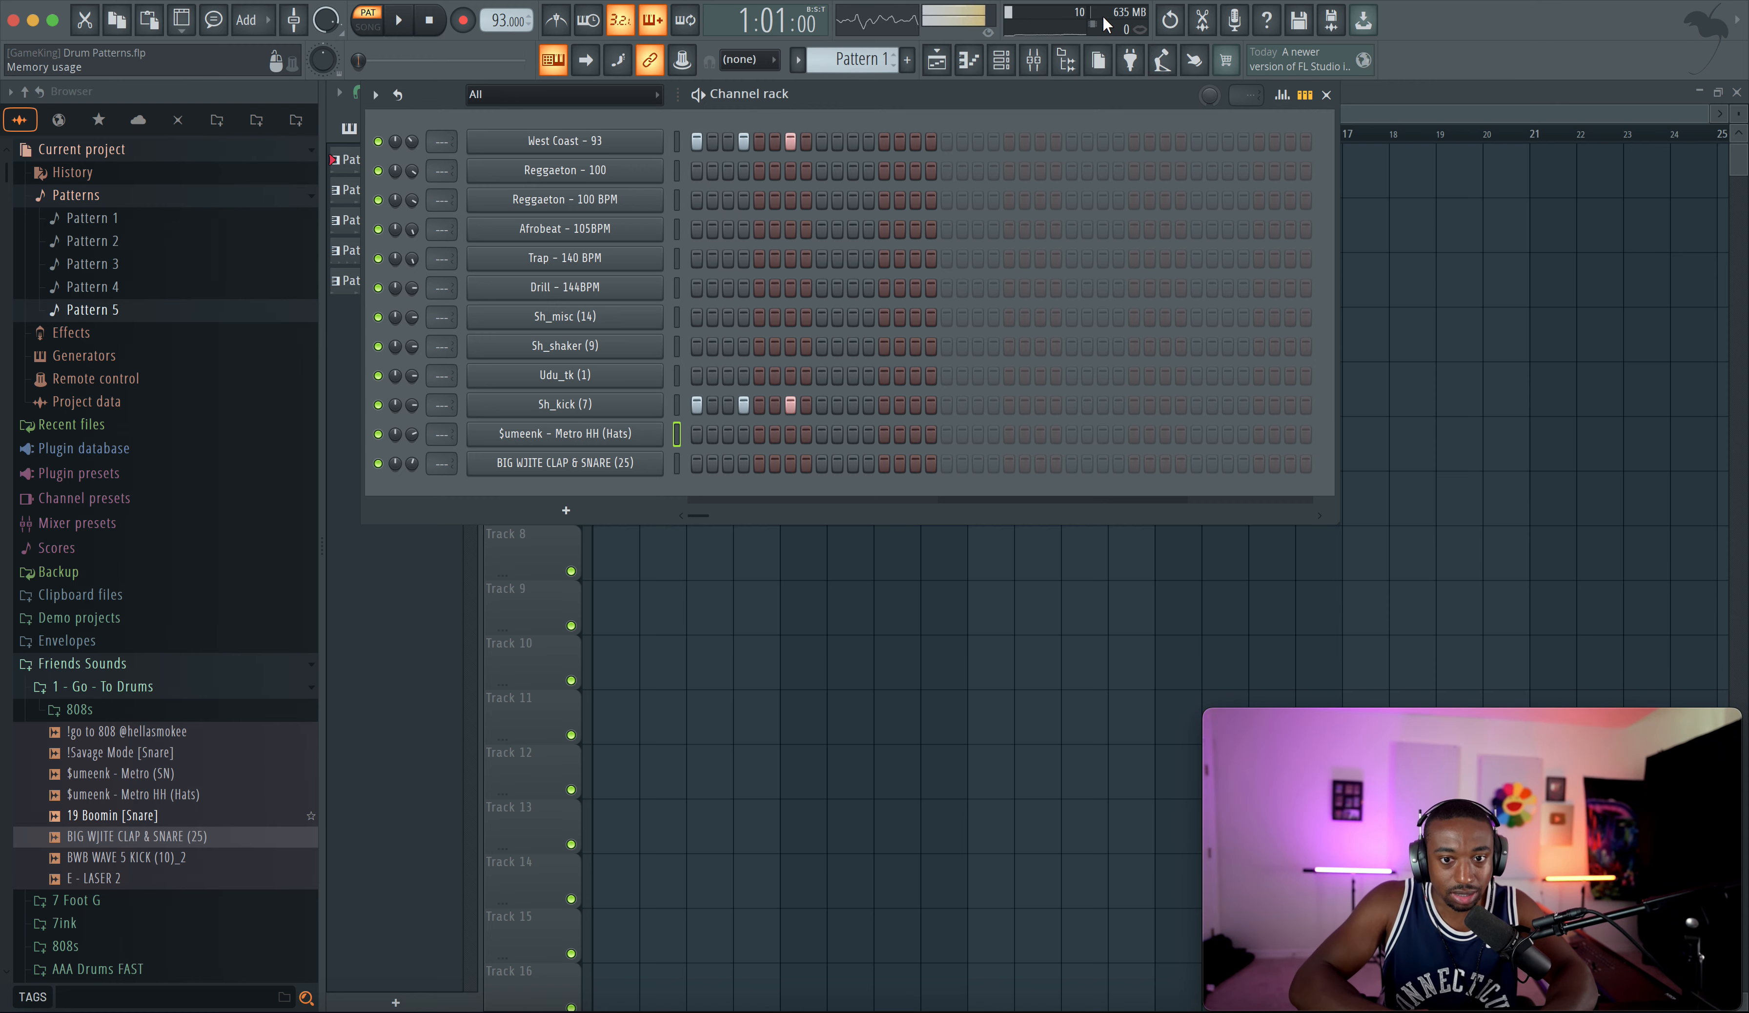
- Lower the FabFilter Pro-G gate threshold on mixer Insert 19 and return to the channel rack
click(1033, 61)
click(1339, 427)
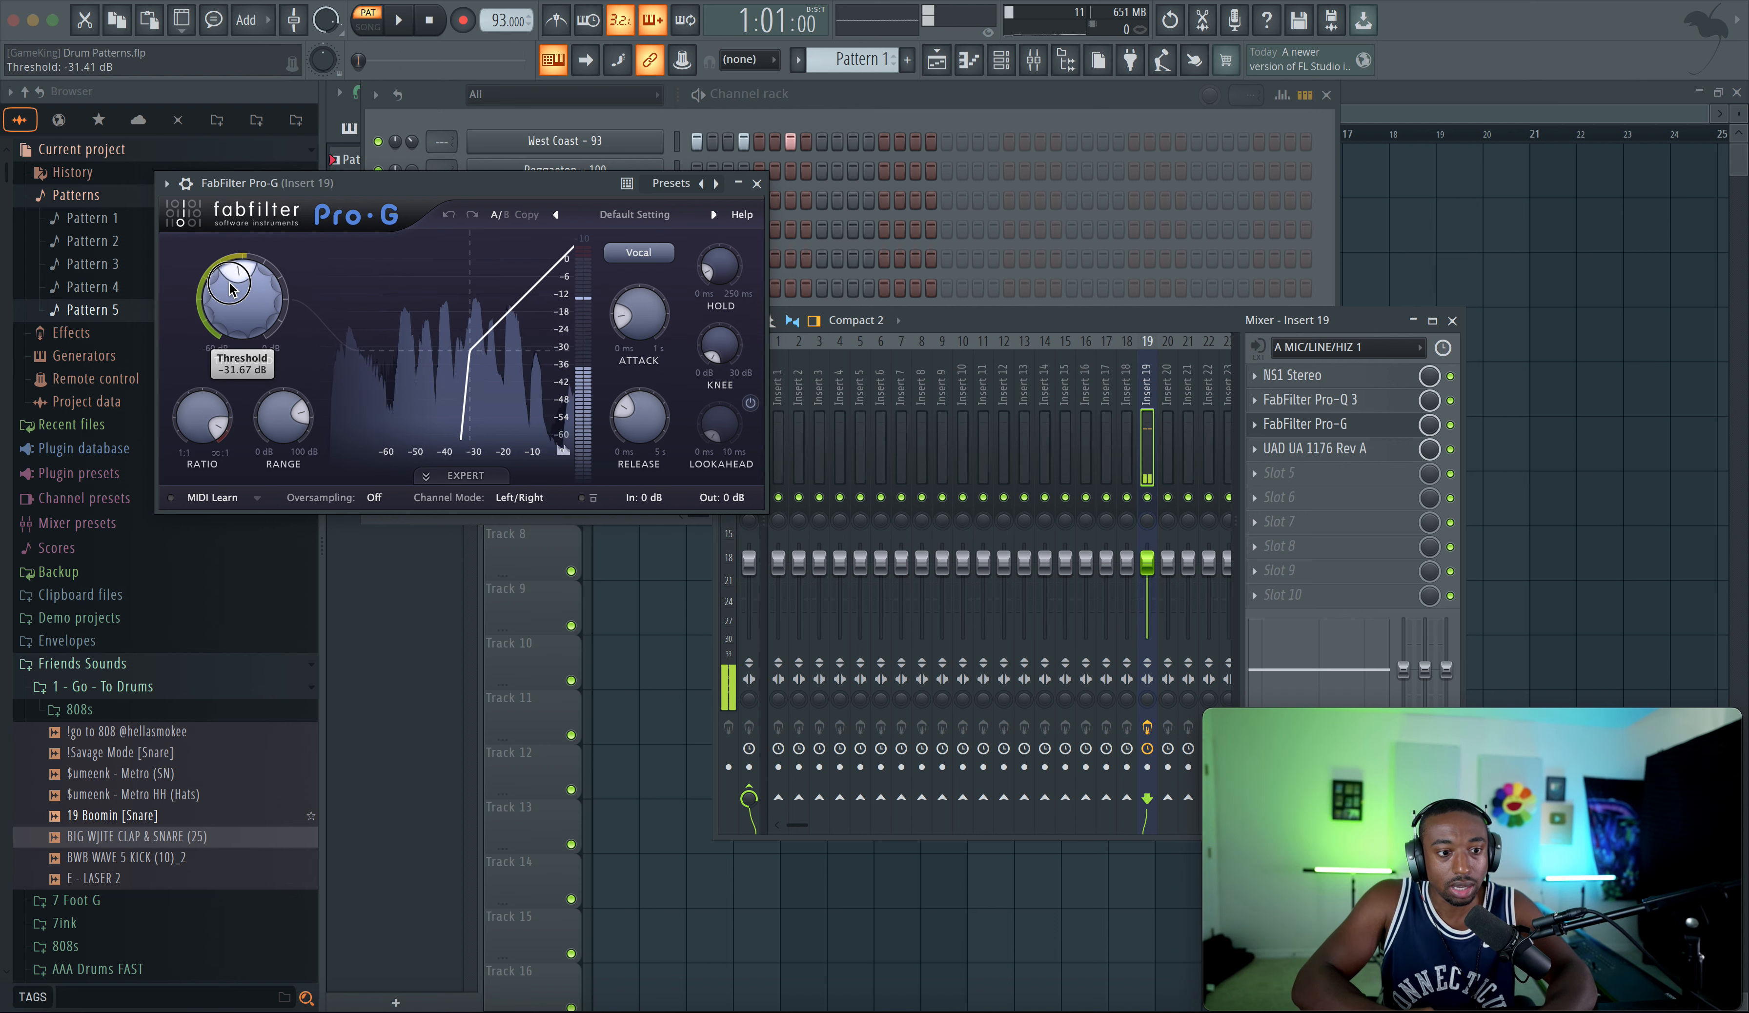
drag(232, 289, 233, 321)
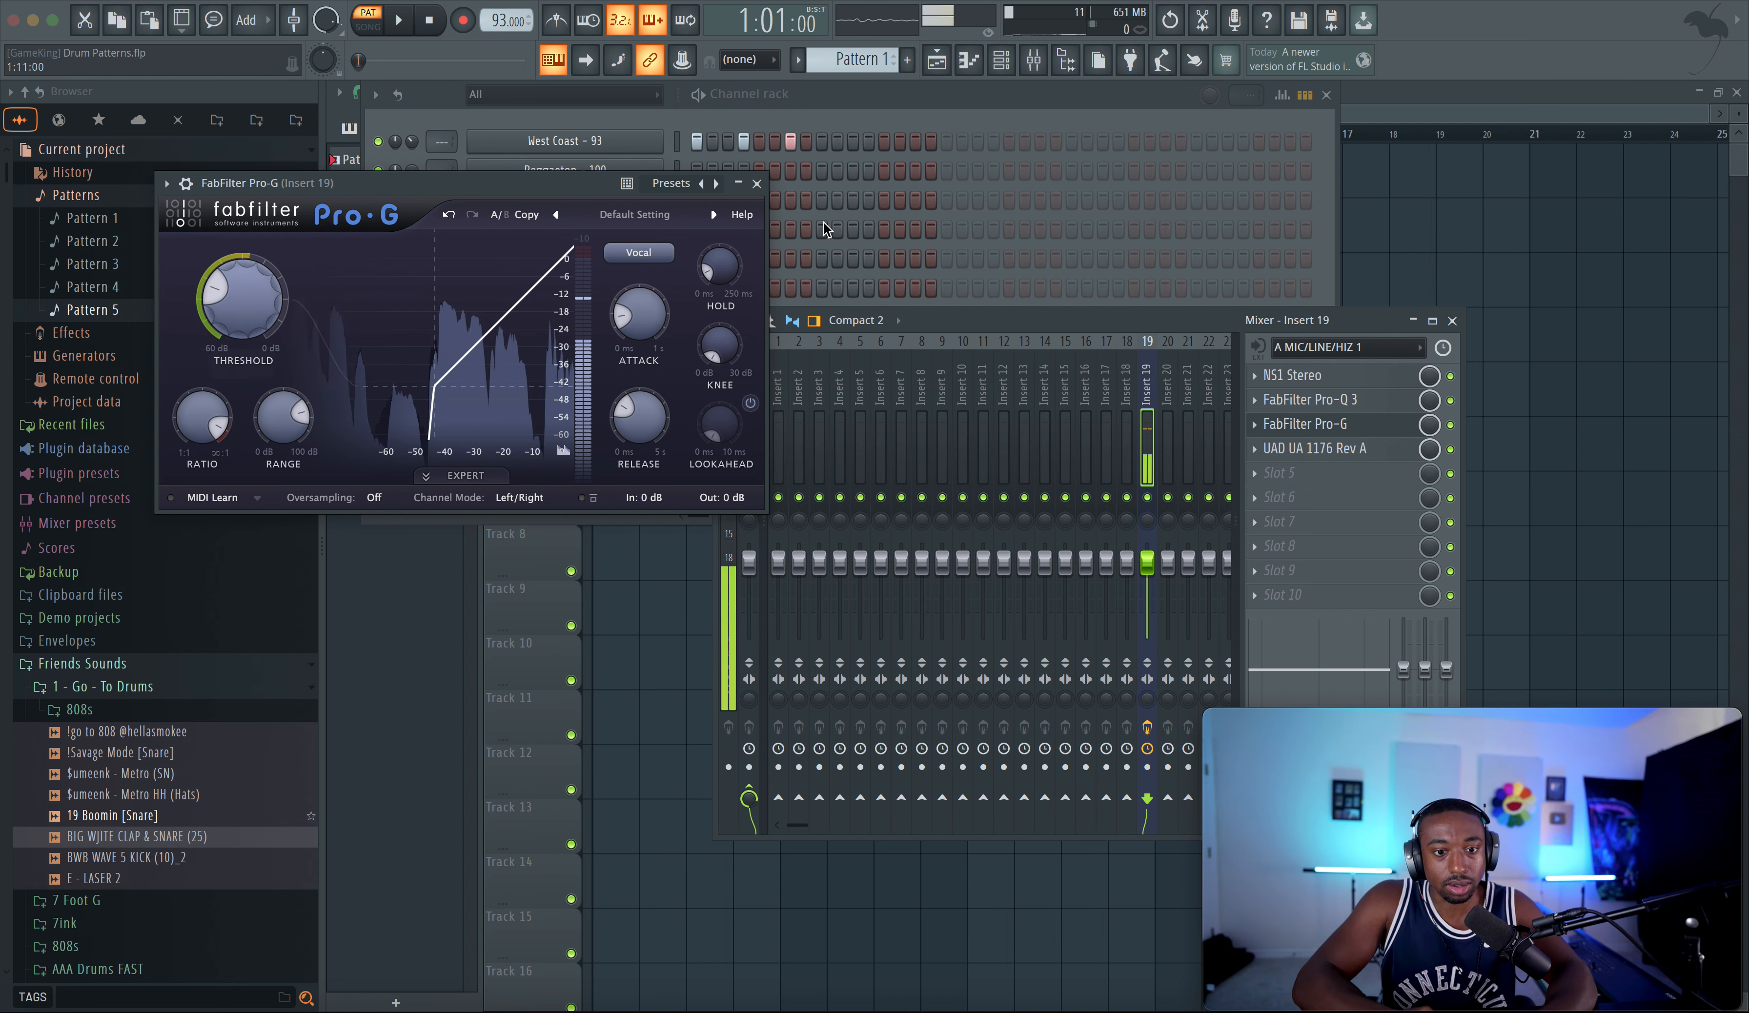
click(757, 183)
click(789, 103)
- Play Pattern 1 on its own and with the metronome, leaving the metronome off
key(space)
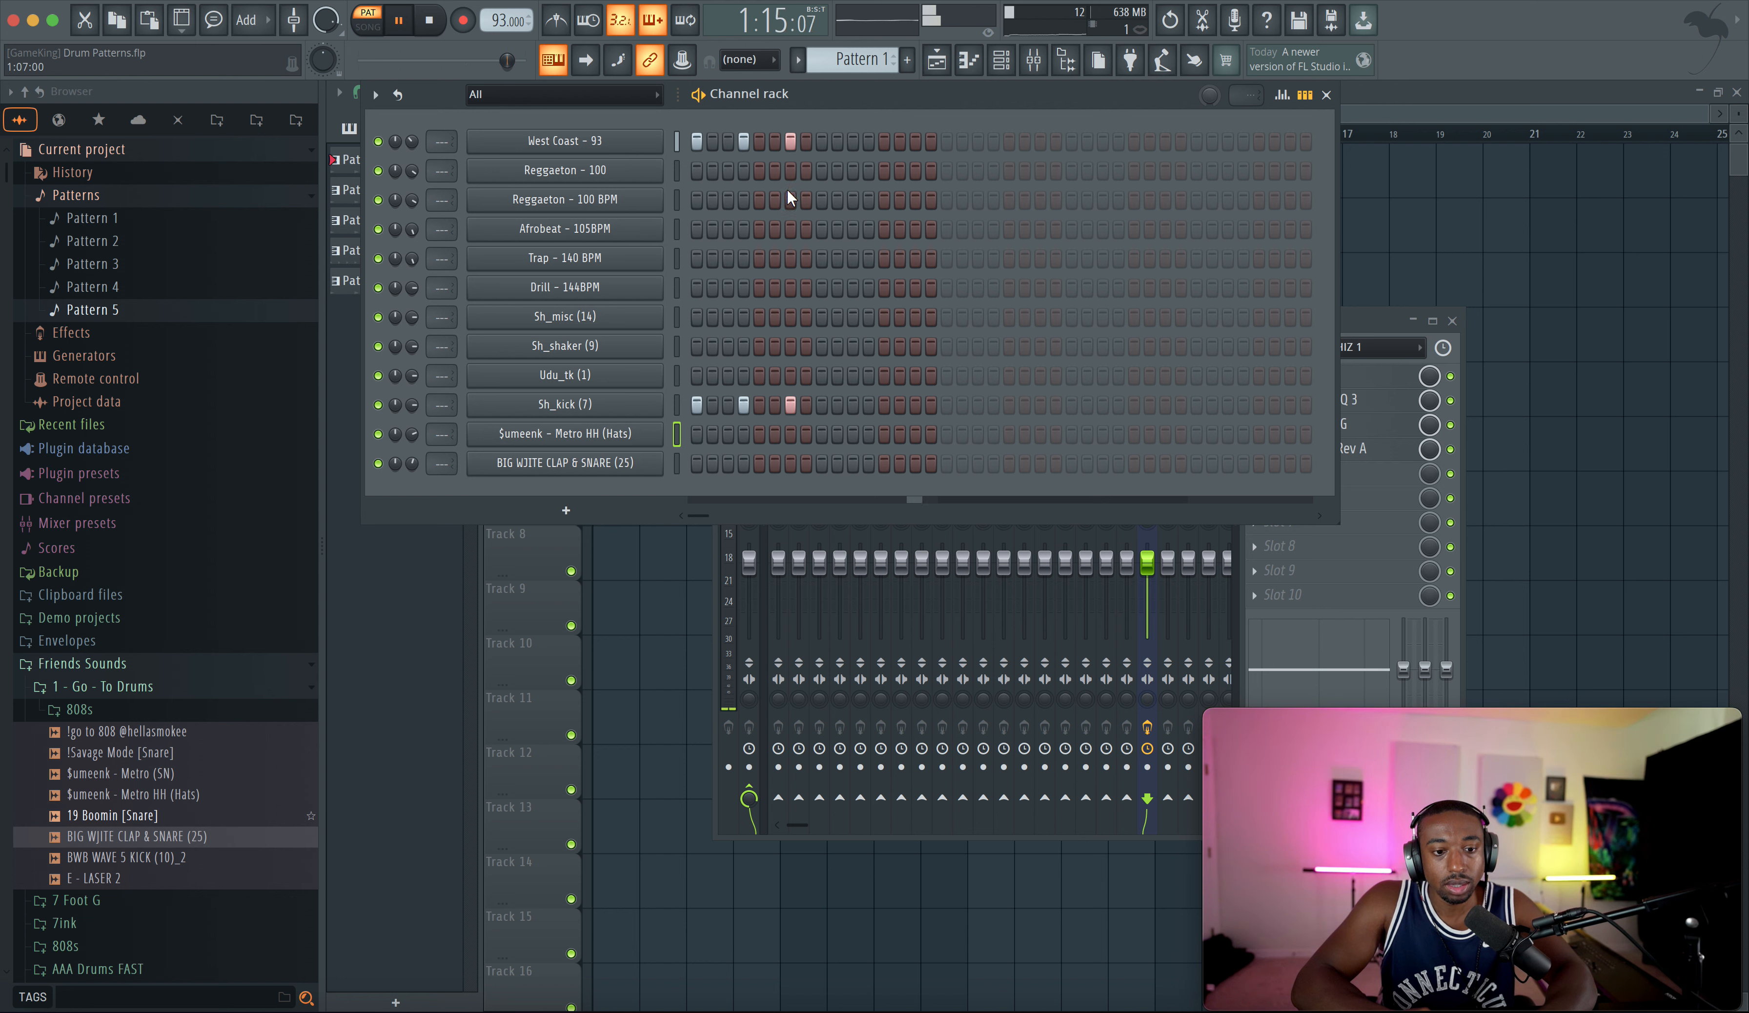
key(space)
click(560, 23)
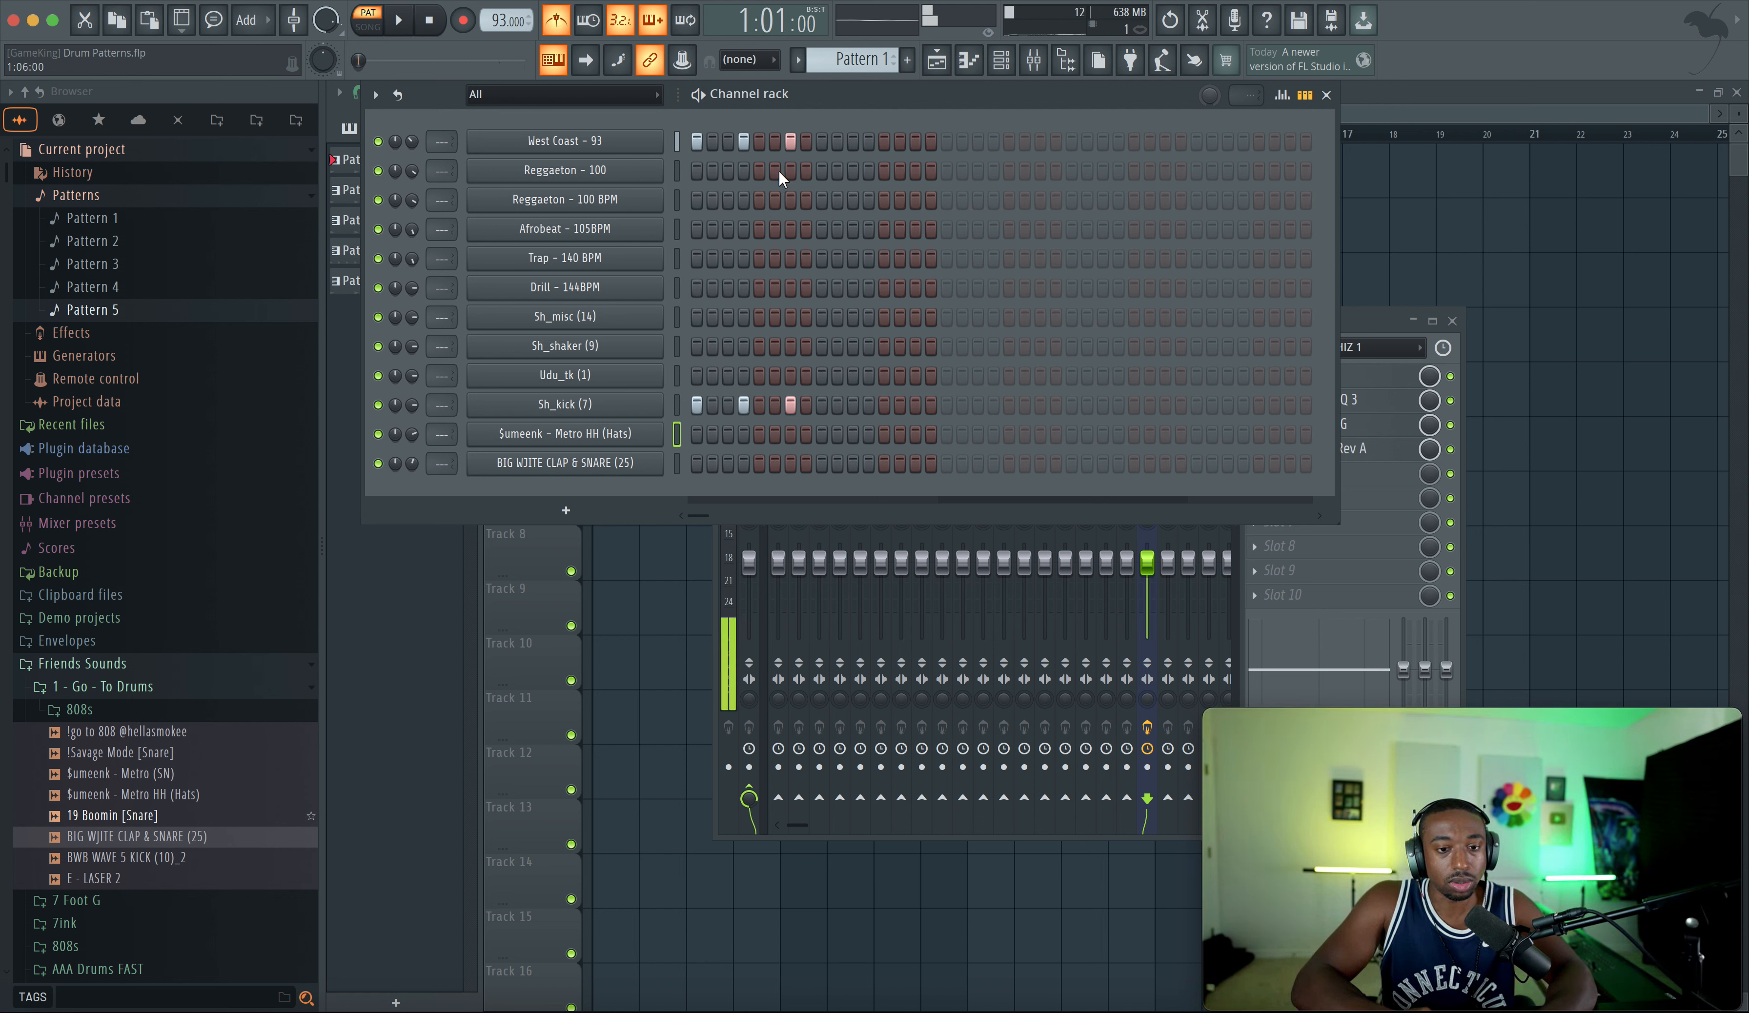
key(space)
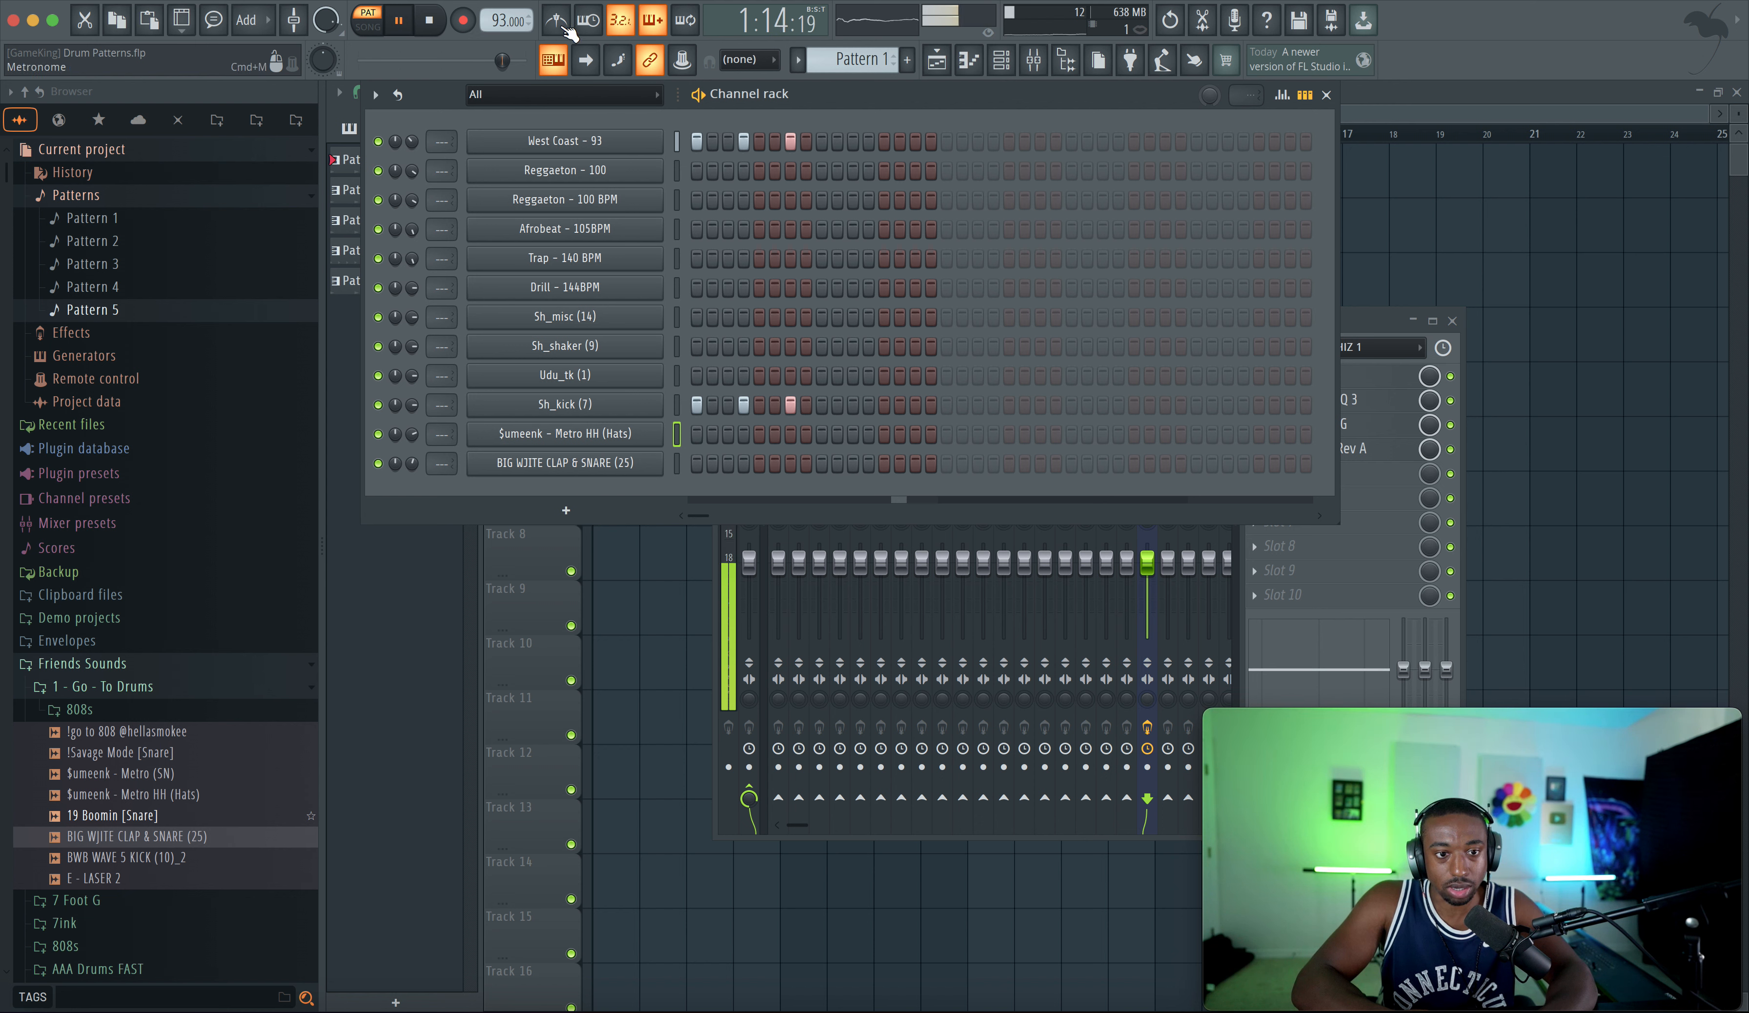
key(space)
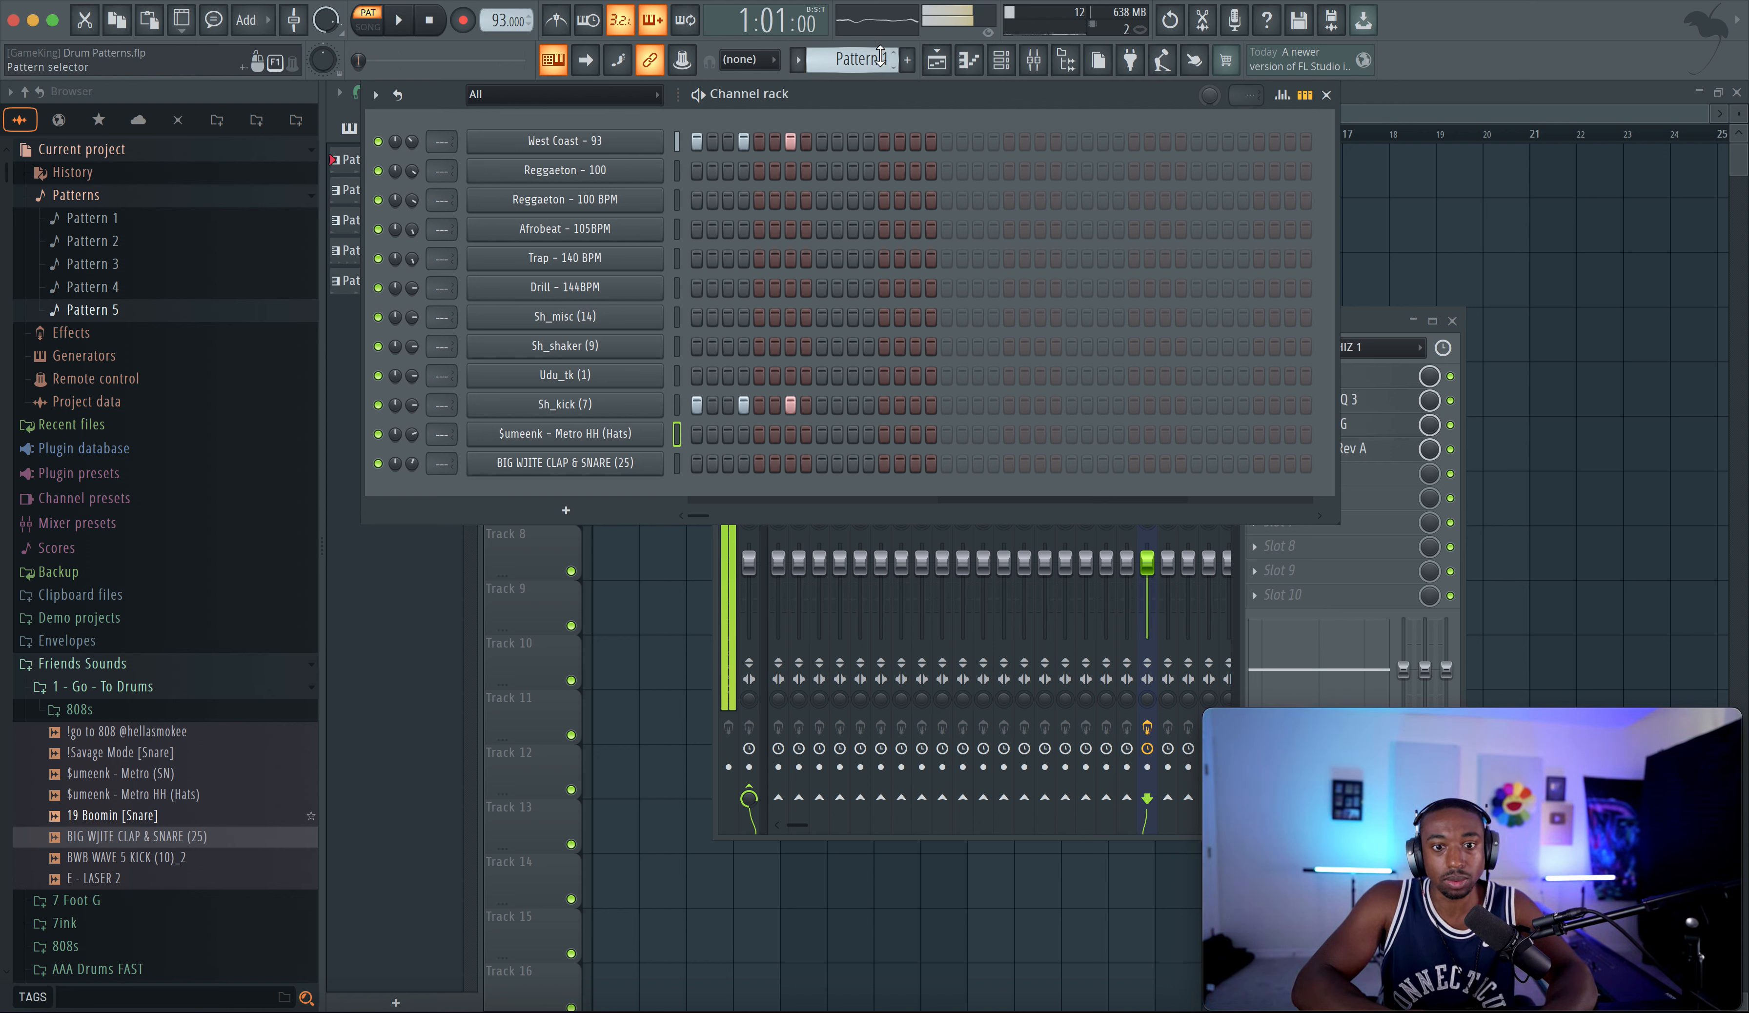
- Switch to Pattern 2 and audition it at 100 BPM, with the metronome on for part of the playback
drag(854, 60, 853, 52)
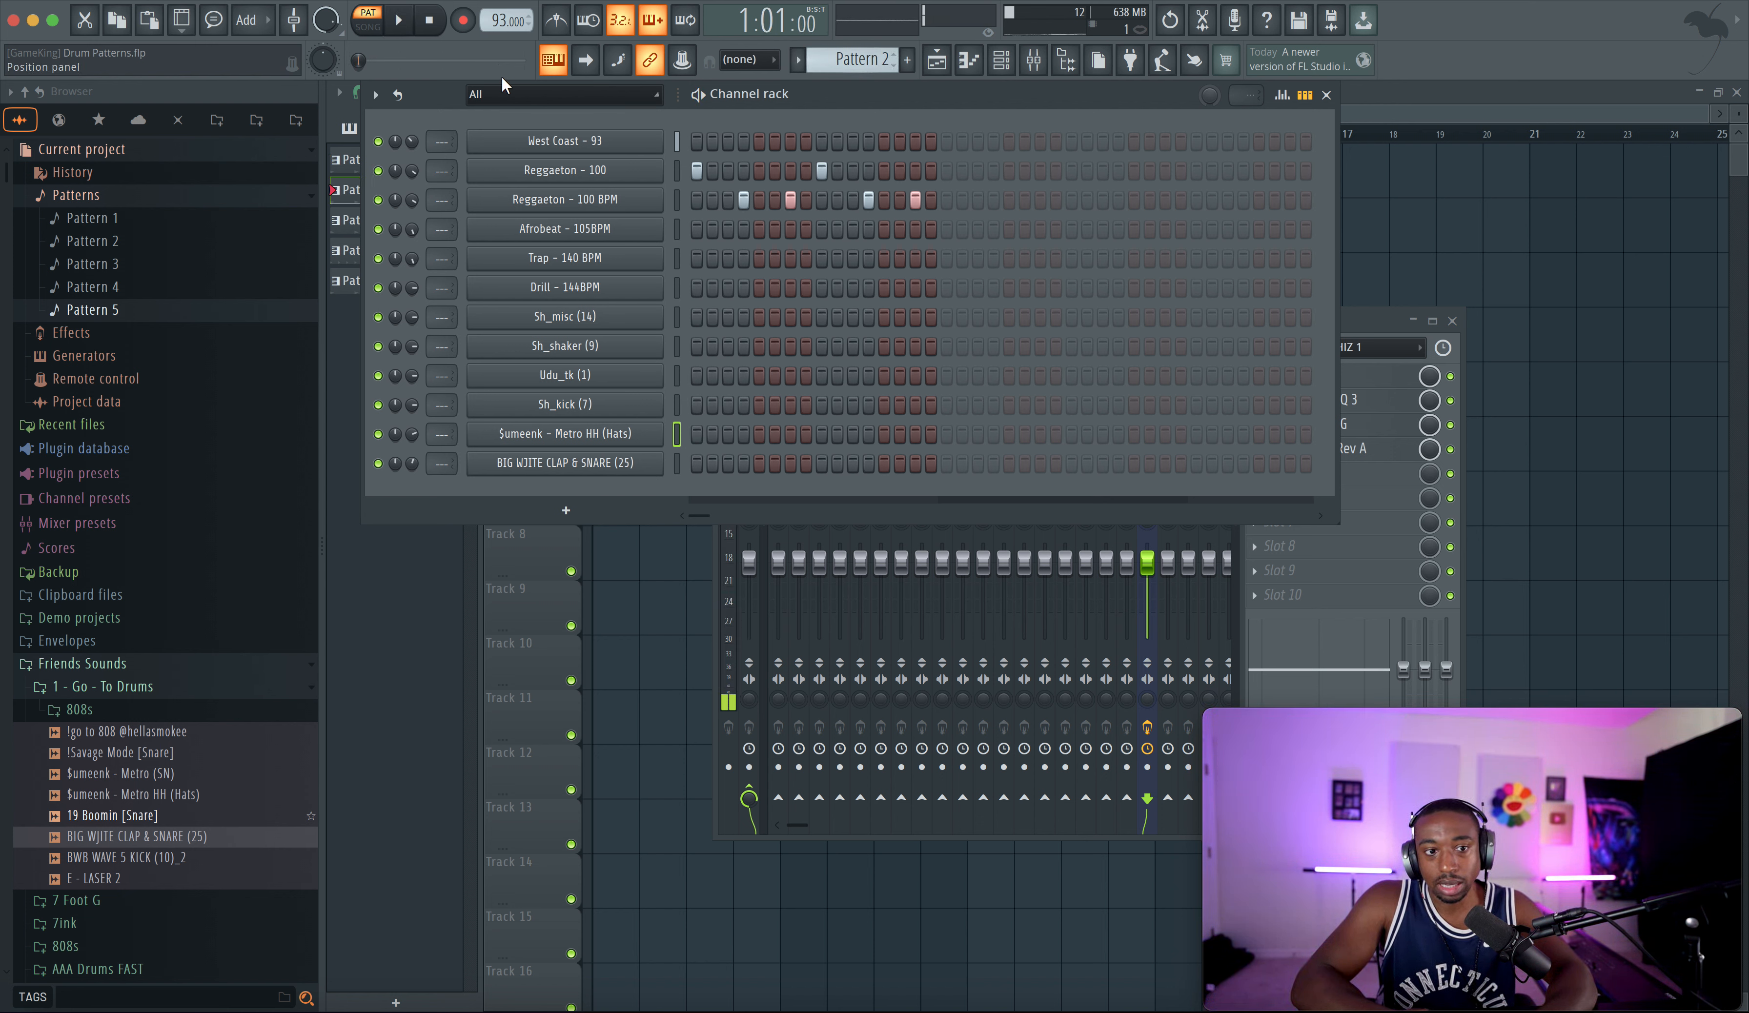
drag(499, 21, 499, 8)
key(space)
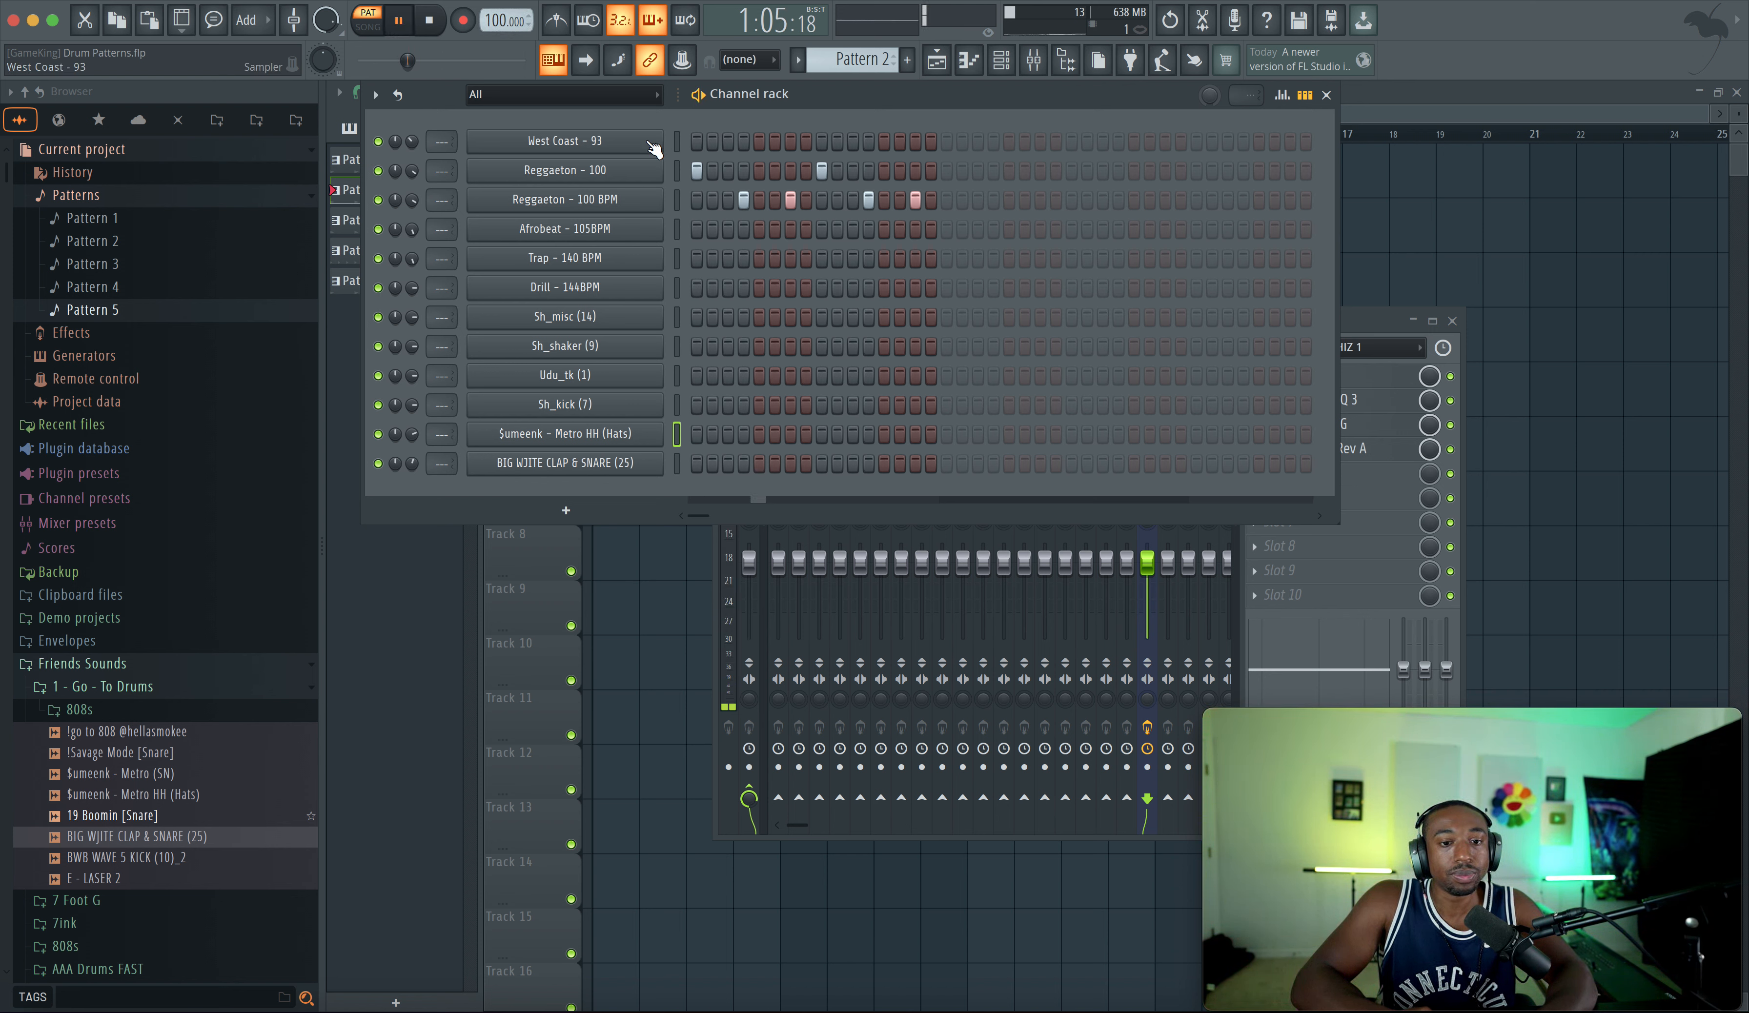
click(566, 26)
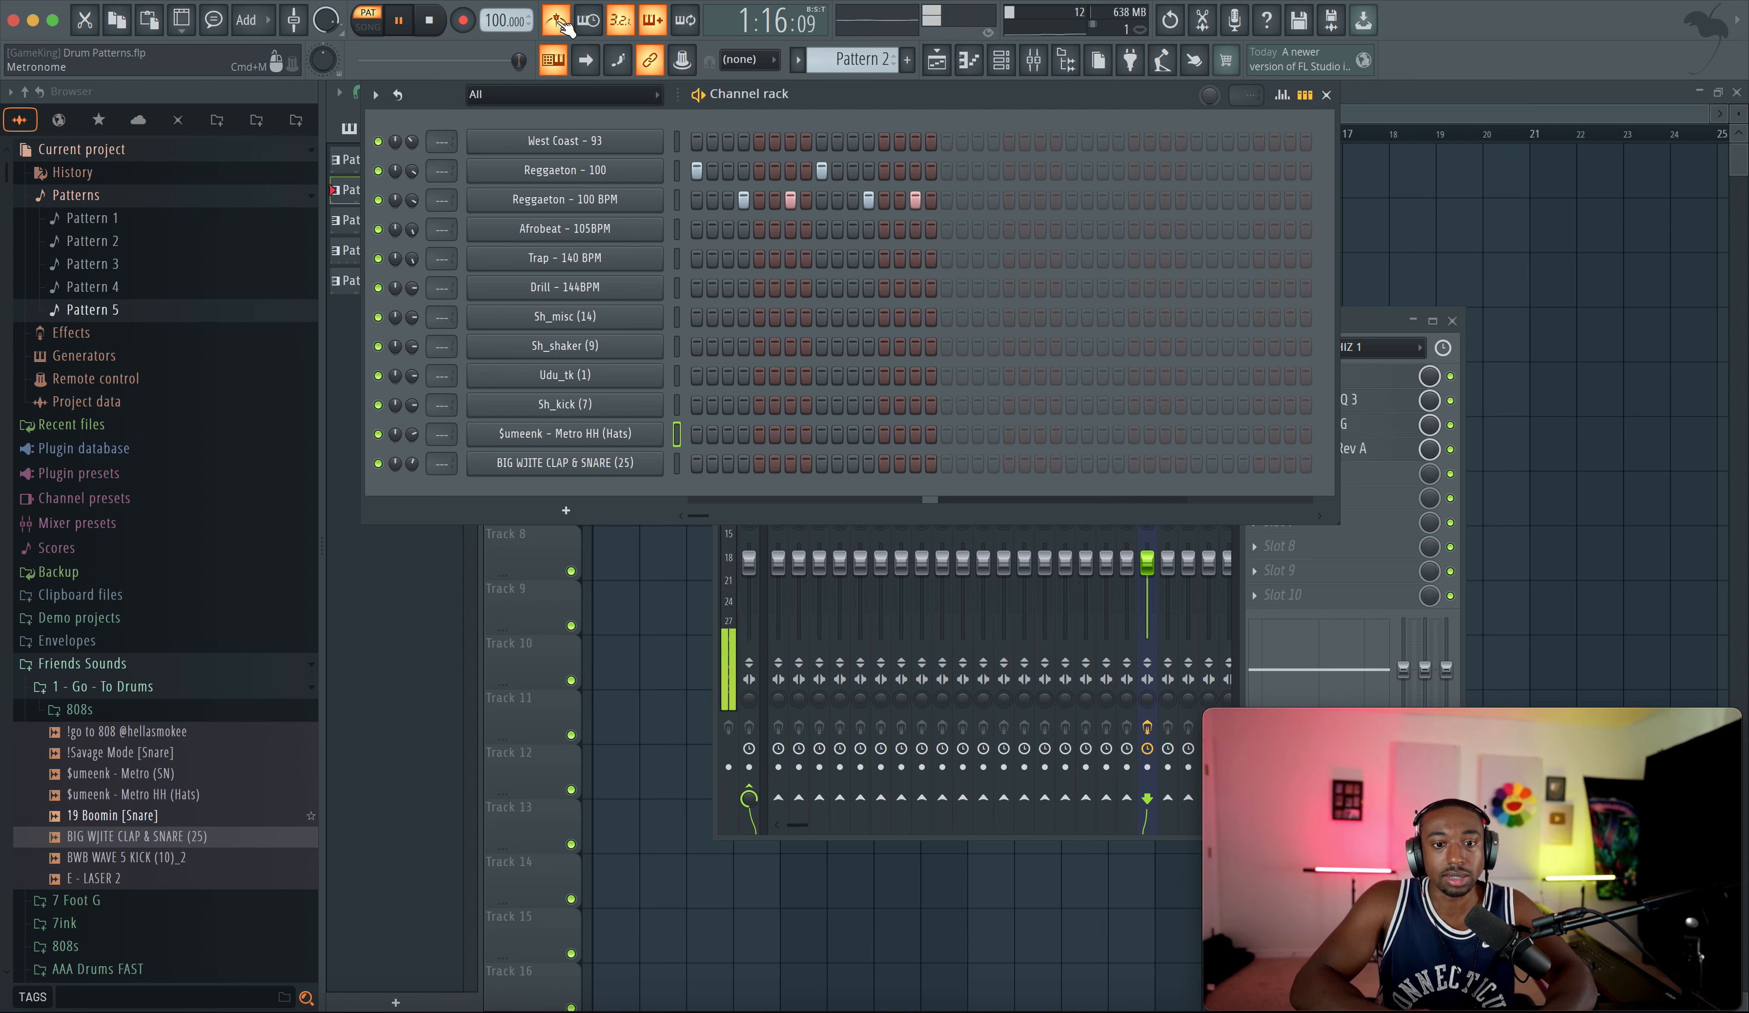
click(561, 25)
key(space)
- Switch to Pattern 3 and audition it, starting with the metronome on and turning it off during playback
drag(861, 60, 861, 51)
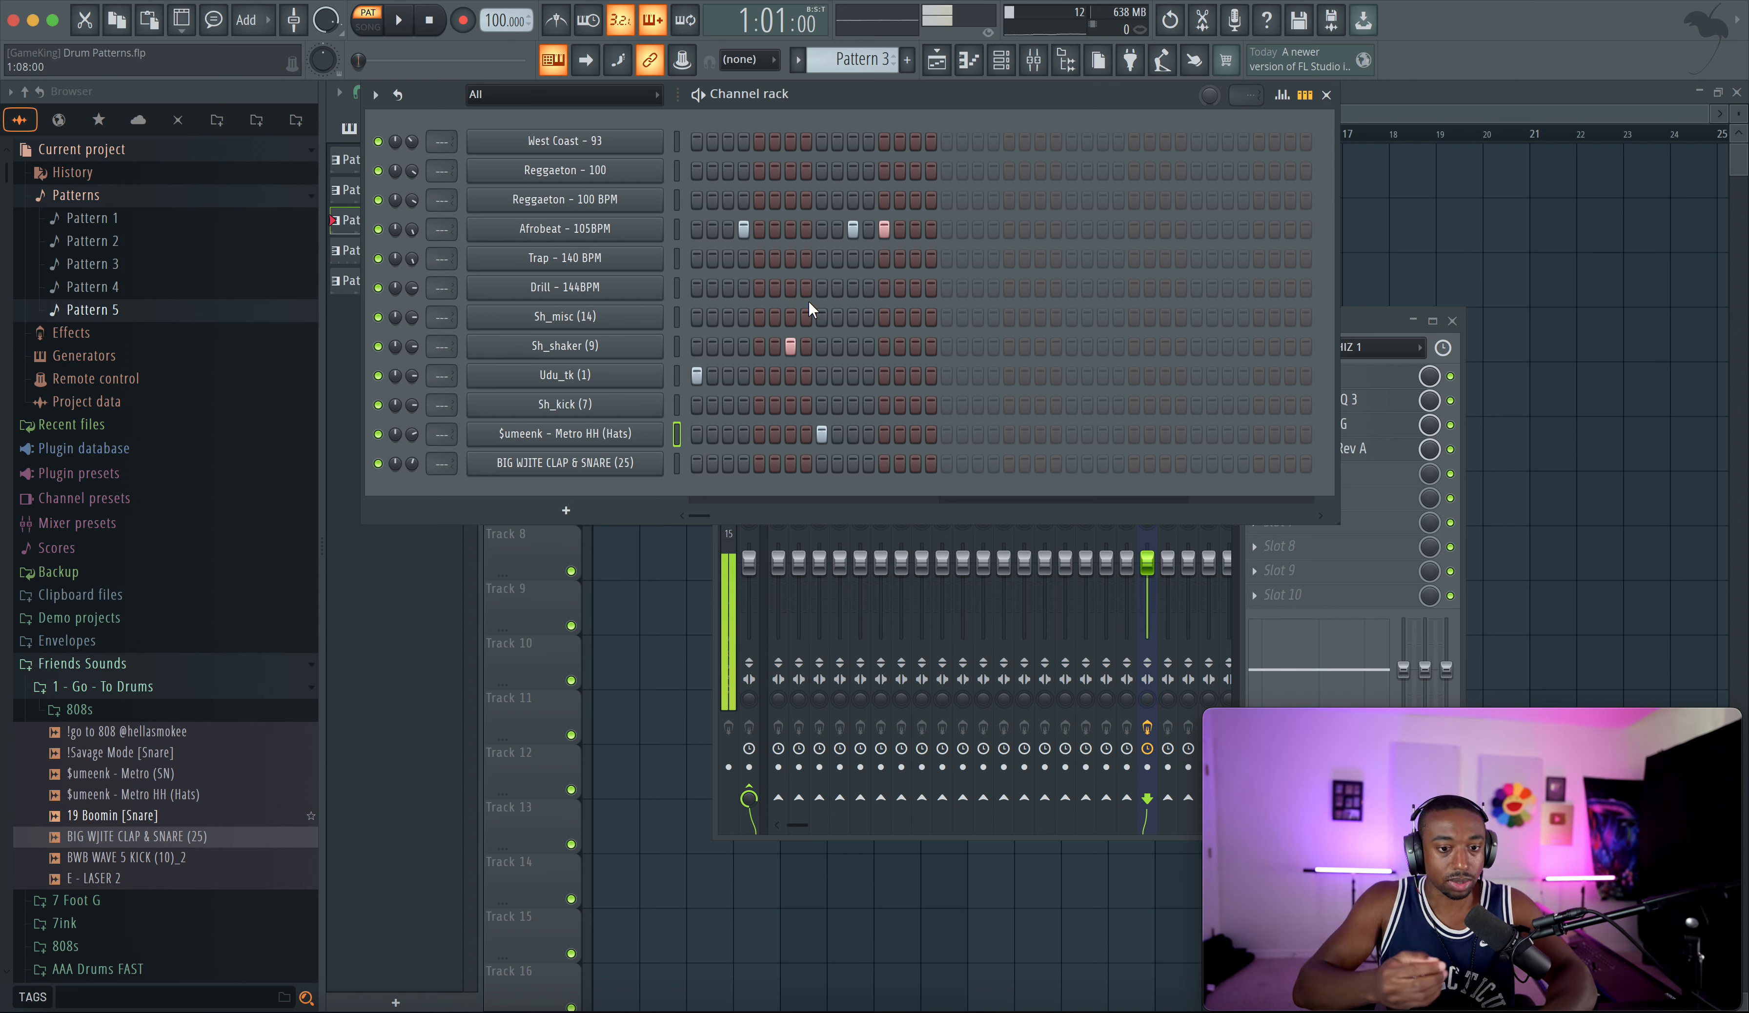
click(556, 21)
key(space)
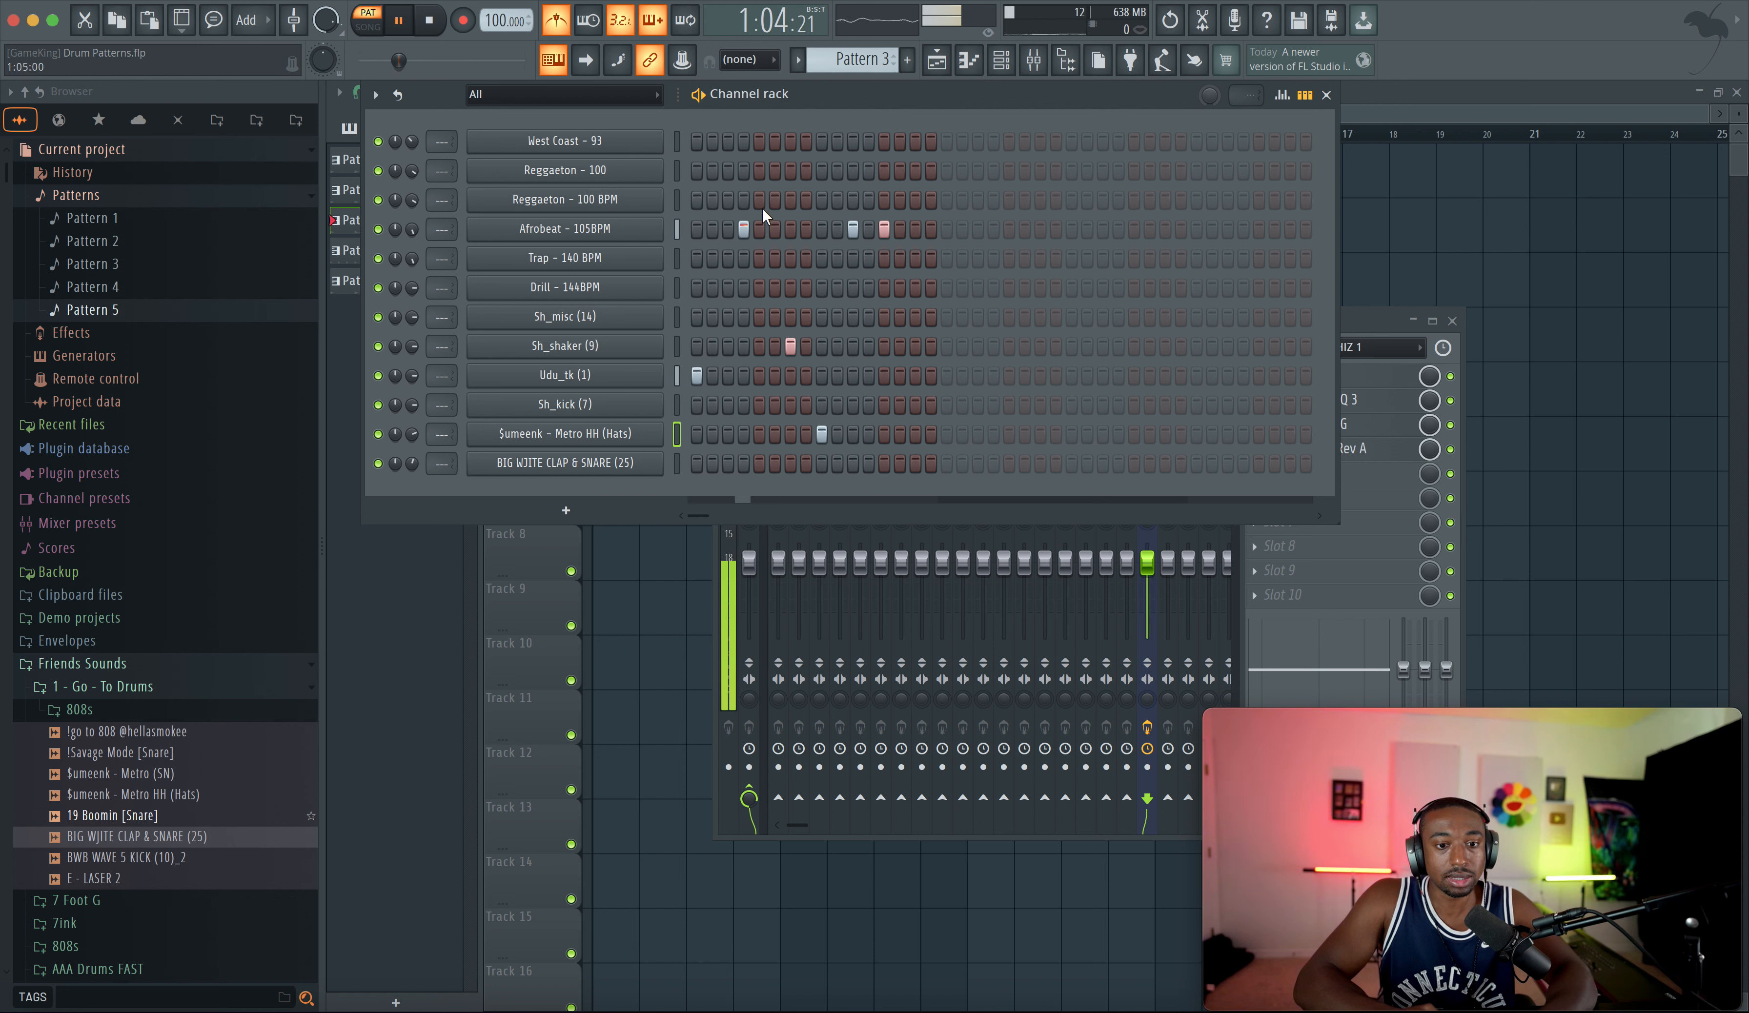
click(558, 28)
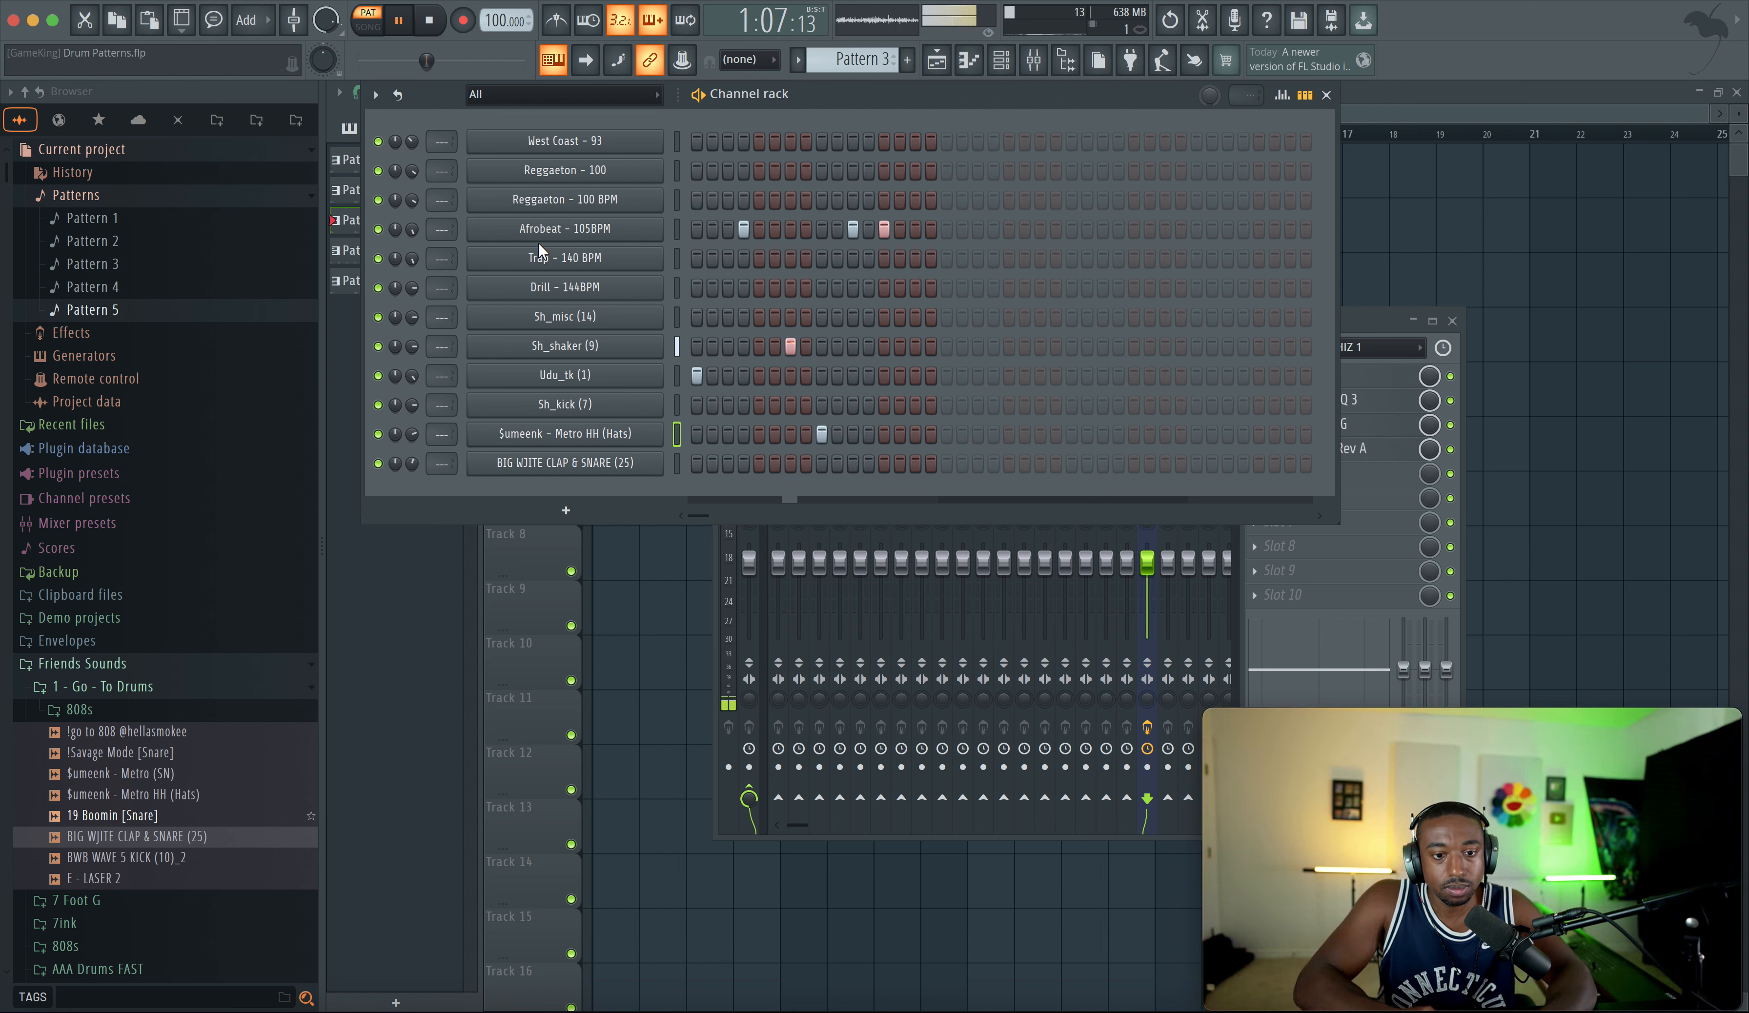
key(space)
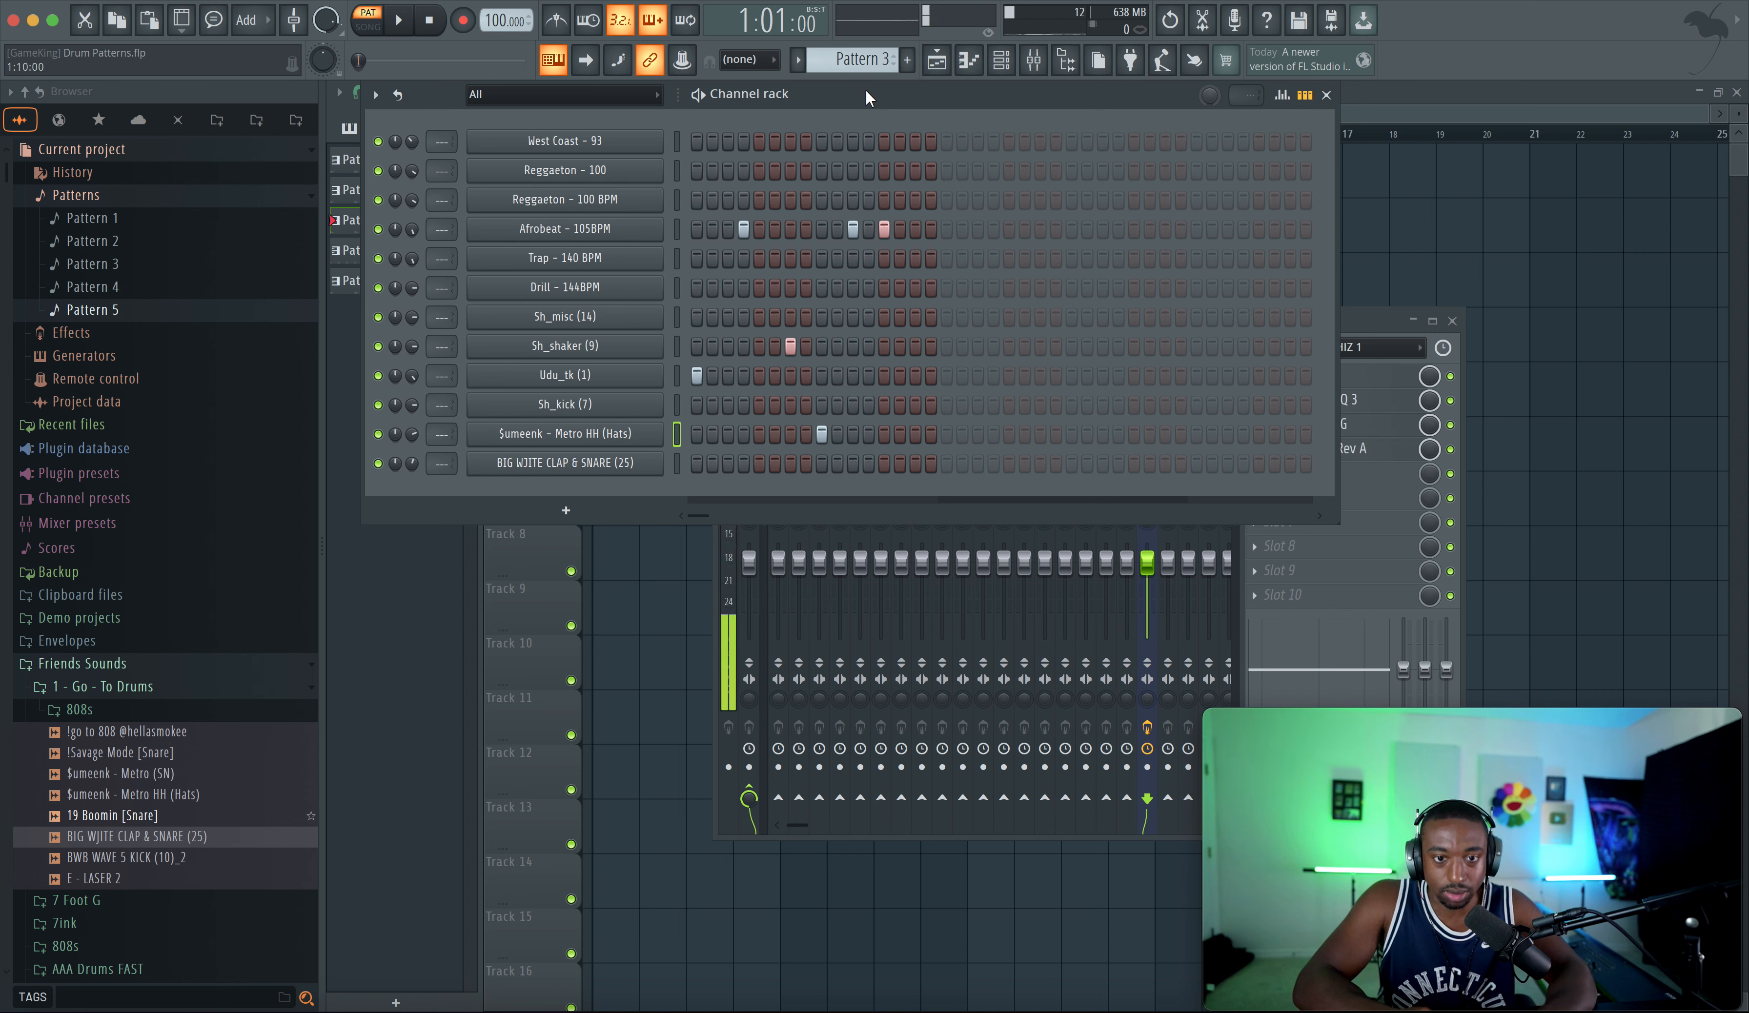
- Switch to Pattern 4, set the tempo to 140 BPM, and audition it with the metronome on
scroll(857, 59, down, 1)
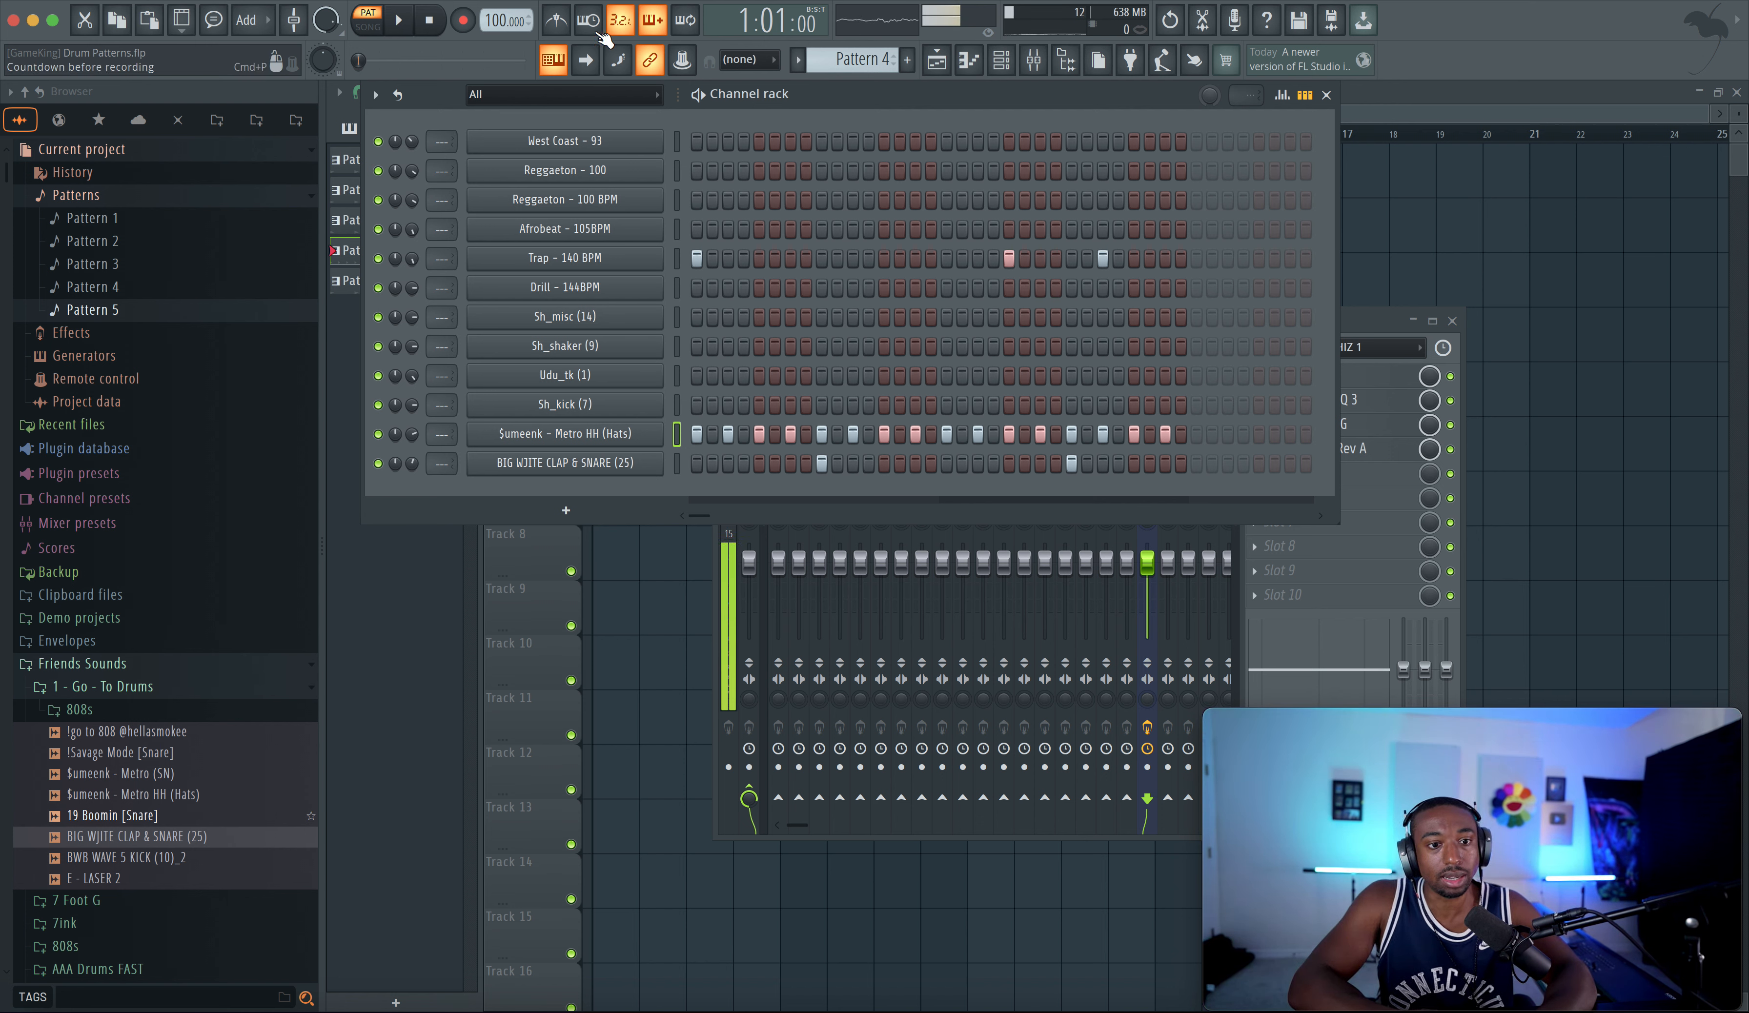
click(570, 28)
drag(507, 31, 507, 12)
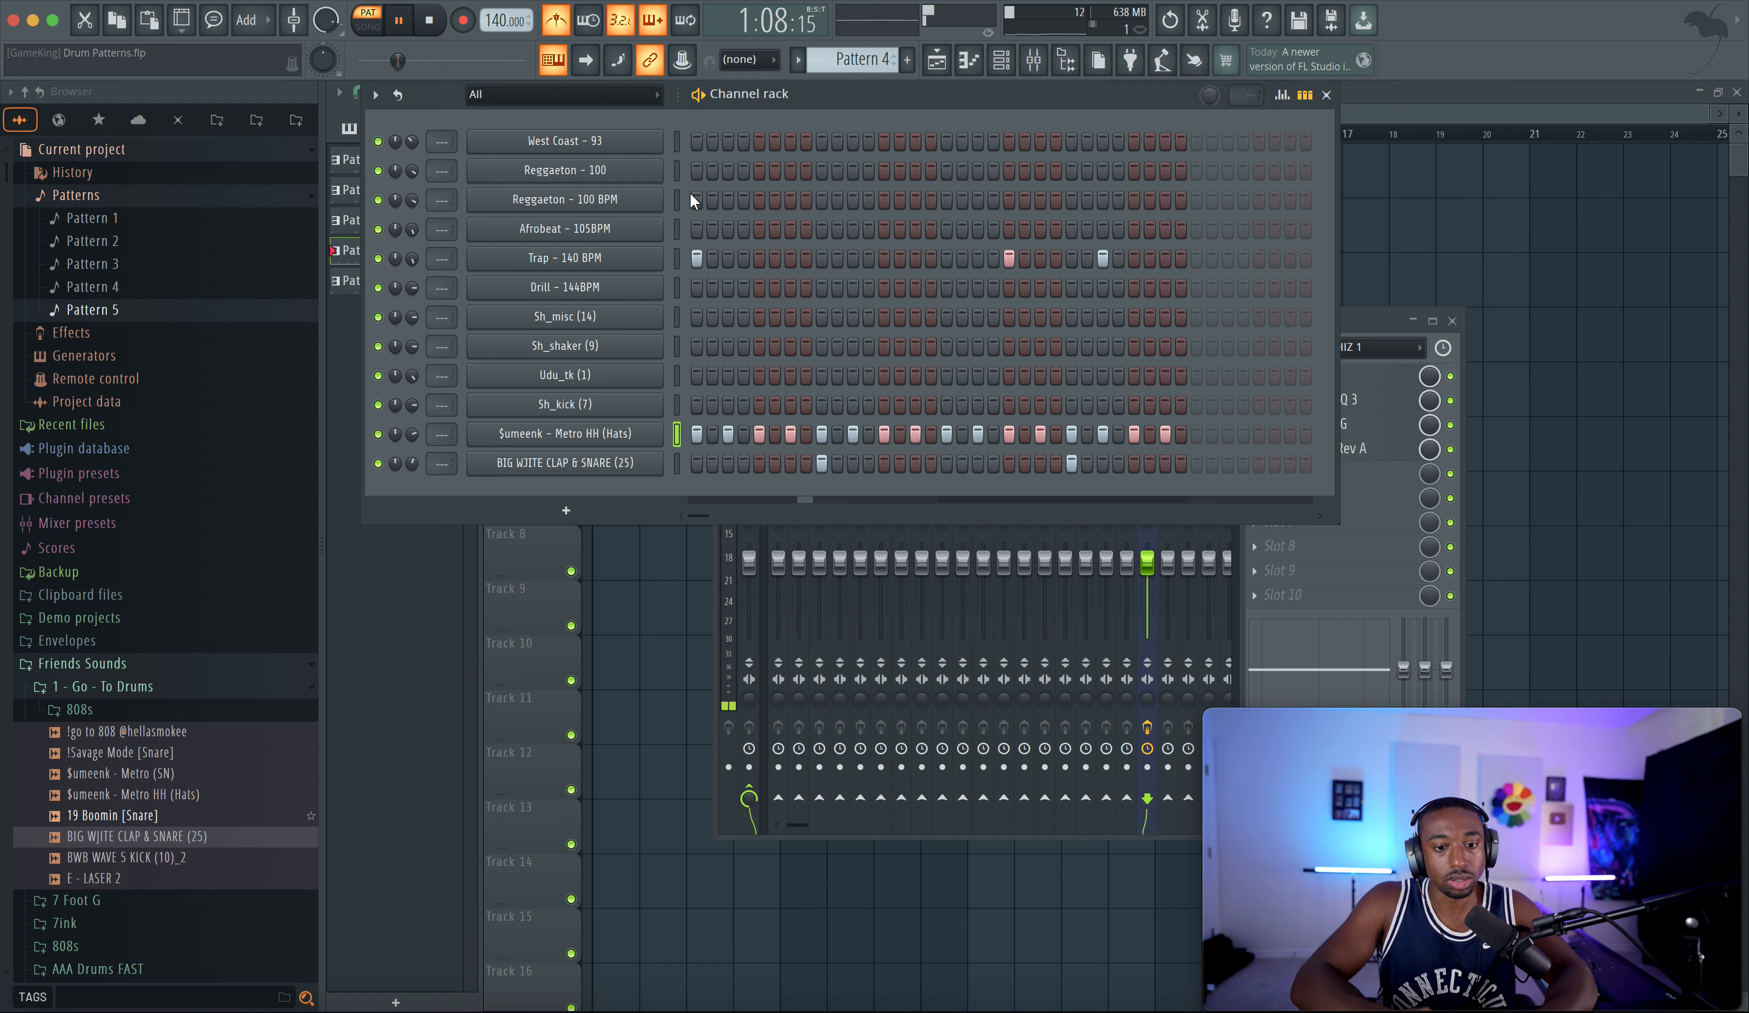
key(space)
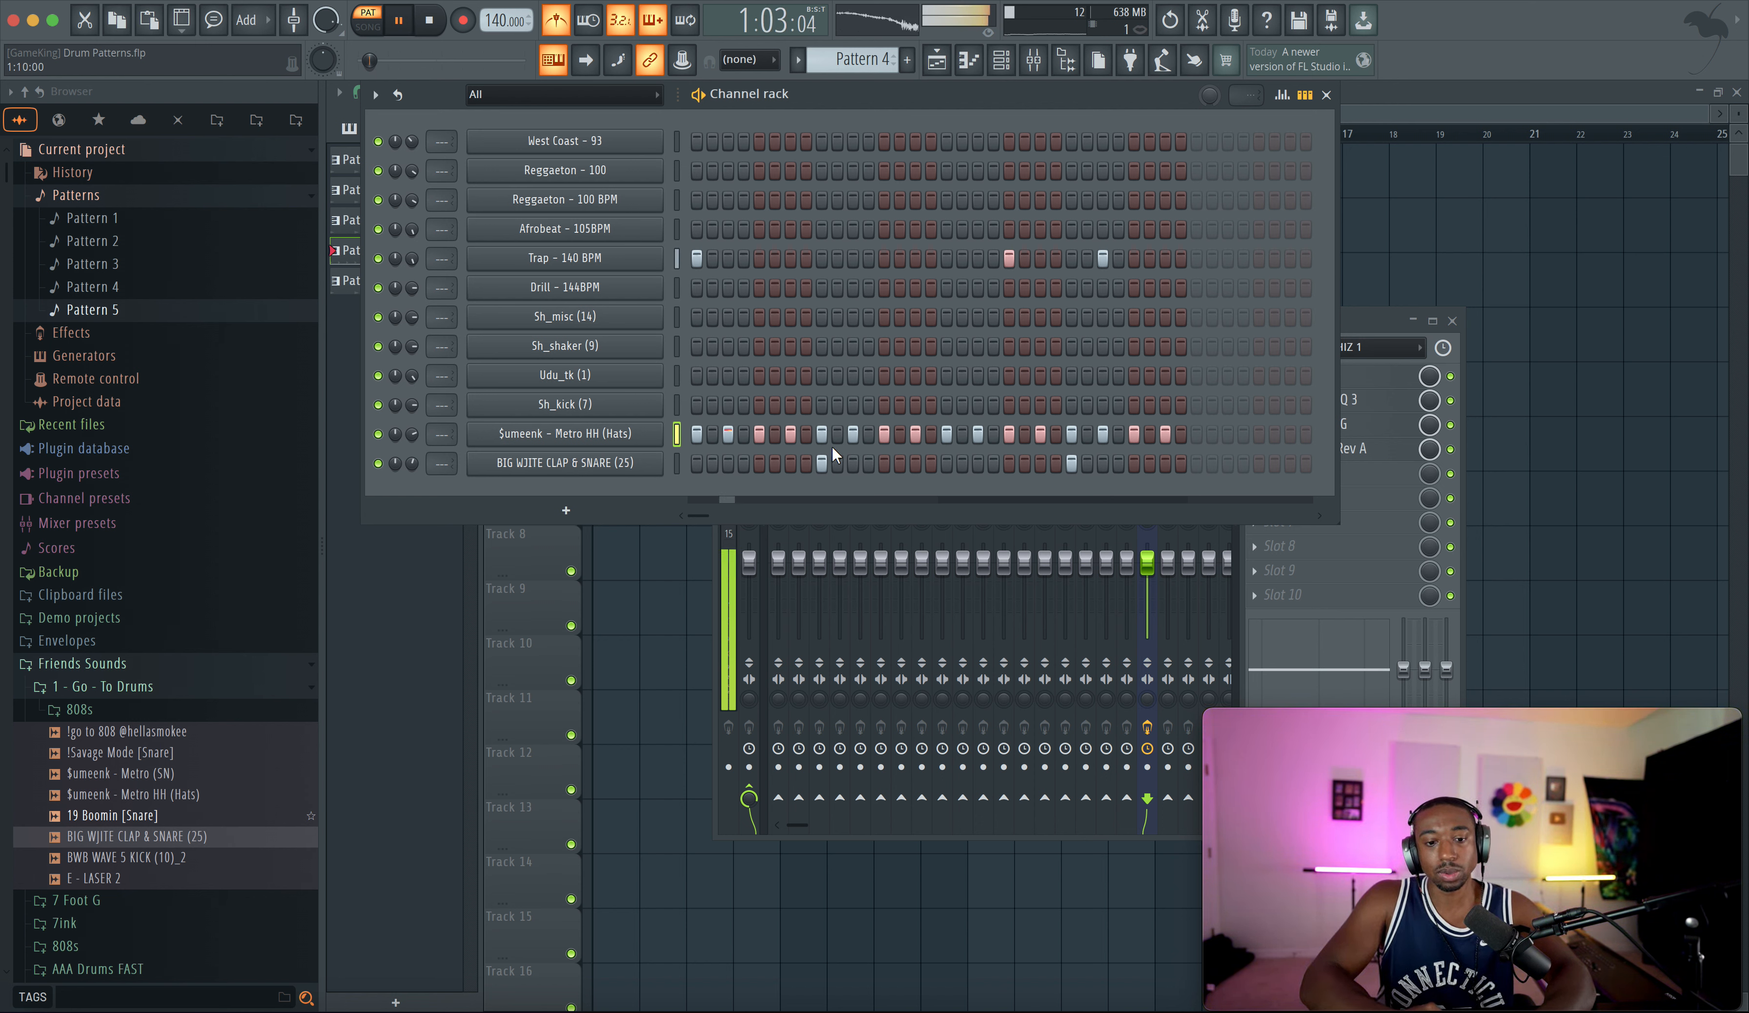
key(space)
- Remove the clap on step 25 of the BIG WJITE CLAP & SNARE channel and play Pattern 4
click(824, 462)
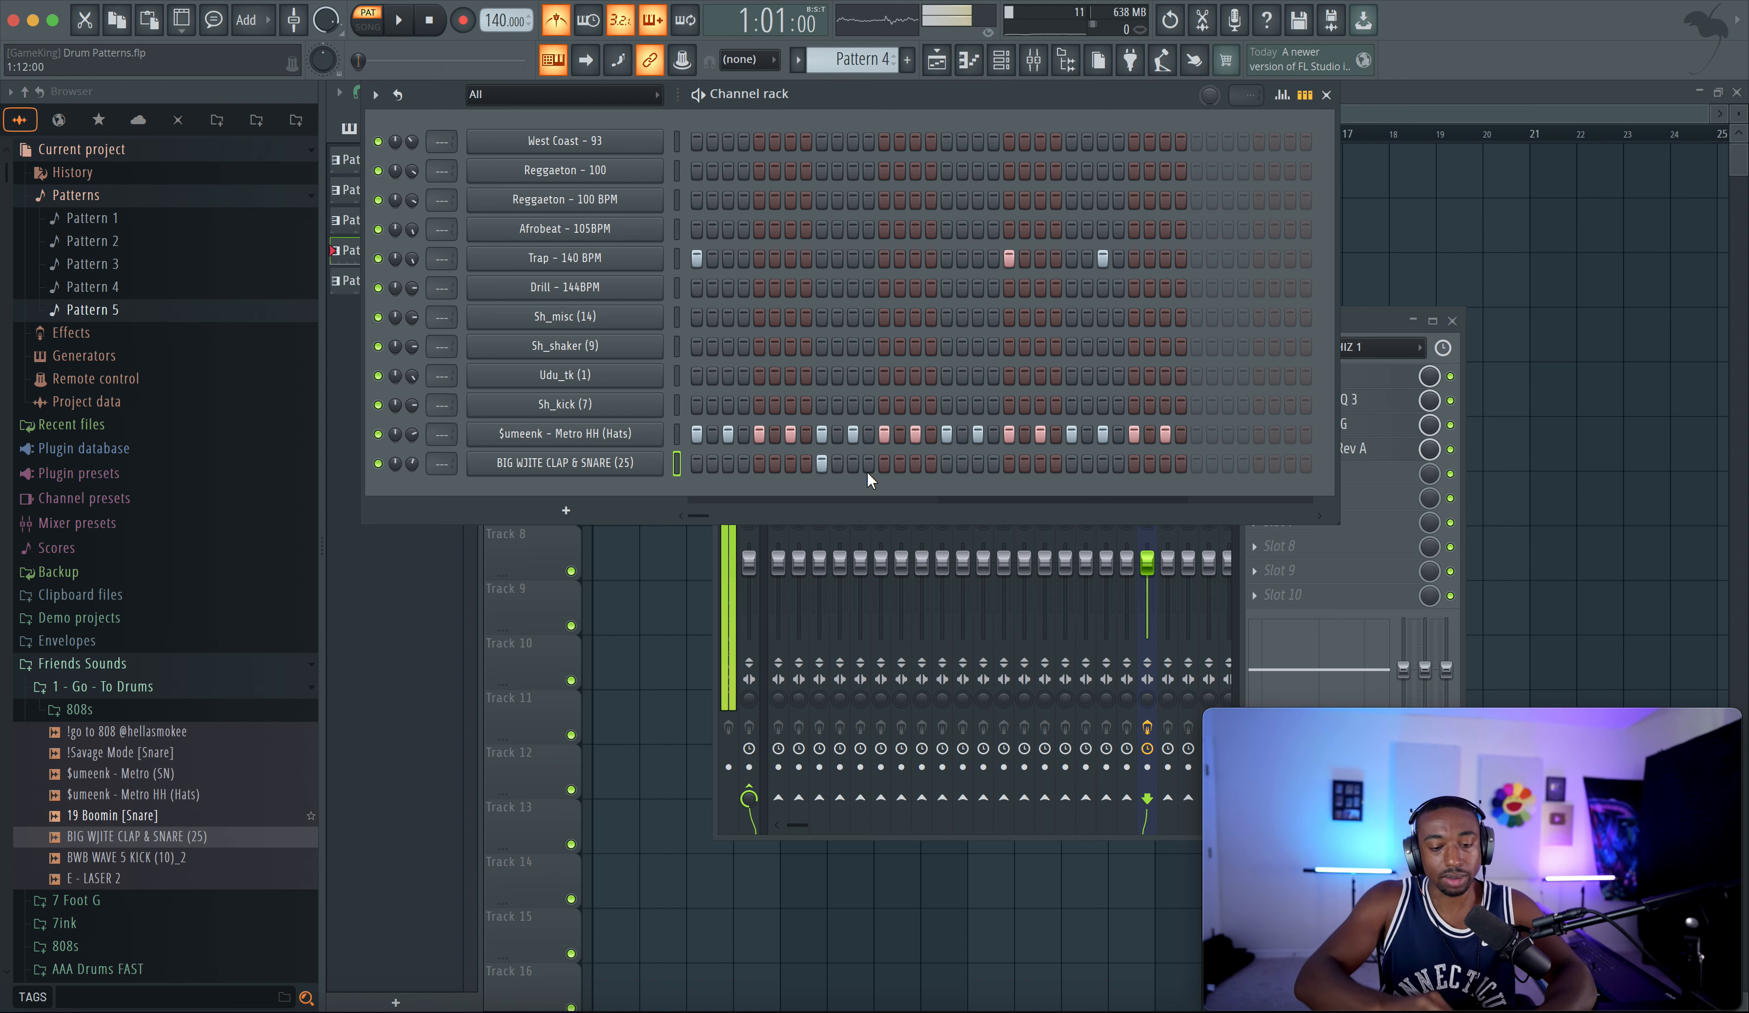
key(space)
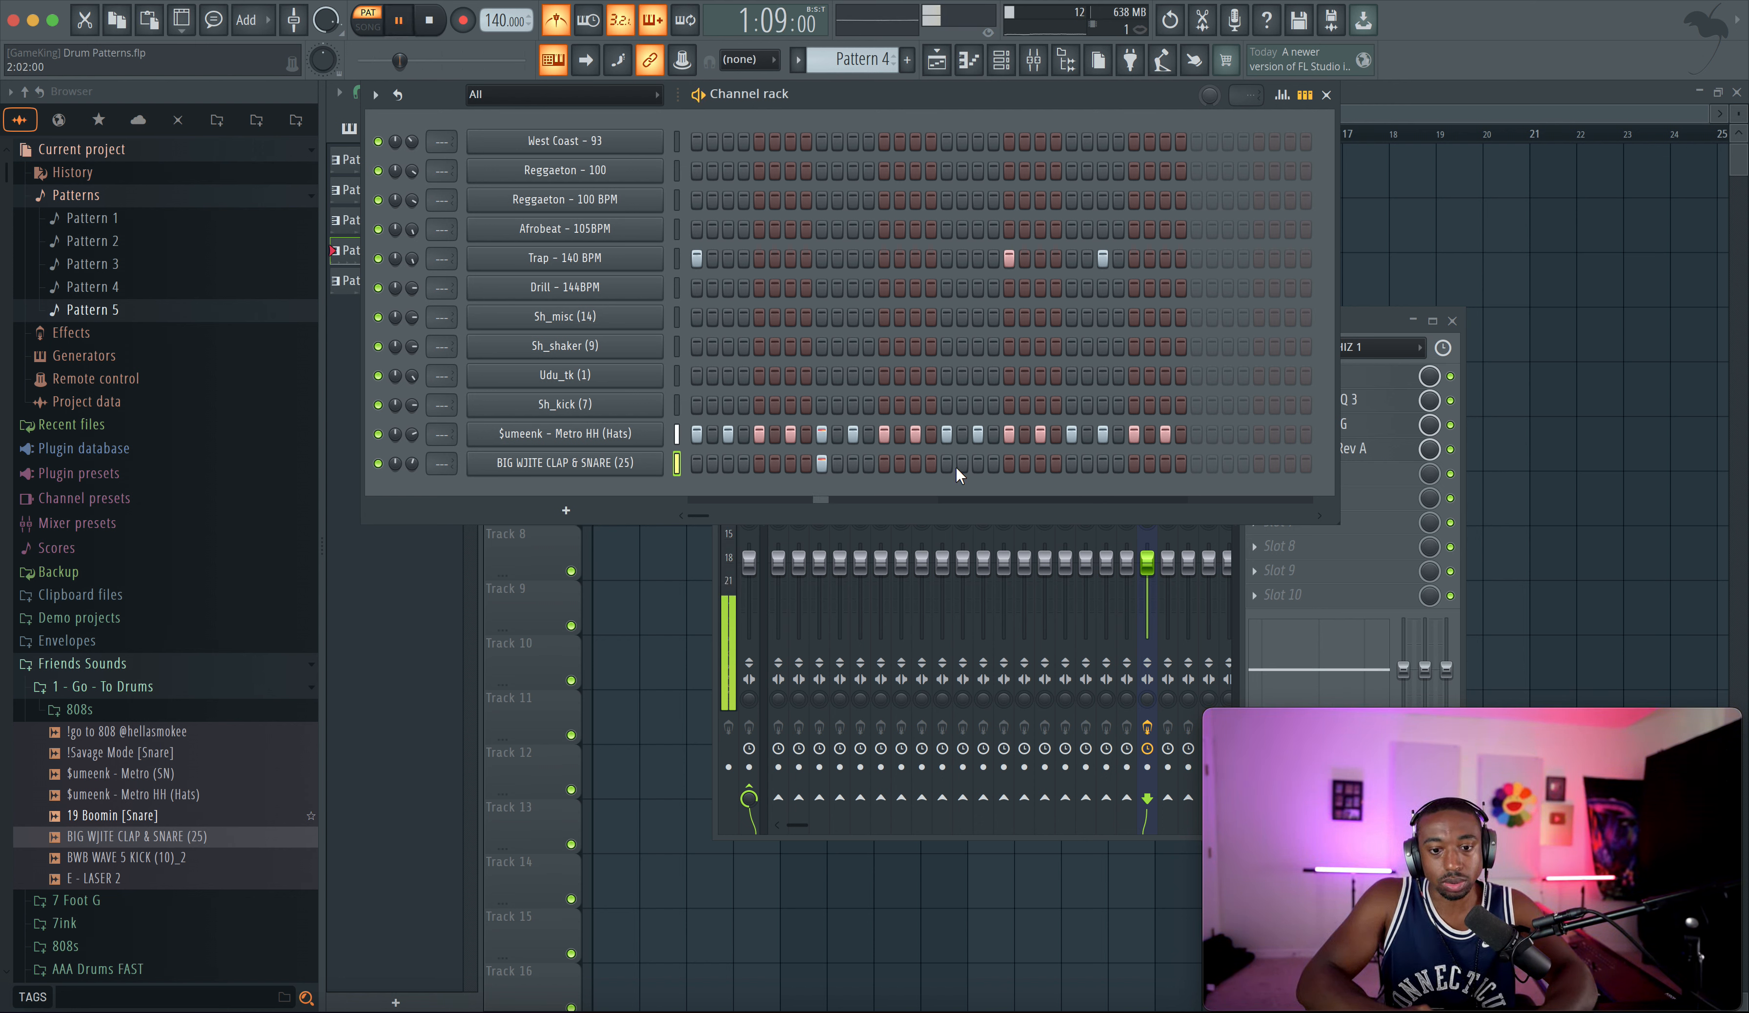
key(space)
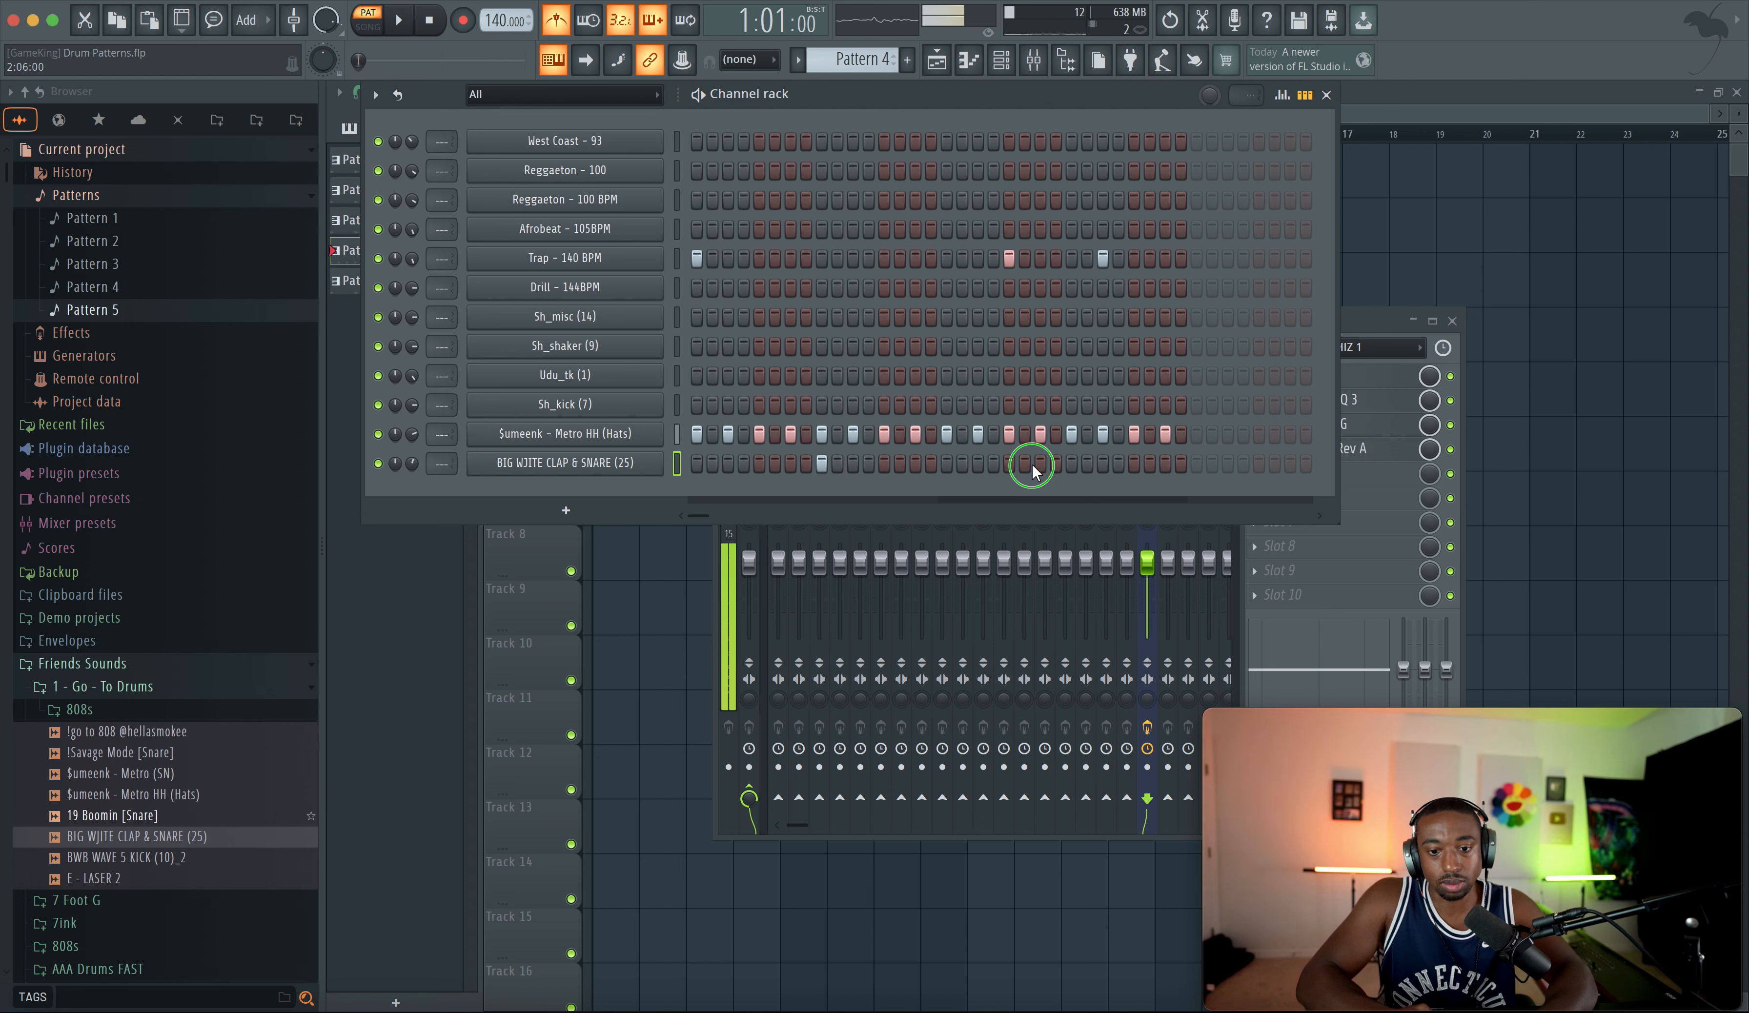
- Try an extra clap on step 21, play the pattern, and remove that clap again
click(1010, 464)
key(space)
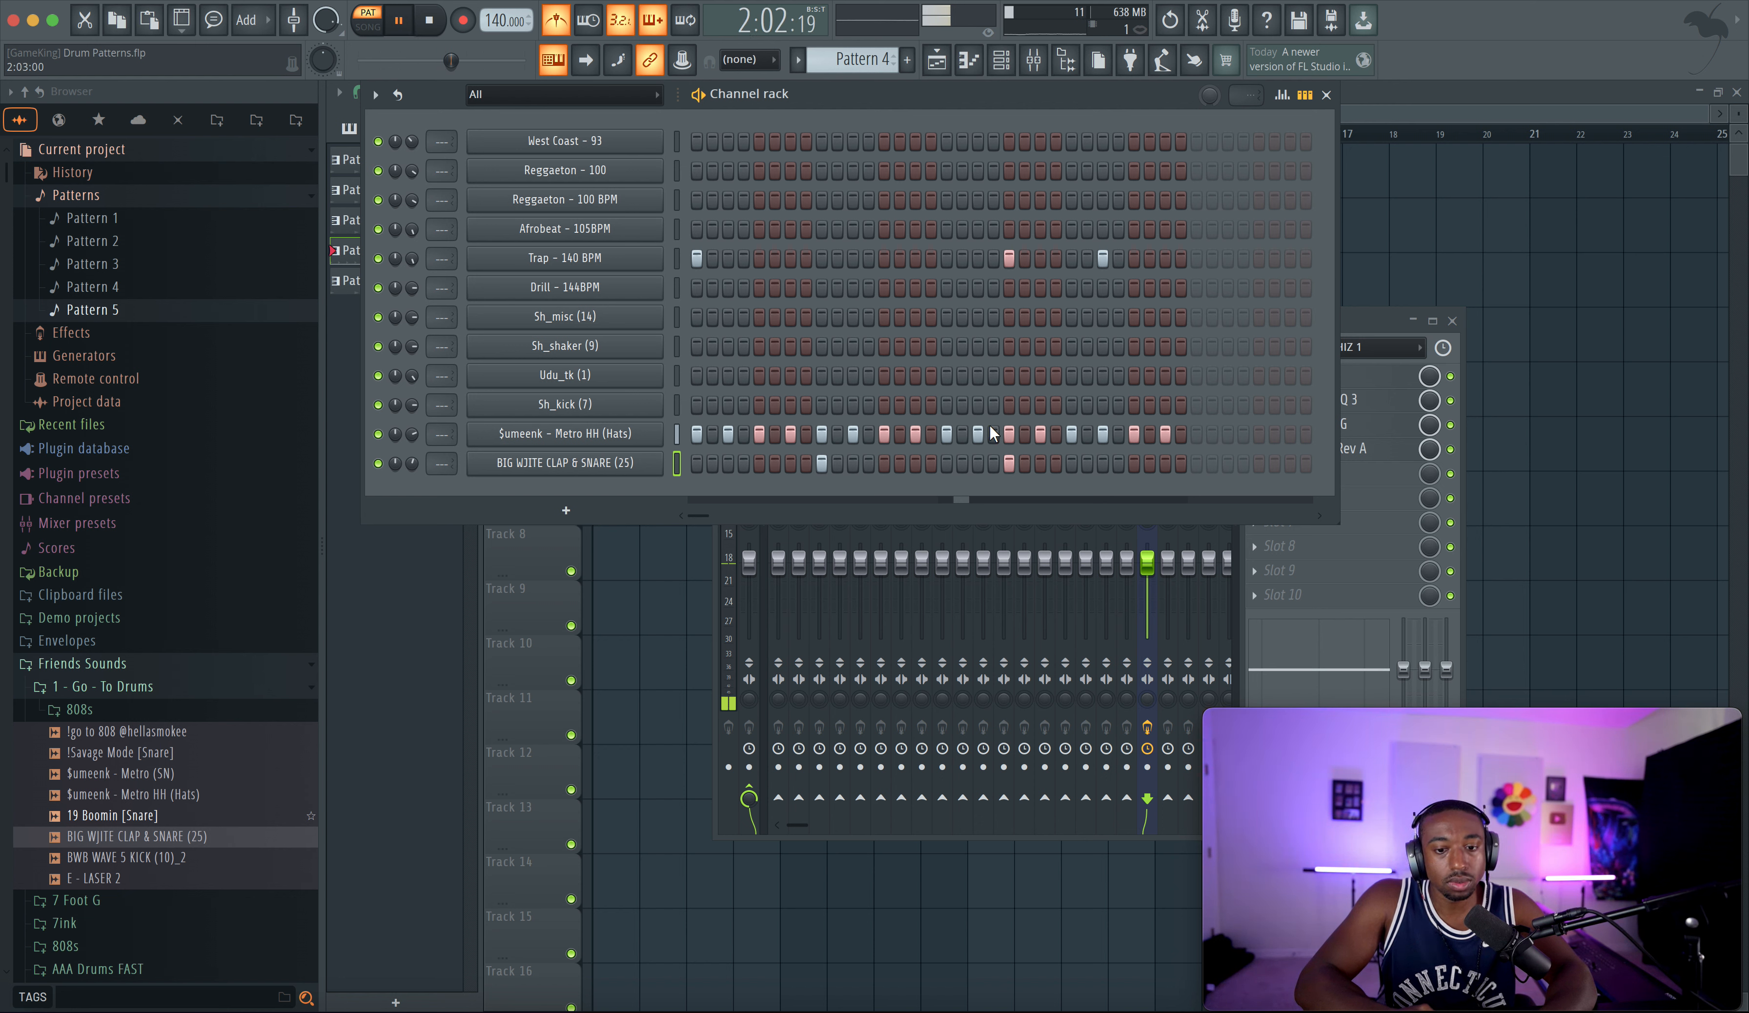
click(1010, 464)
key(space)
- Move the step 9 clap to step 15, add another on step 25, and play the pattern
click(804, 464)
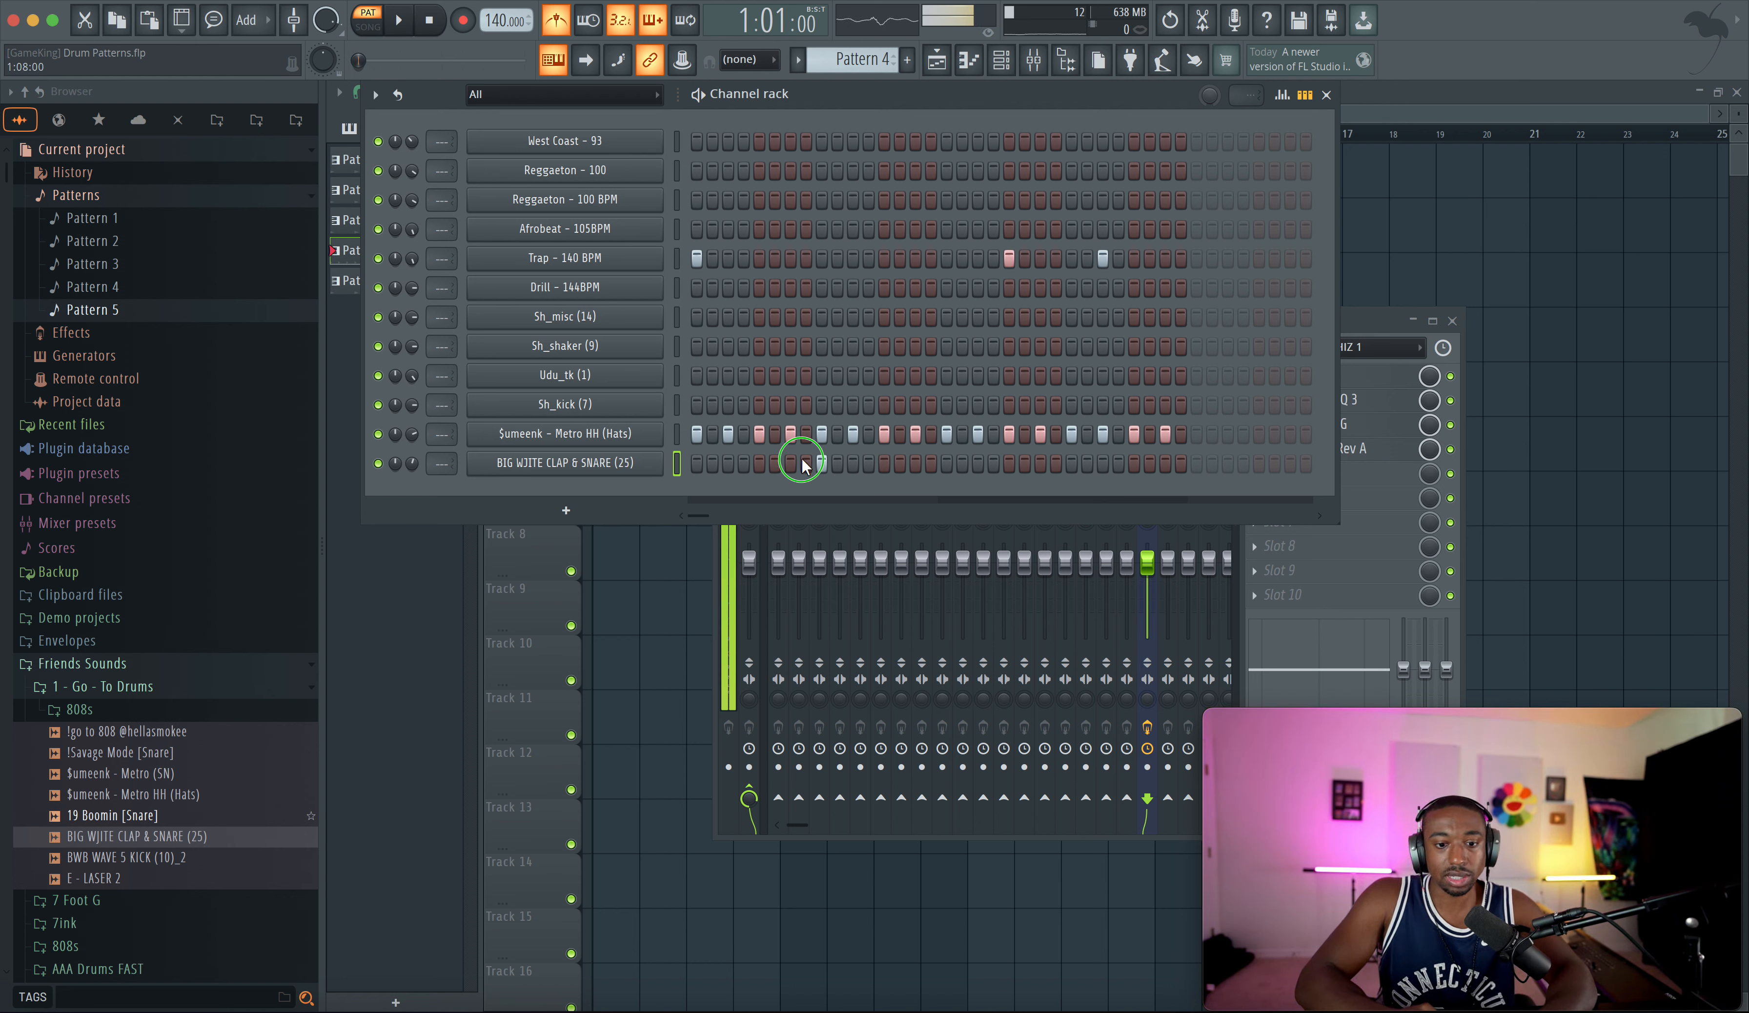
click(914, 463)
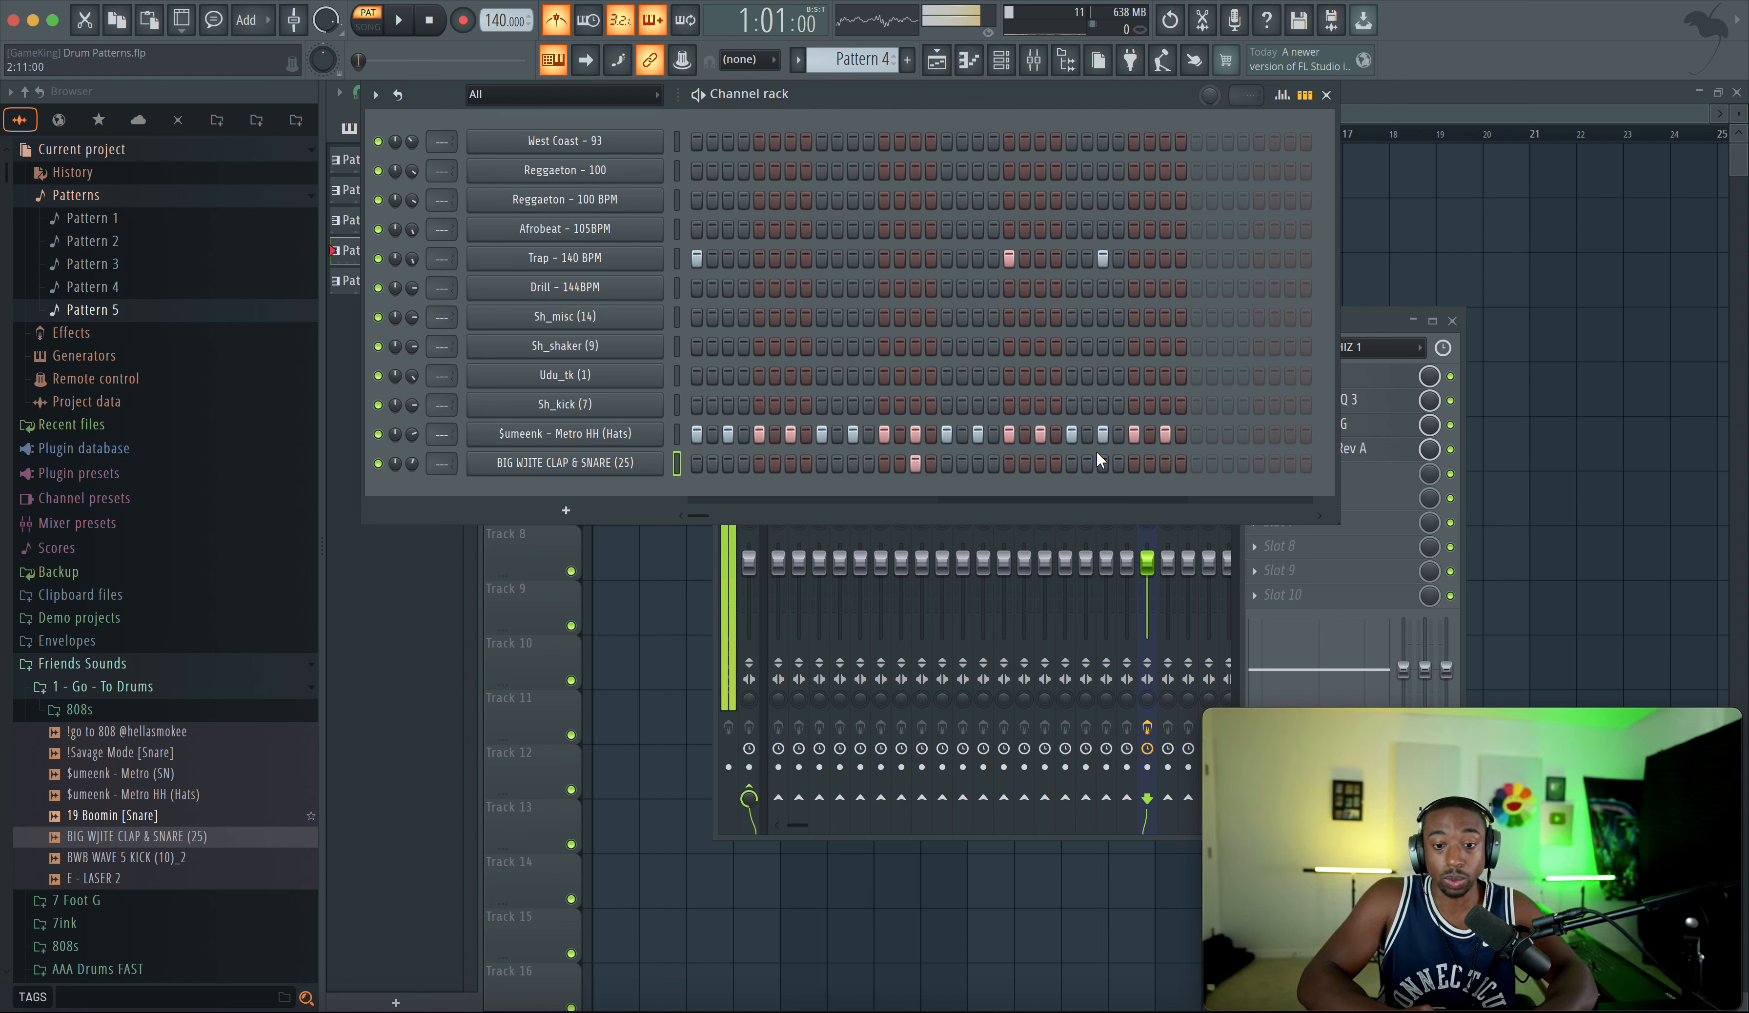
click(1071, 463)
key(space)
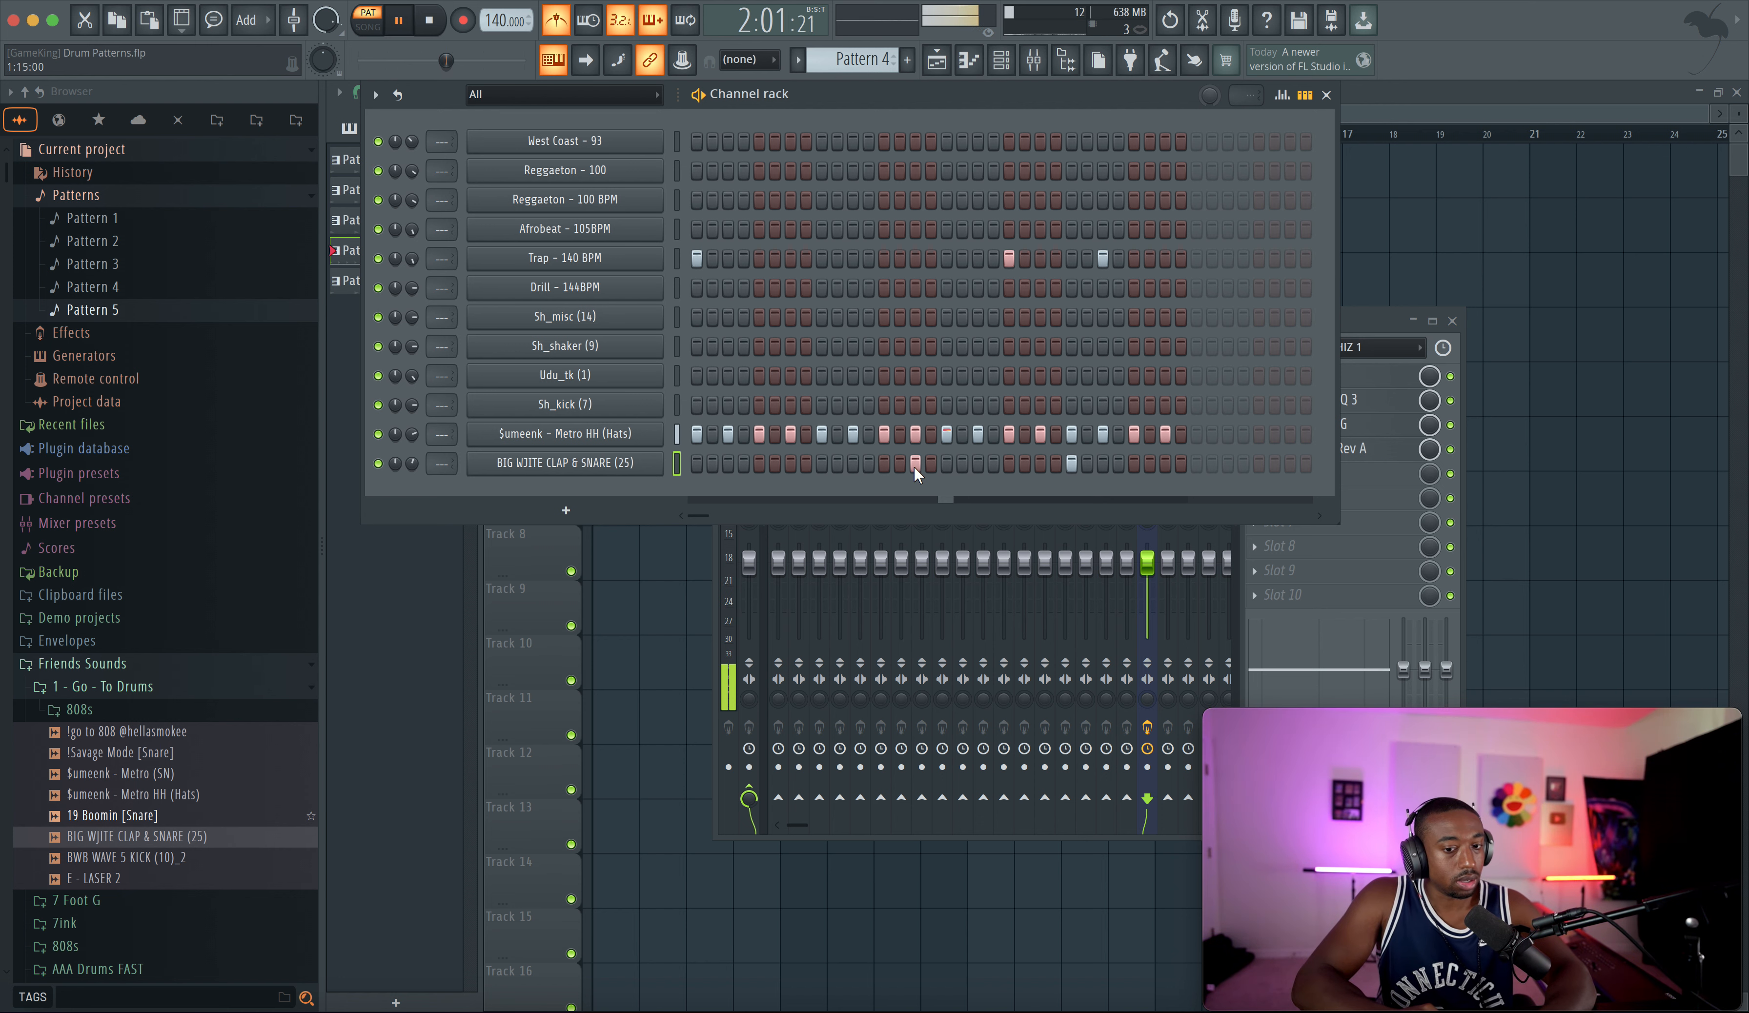
key(space)
- Clear the claps on steps 15 and 25 and audition claps on steps 9 and 29 instead
right_click(1070, 466)
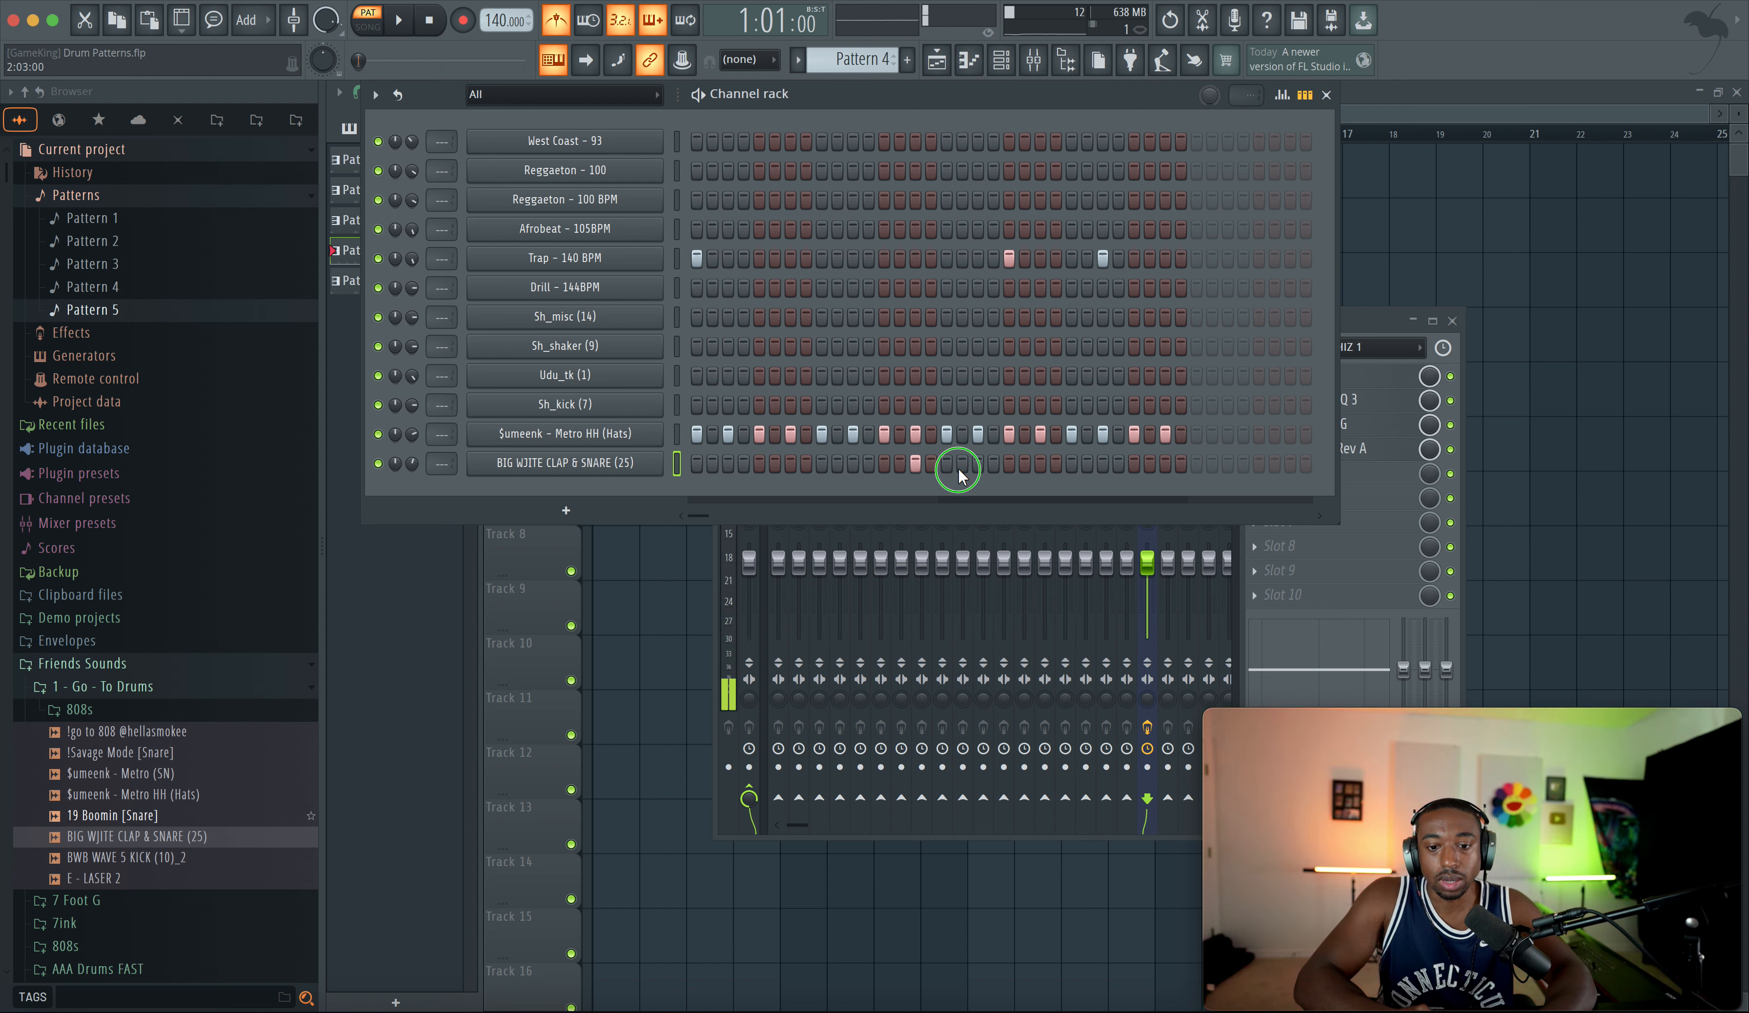
right_click(915, 464)
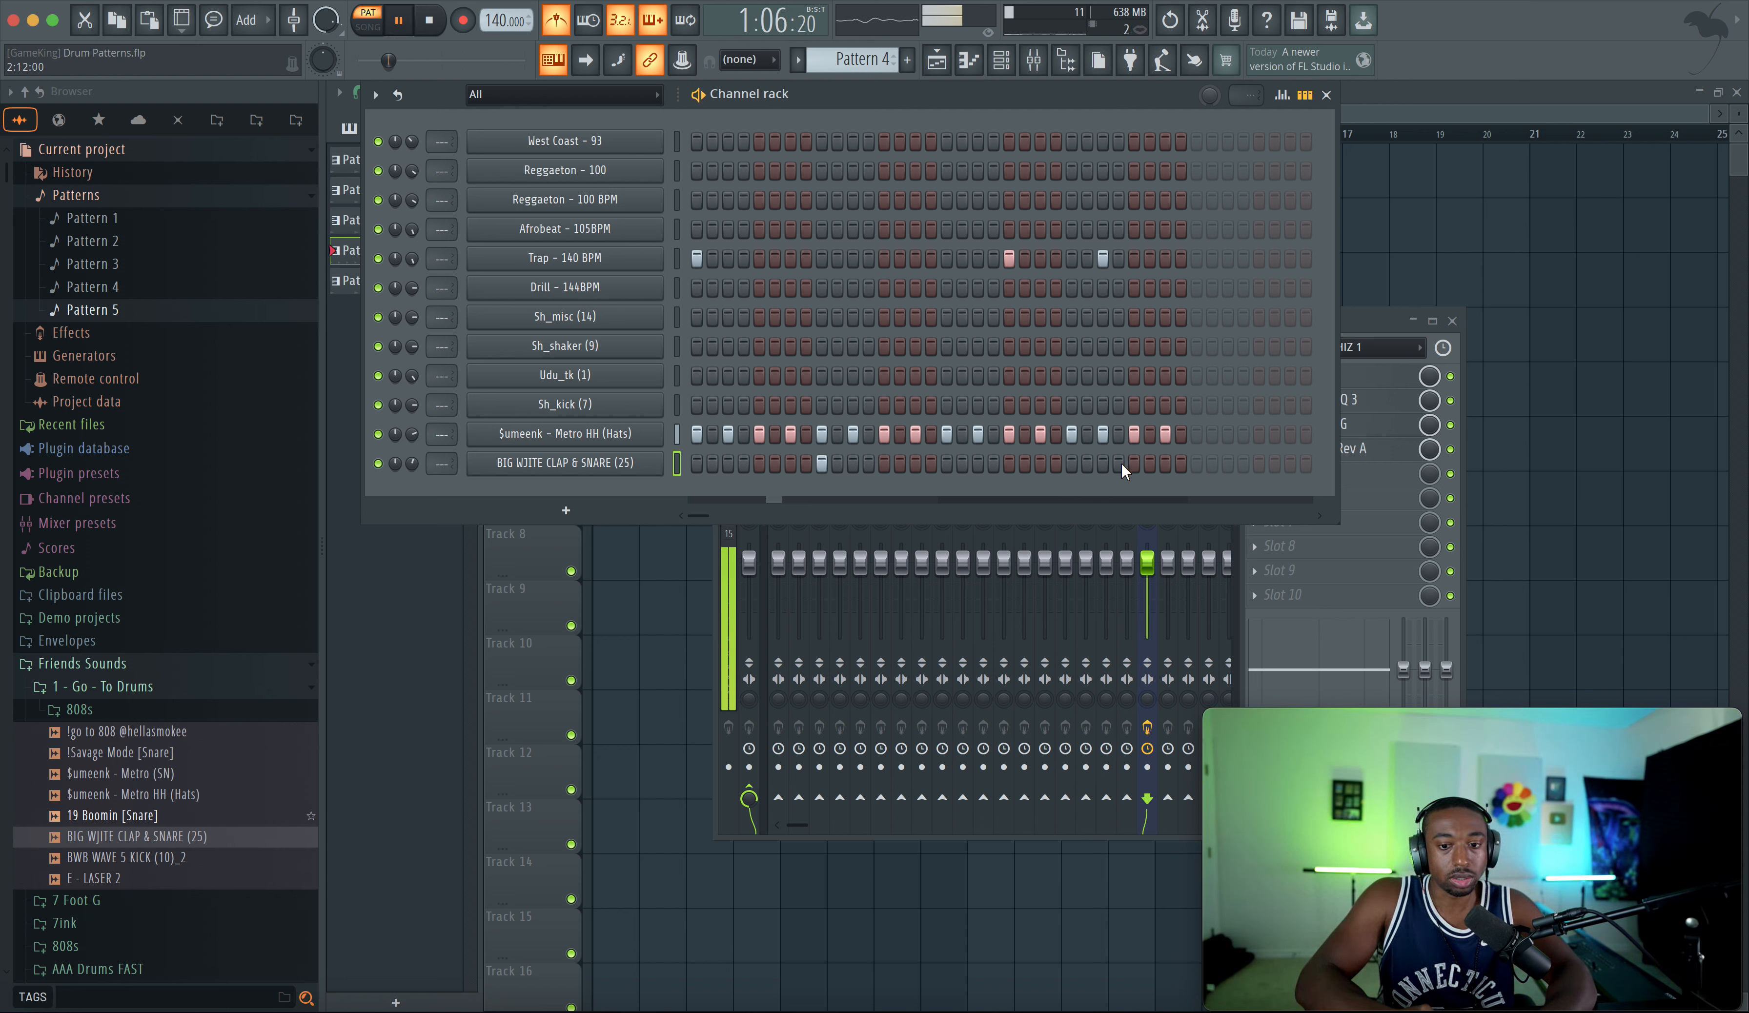
click(1134, 462)
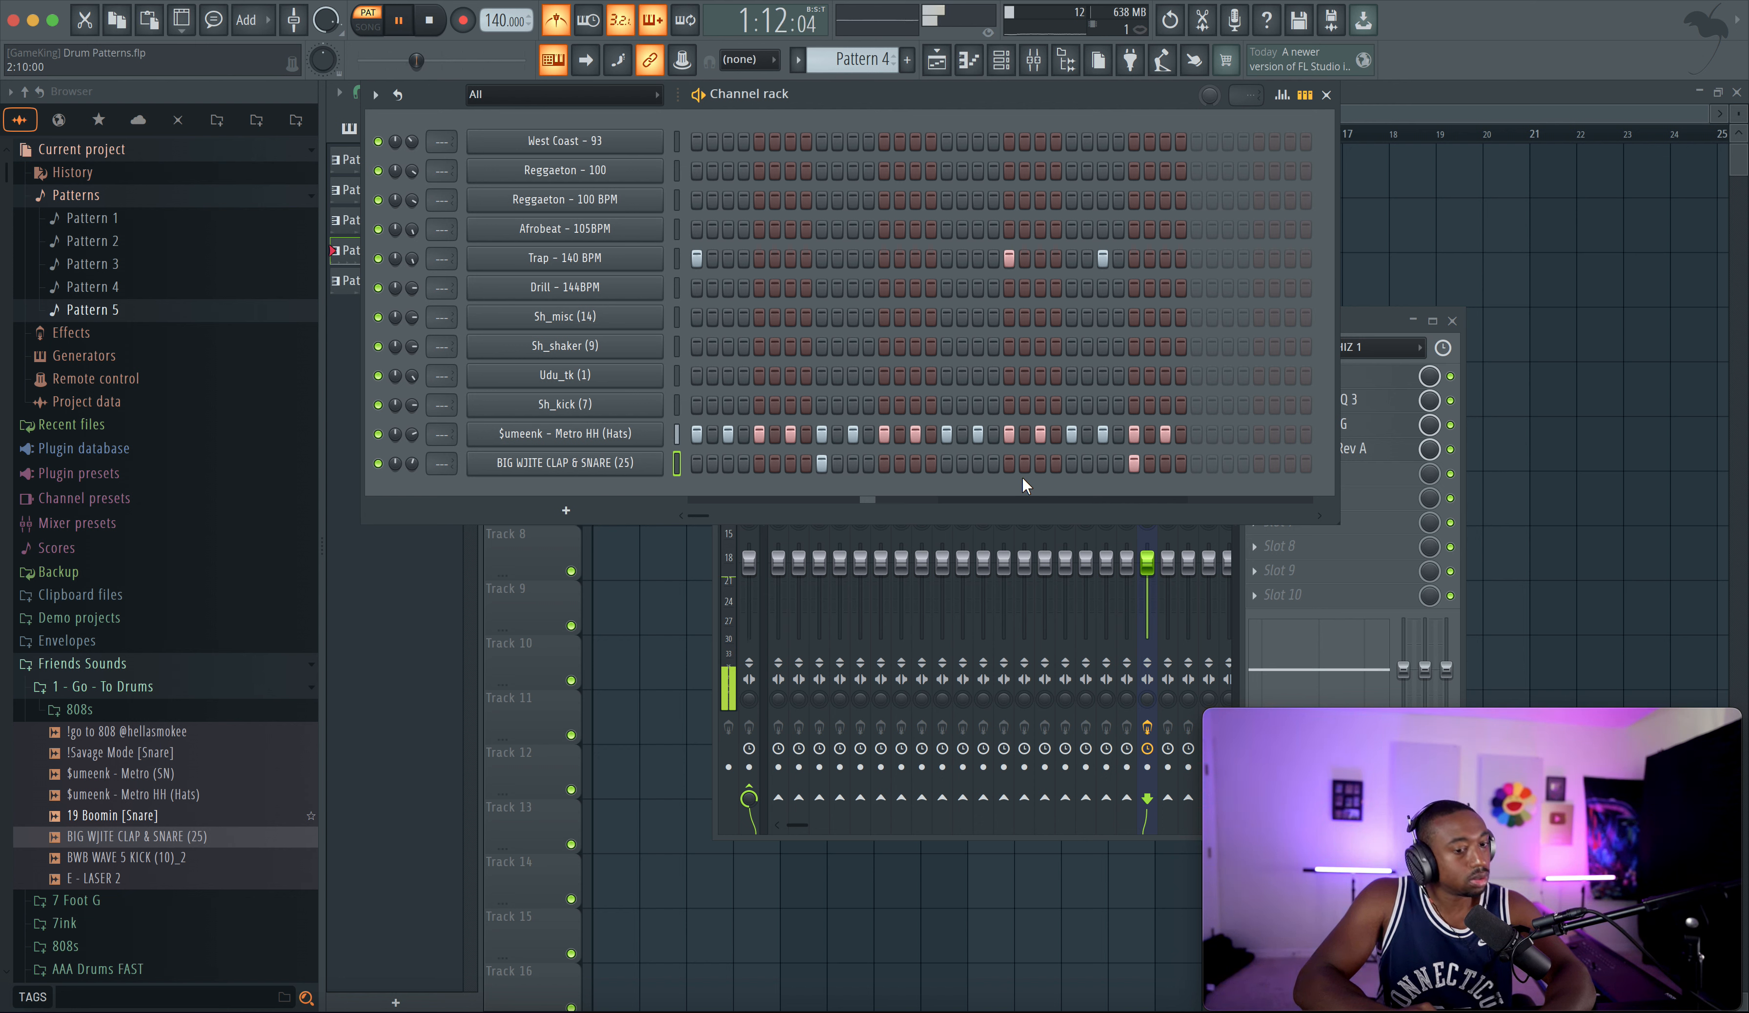
key(space)
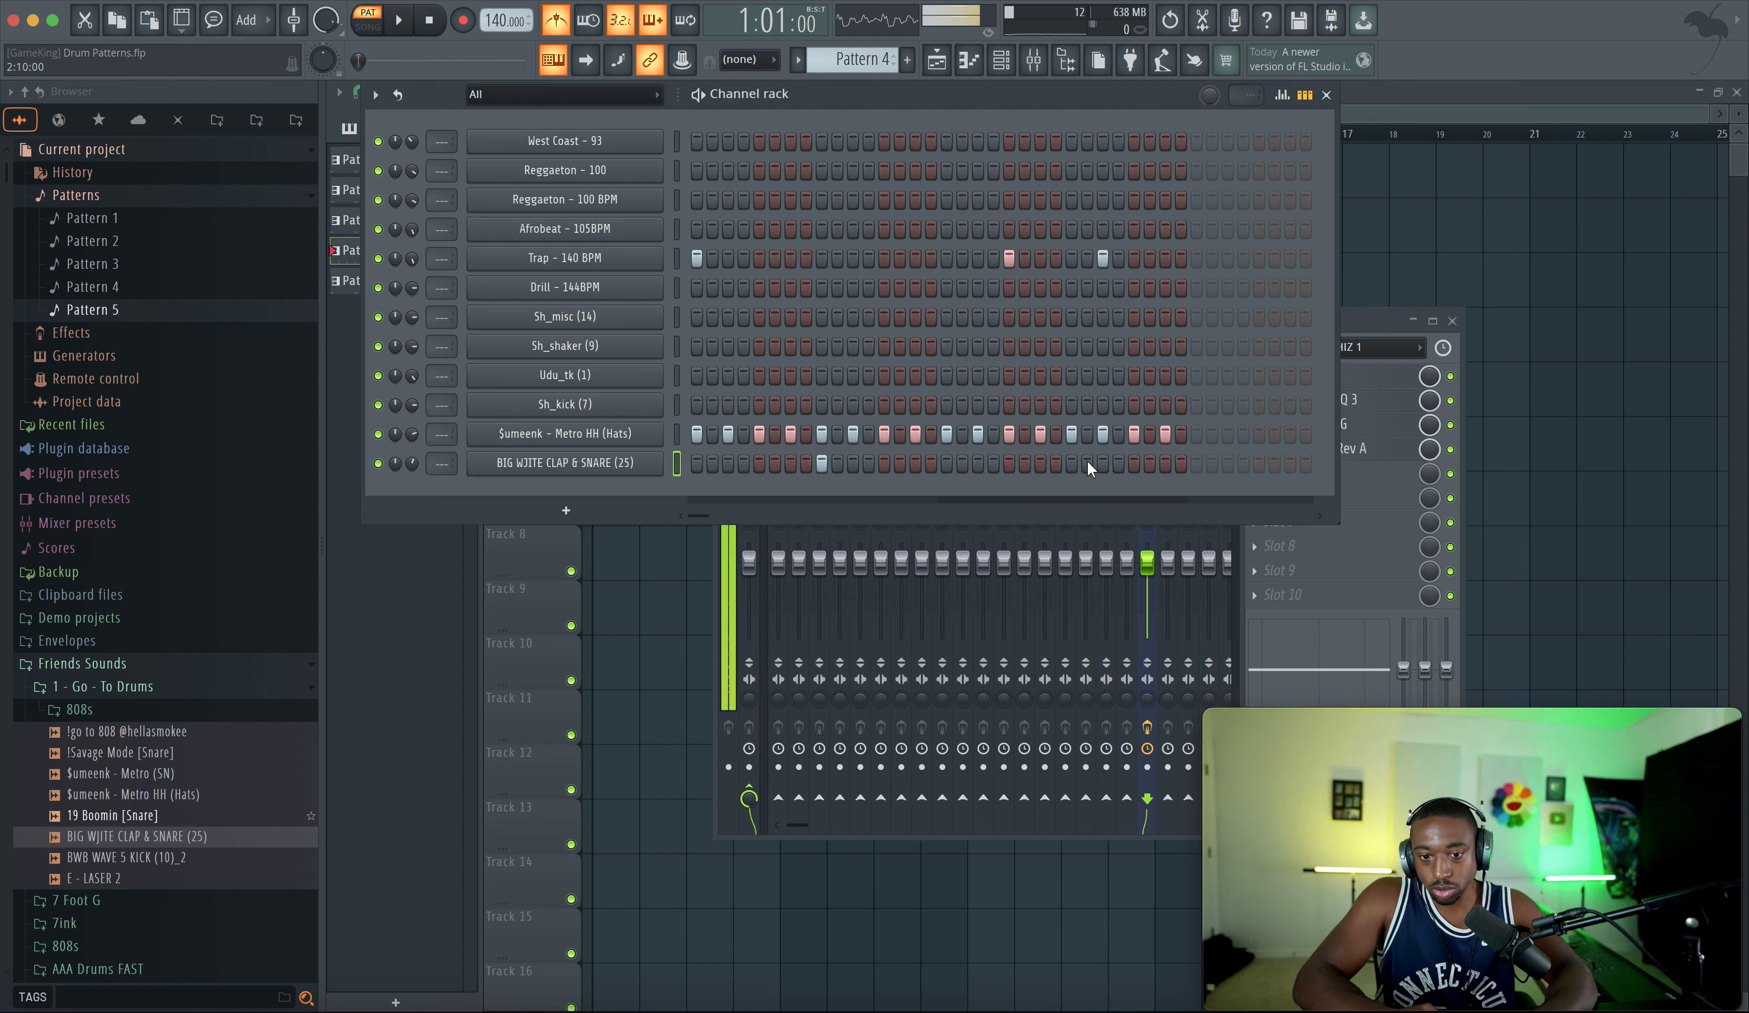
- Restore the clap on step 25, select the Trap - 140 BPM channel, and play Pattern 4
click(1087, 464)
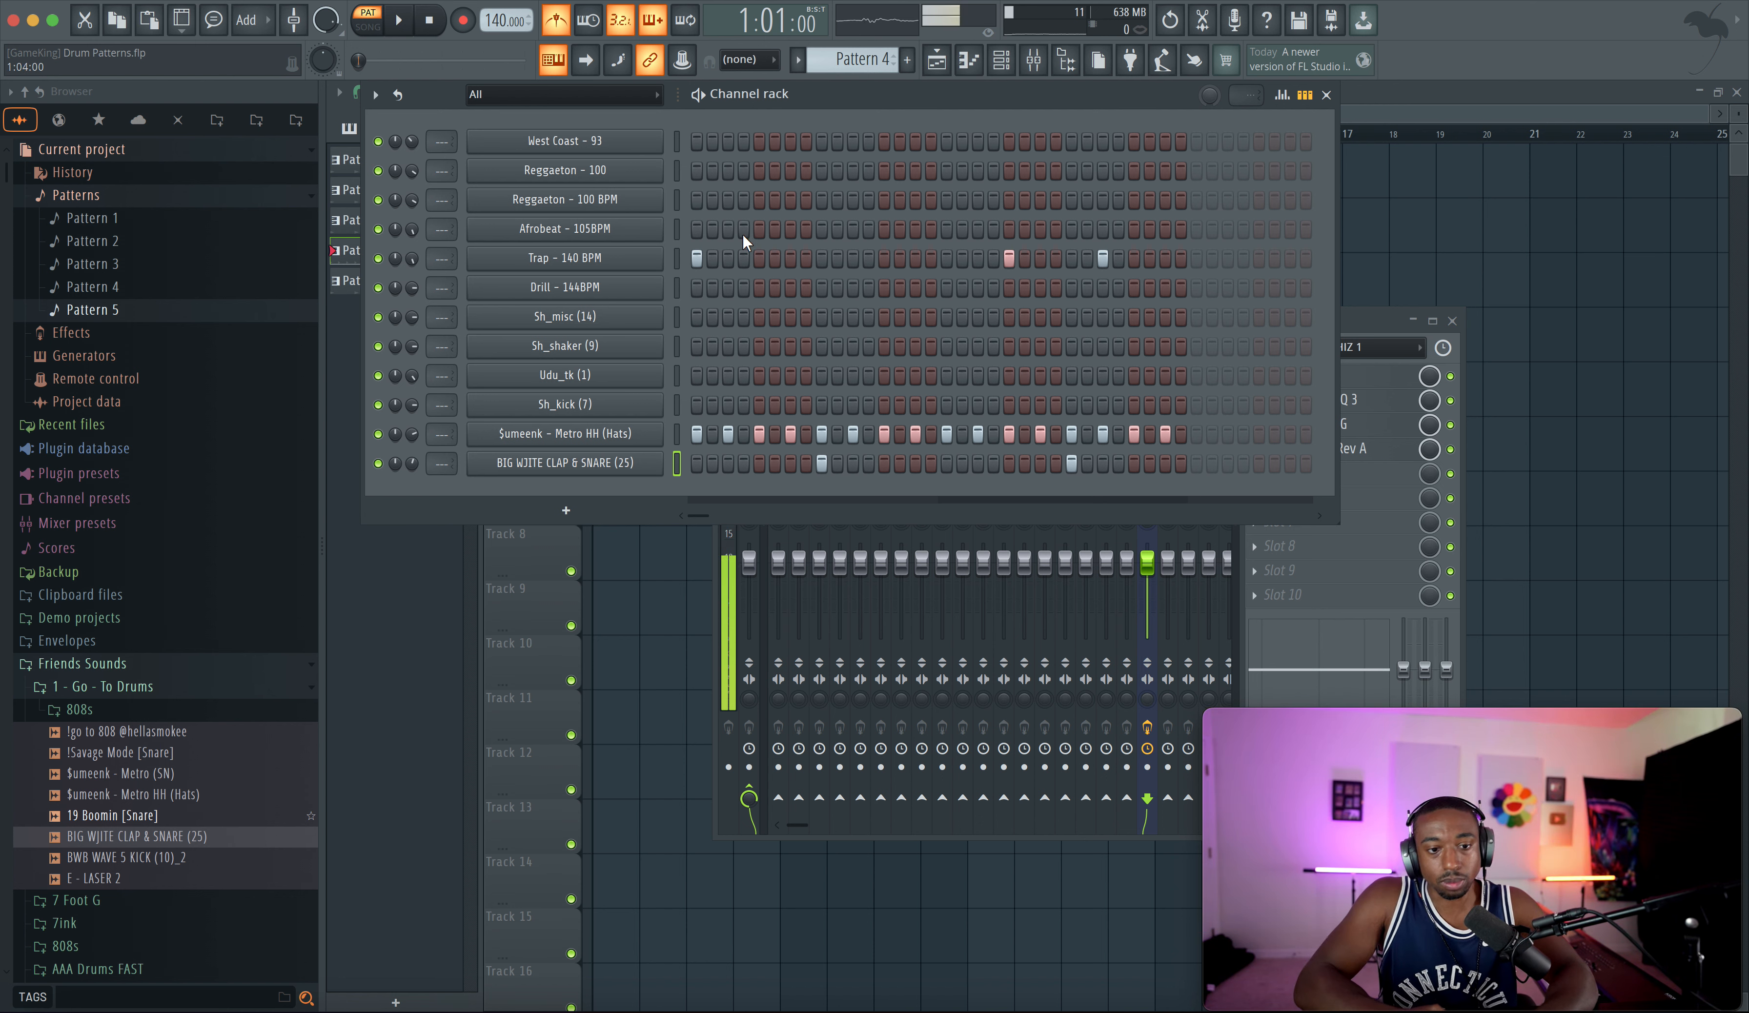
click(677, 265)
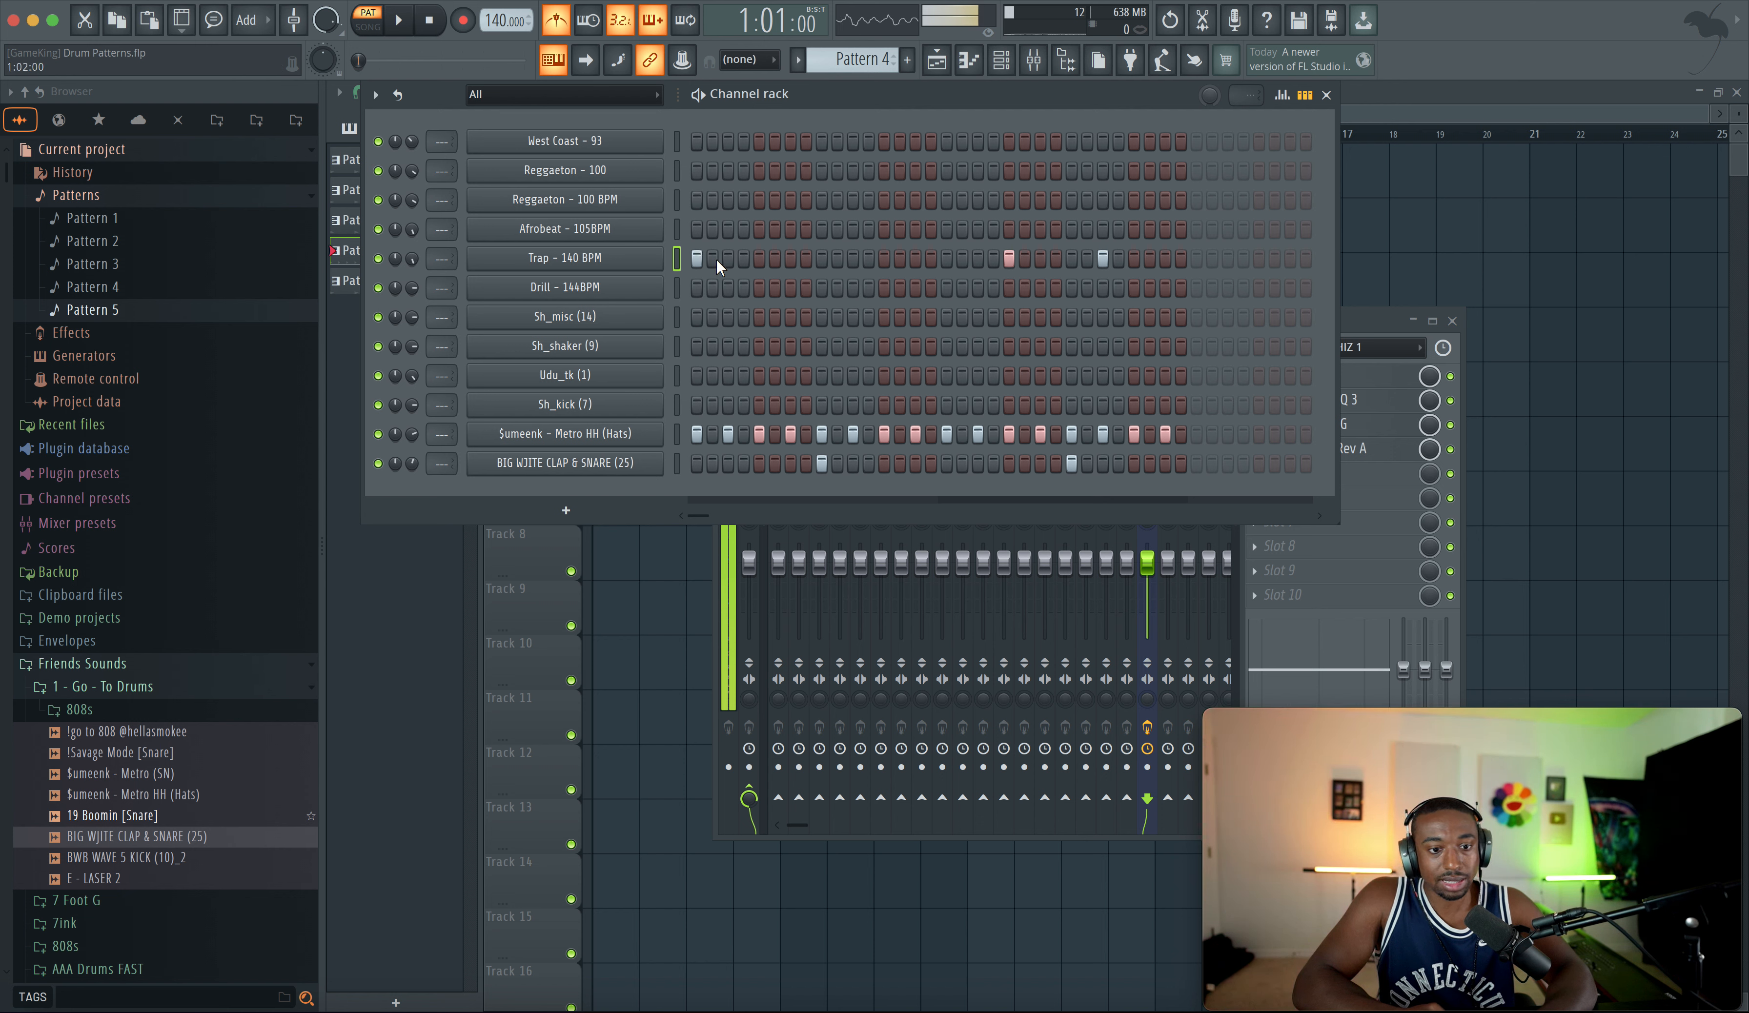
key(space)
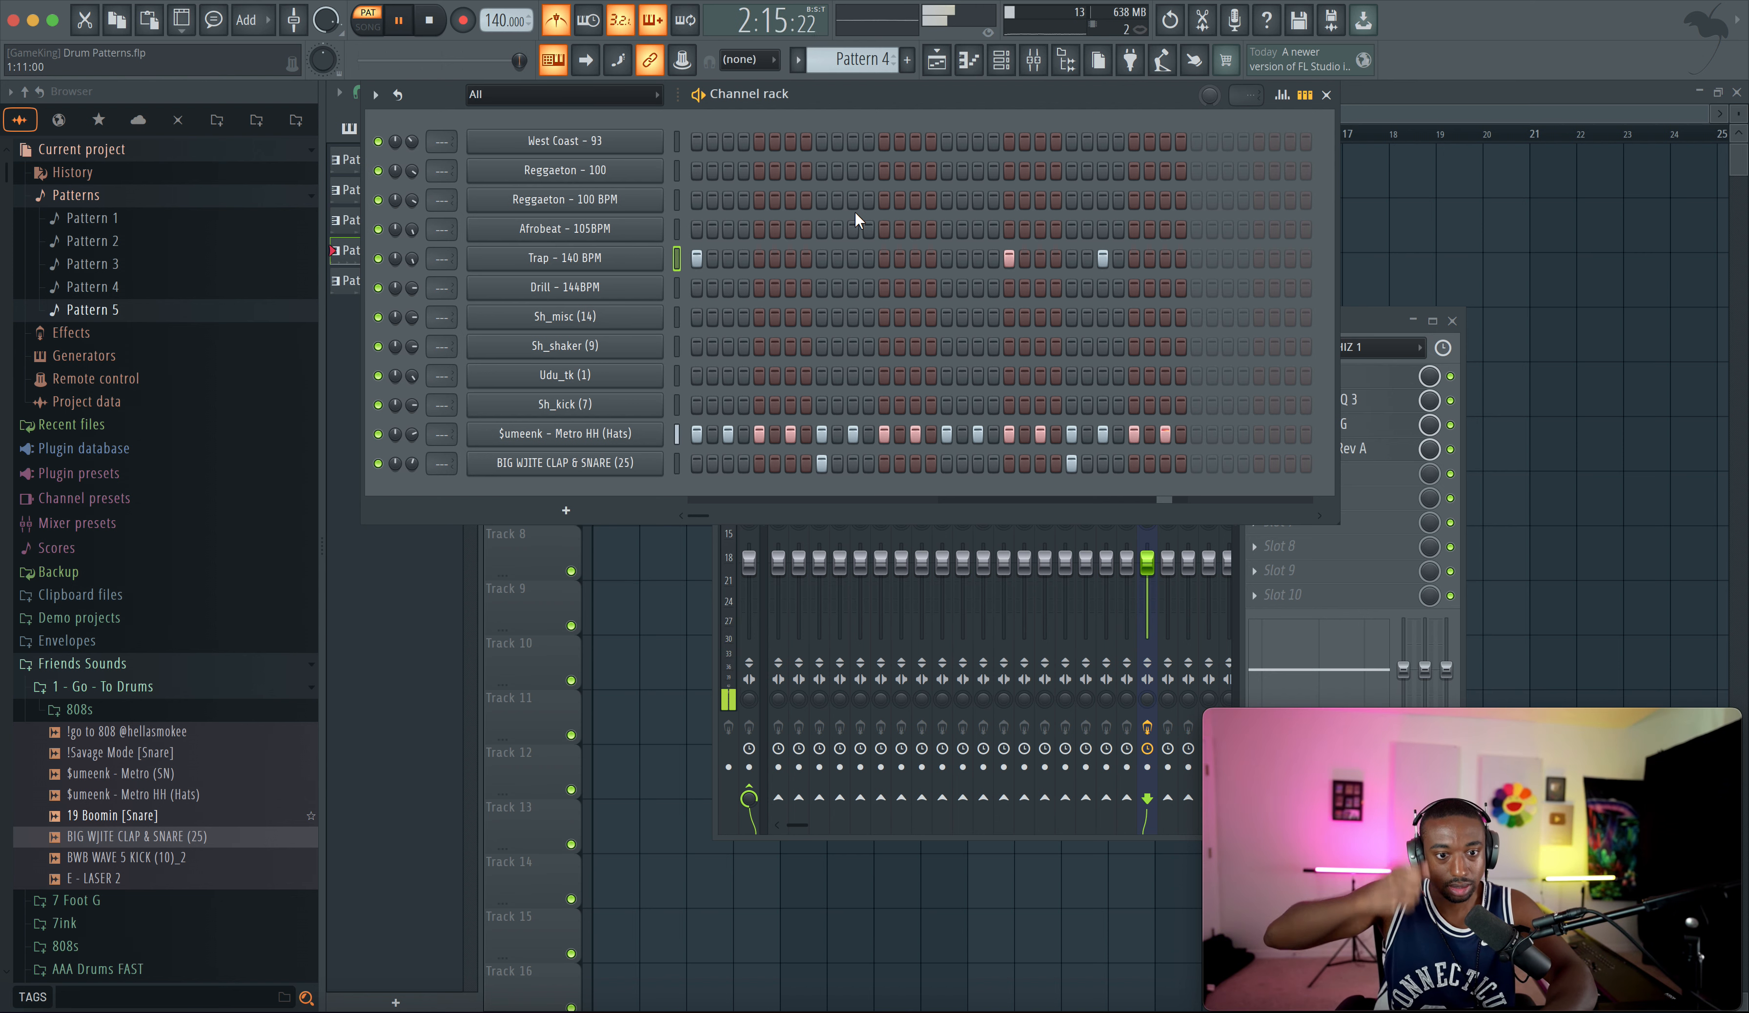
key(space)
- Clear every step of the $umeenk - Metro HH (Hats) channel except step 1
right_click(604, 448)
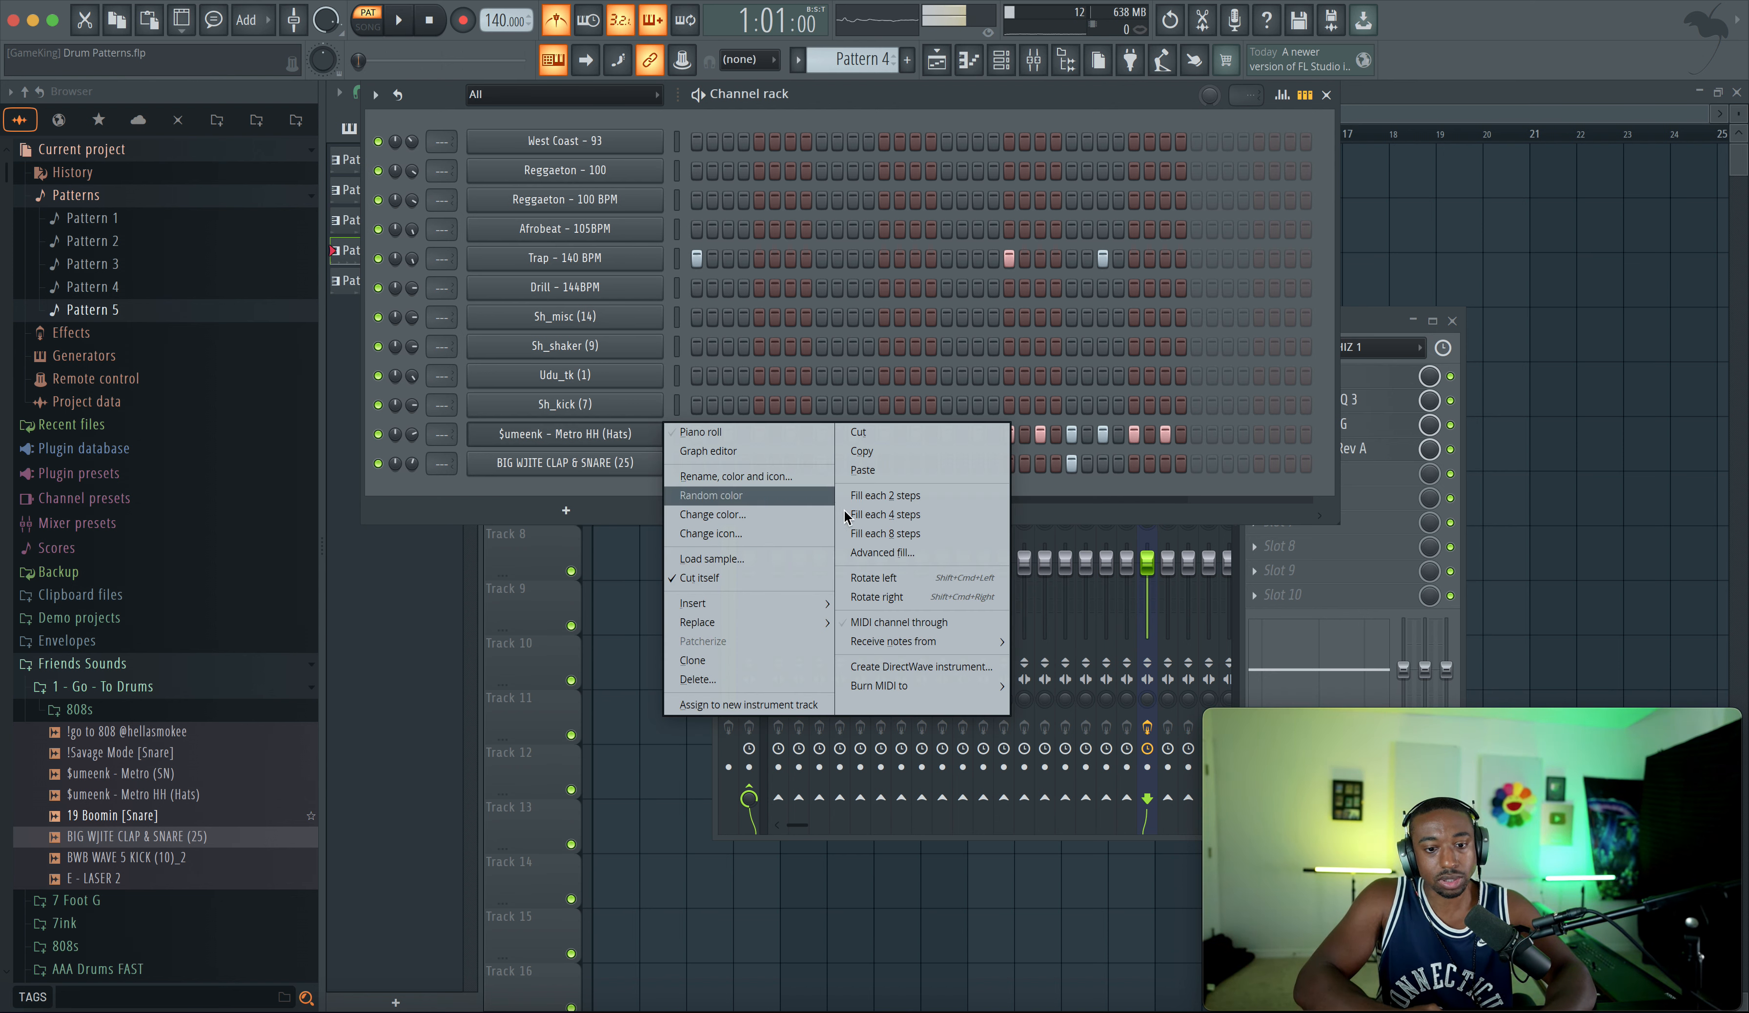
click(654, 489)
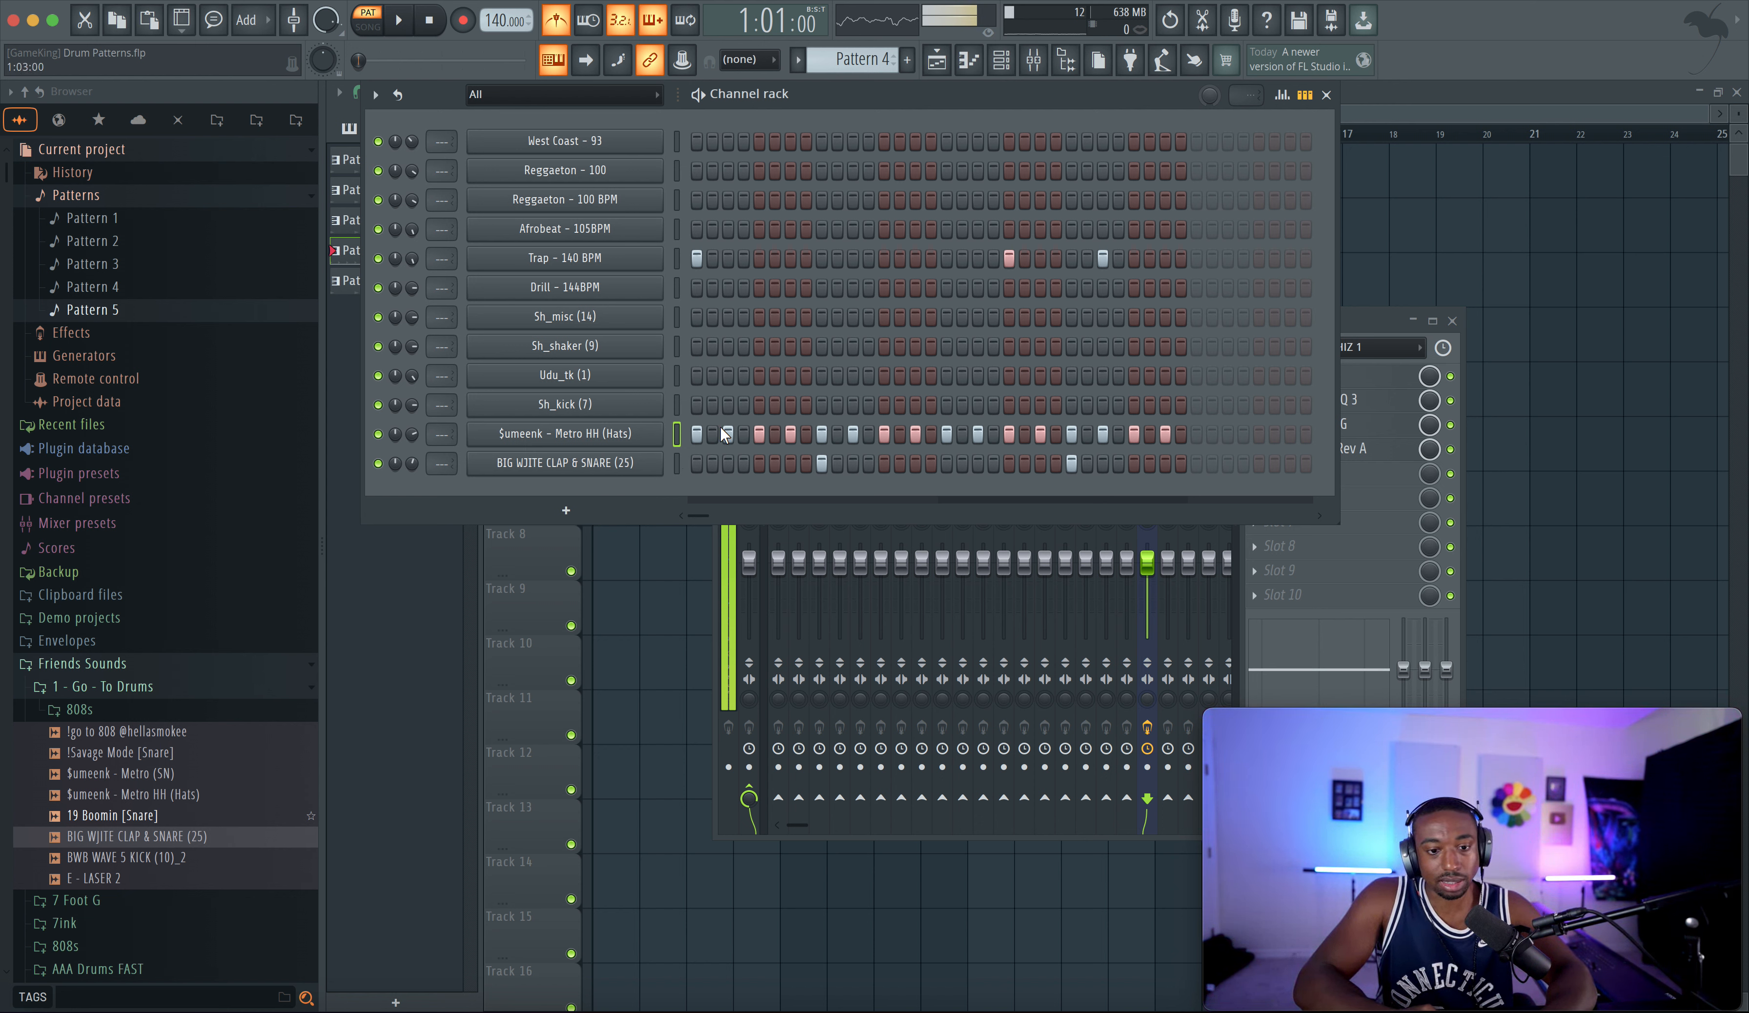
mouse_move(706, 432)
mouse_down()
mouse_move(1025, 406)
mouse_move(932, 438)
mouse_up()
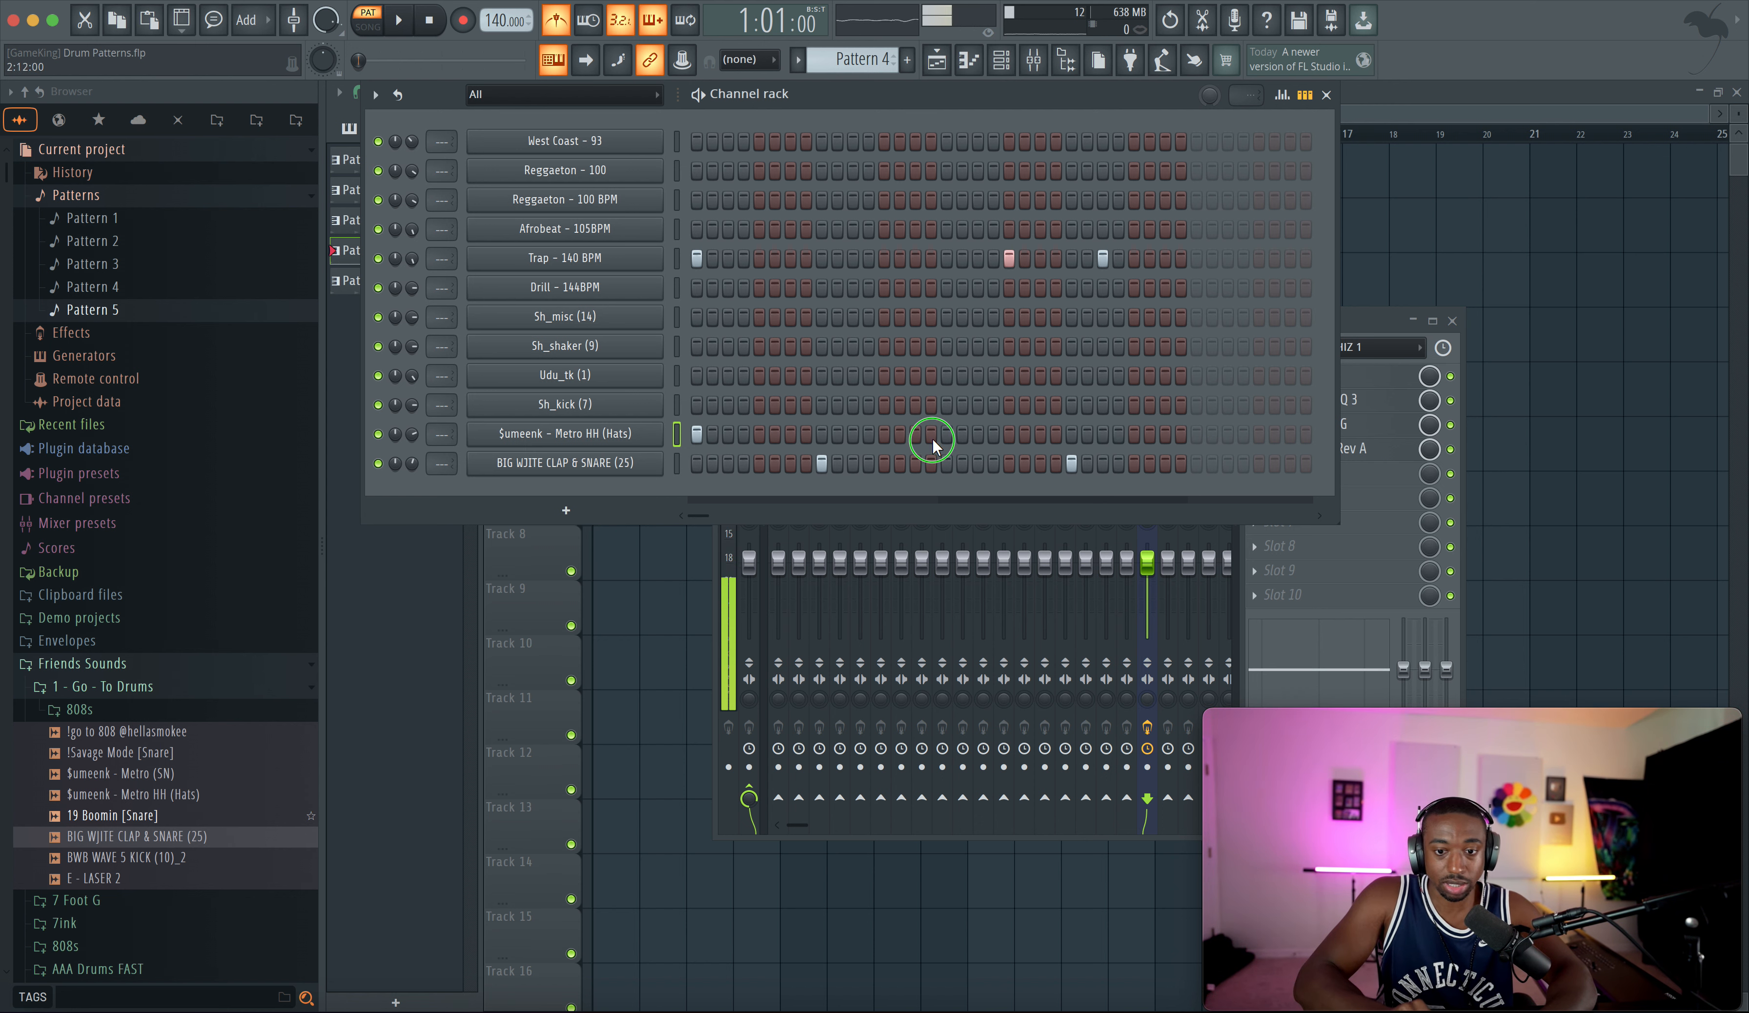
- Move the single hat hit to step 3 and on to step 5, playing the pattern to compare placements
click(729, 434)
key(space)
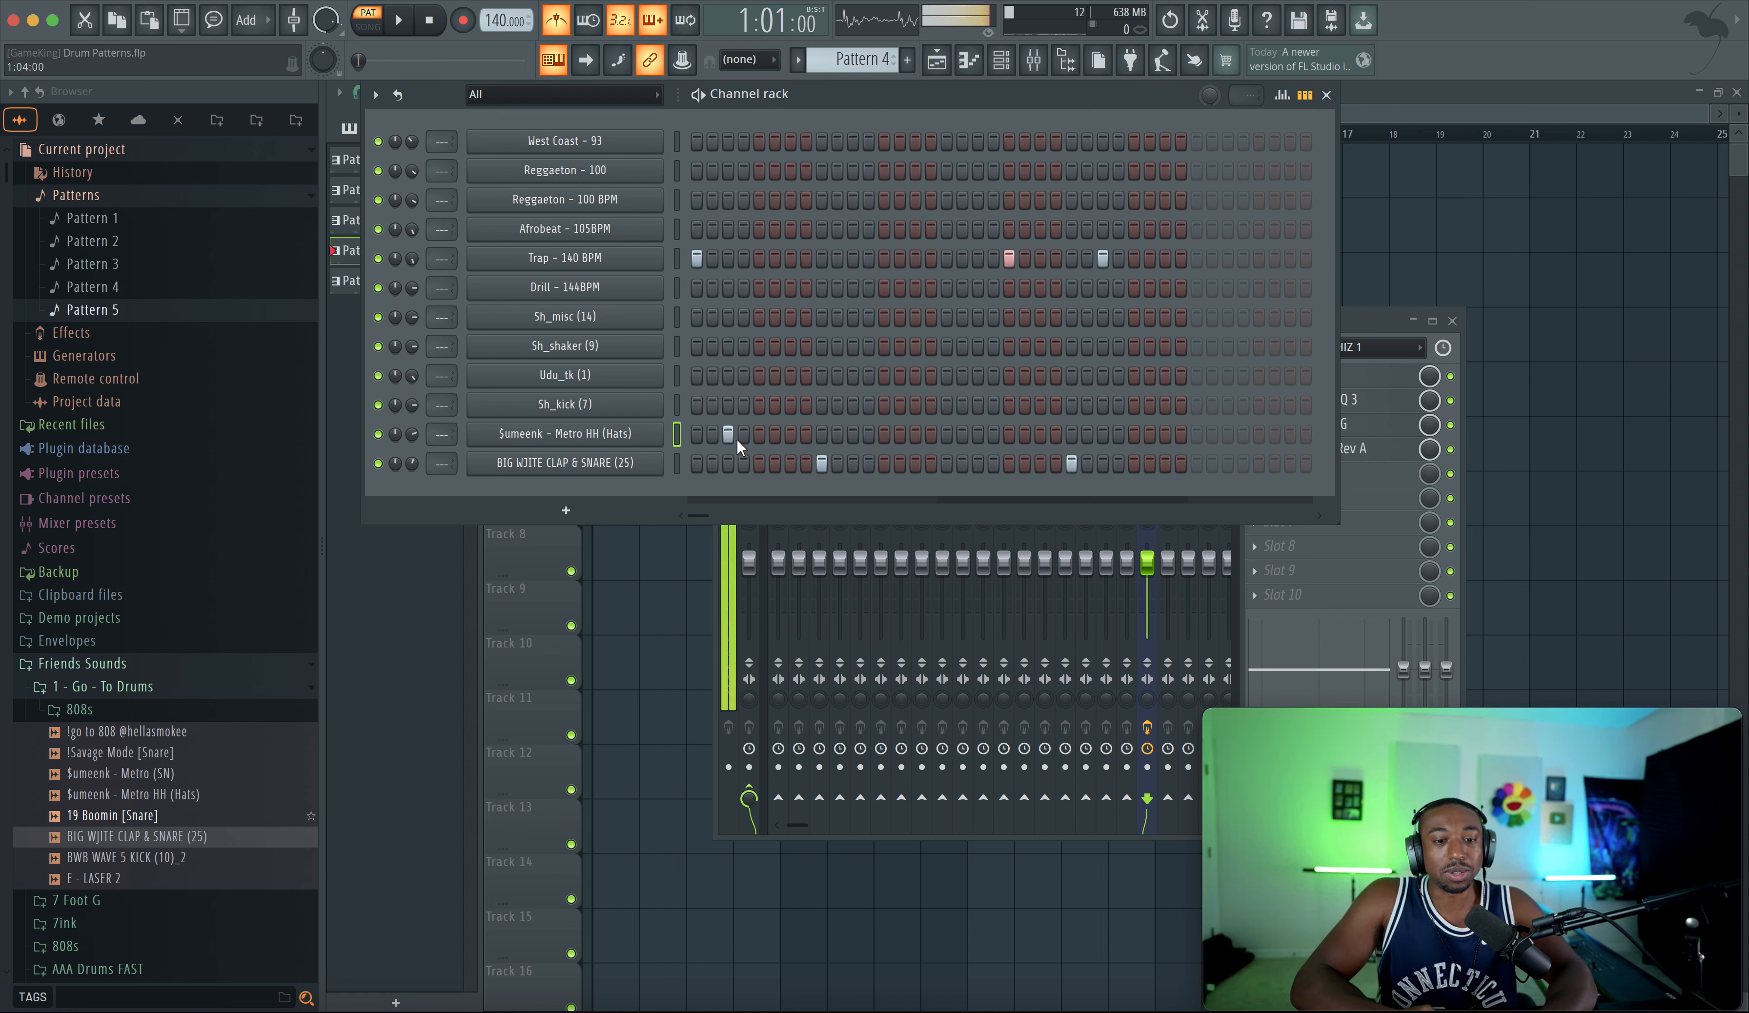
click(728, 434)
click(759, 434)
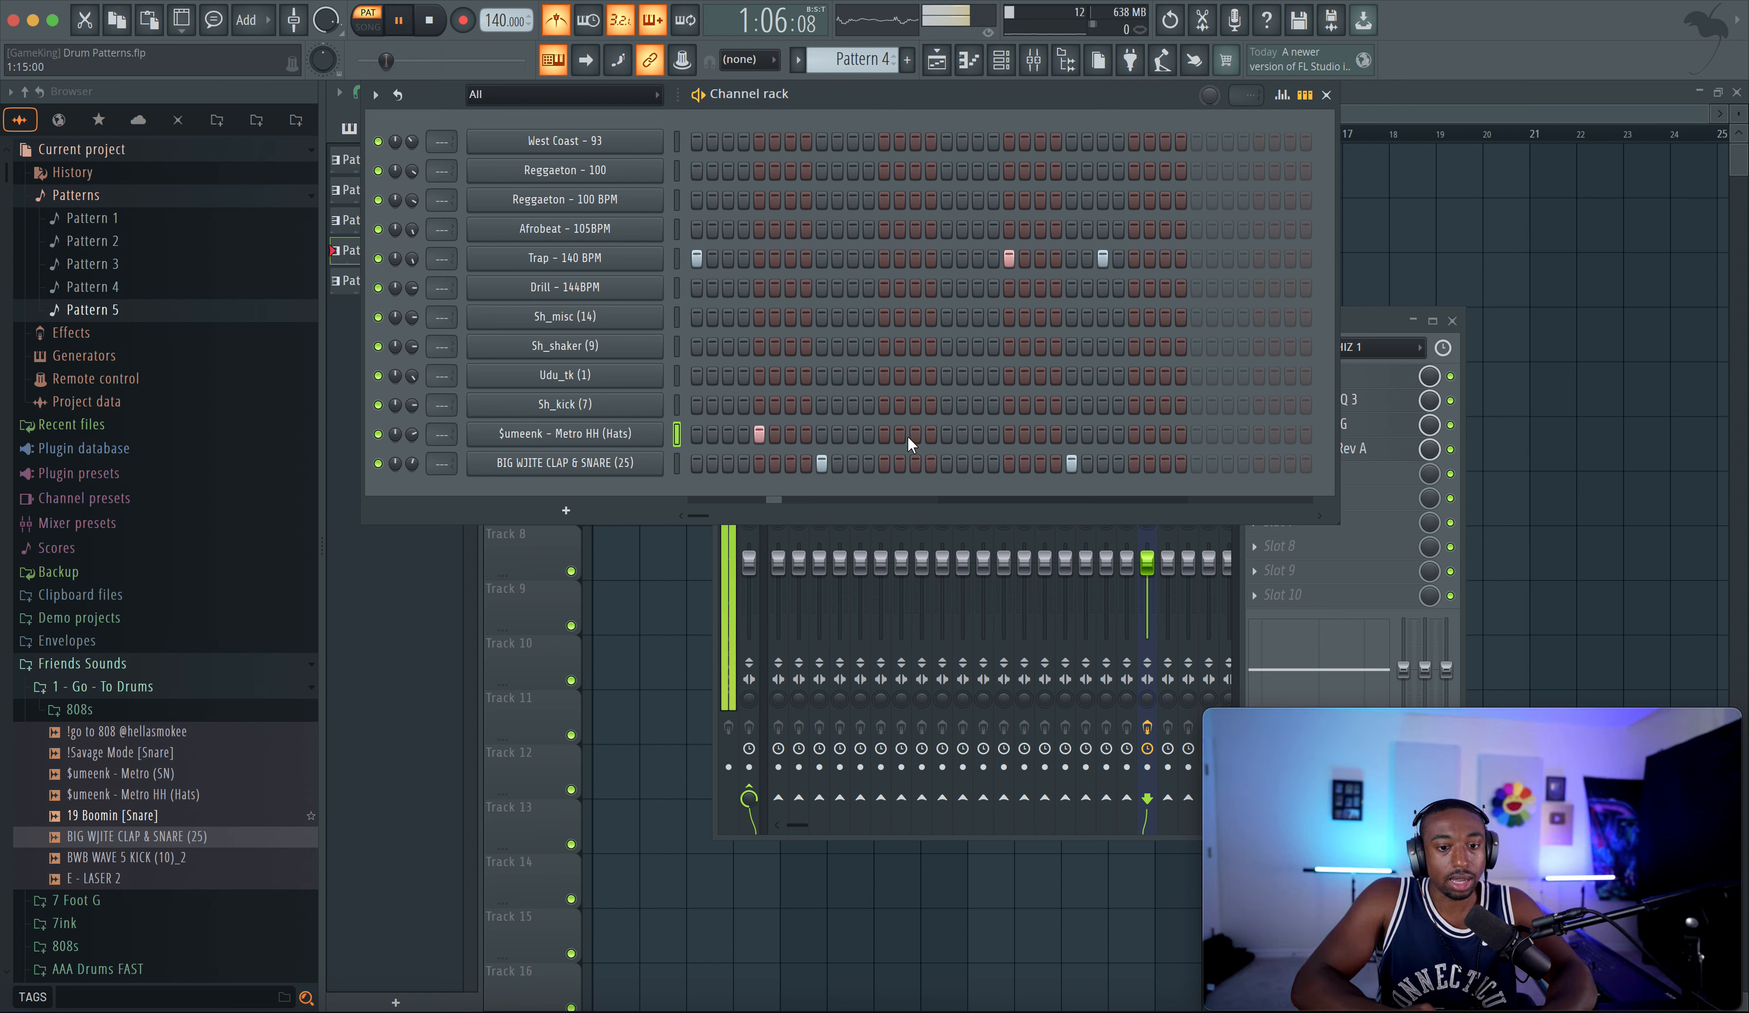
- Add hat hits on steps 13, 21 and 29, and fill the $umeenk - Metro HH (Hats) channel every 2 steps
click(883, 435)
click(1009, 434)
click(1134, 435)
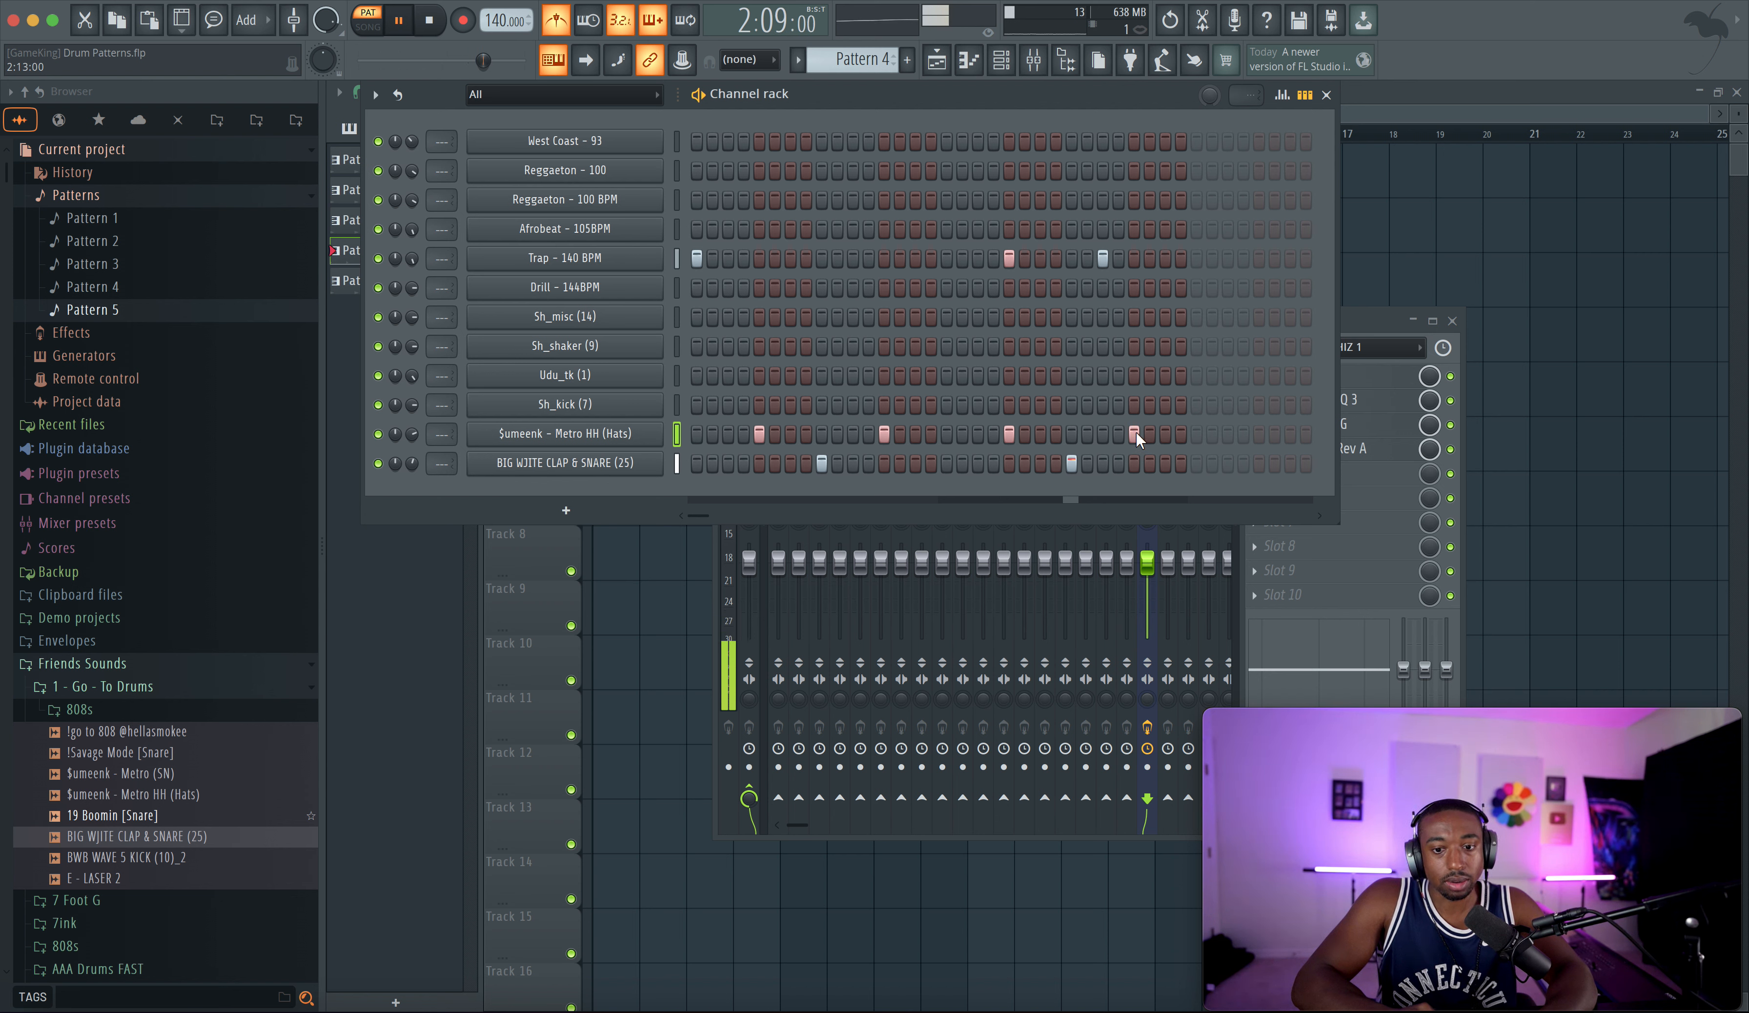
right_click(663, 432)
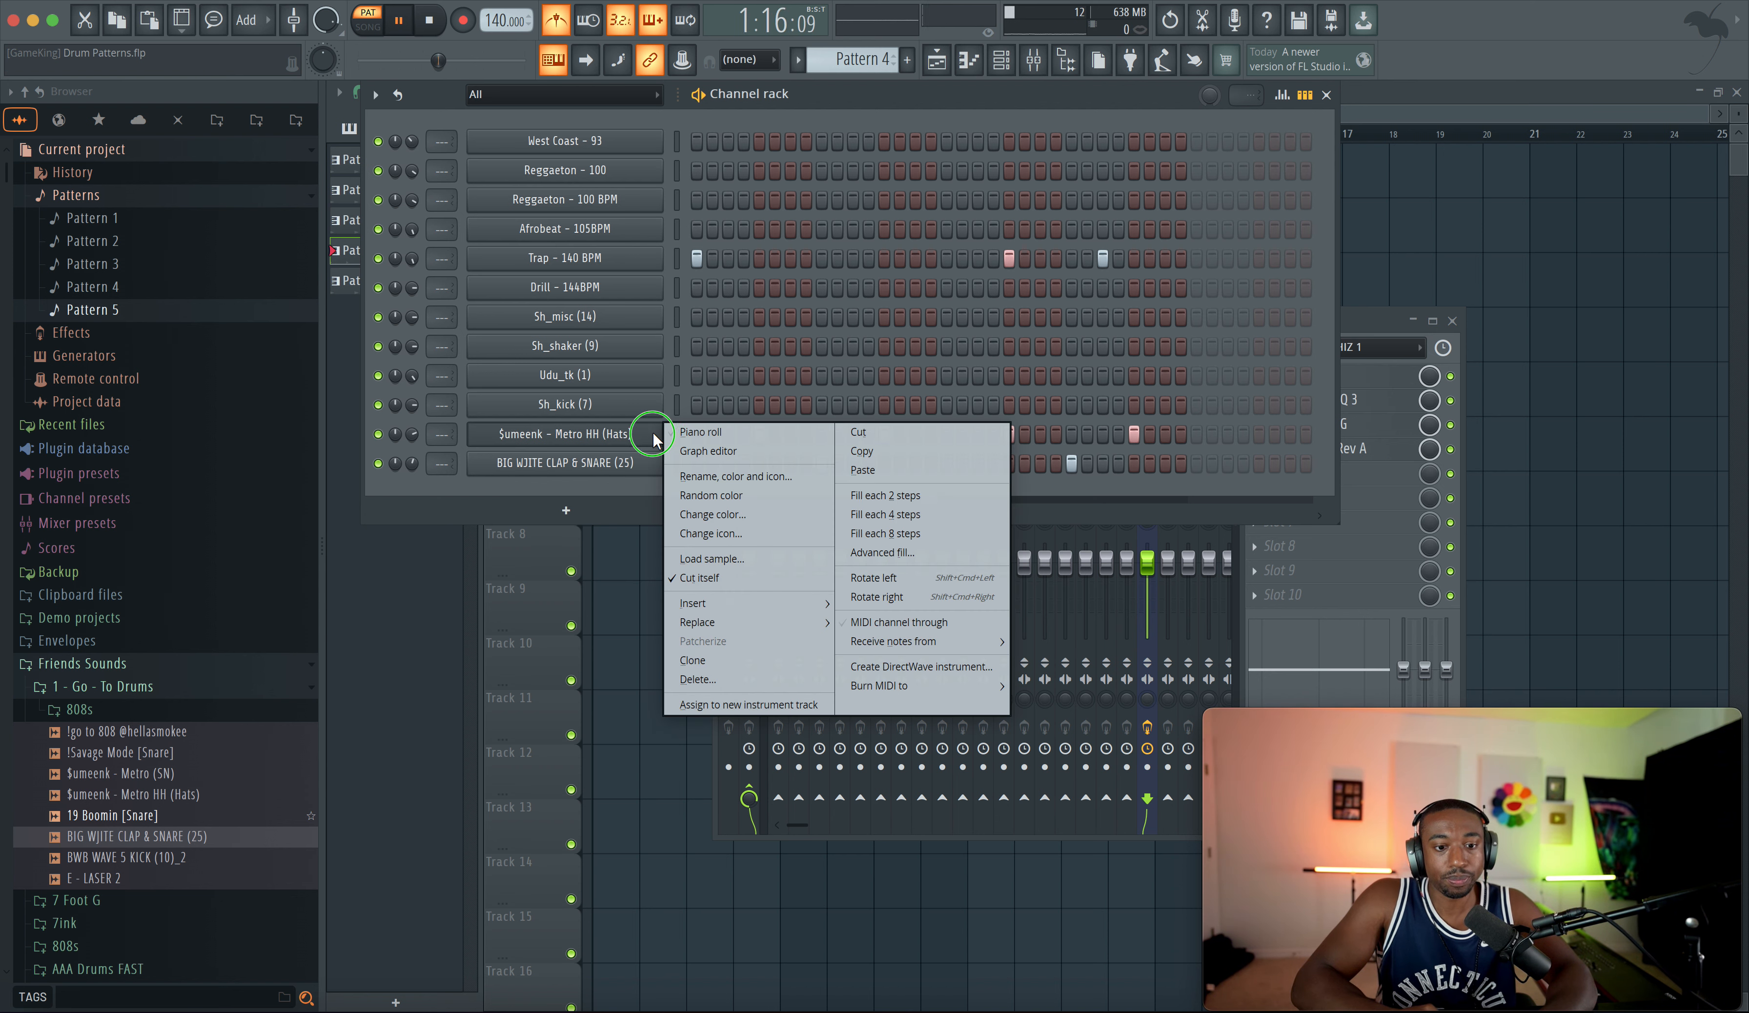
click(886, 495)
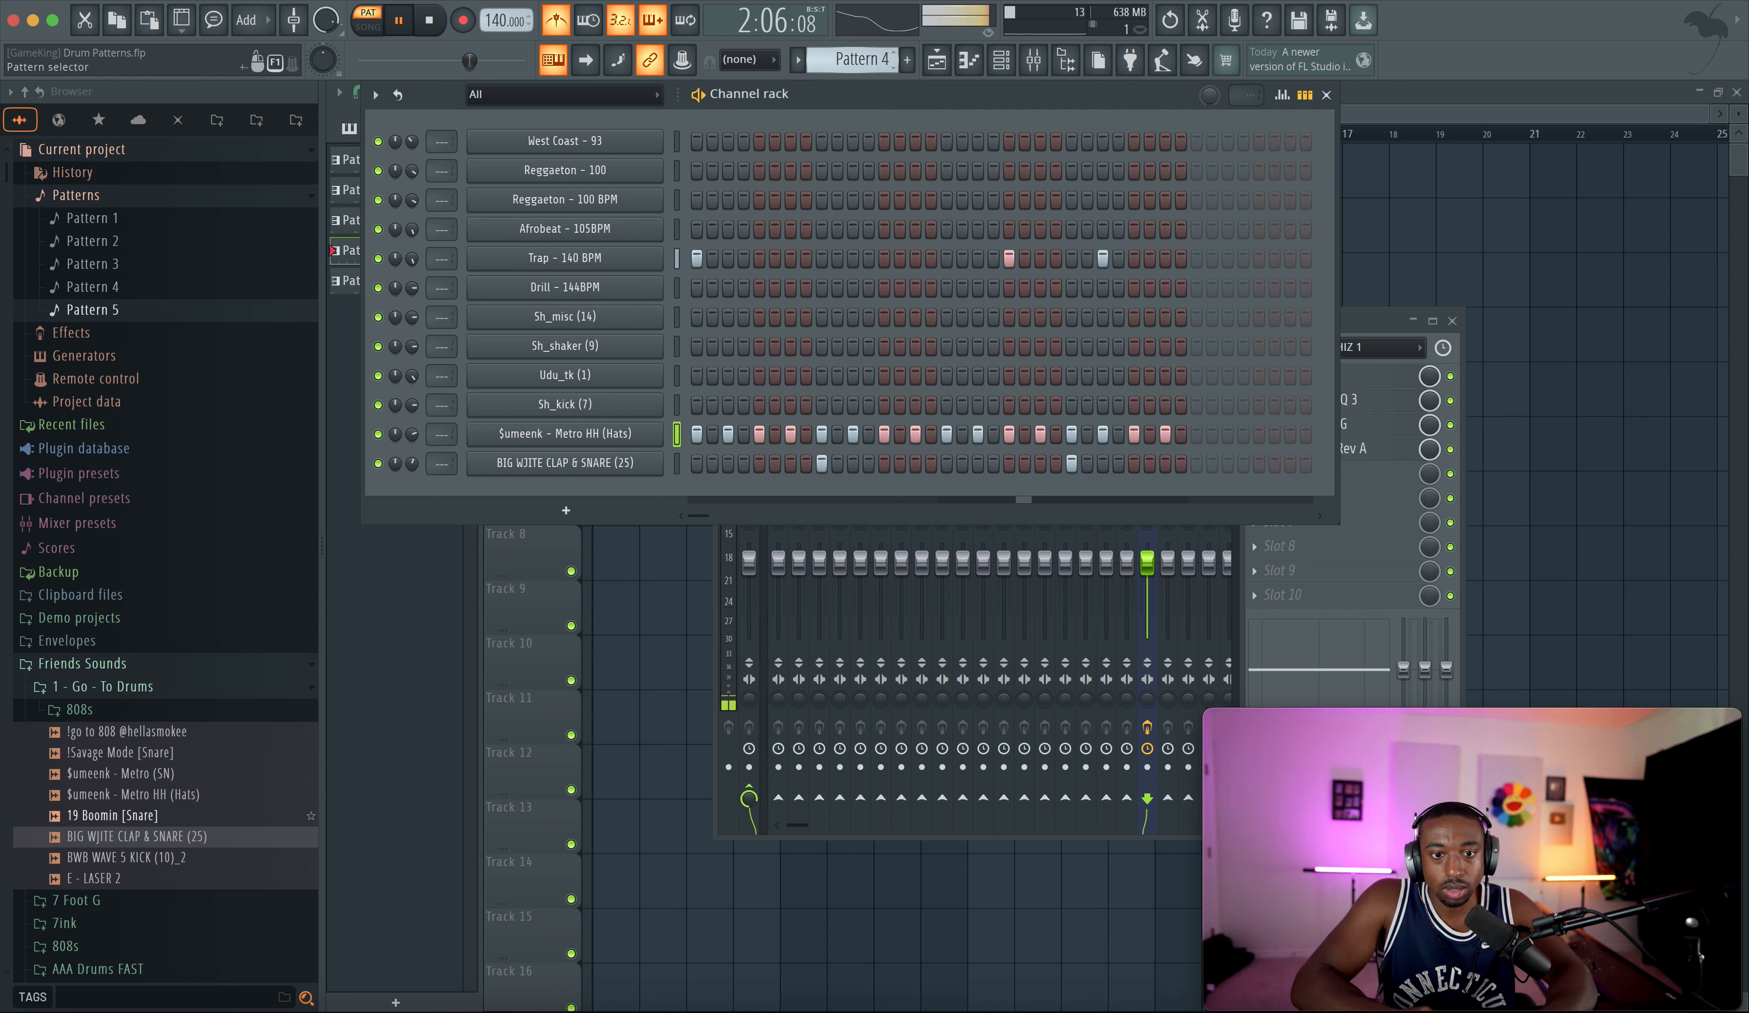
- Switch to Pattern 5 at 144 BPM and audition the Drill - 144BPM channel
drag(857, 61, 857, 50)
key(space)
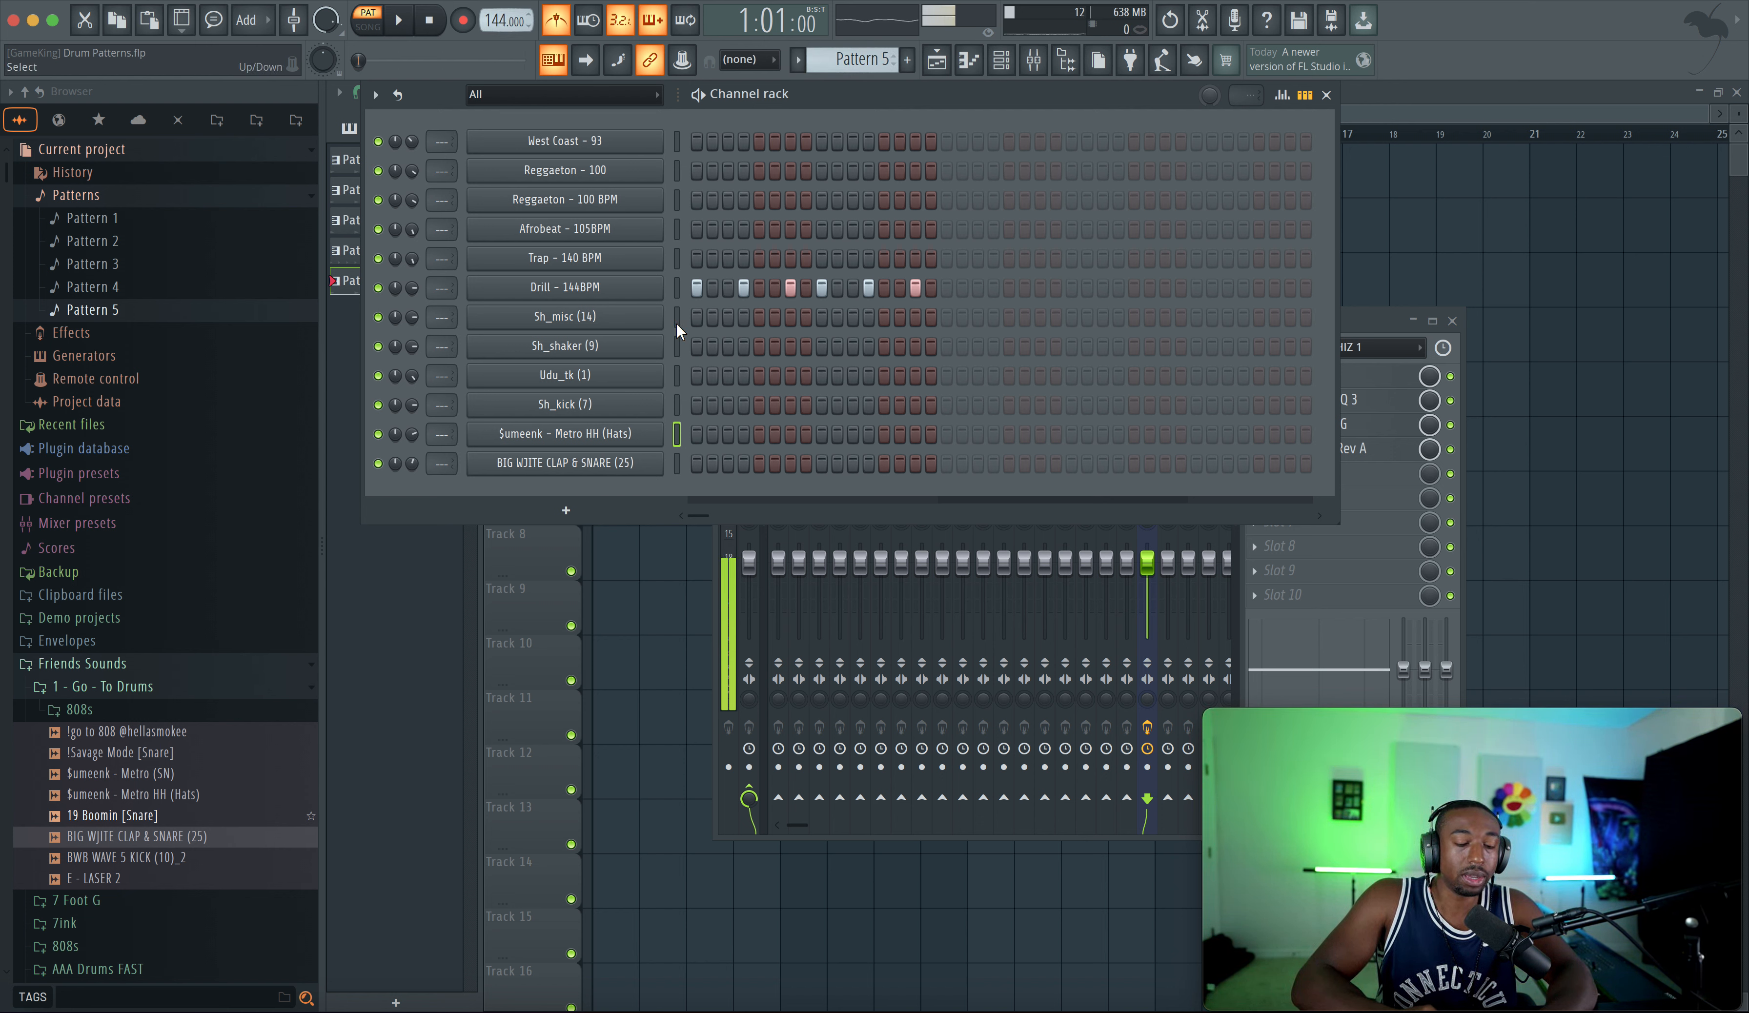
click(679, 297)
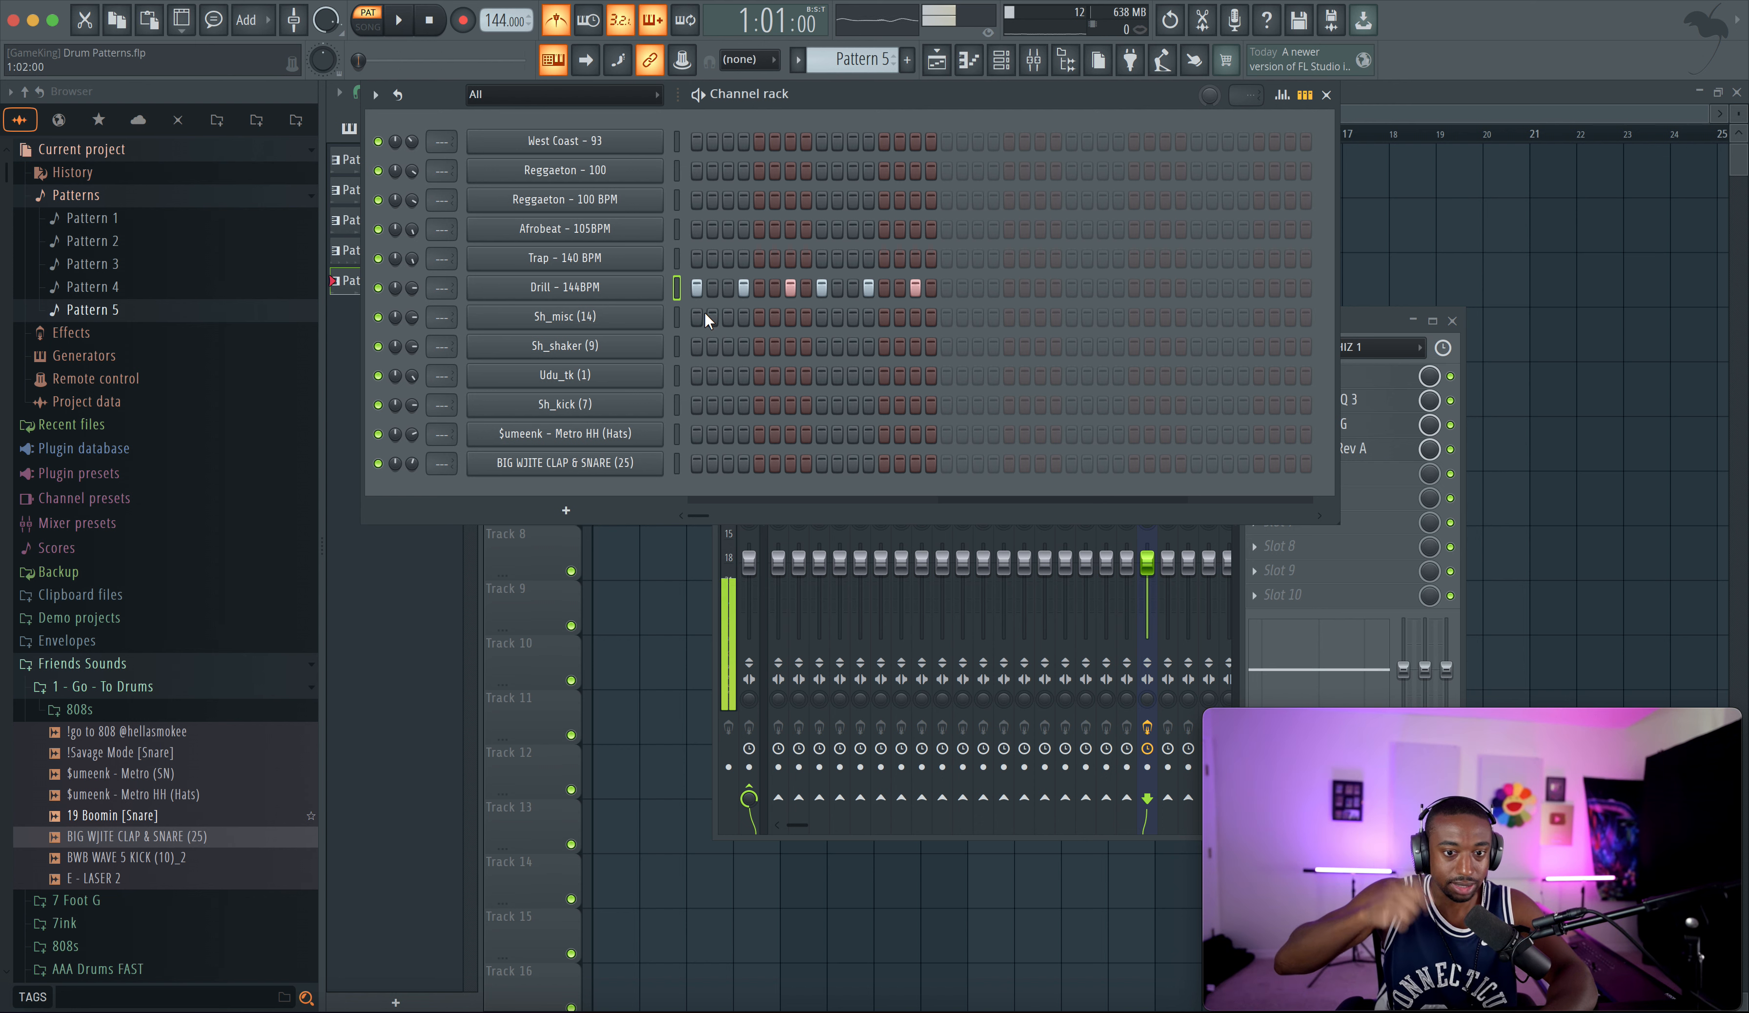
key(space)
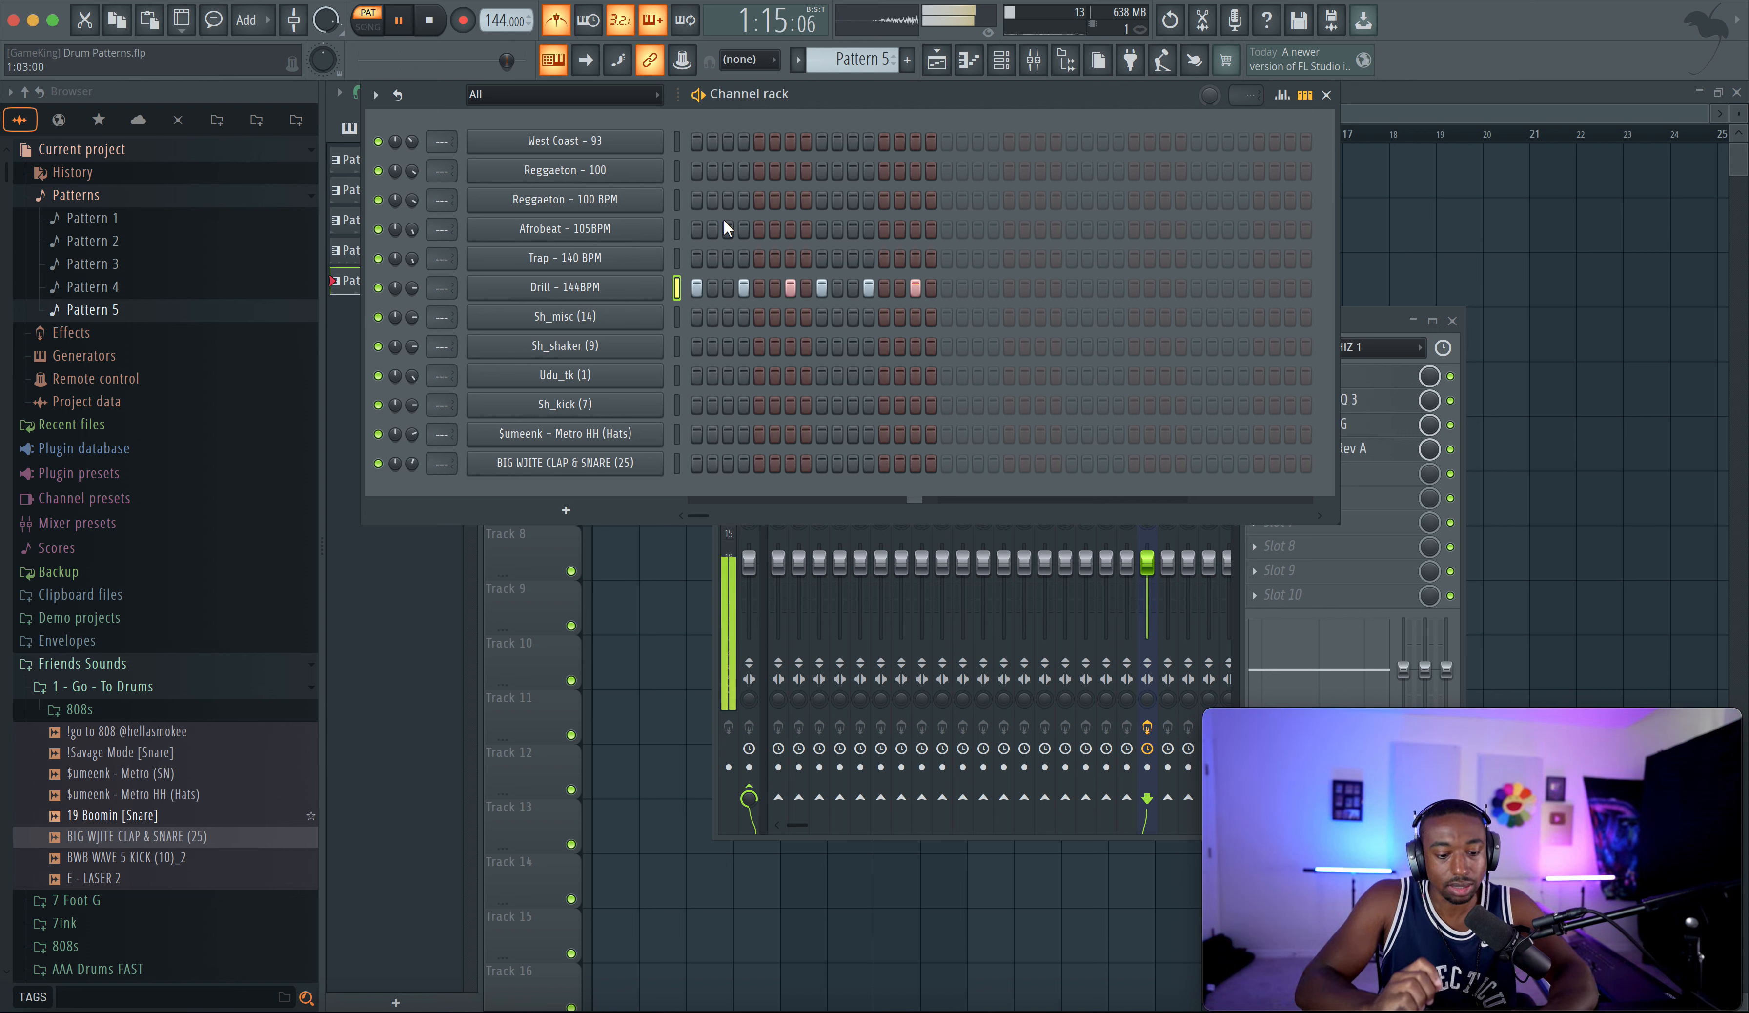
key(space)
- Switch to the empty Pattern 6, clear the open windows, and load the !go to 808 sample into a new channel
mouse_move(869, 70)
mouse_down()
mouse_move(870, 90)
mouse_move(870, 45)
mouse_up()
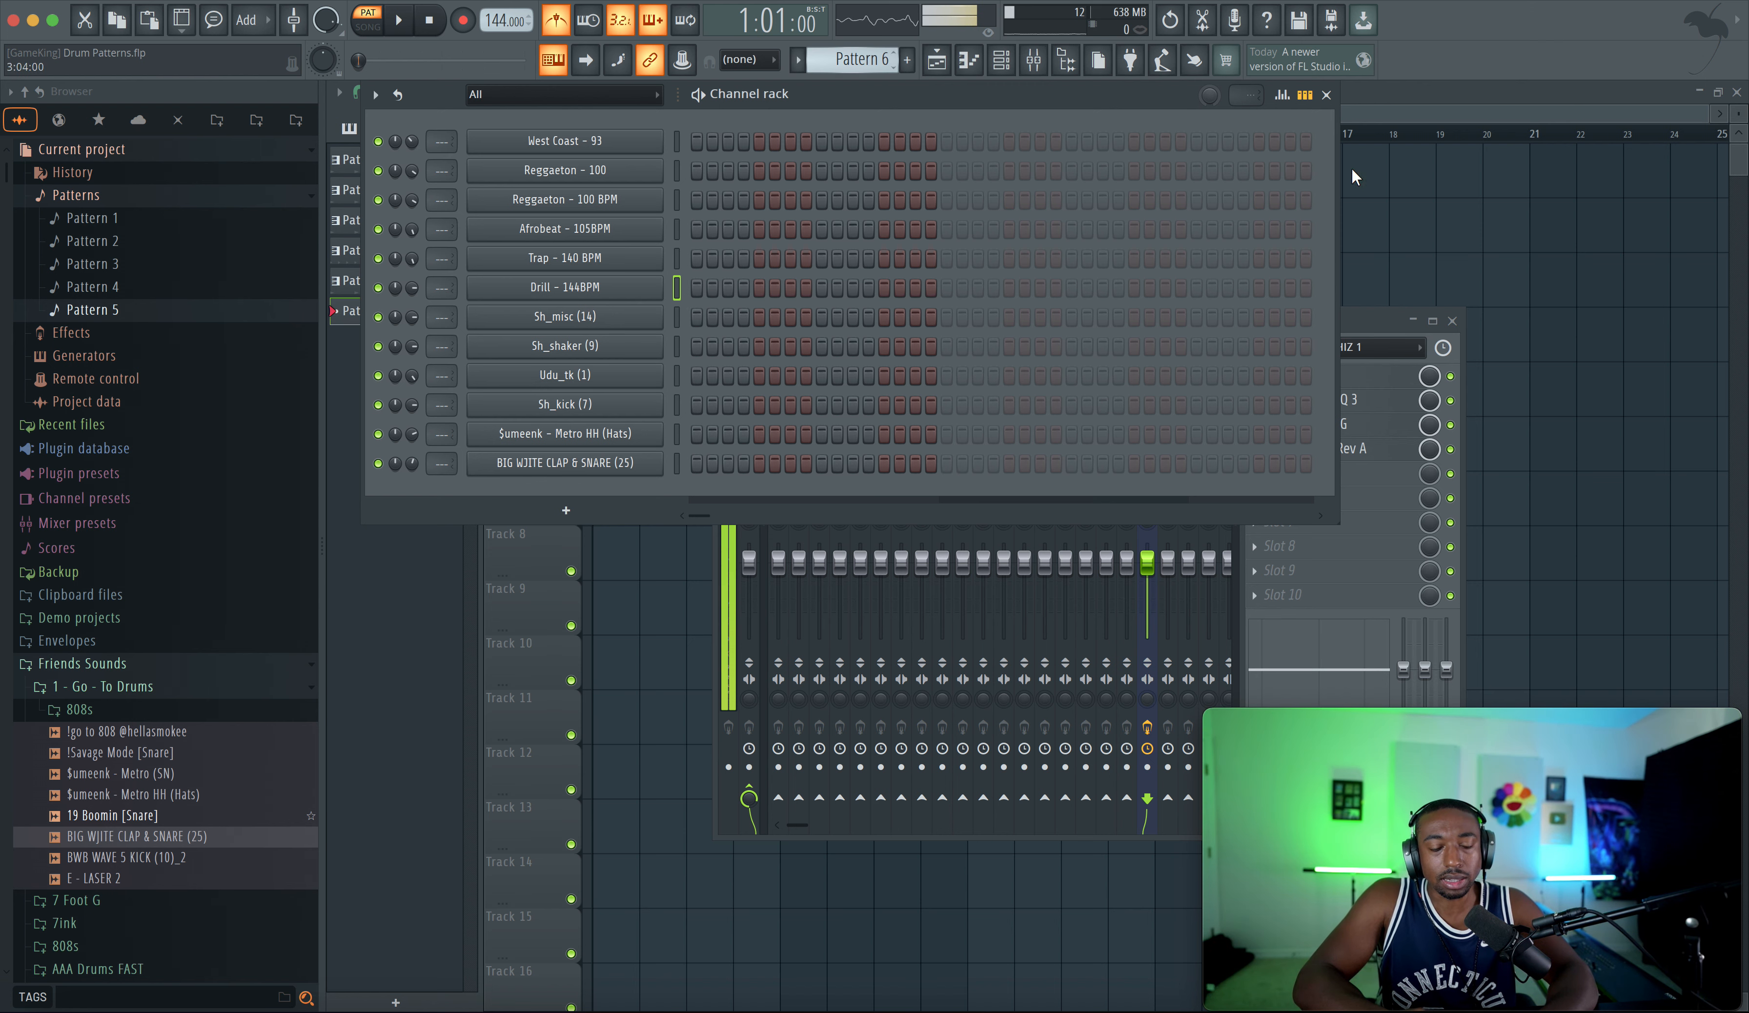
click(1392, 197)
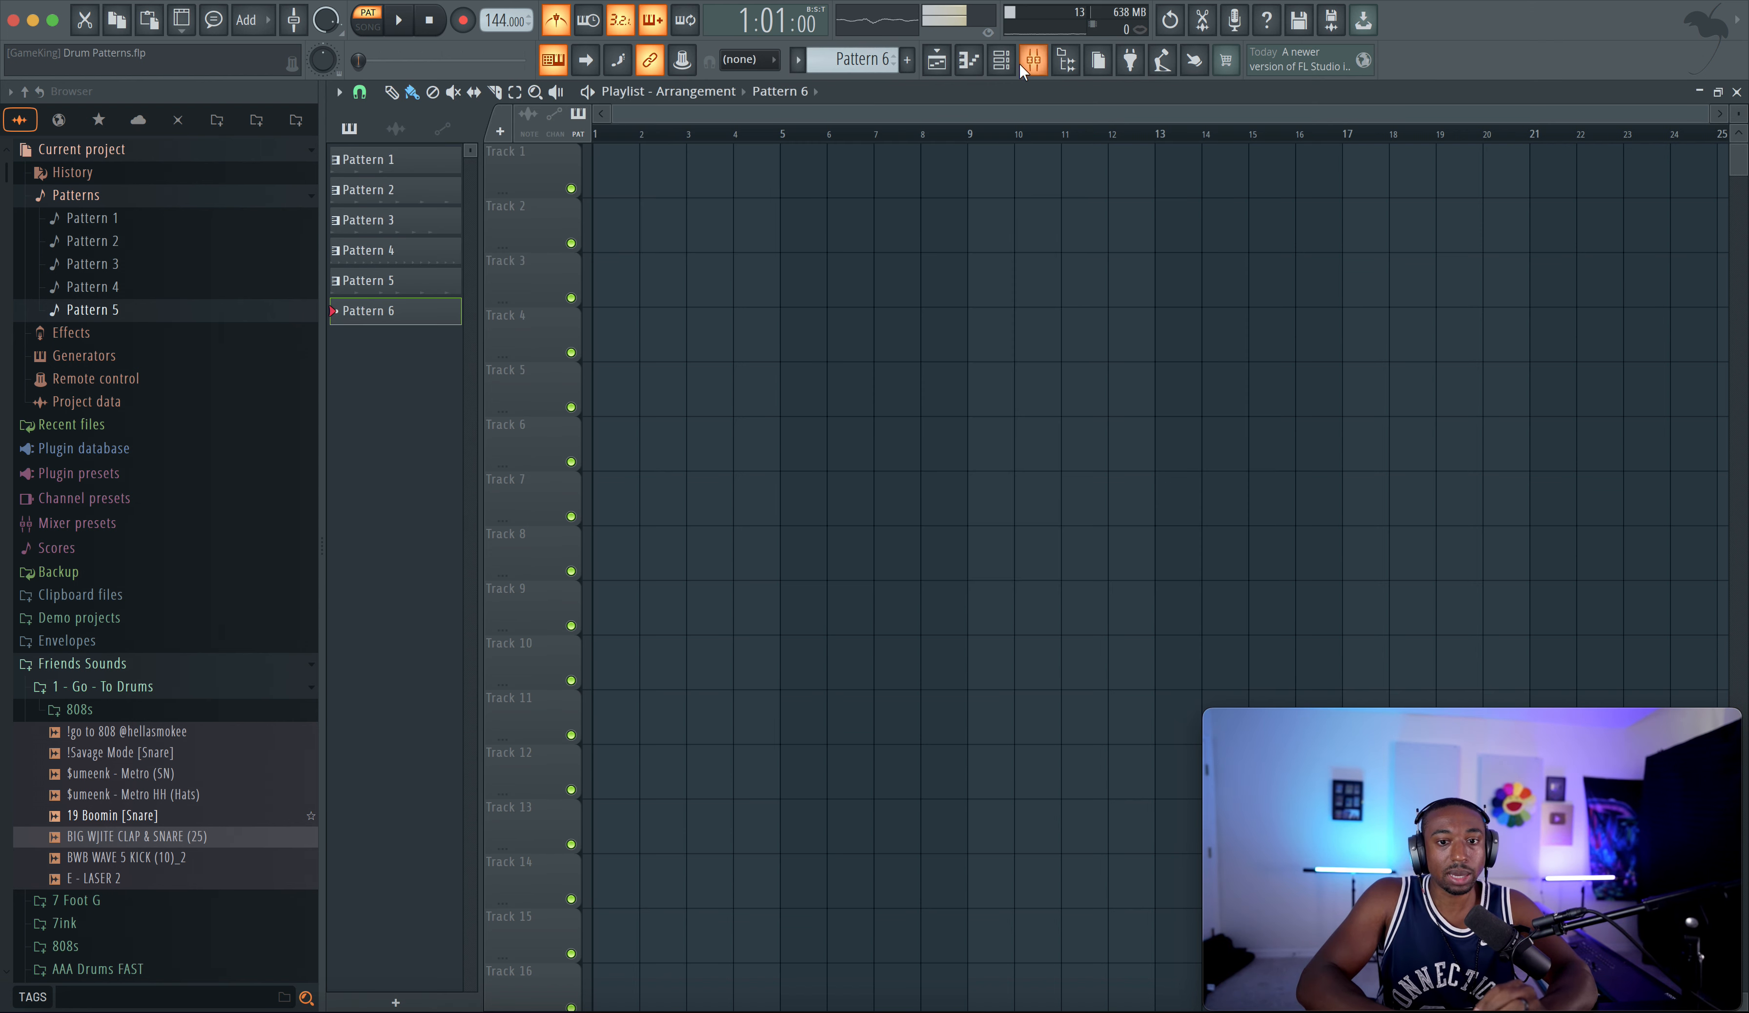
scroll(94, 703, down, 2)
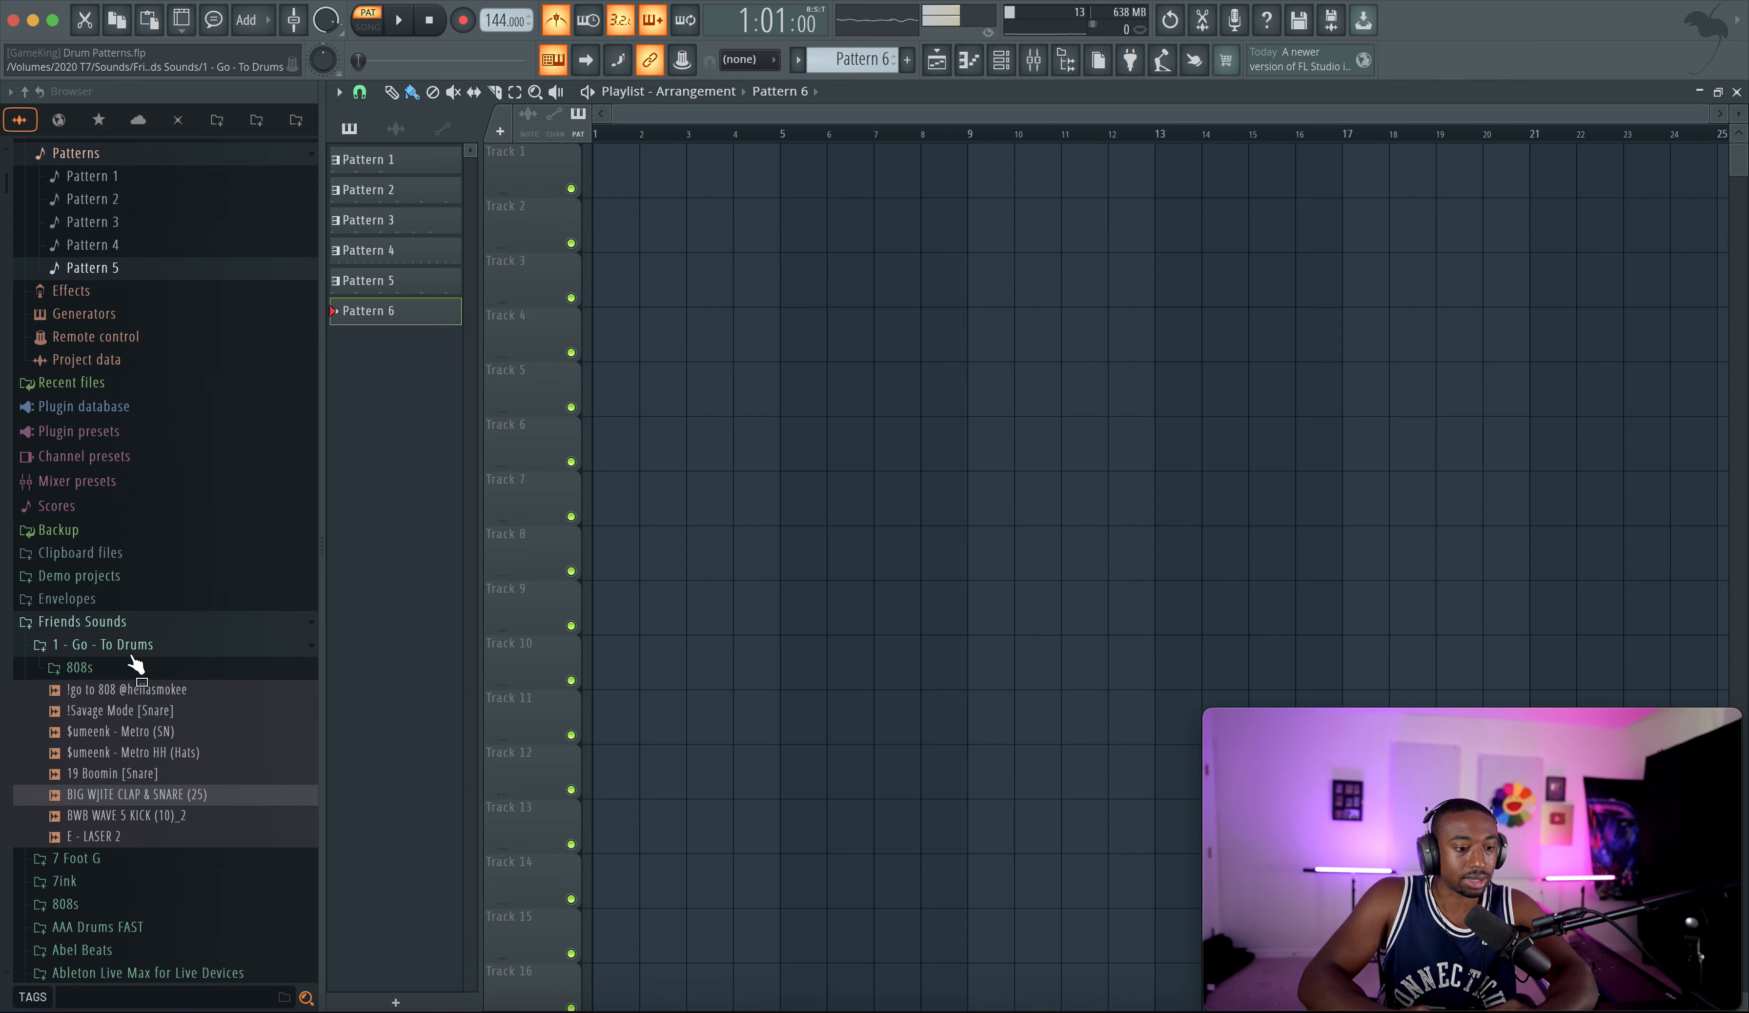
scroll(142, 696, down, 5)
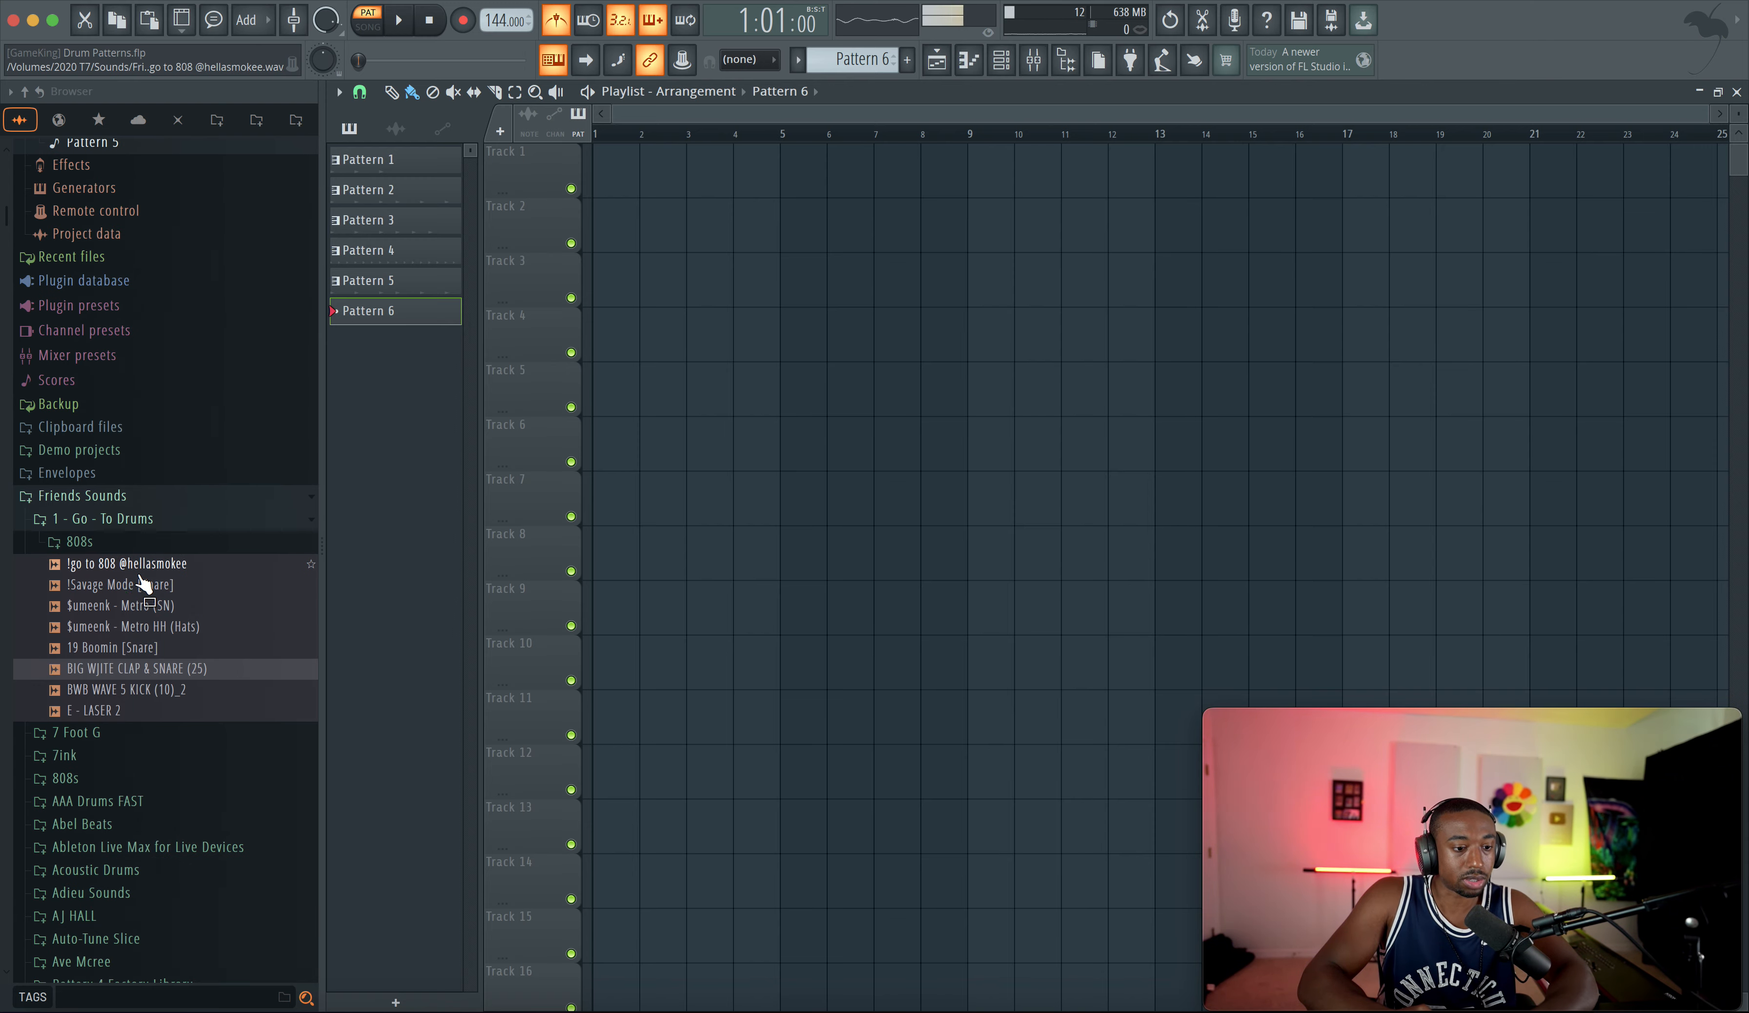
right_click(139, 577)
click(149, 601)
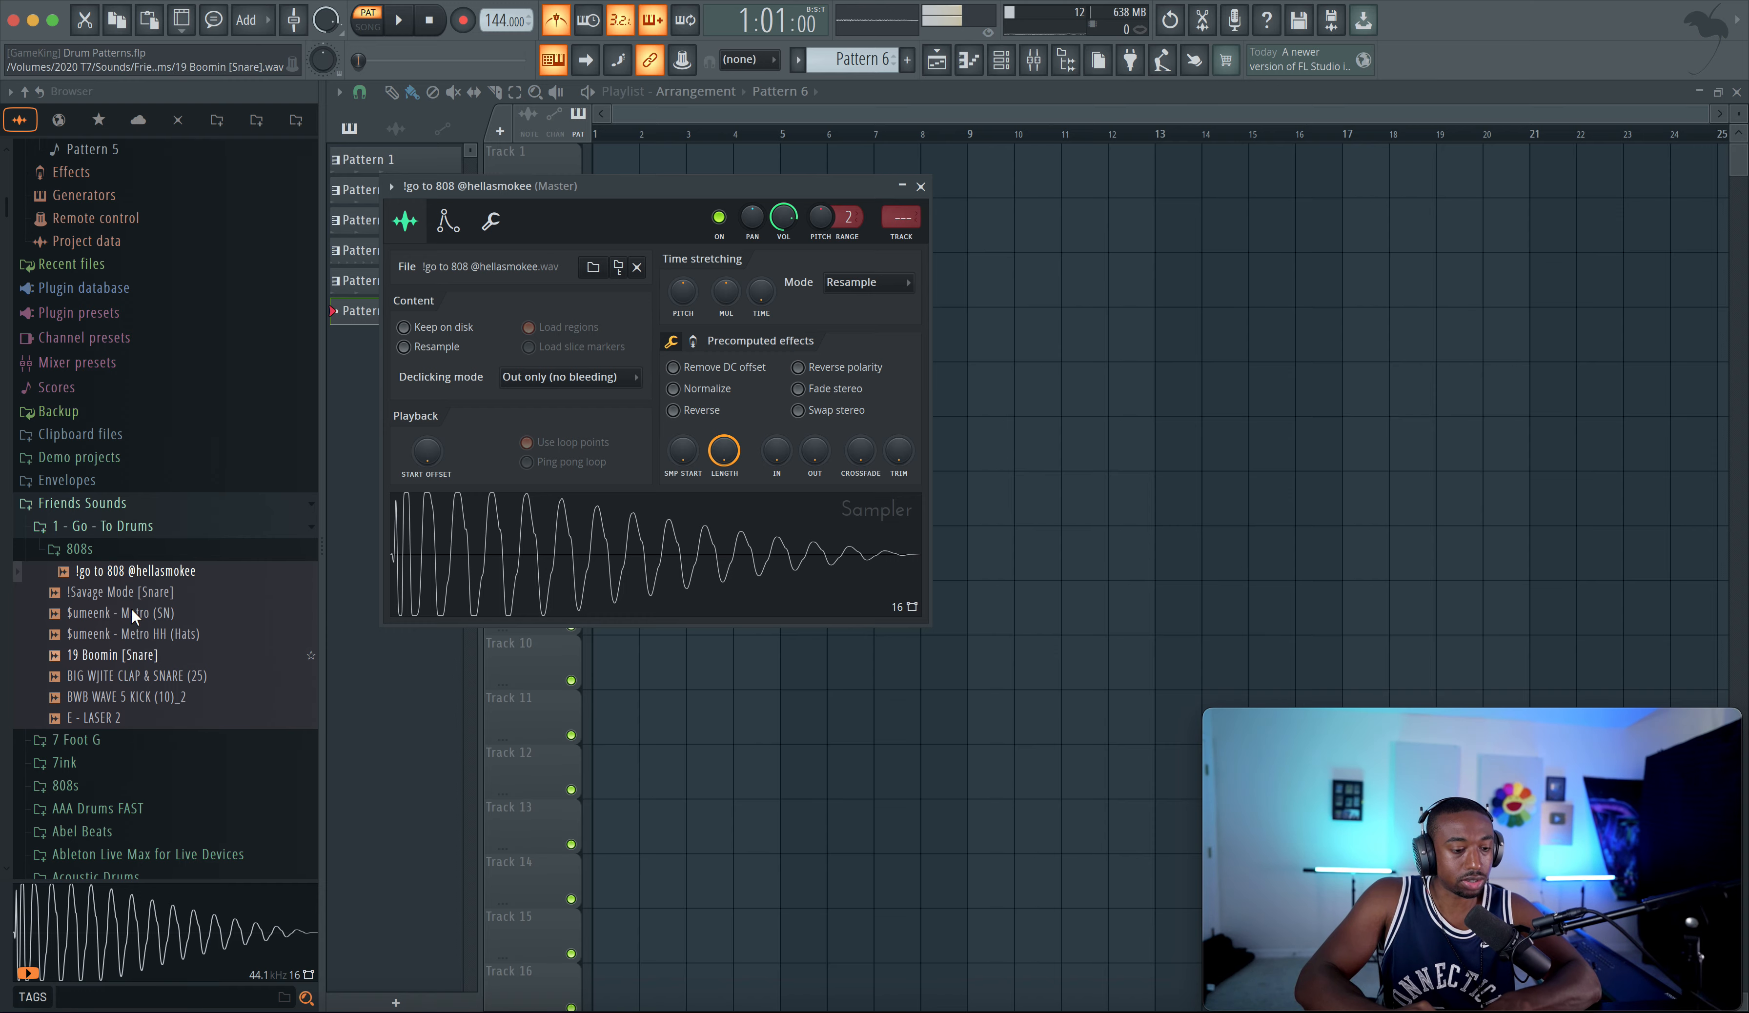
- Load the remaining 1 - Go - To Drums samples into new channels, including E - LASER 2 and a second !go to 808
click(1068, 61)
click(1068, 61)
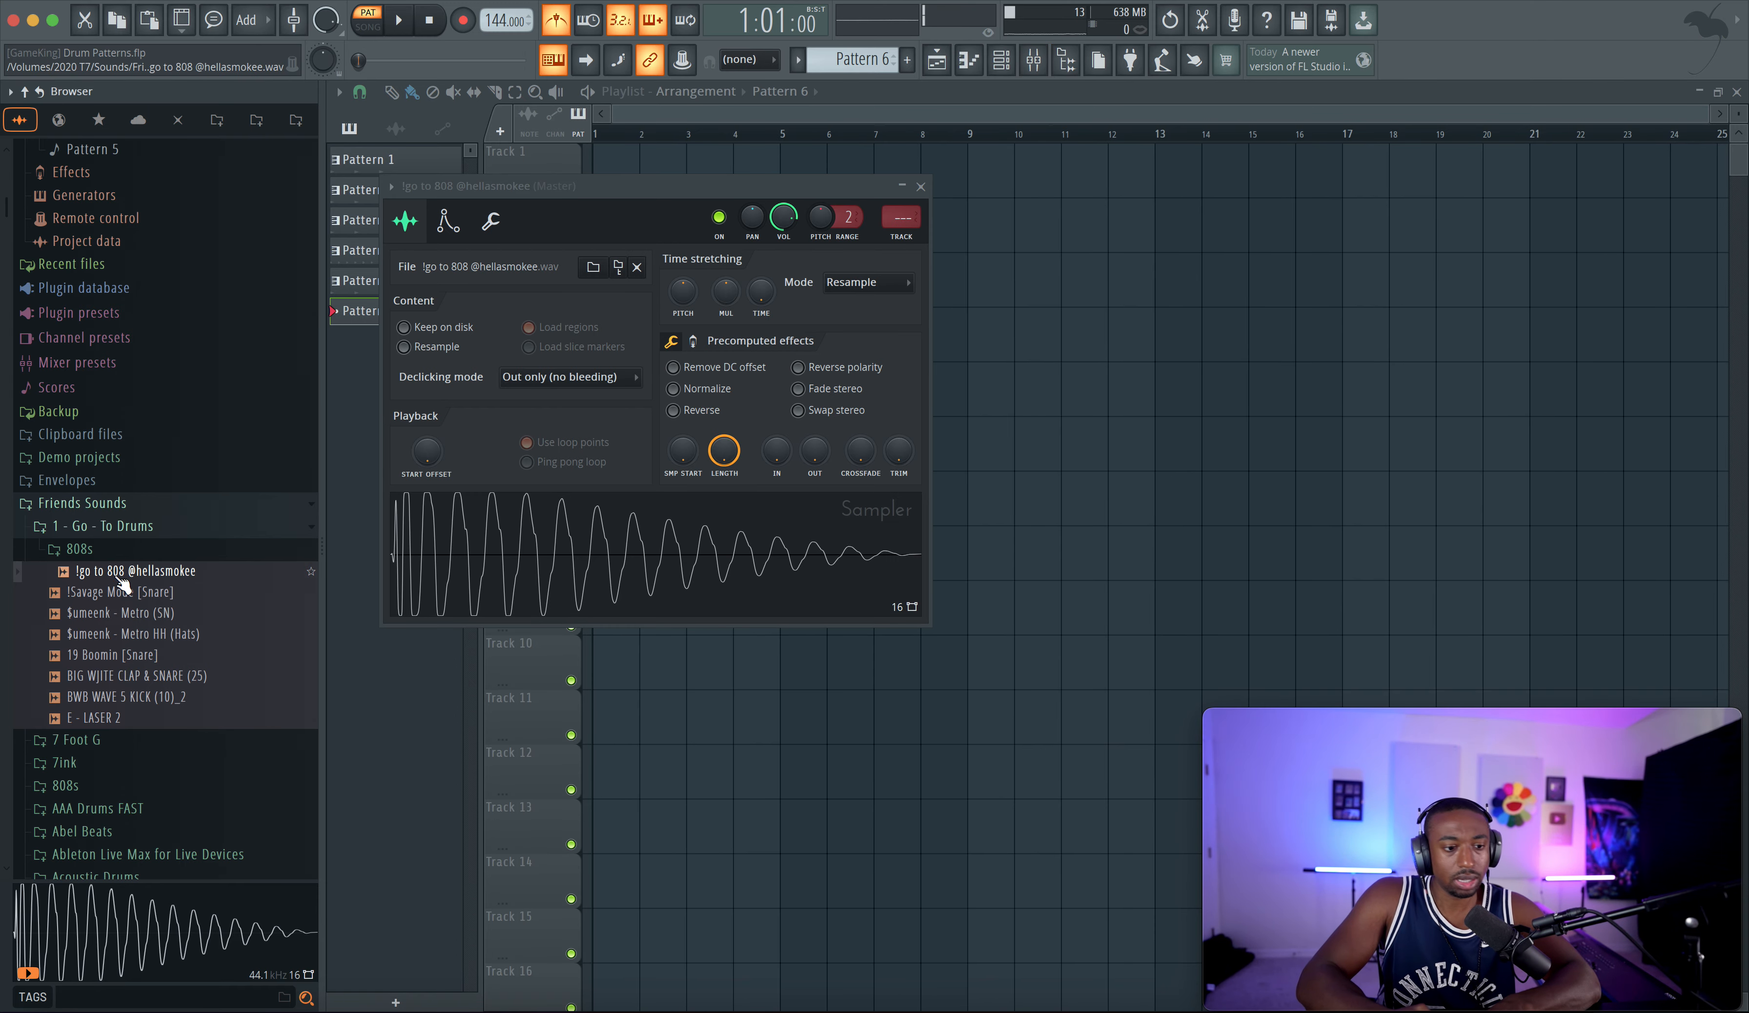
click(111, 718)
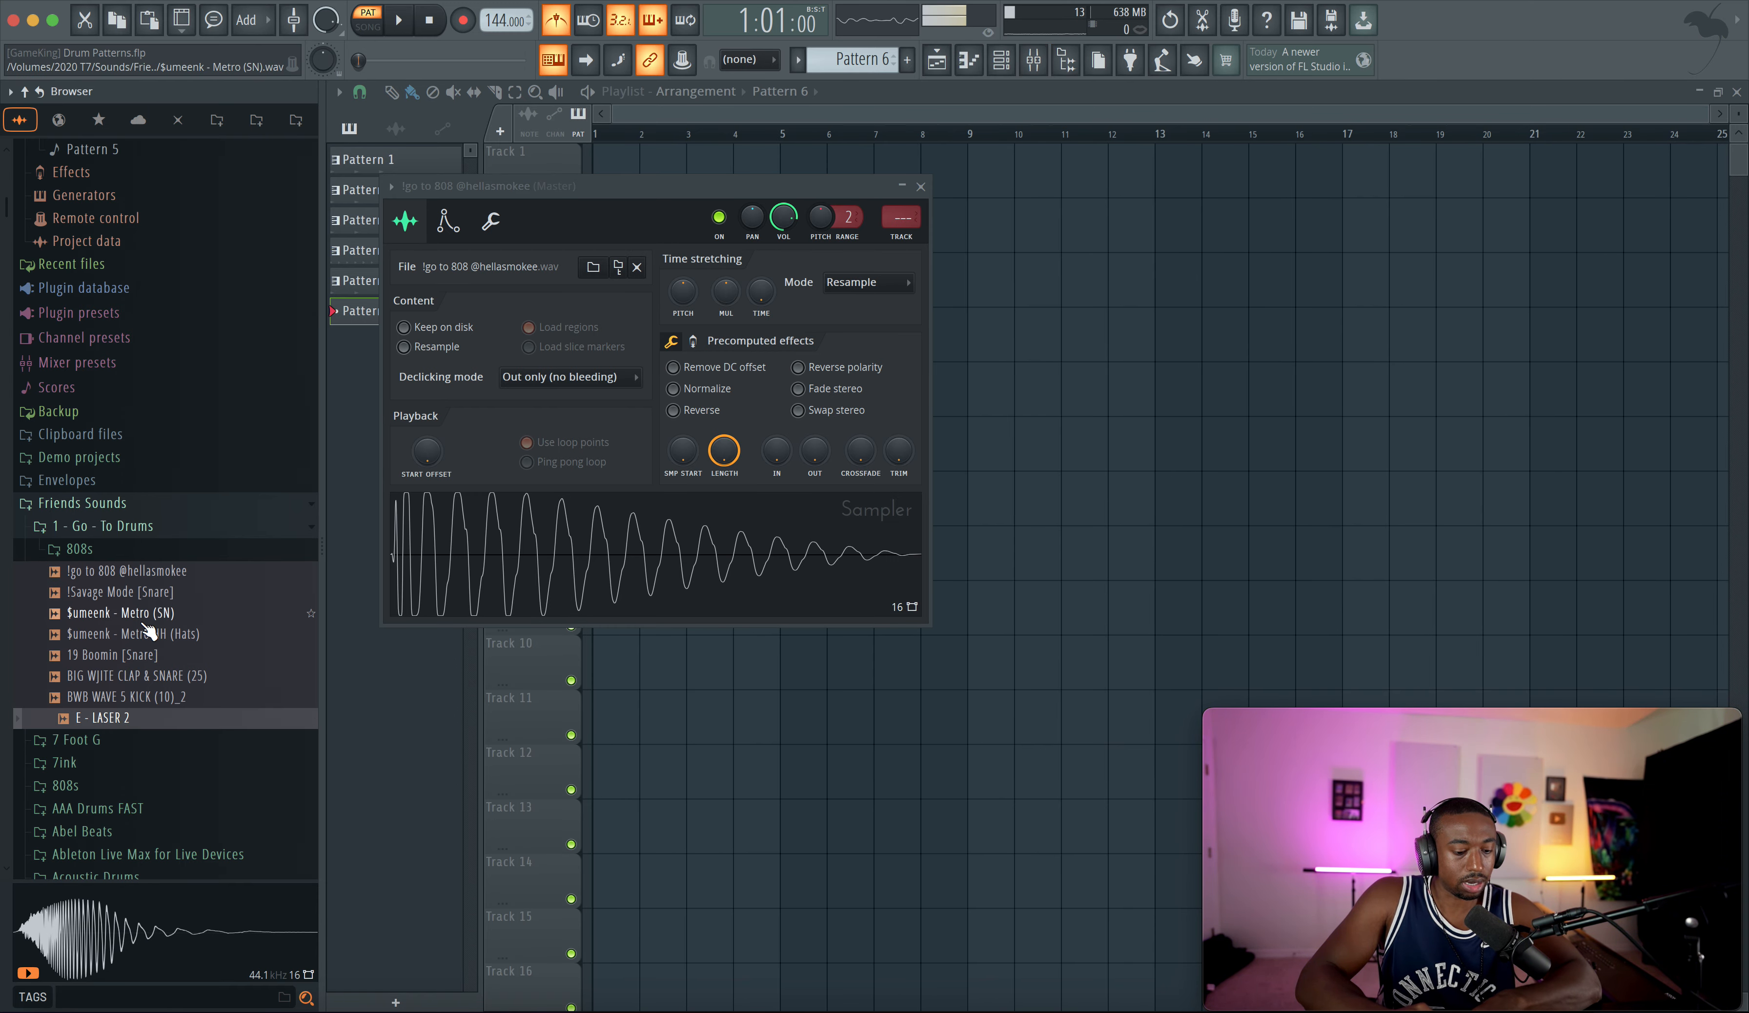
click(132, 570)
right_click(135, 573)
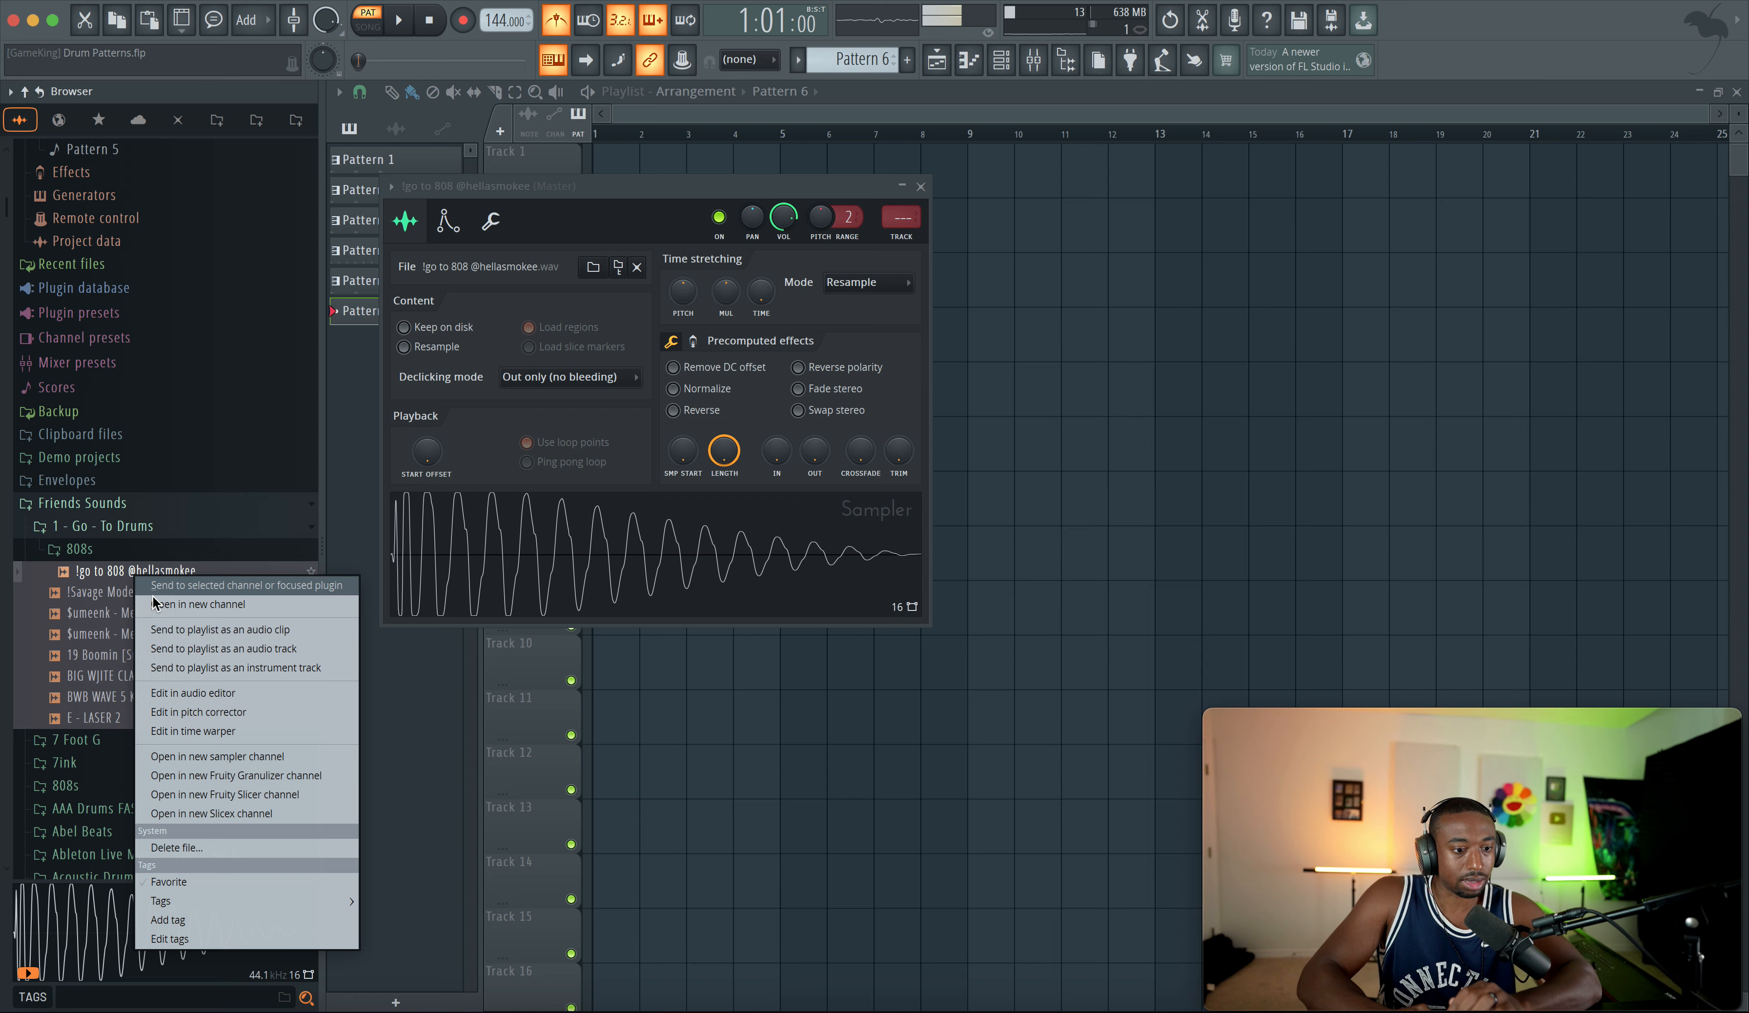
click(193, 605)
- Assign the nine newly loaded channels to mixer tracks 1 to 9 and add an 808 hit on step 1
click(1001, 61)
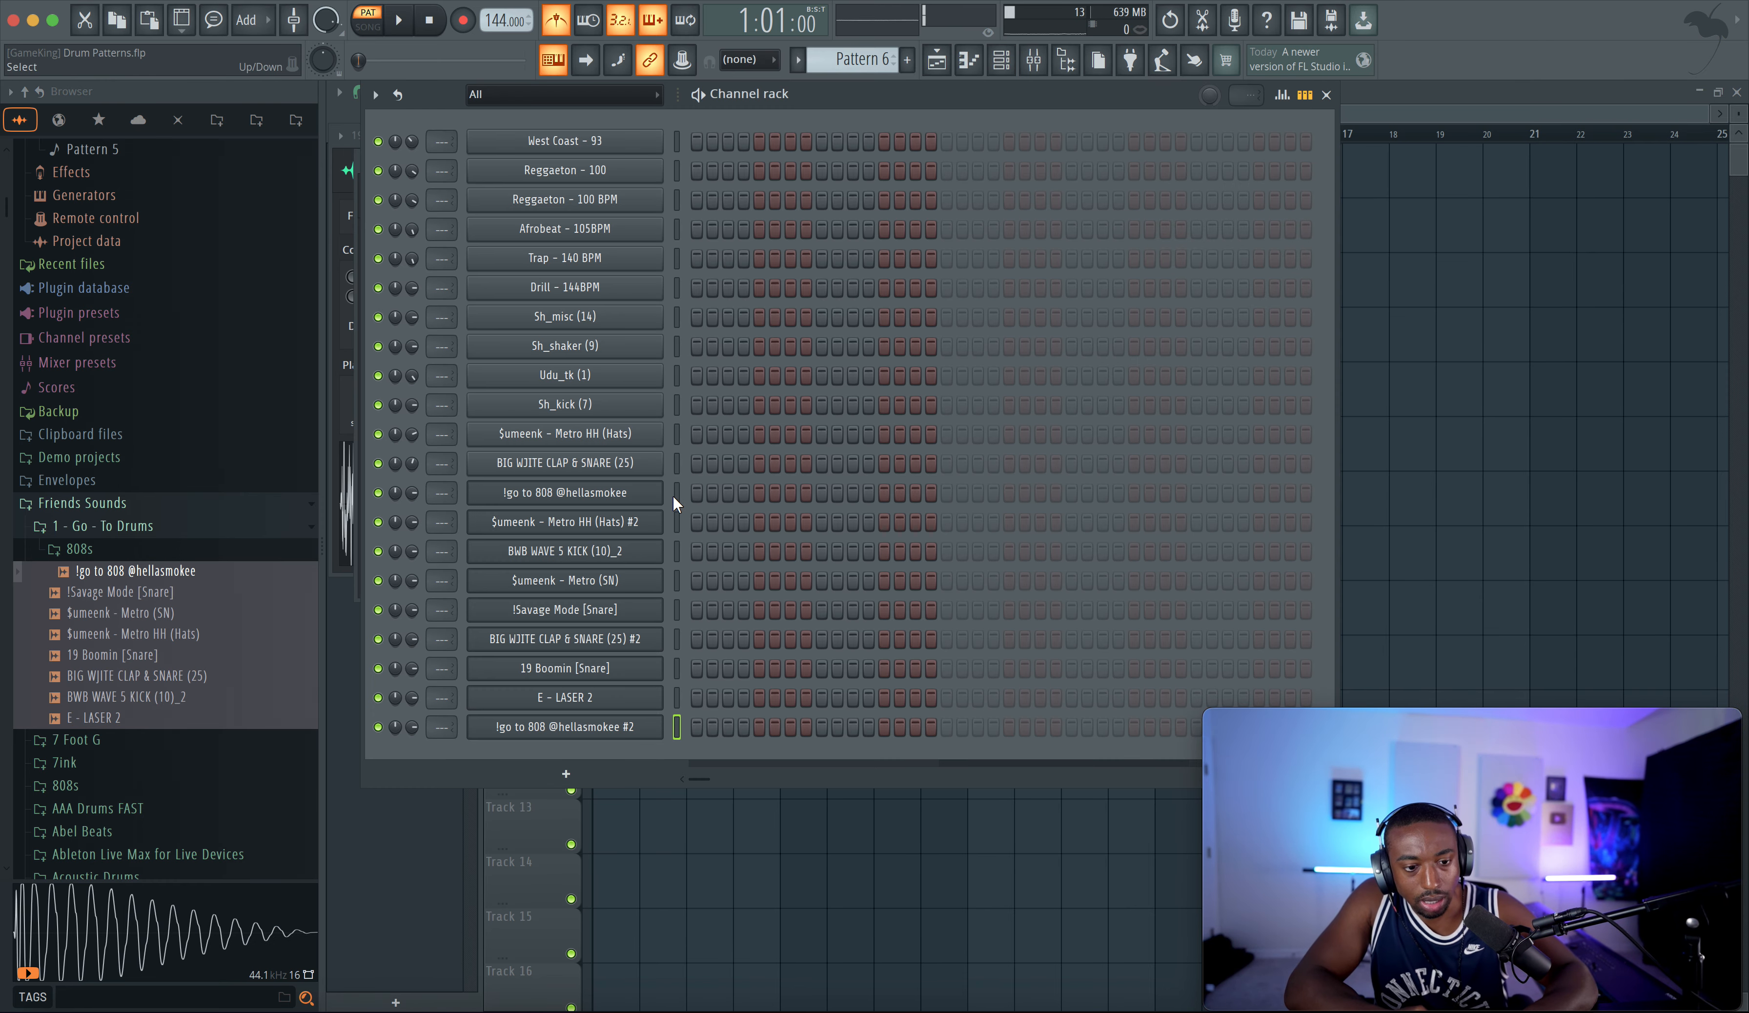
drag(675, 493, 672, 726)
key(ctrl+l)
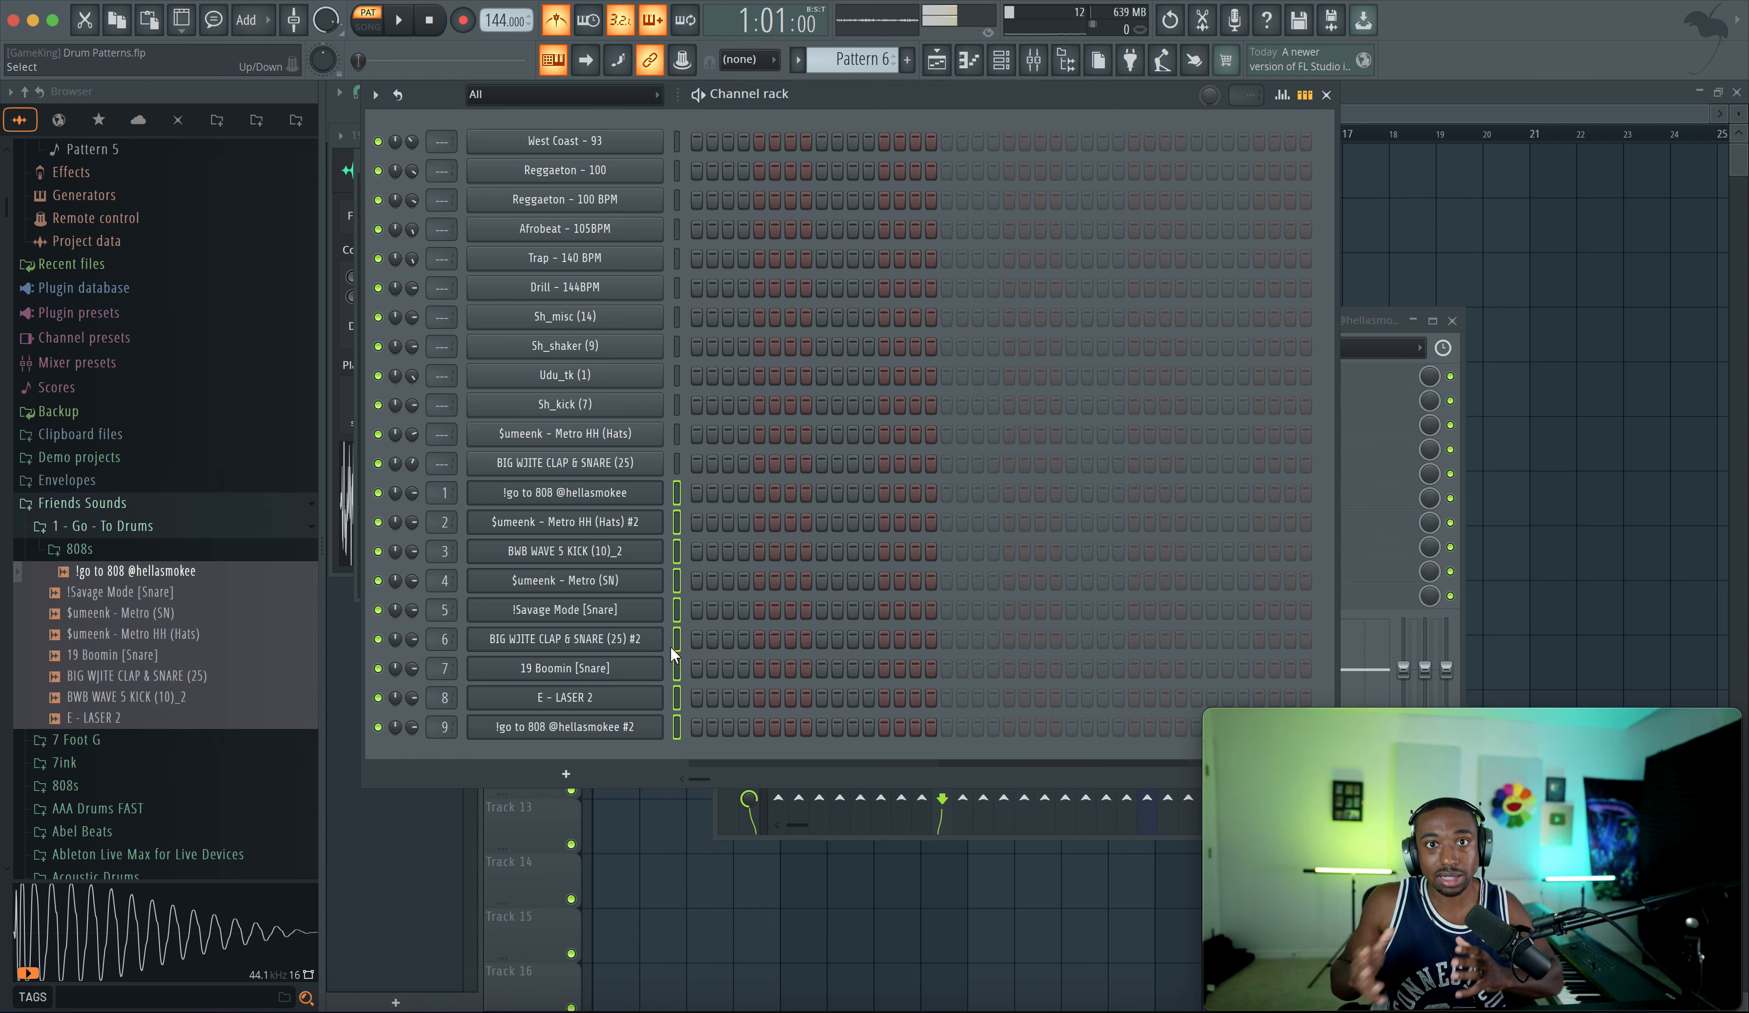
click(694, 497)
- Place Pattern 6 at bar 1 of playlist Track 1 and set up song playback at 140 BPM
right_click(647, 829)
click(618, 196)
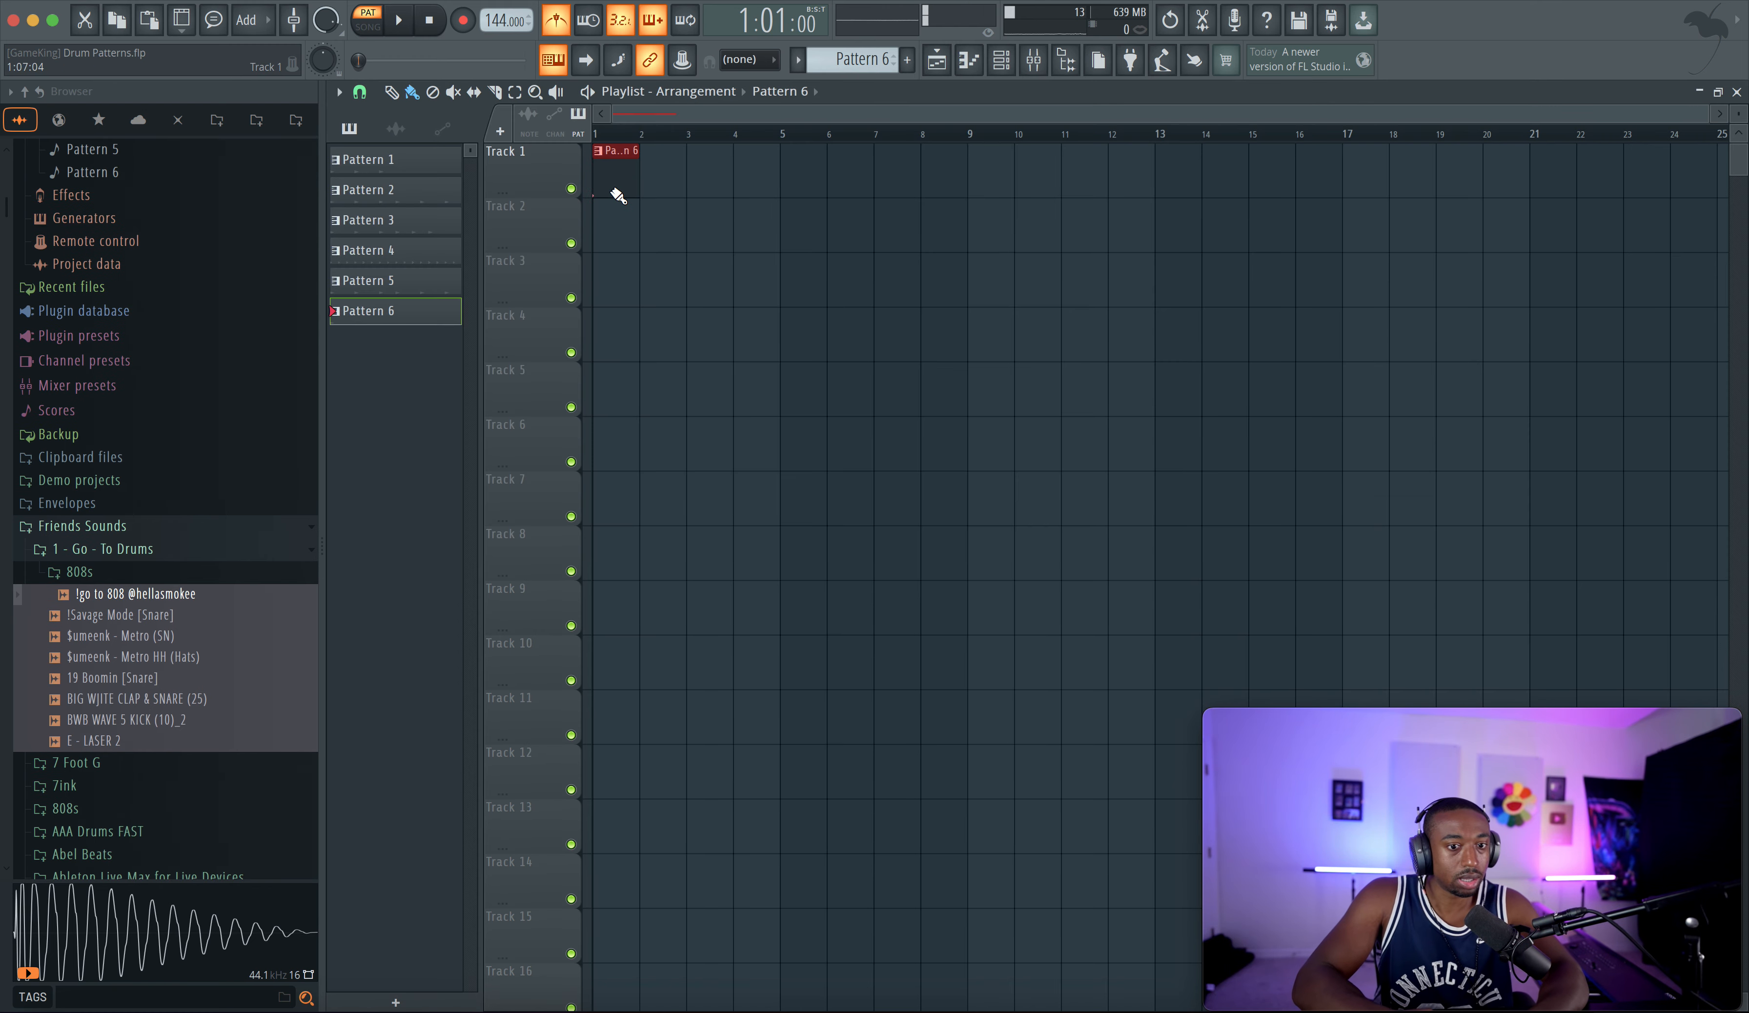
click(375, 27)
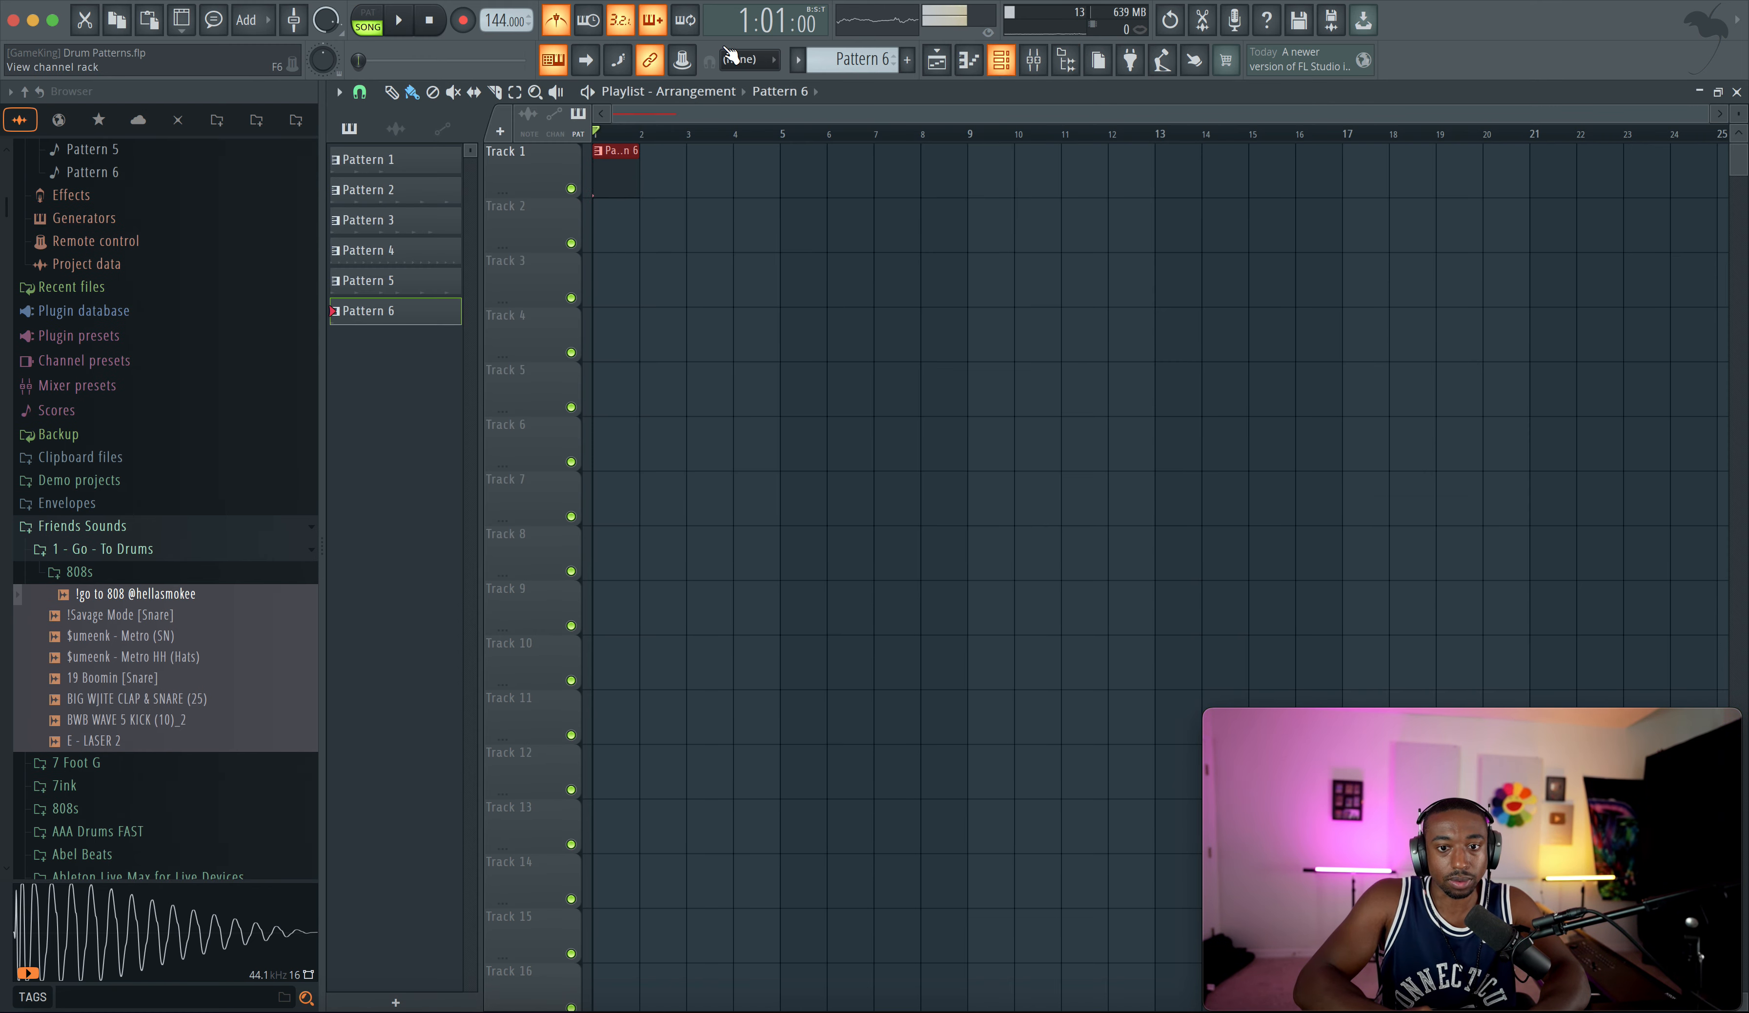
drag(507, 20, 506, 42)
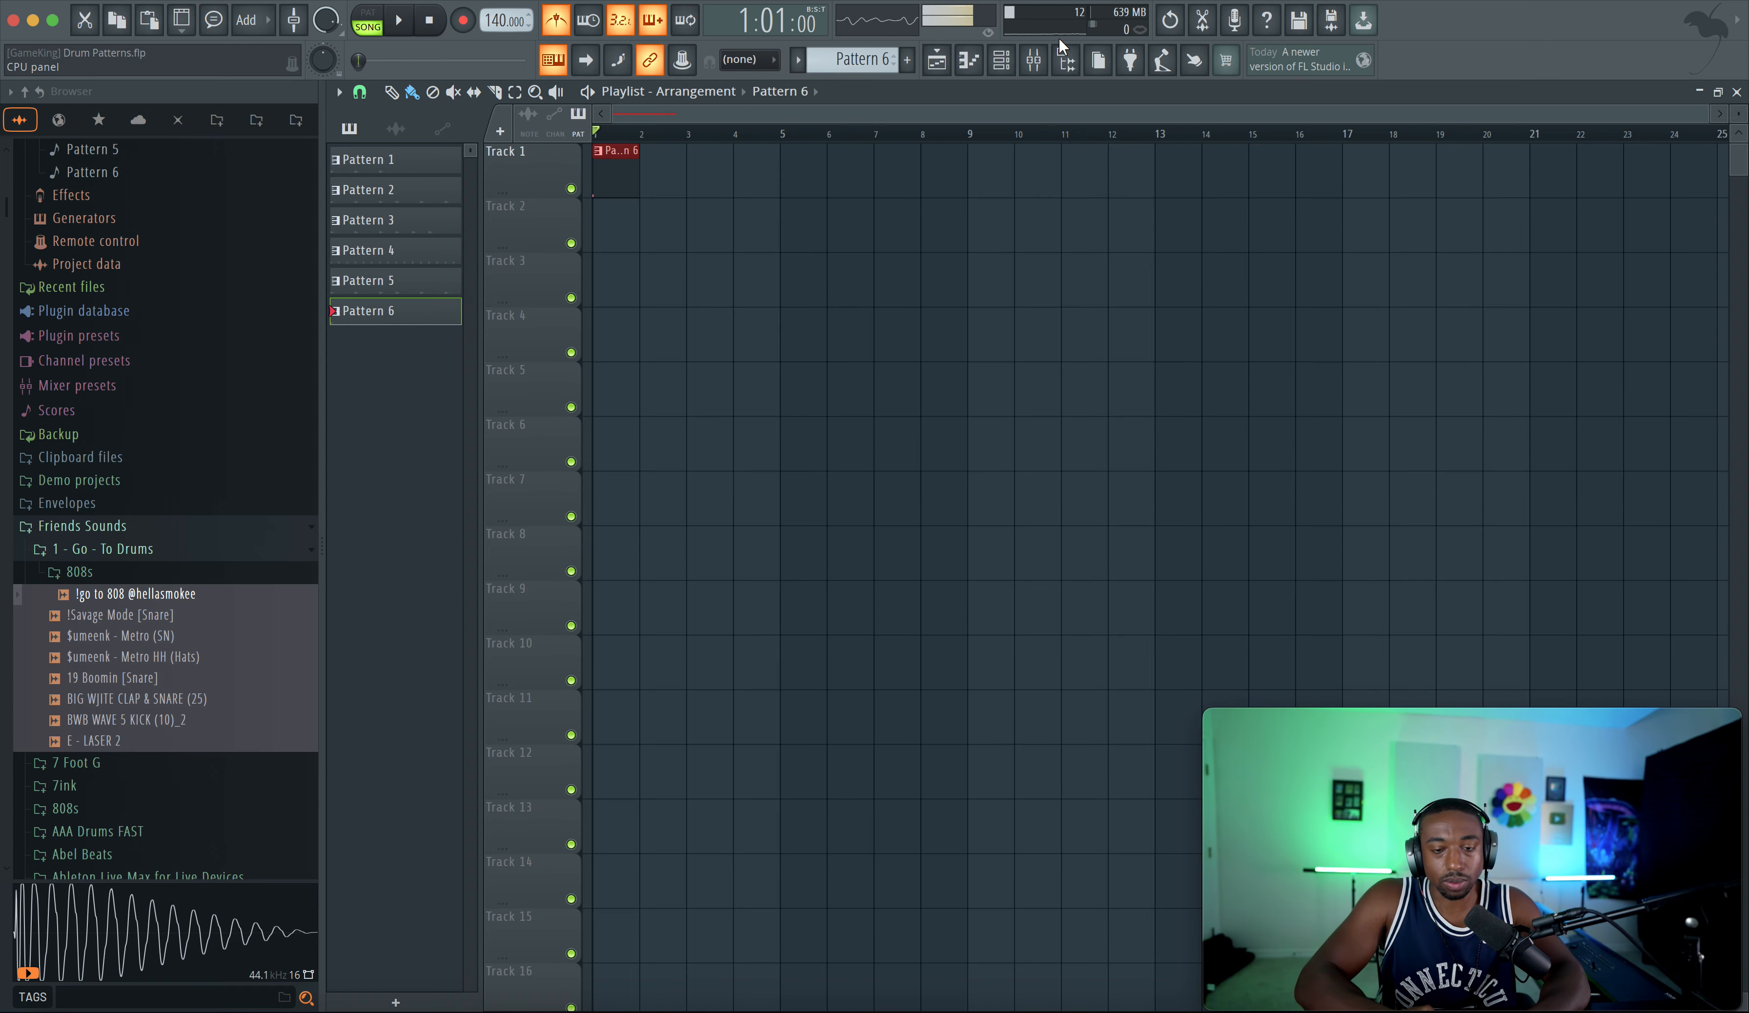
- Extend Pattern 6 with a hat hit on step 34, and fill the $umeenk - Metro HH (Hats) #2 channel every 2 steps
click(999, 62)
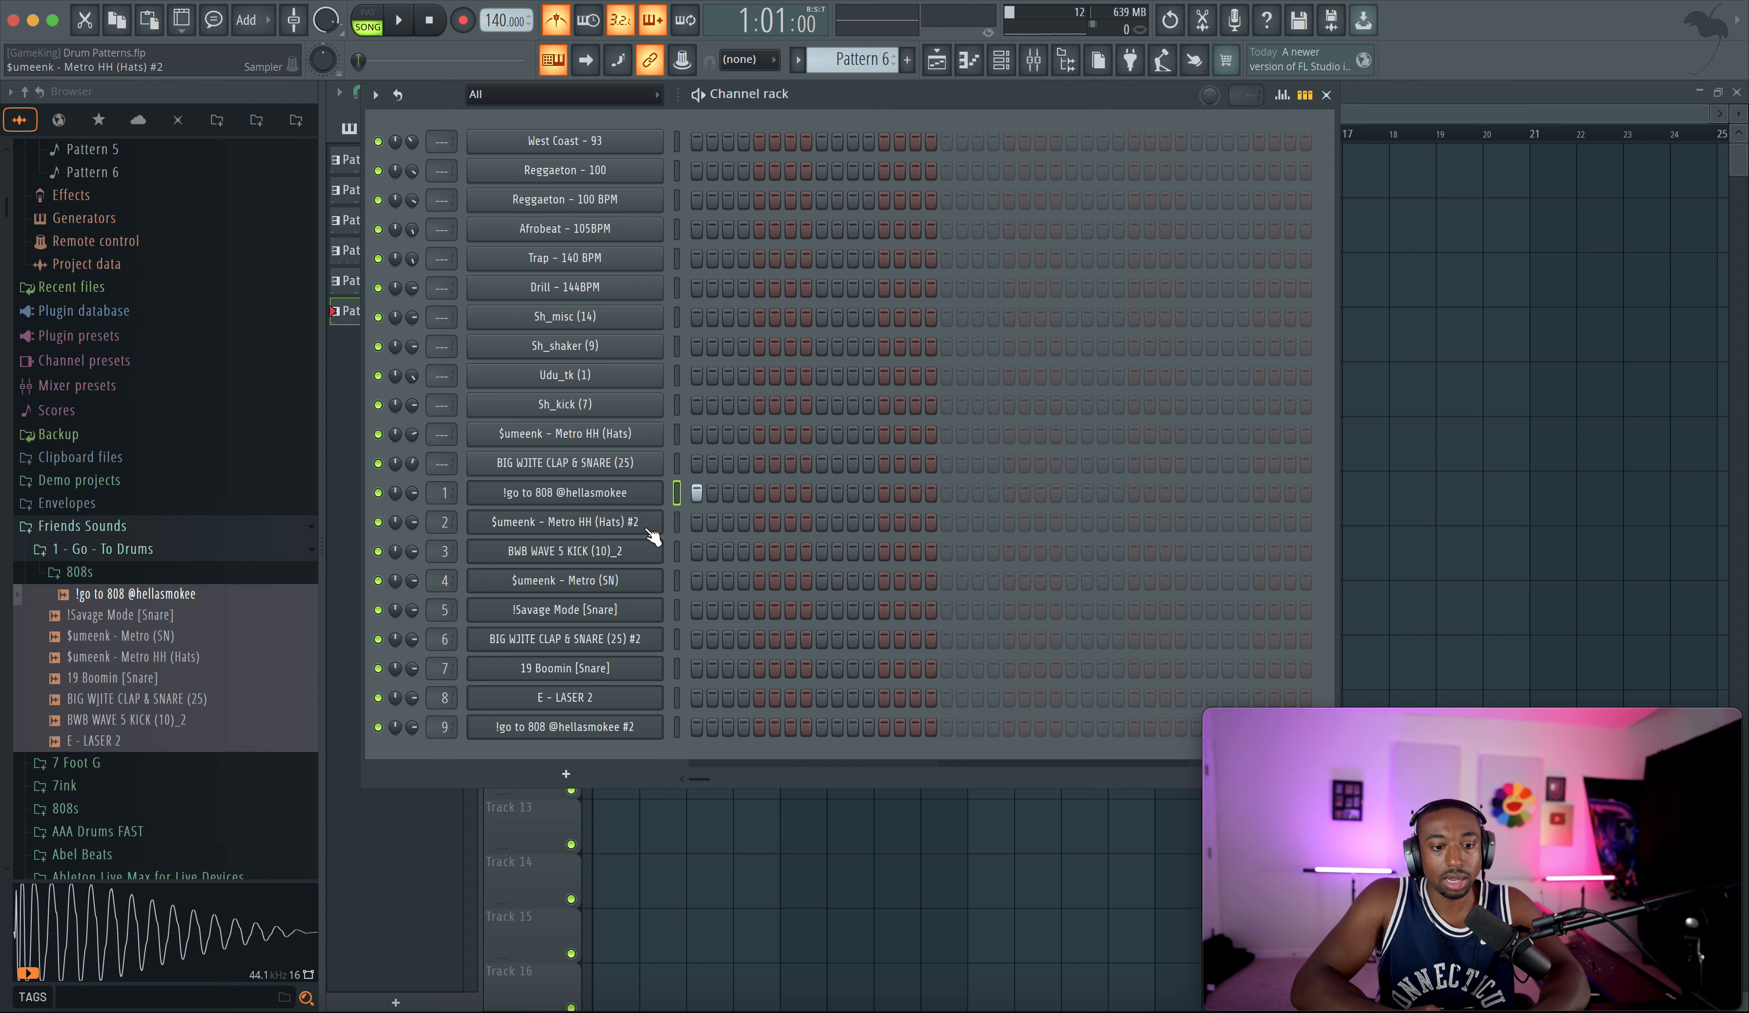
click(1212, 522)
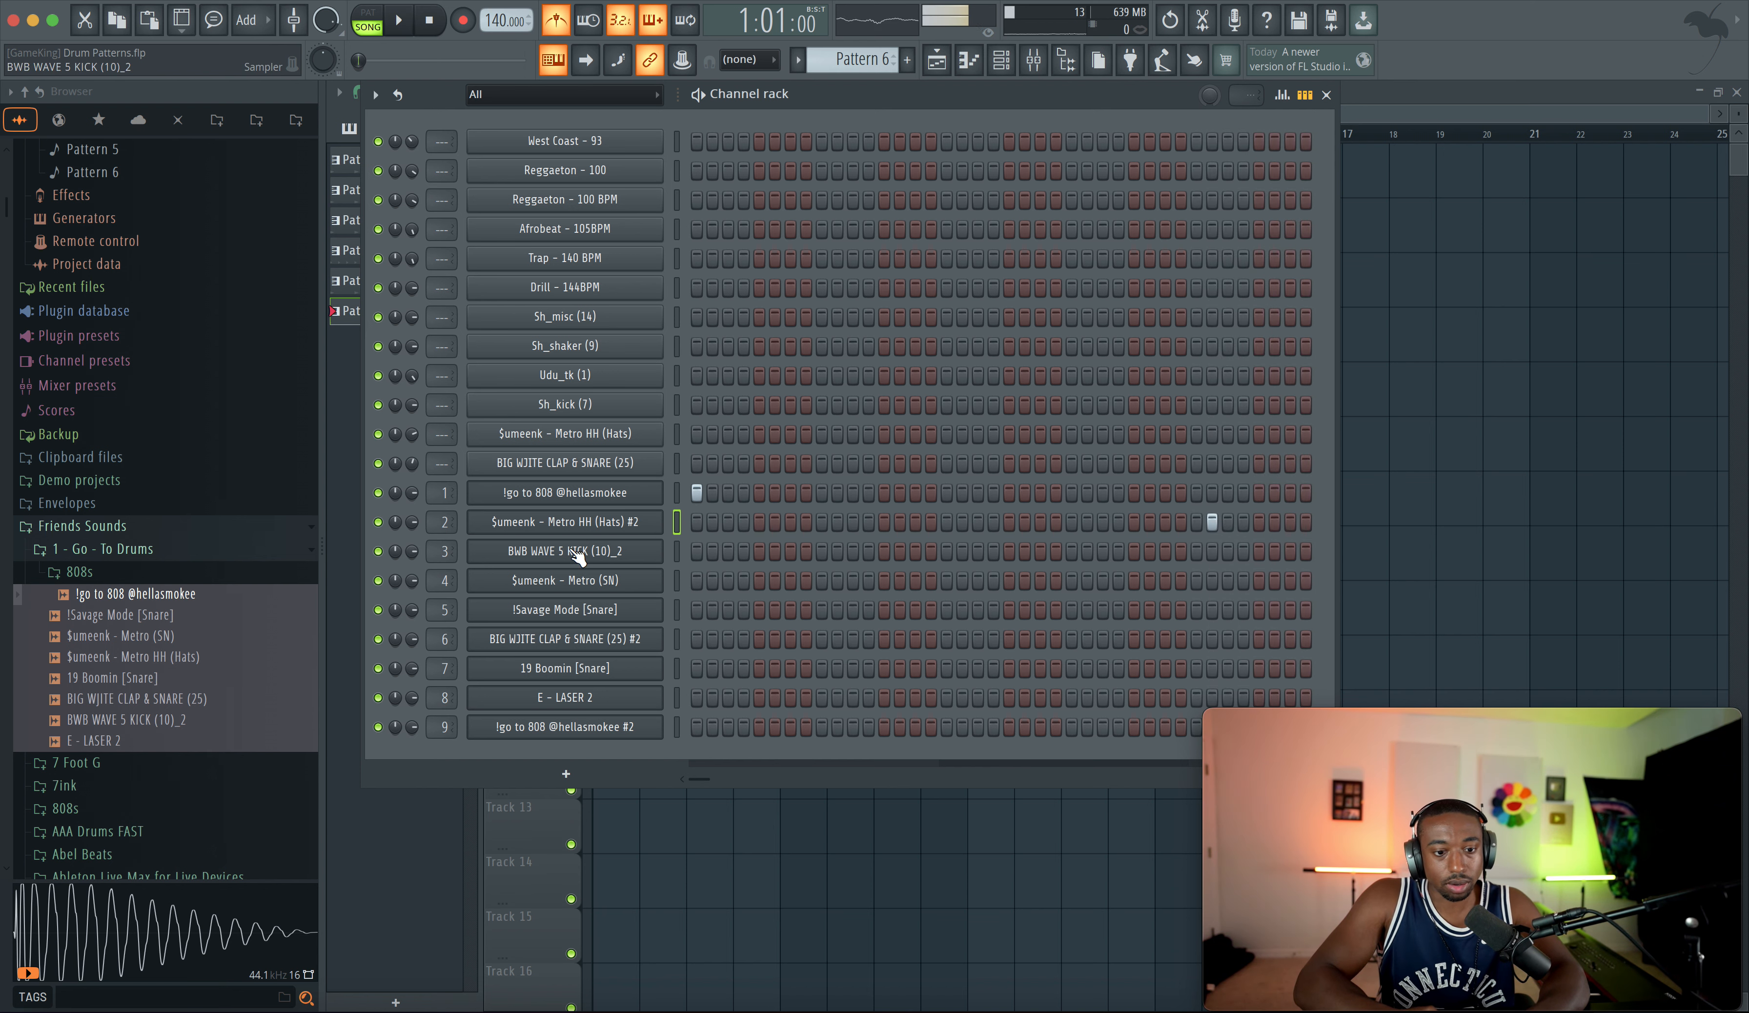
right_click(593, 522)
click(873, 587)
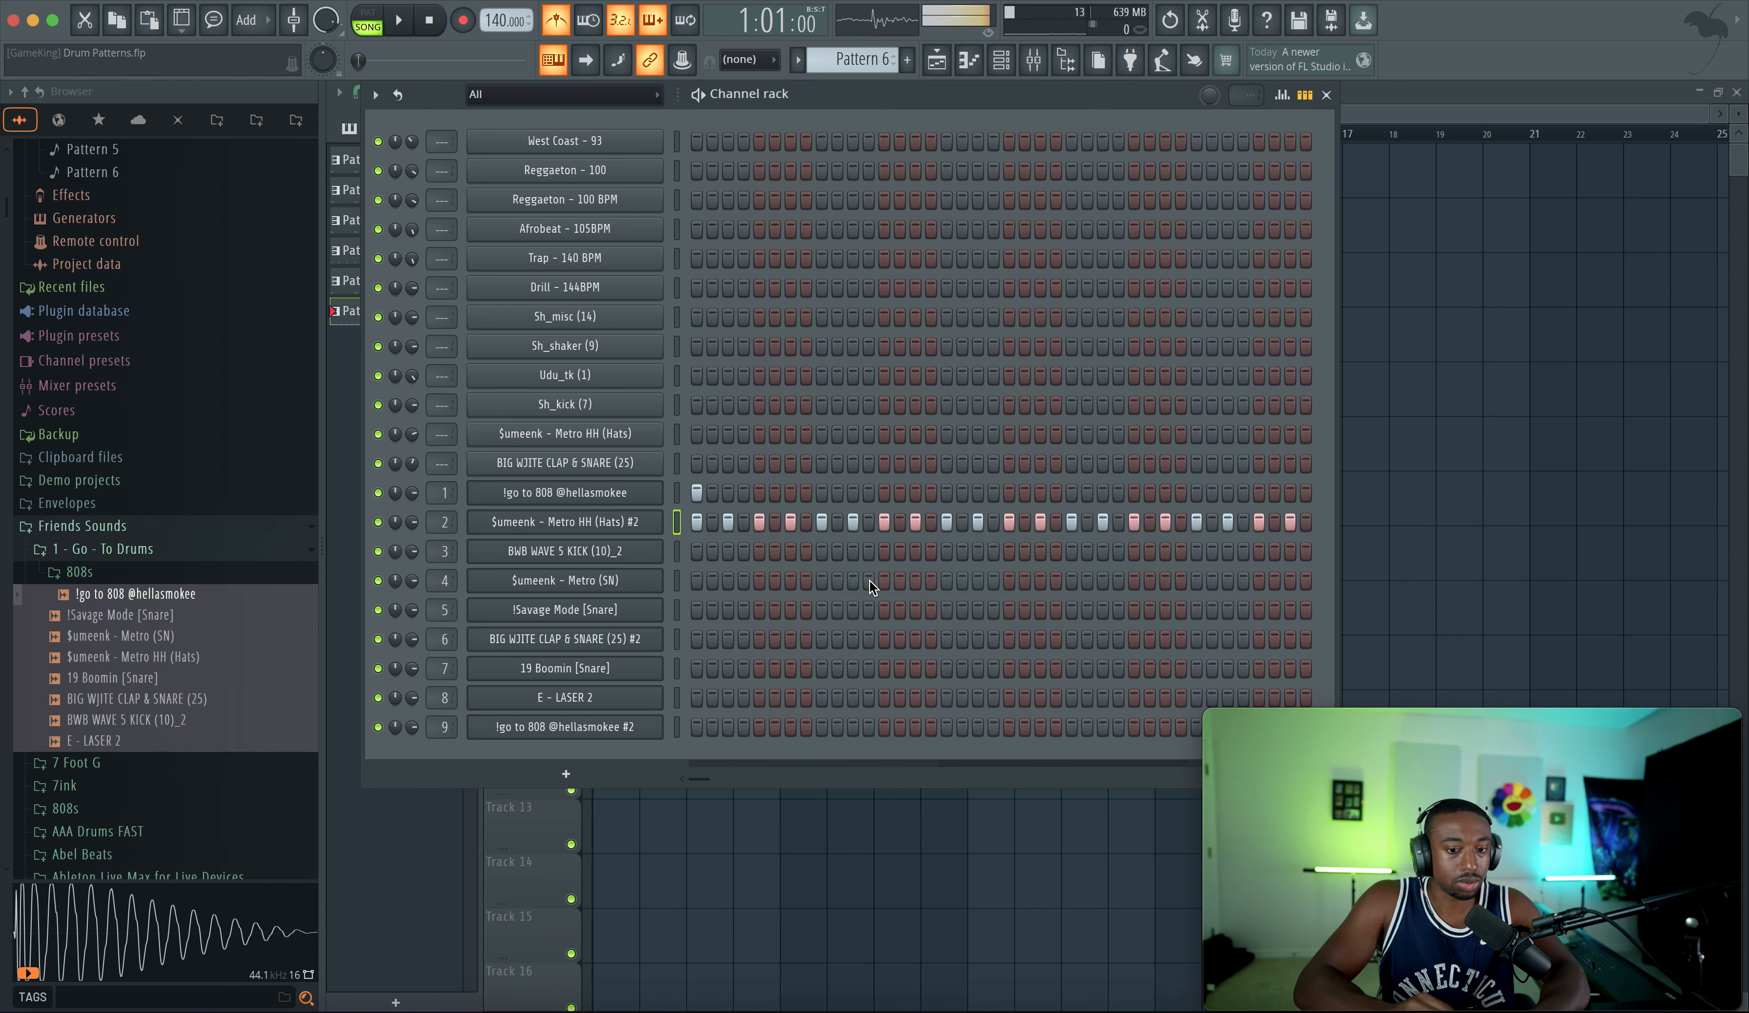
- Turn off the metronome and briefly play the 808 and hats
click(564, 25)
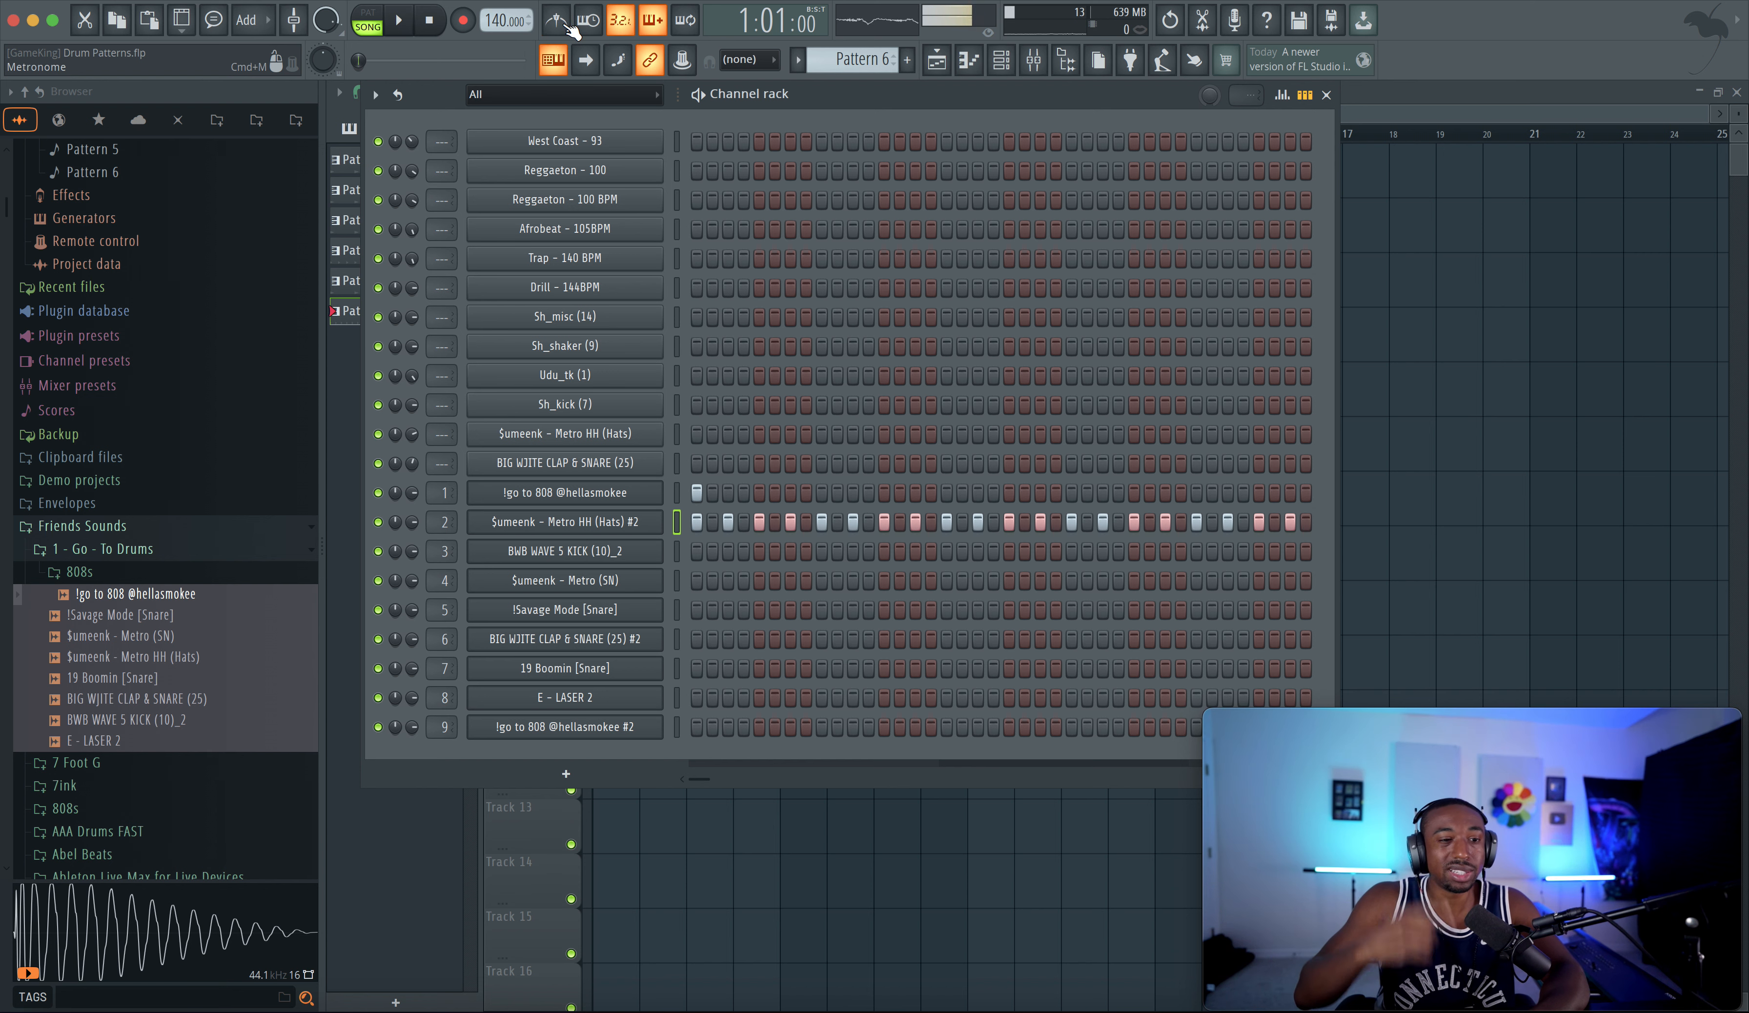
key(space)
key(space)
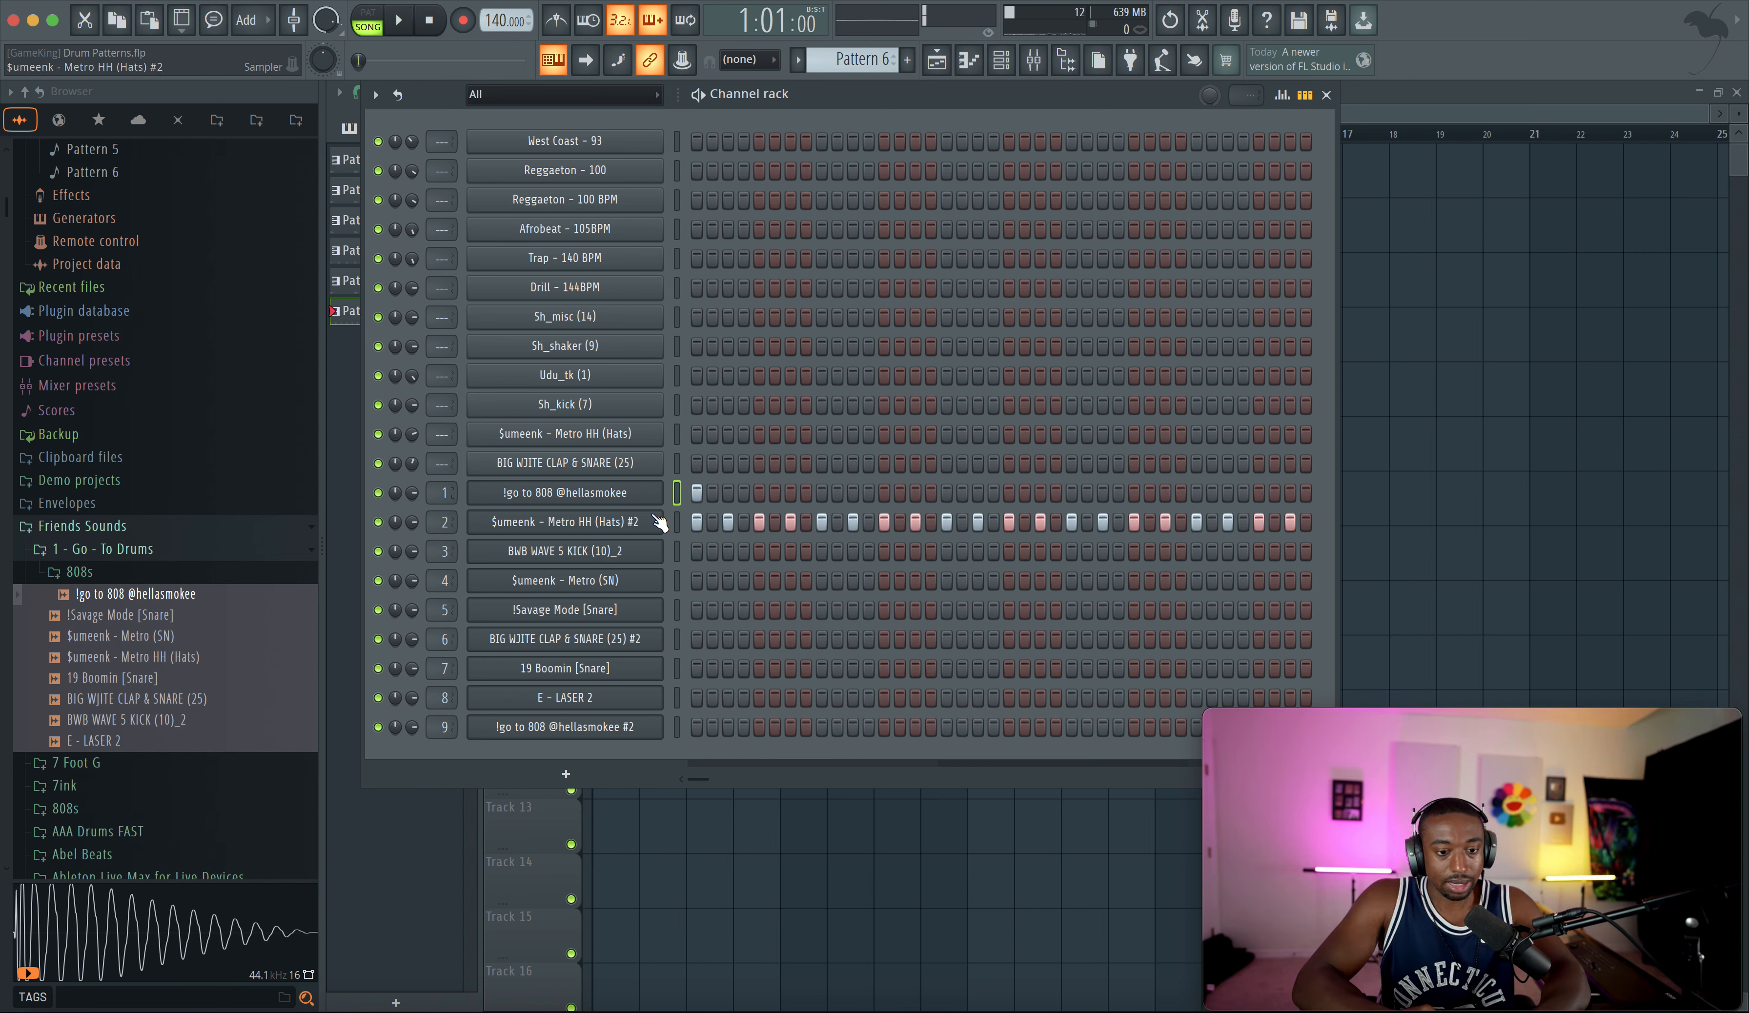
- Add hits on steps 7, 13, 21 and 27 of the first !go to 808 channel while auditioning the beat
click(791, 492)
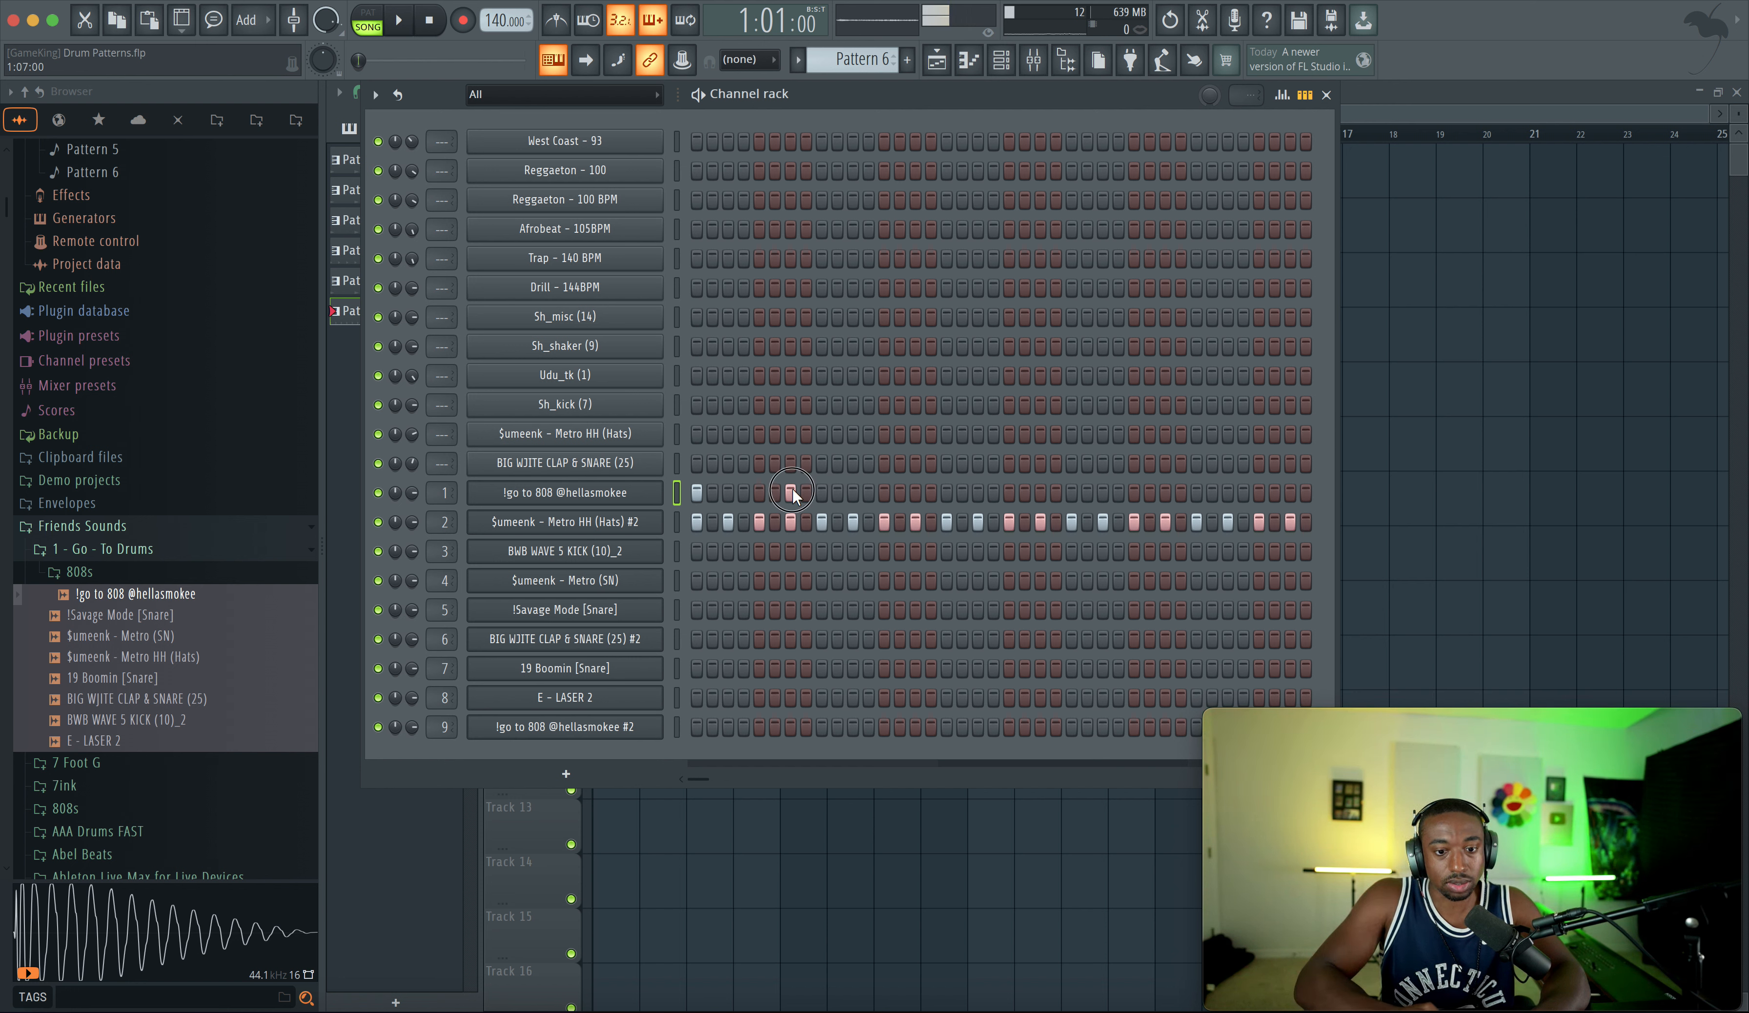
key(space)
click(883, 492)
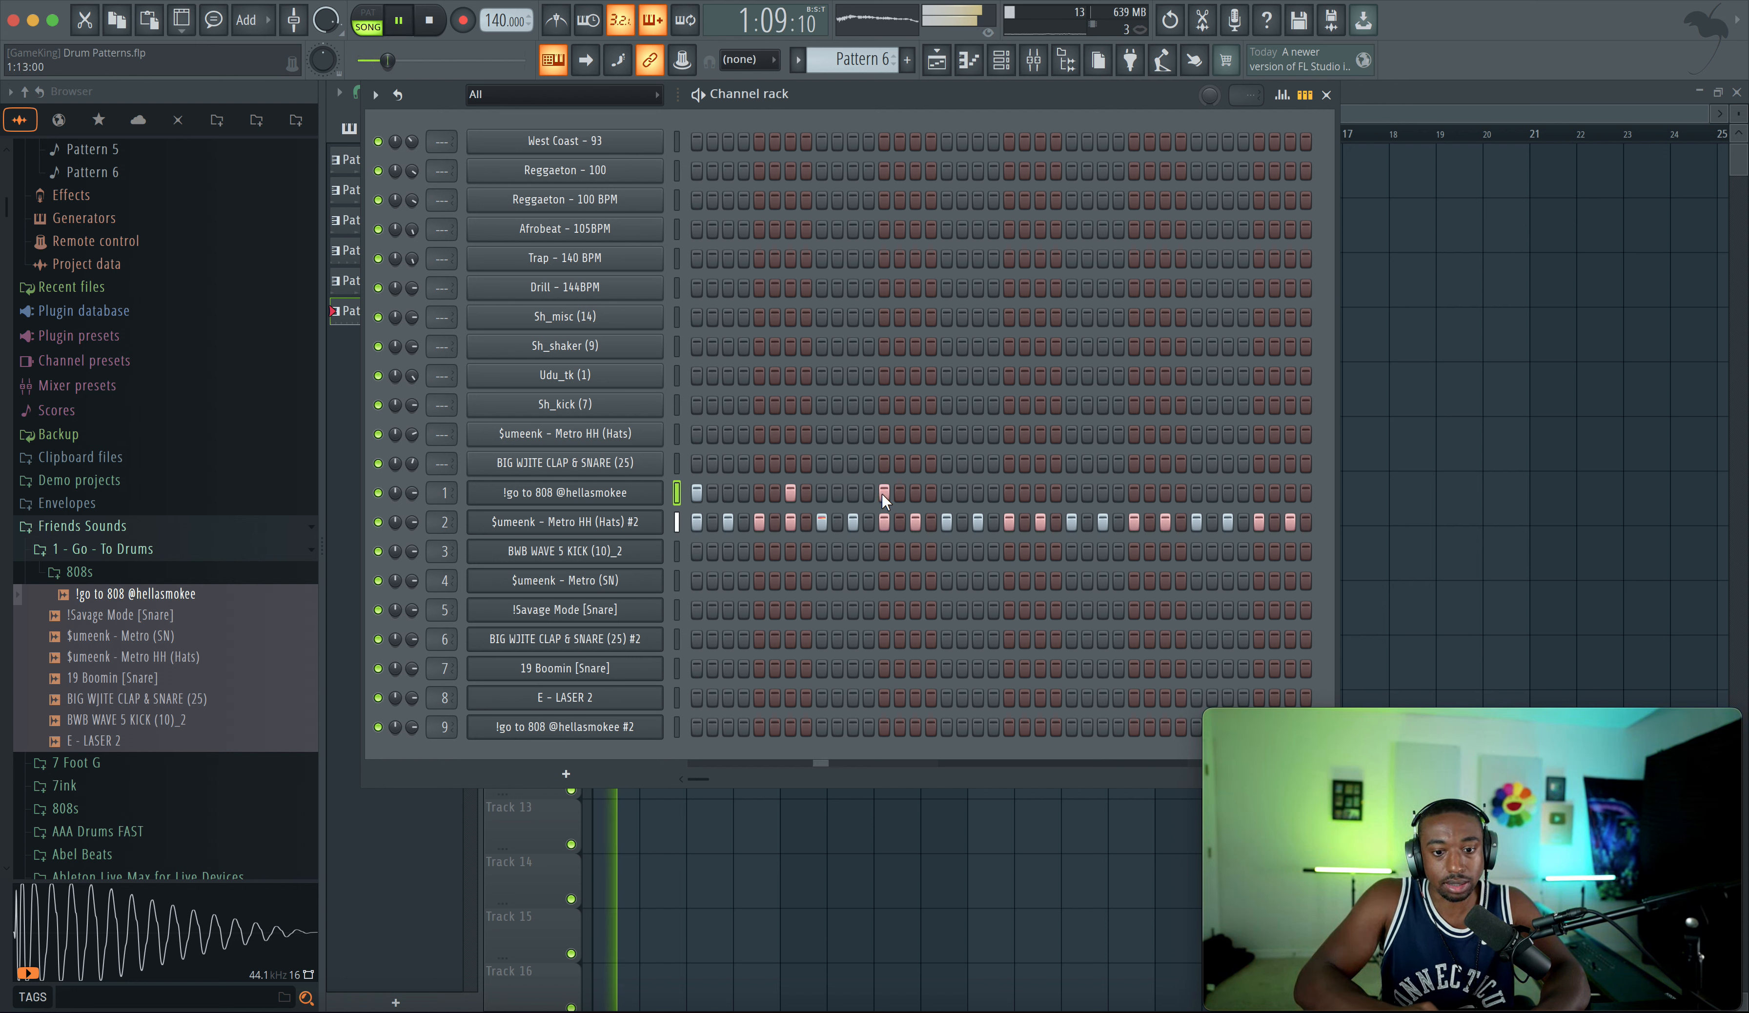
click(1073, 492)
click(1072, 492)
click(1010, 492)
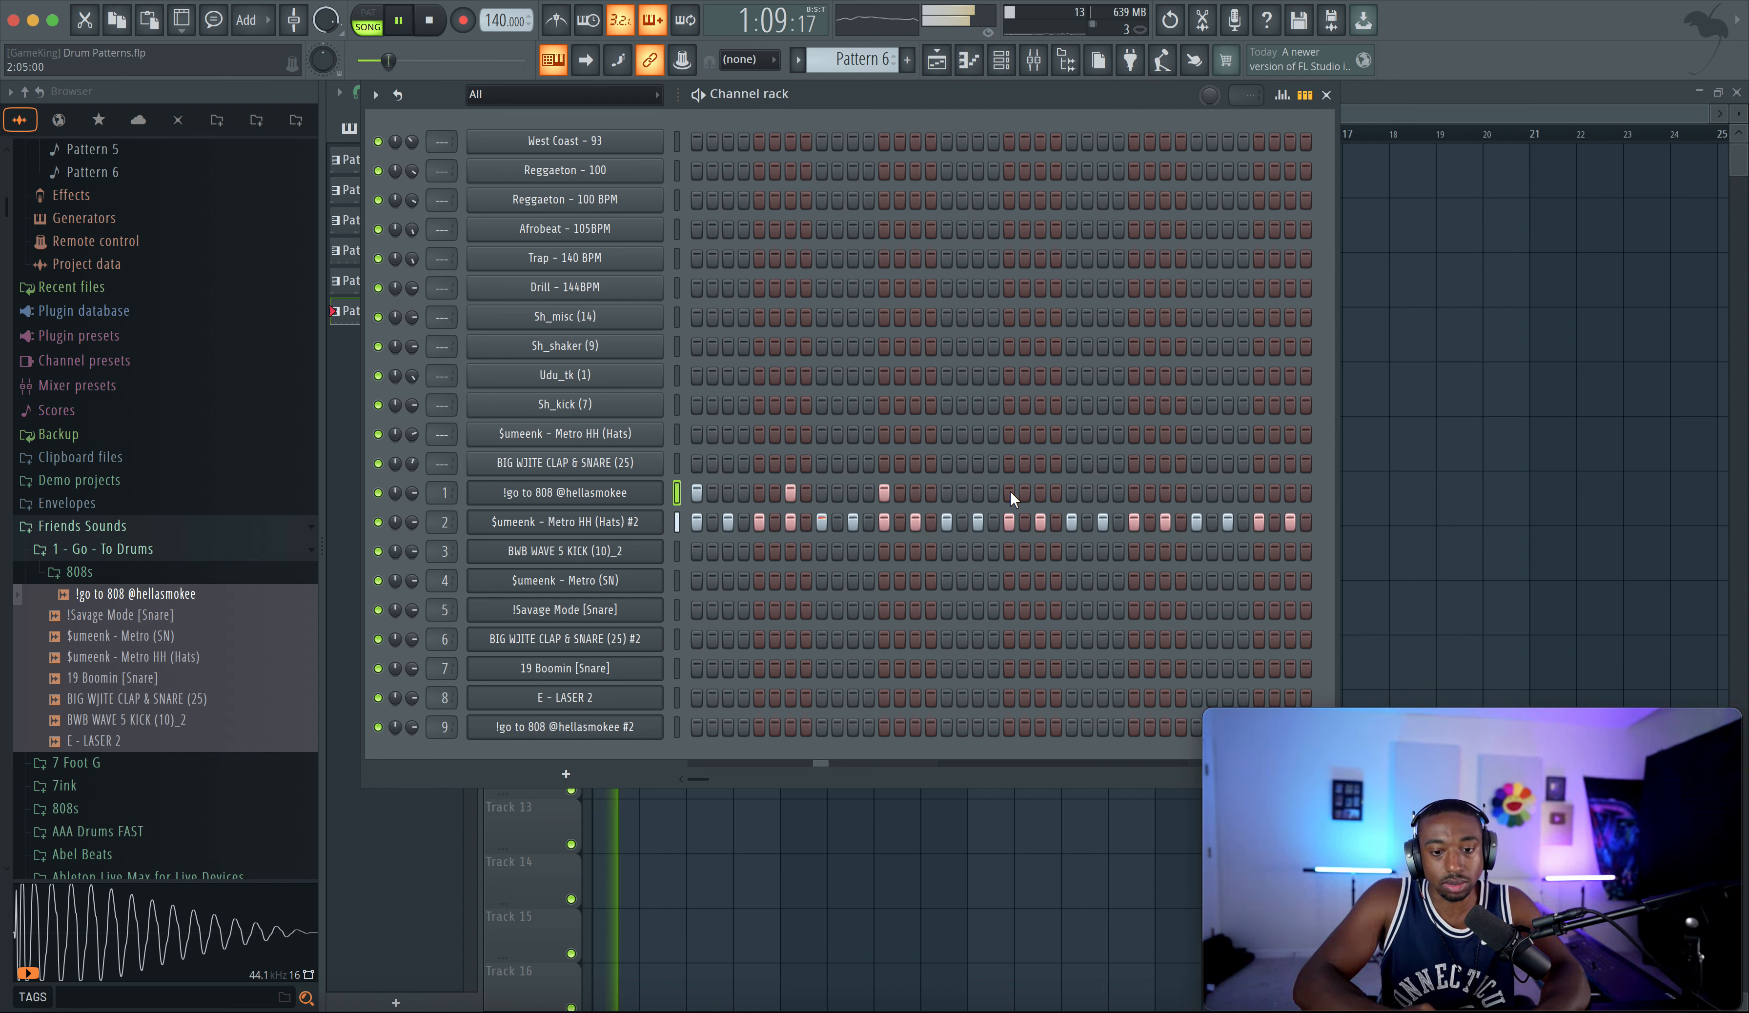
click(1103, 492)
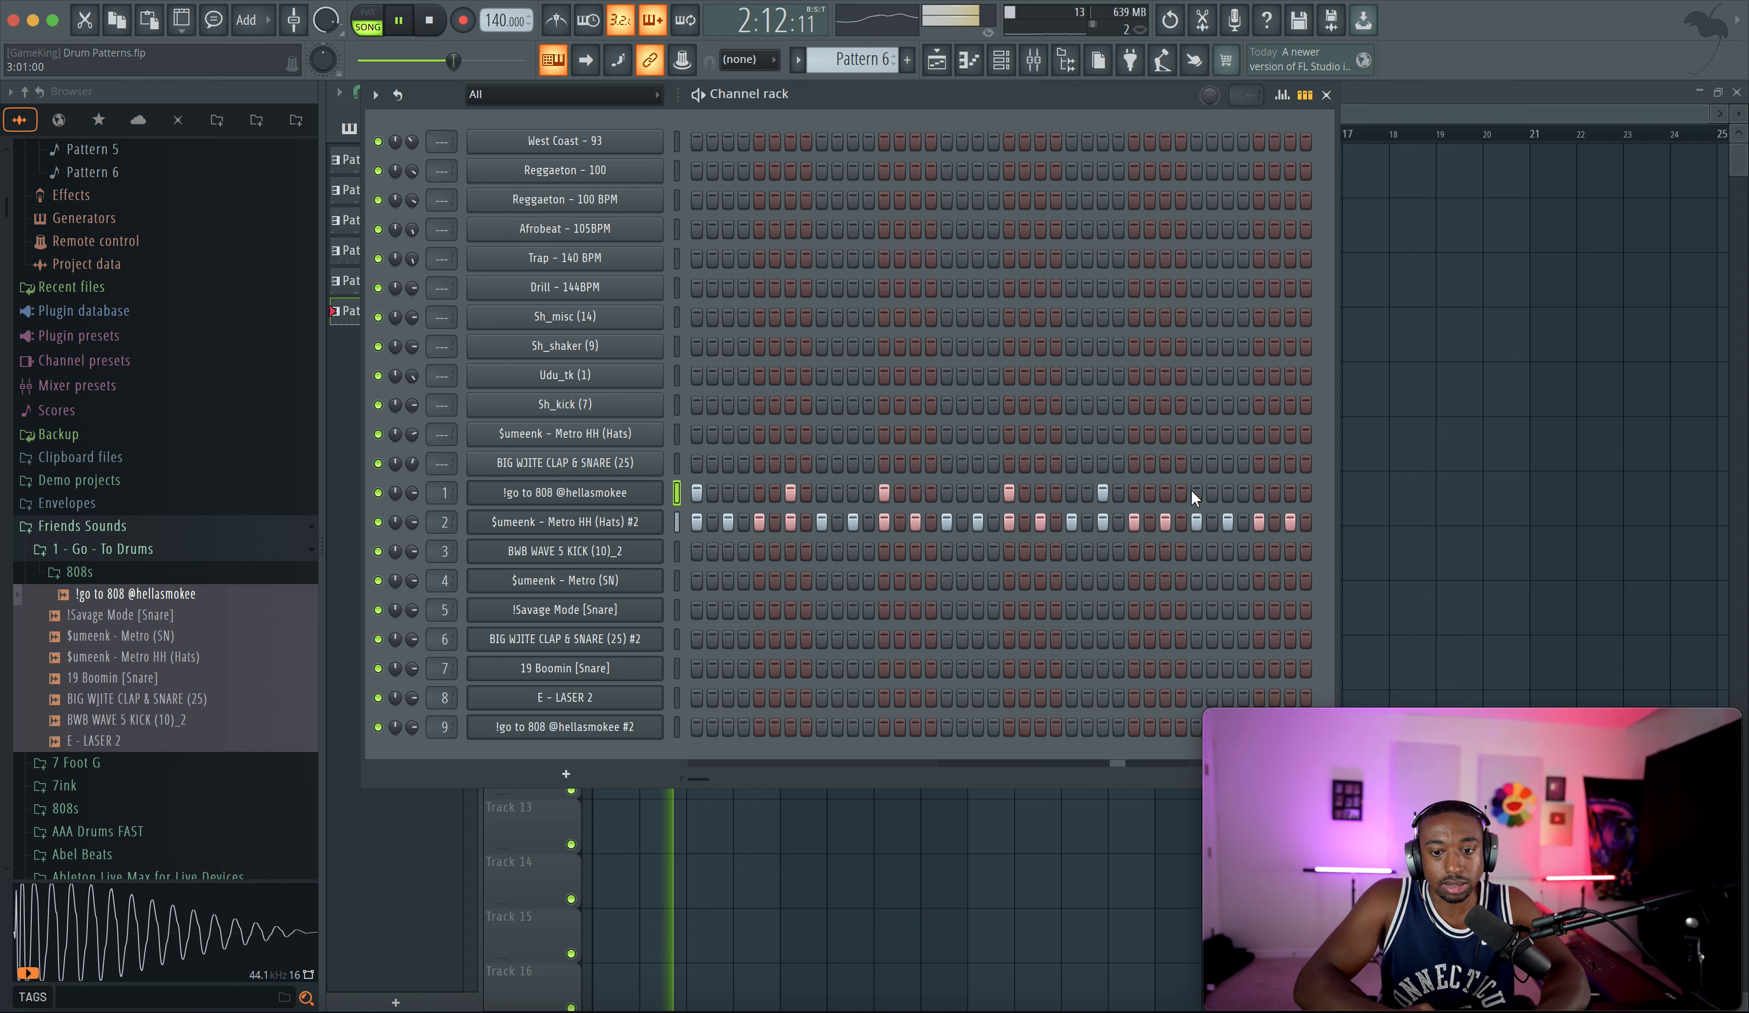
key(space)
- Narrow the channel rack to 32 steps and audition Pattern 6 in pattern mode
mouse_move(1200, 519)
mouse_down()
mouse_move(1325, 523)
mouse_move(1269, 466)
mouse_move(1208, 469)
mouse_up()
key(space)
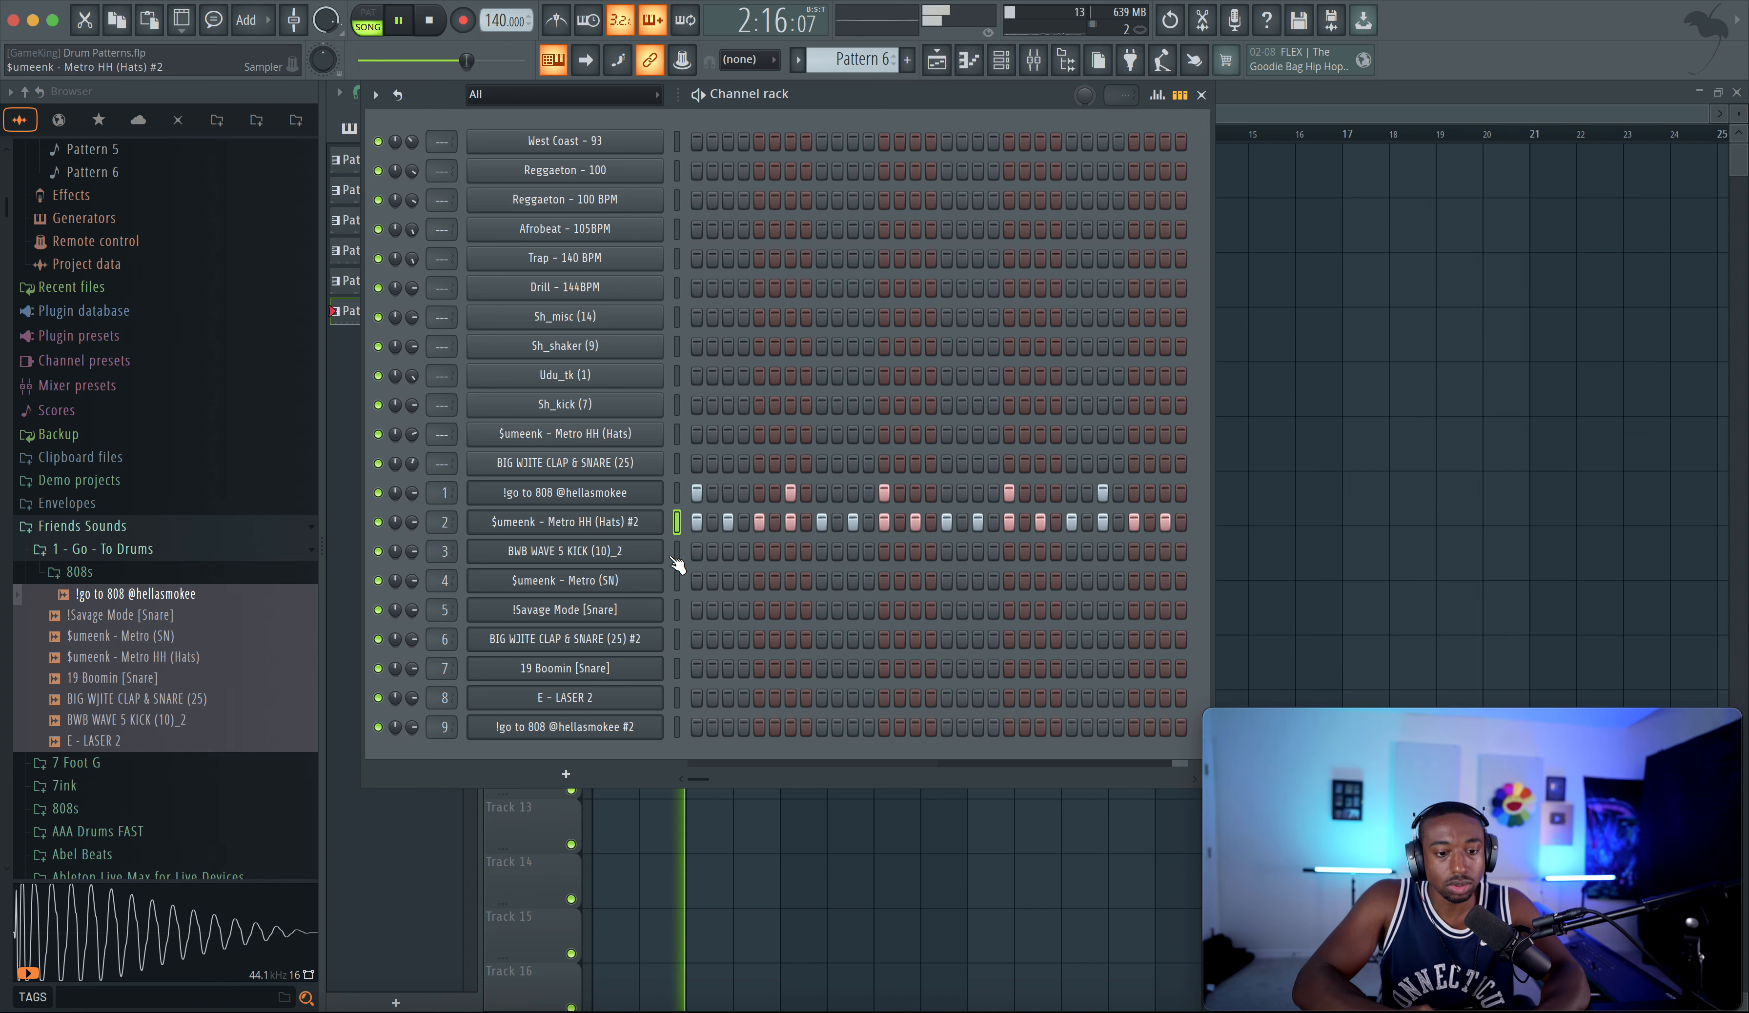
key(space)
key(space)
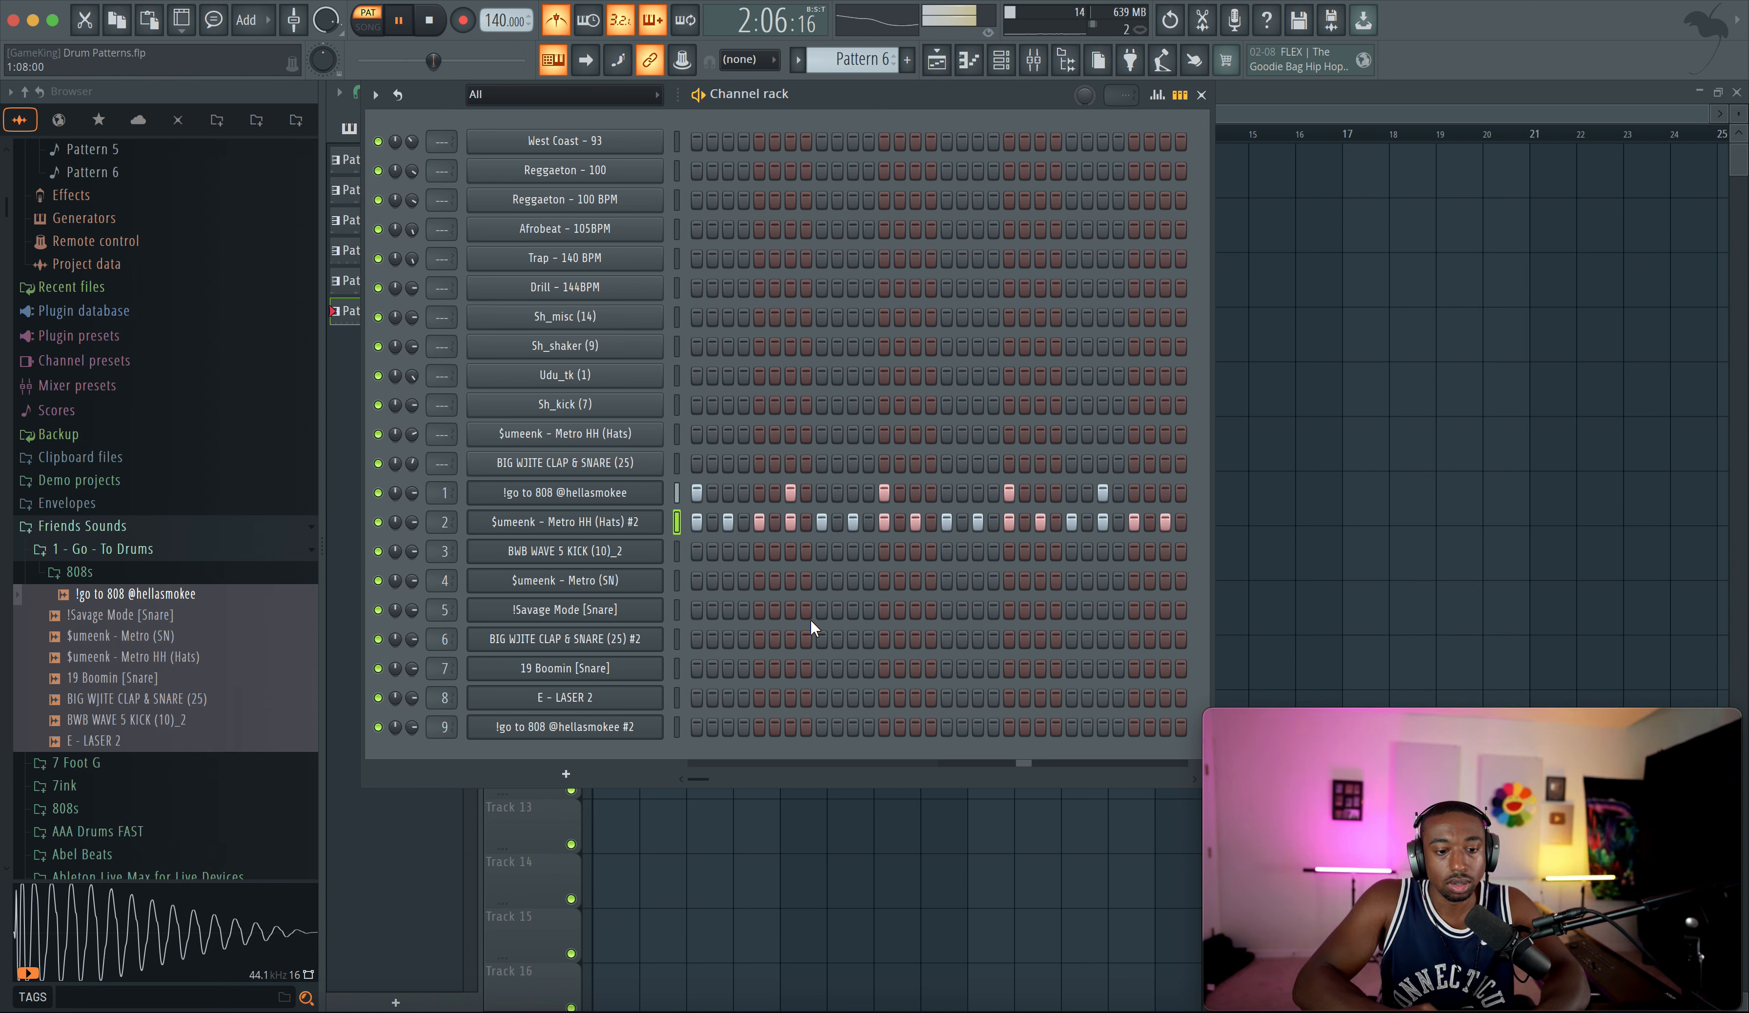
key(space)
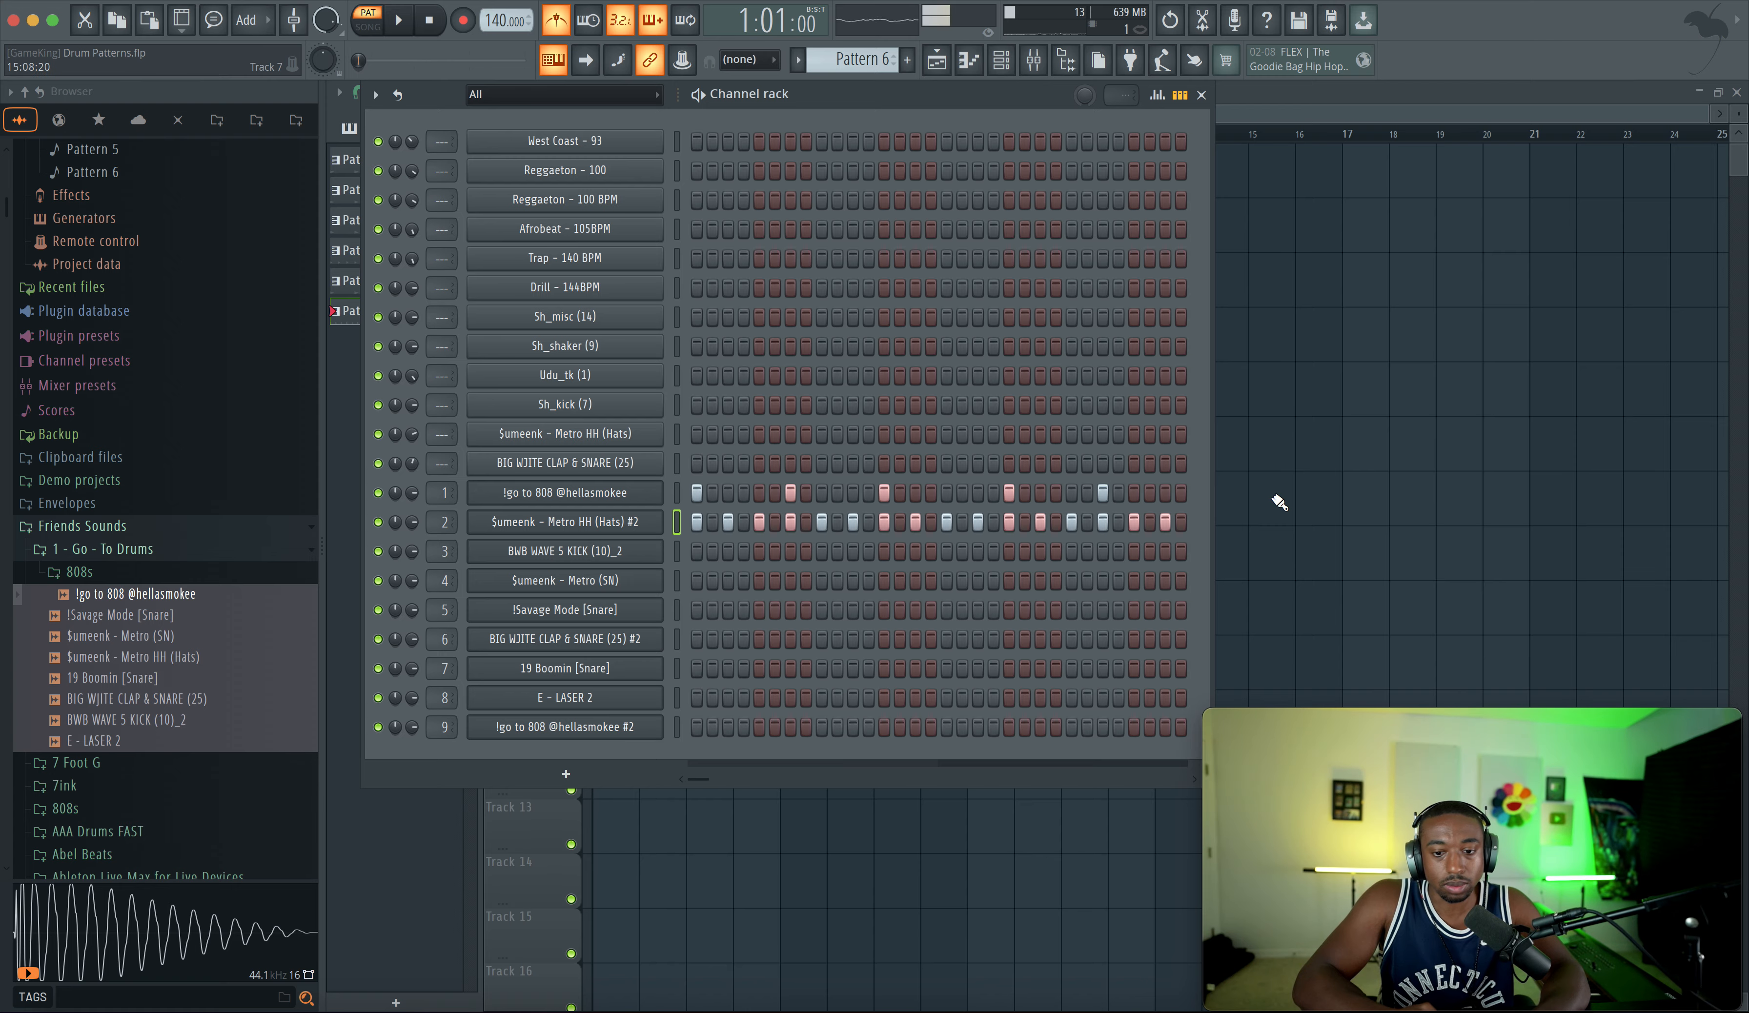
- Replace the short Track 1 clip with a full-length Pattern 6 clip and move it to bar 1
key(F6)
right_click(656, 183)
click(655, 180)
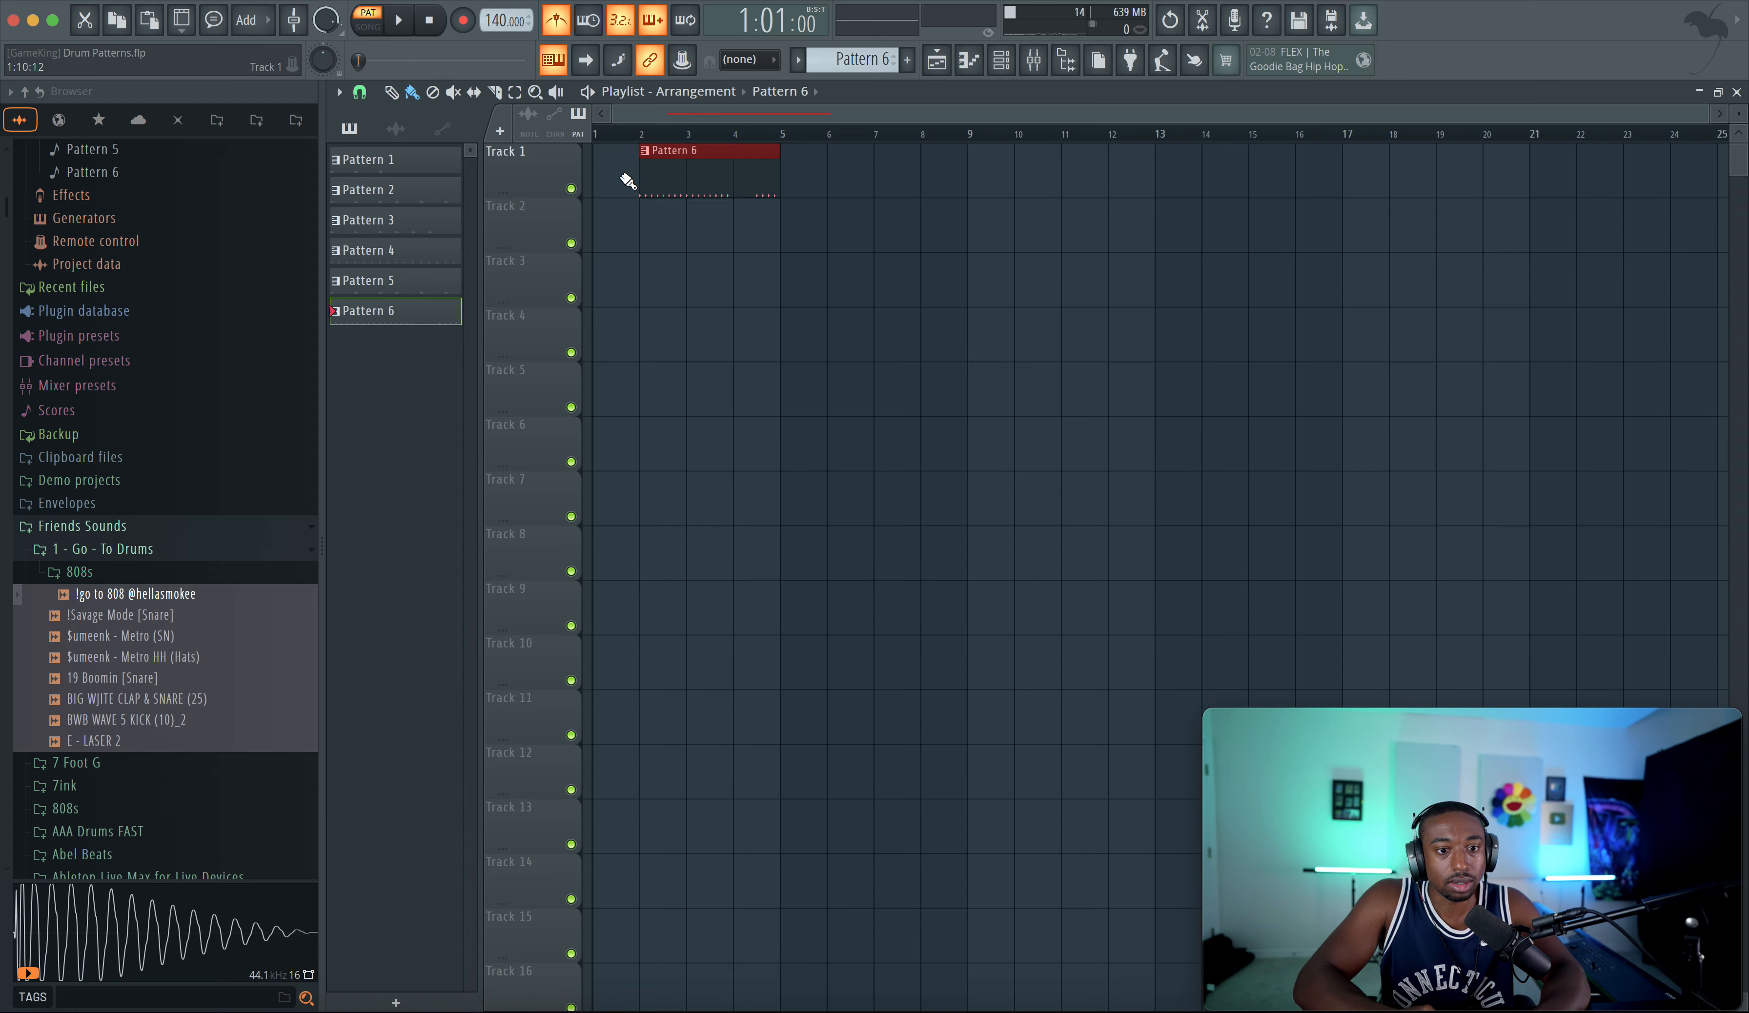
drag(732, 177, 578, 181)
- Delete the four stray $umeenk - Metro HH (Hats) #2 notes in bar 3 of Pattern 6 and return to the channel rack
double_click(651, 178)
scroll(937, 289, down, 2)
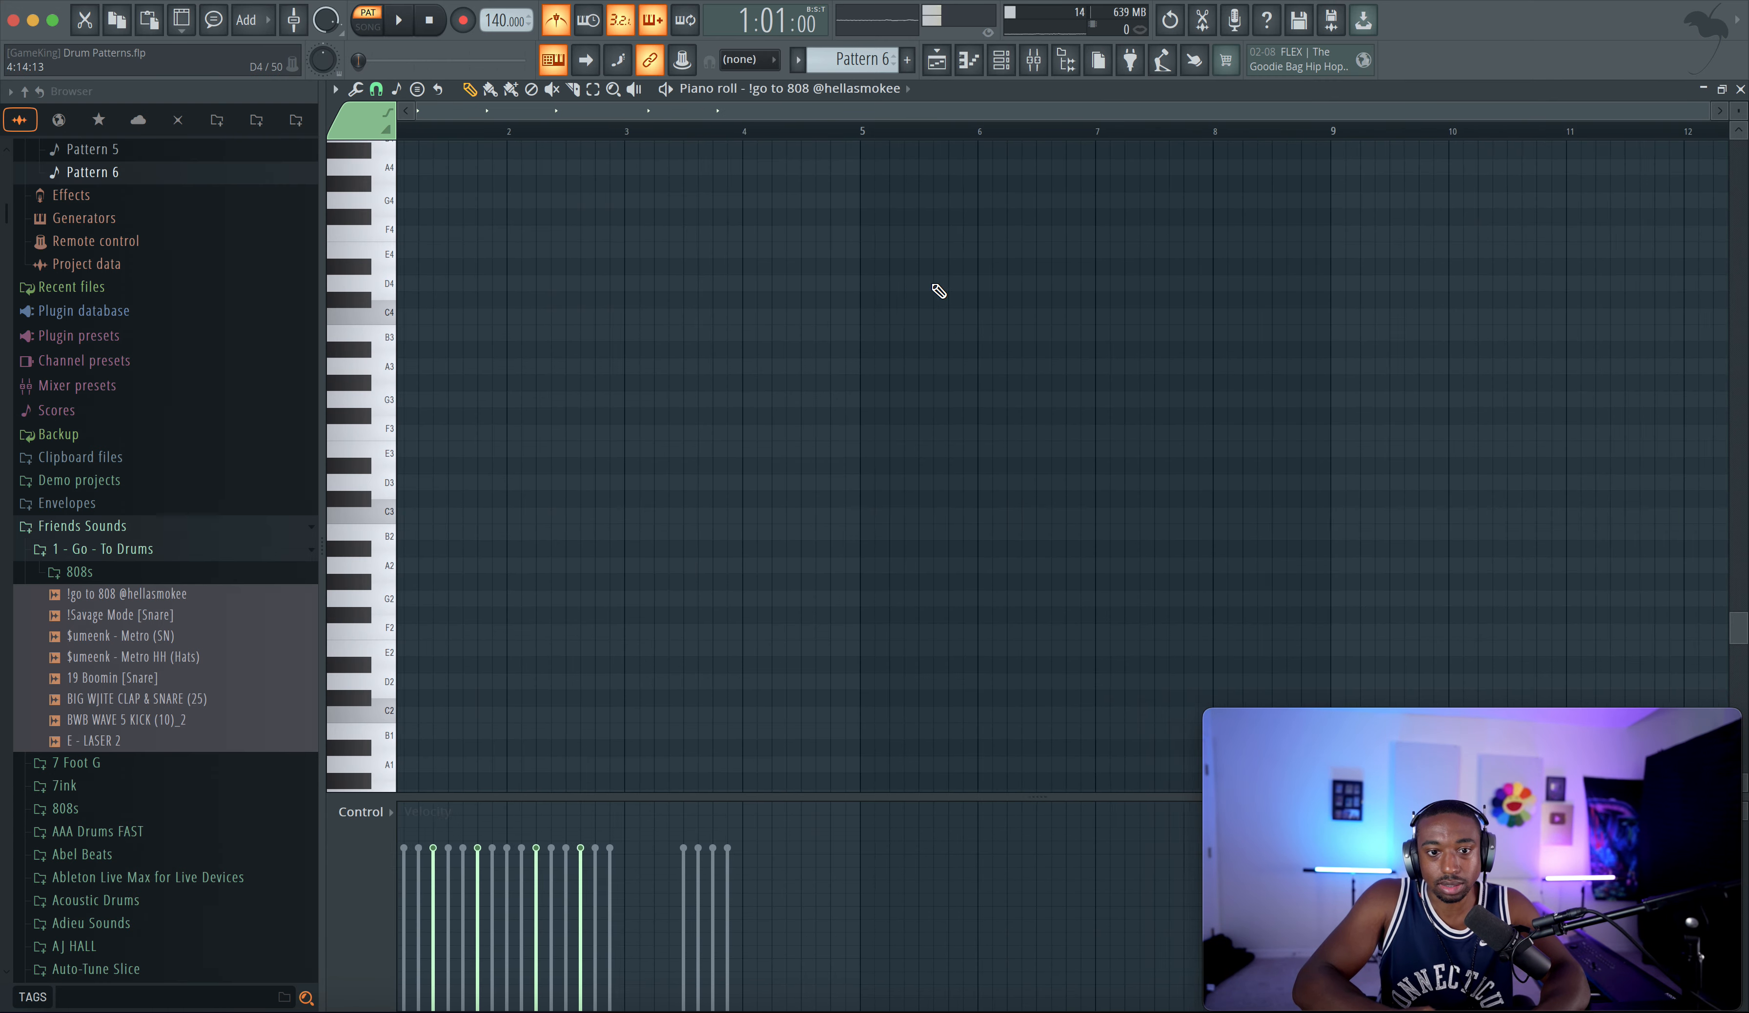
click(867, 88)
click(854, 424)
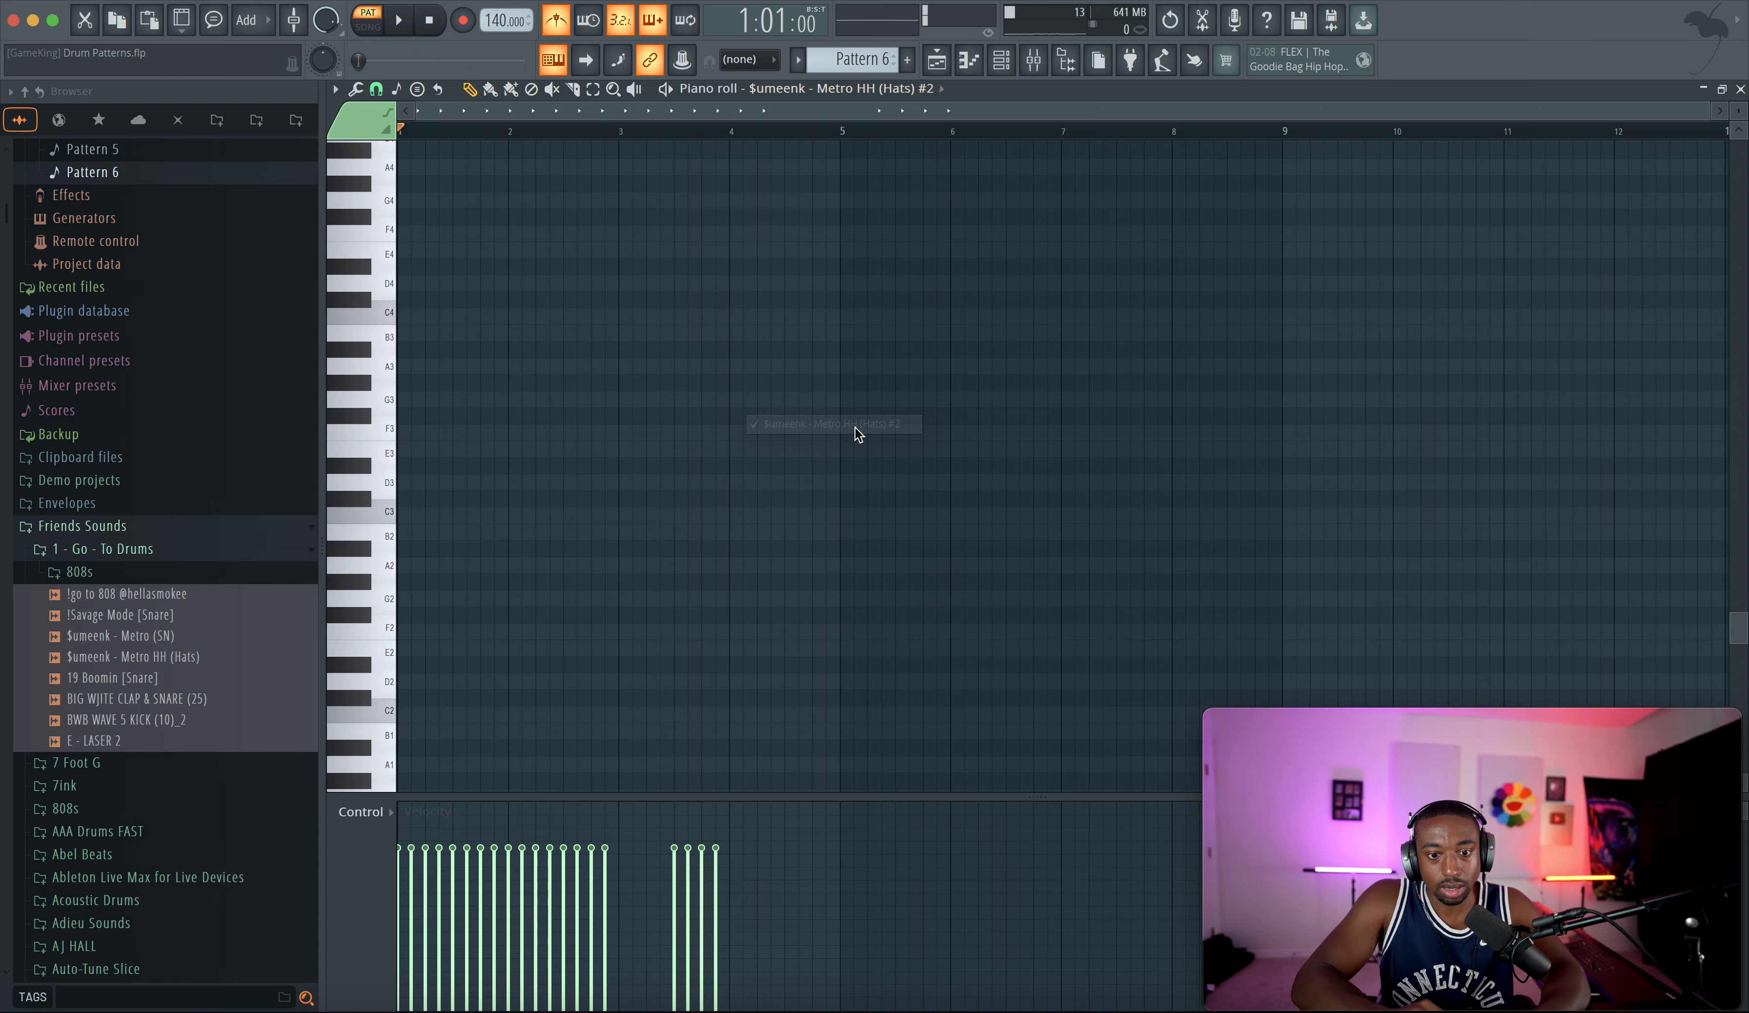
drag(829, 508, 607, 350)
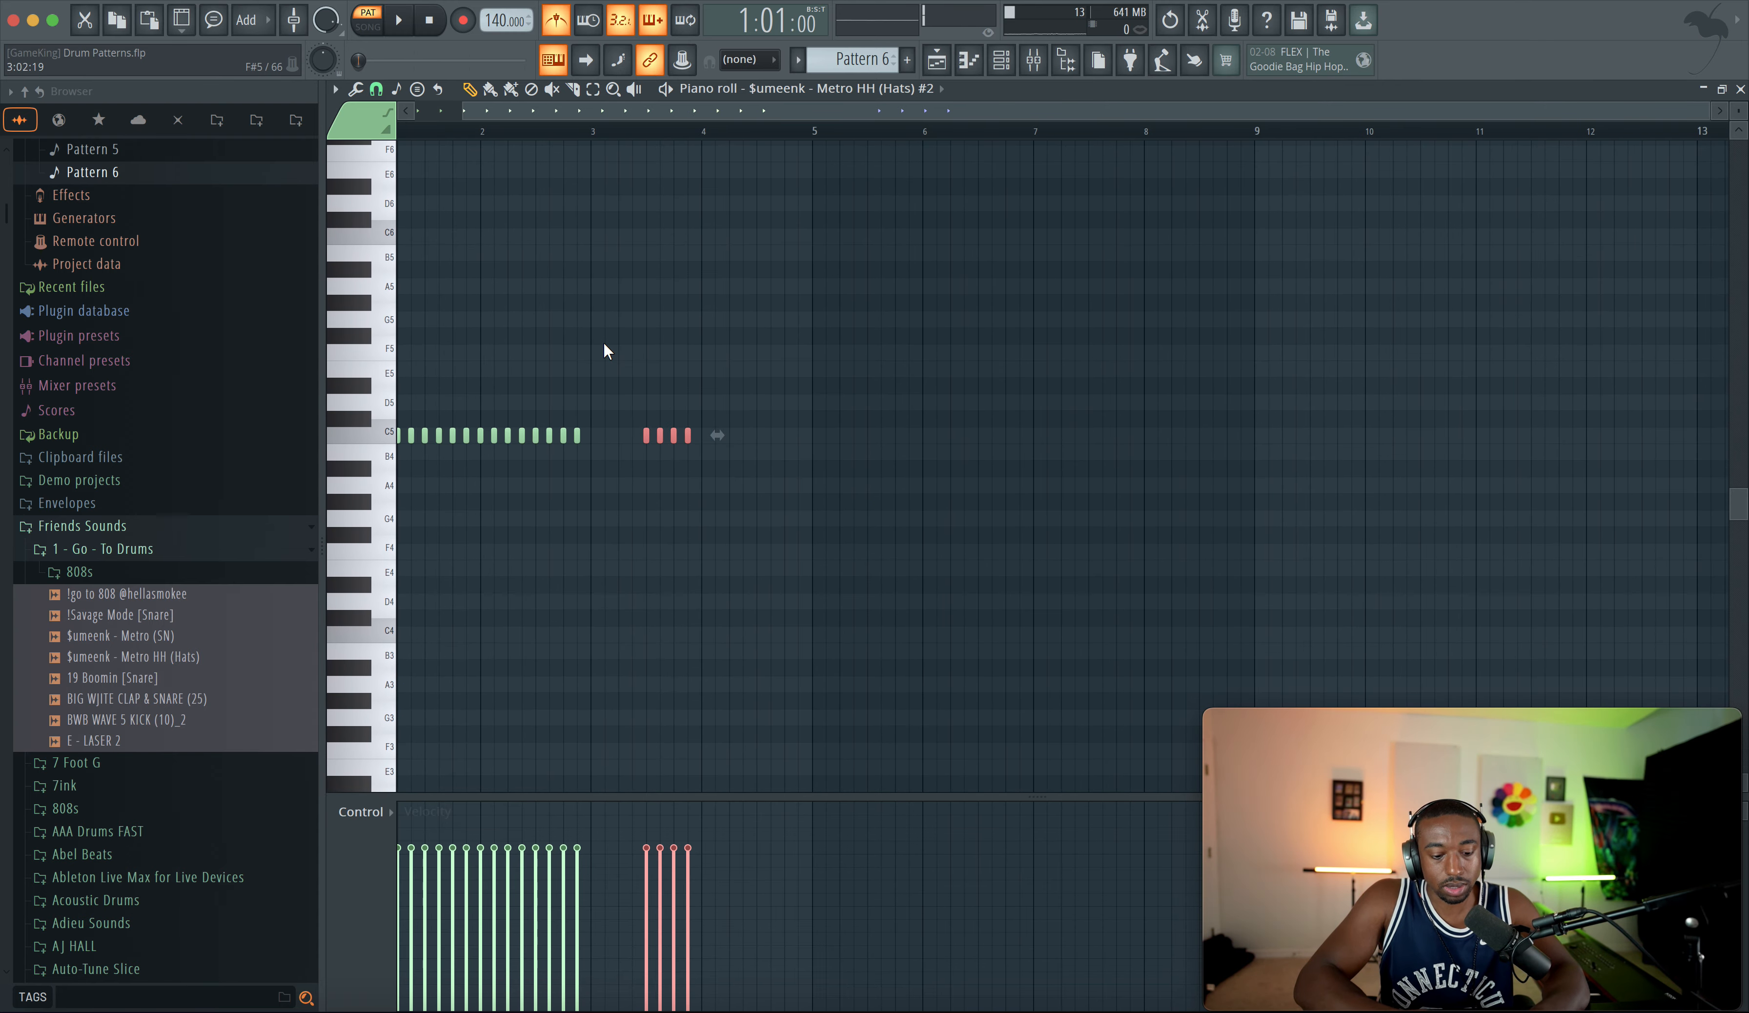
key(Delete)
click(951, 62)
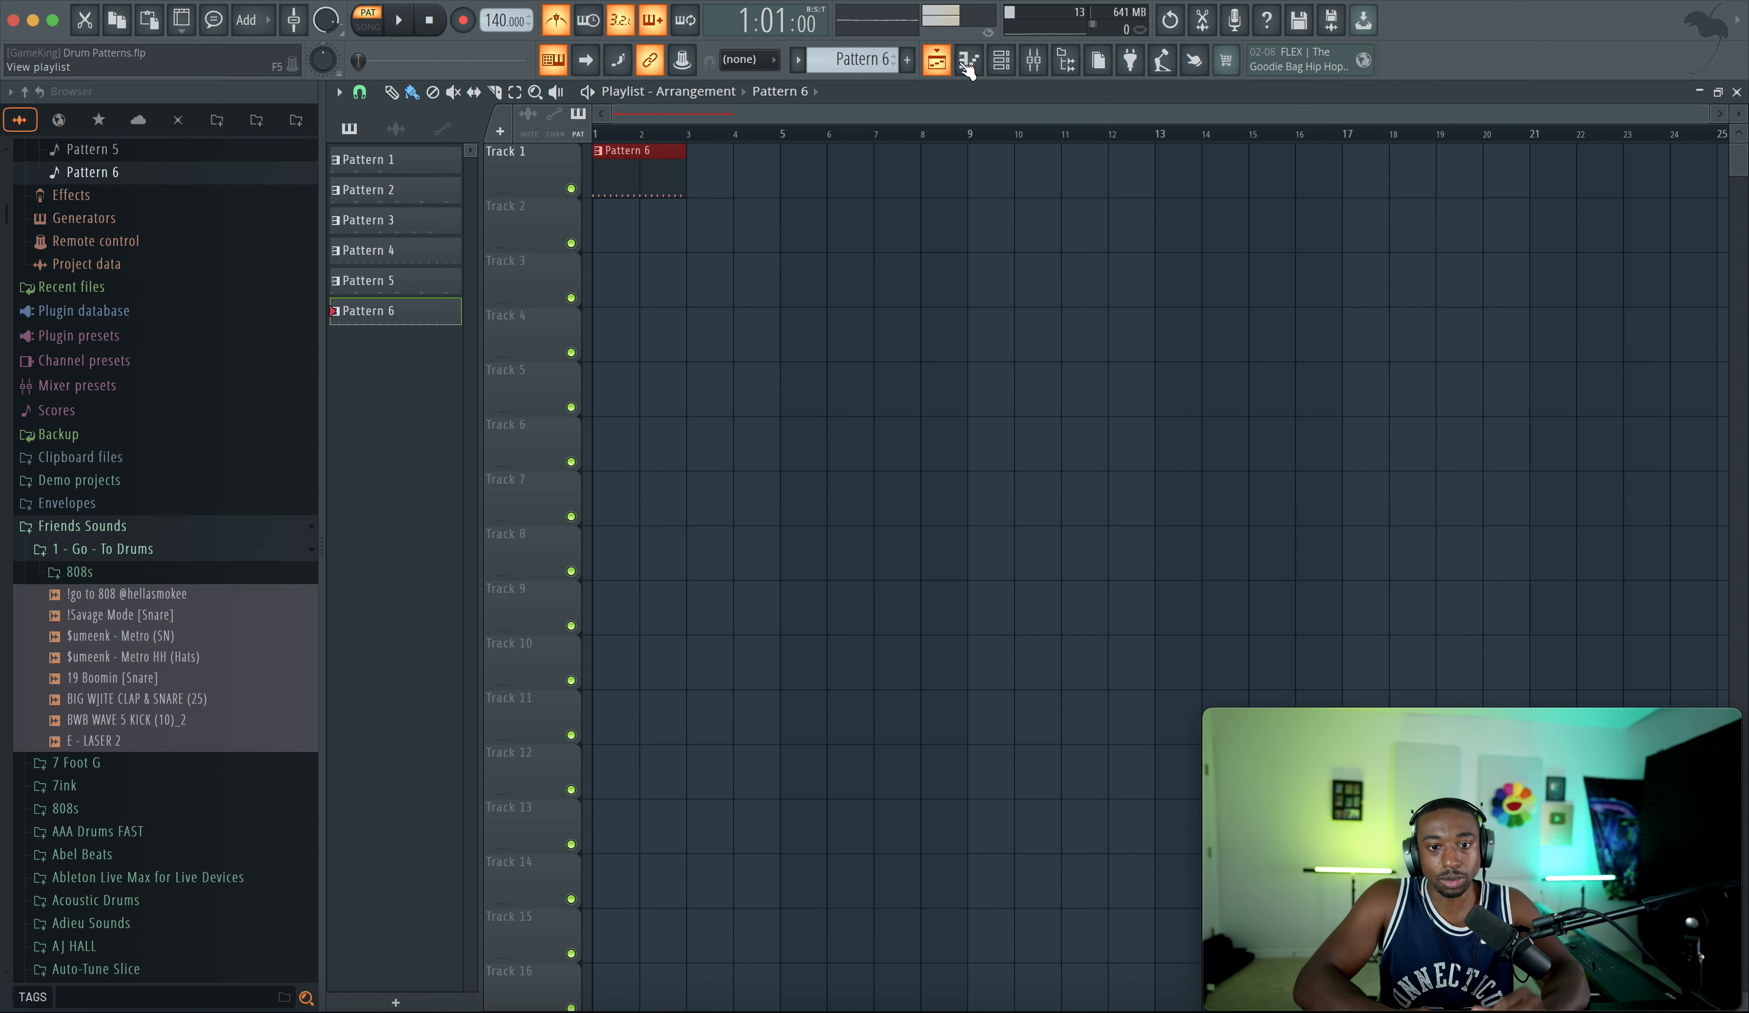
click(1001, 60)
- Add hits on steps 9 and 25 of BIG WJITE CLAP & SNARE (25) #2 during playback and turn off the metronome
key(space)
key(space)
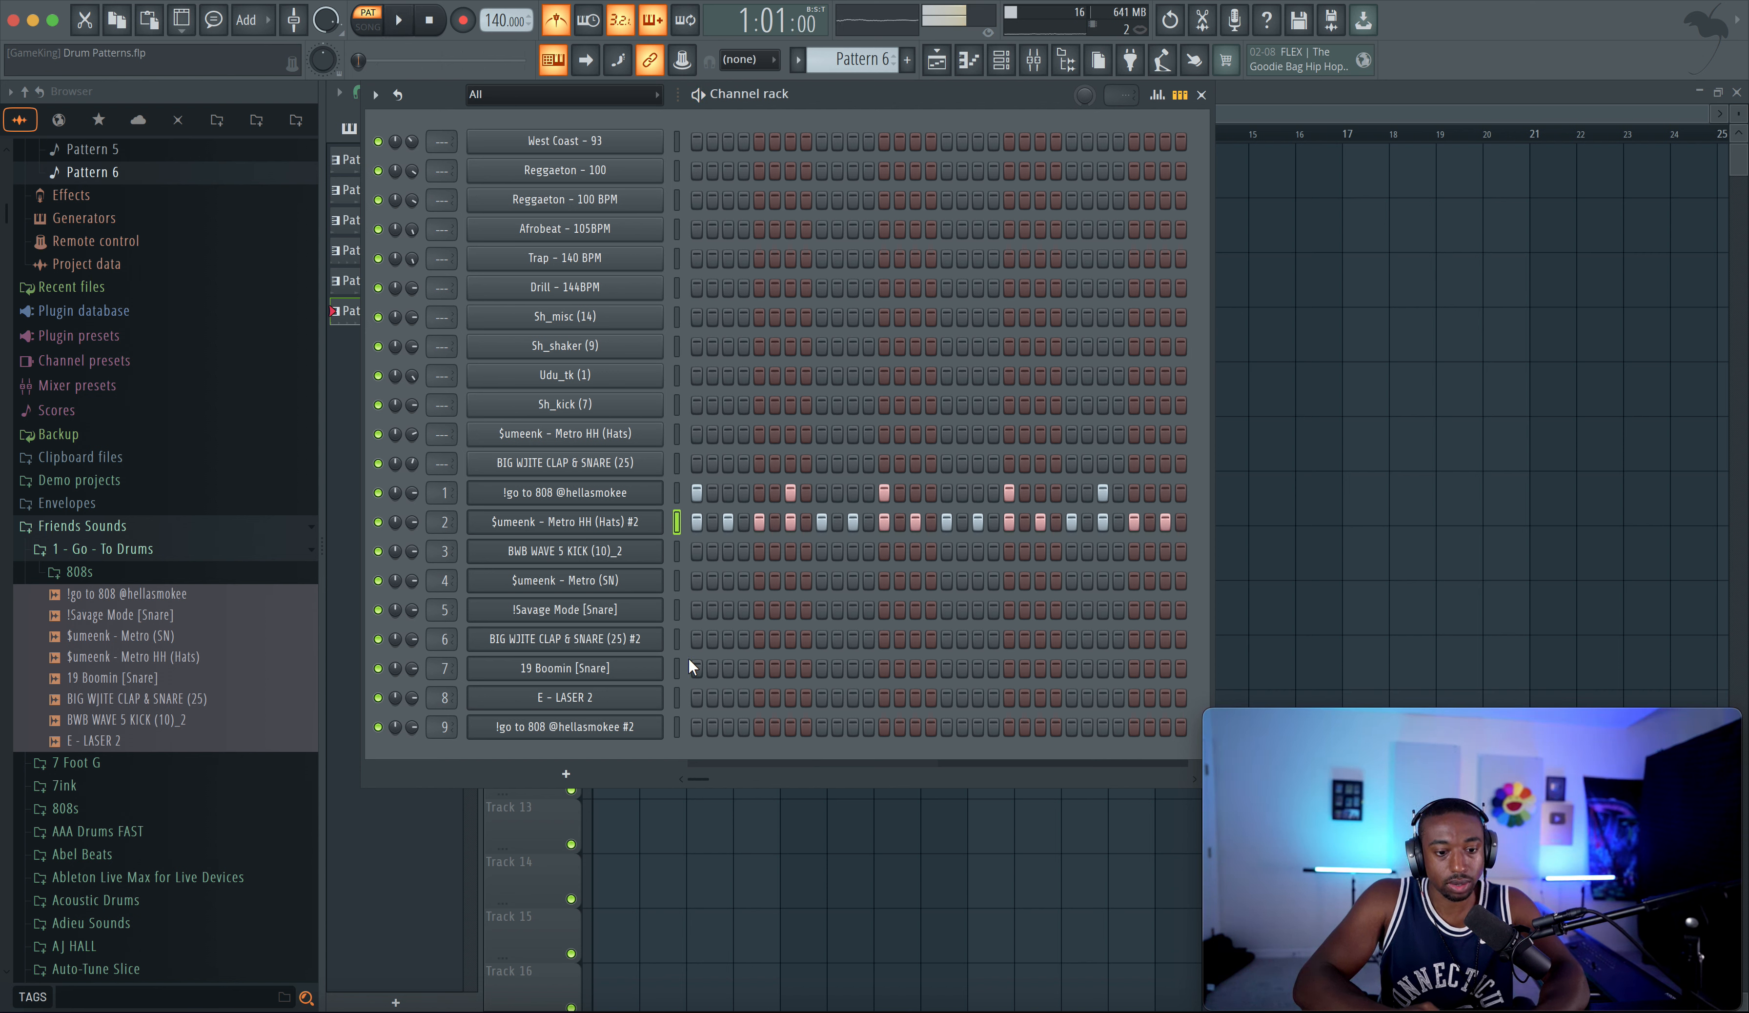
key(space)
click(820, 638)
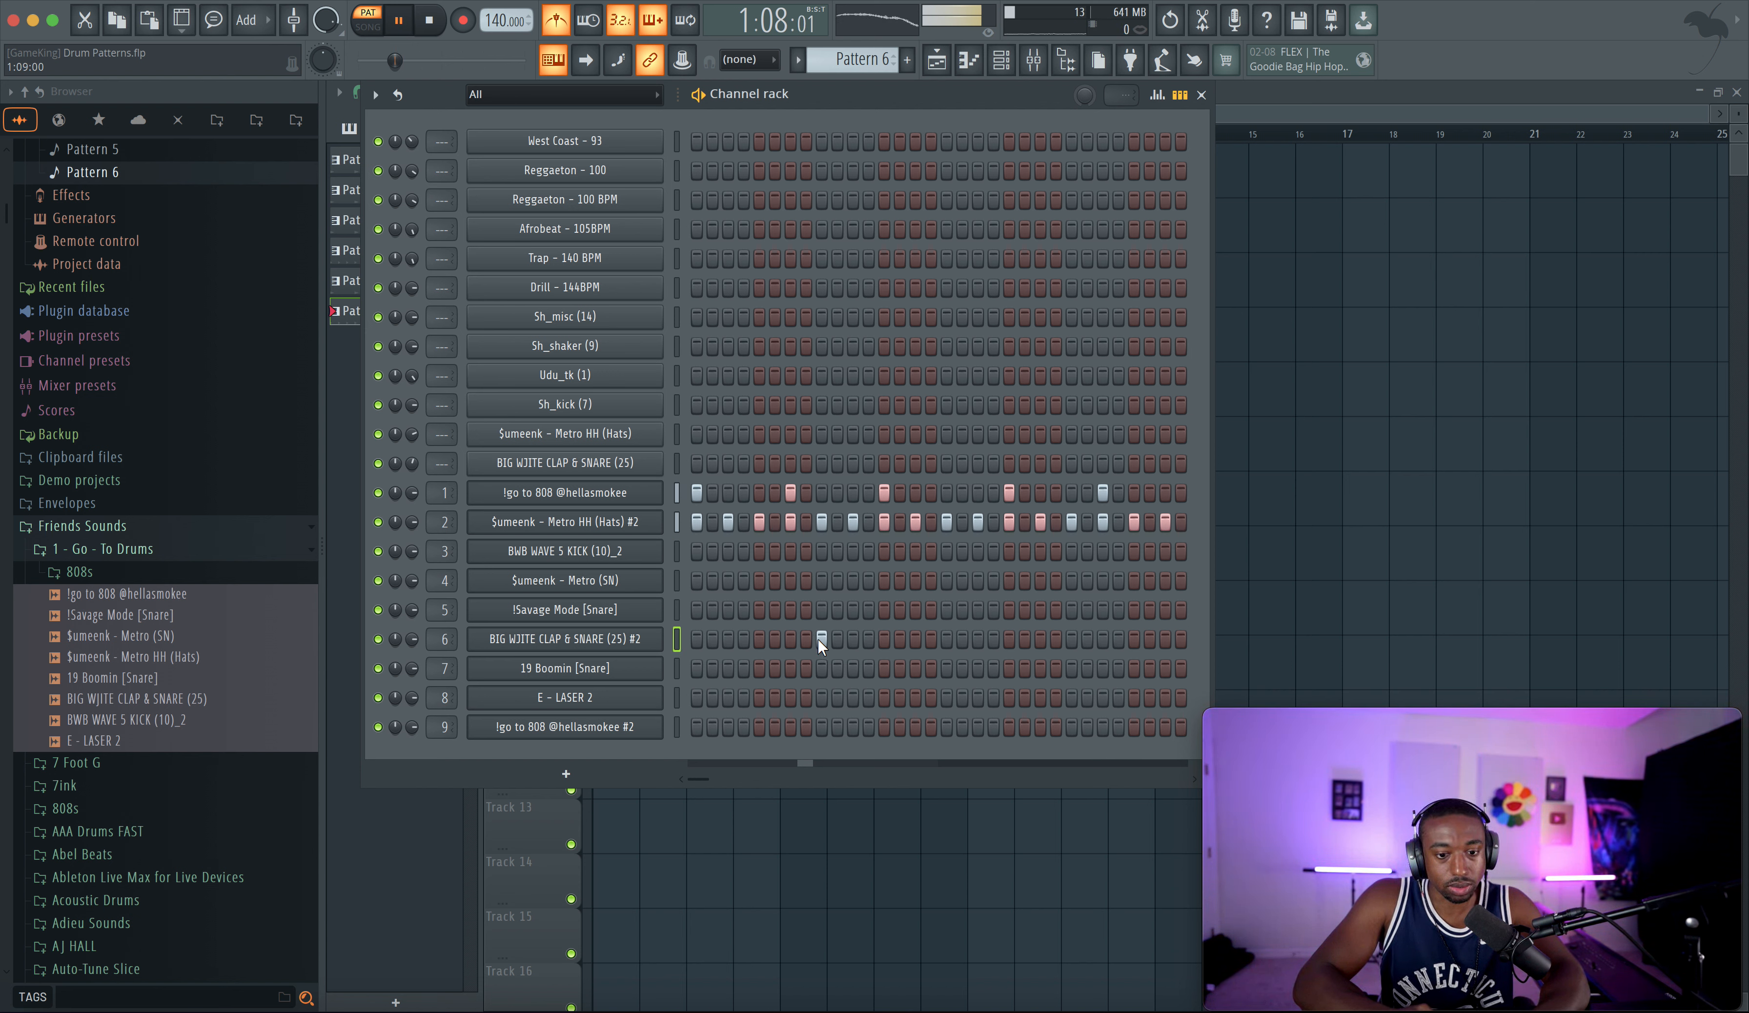
click(1072, 638)
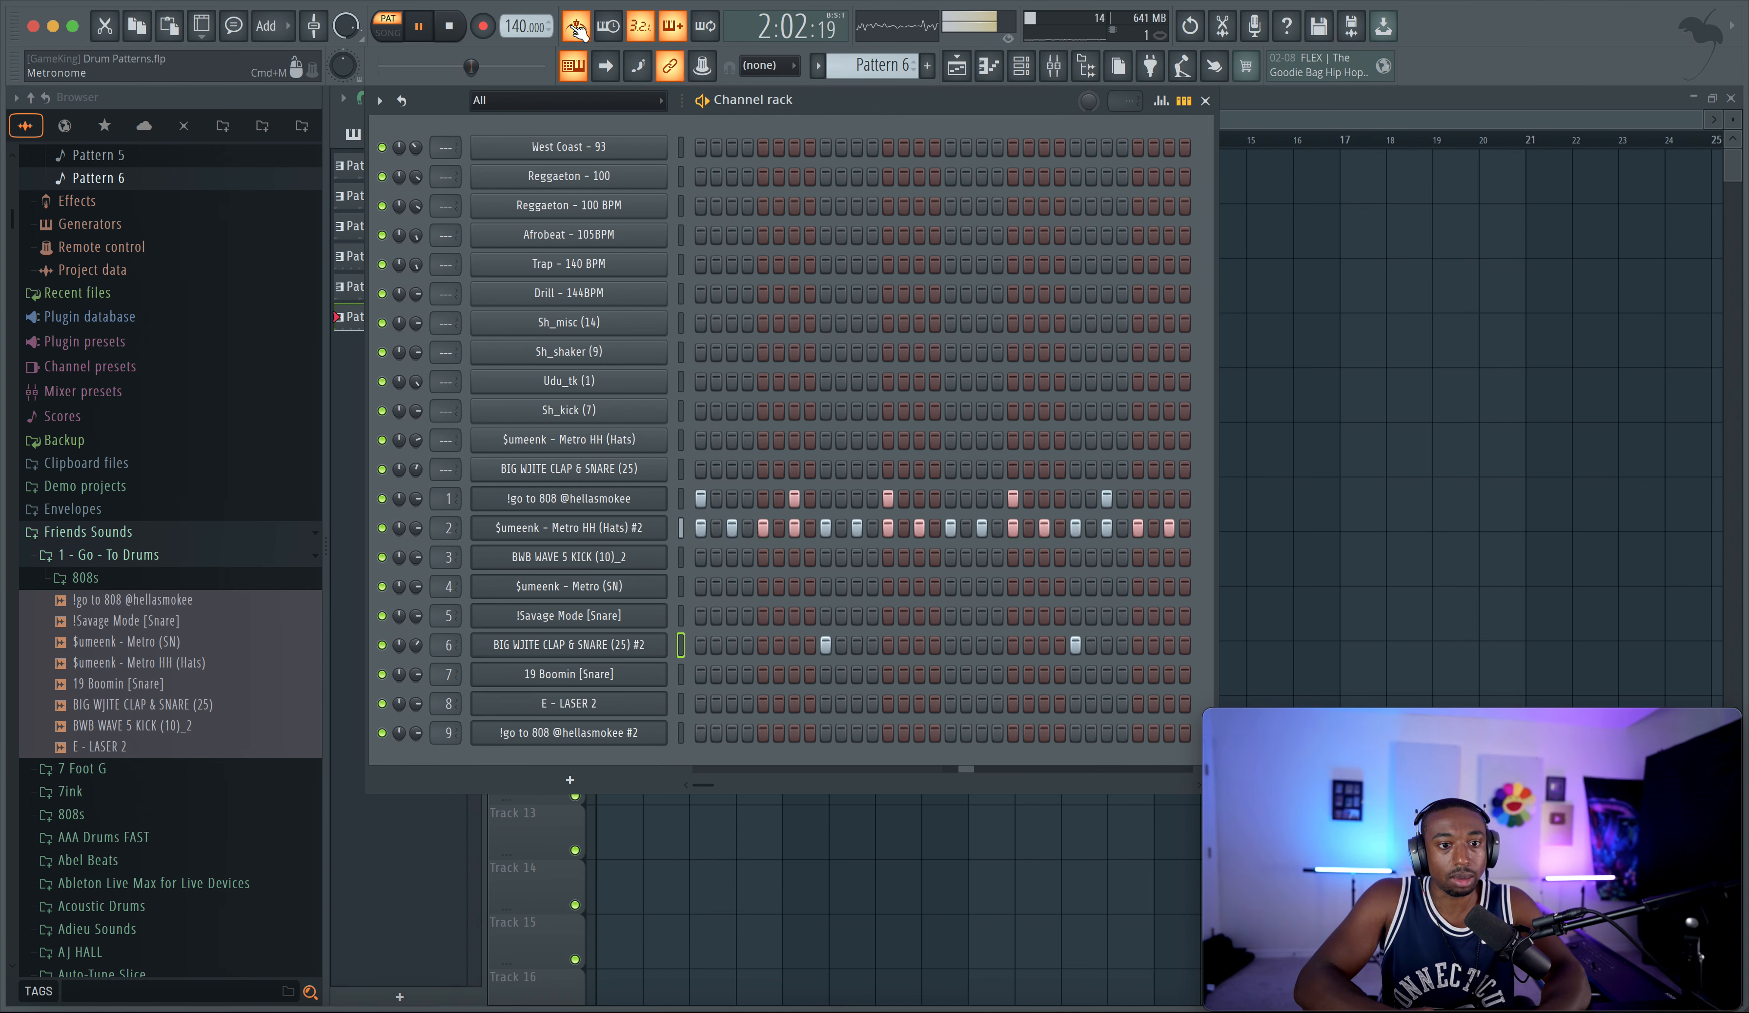
click(557, 24)
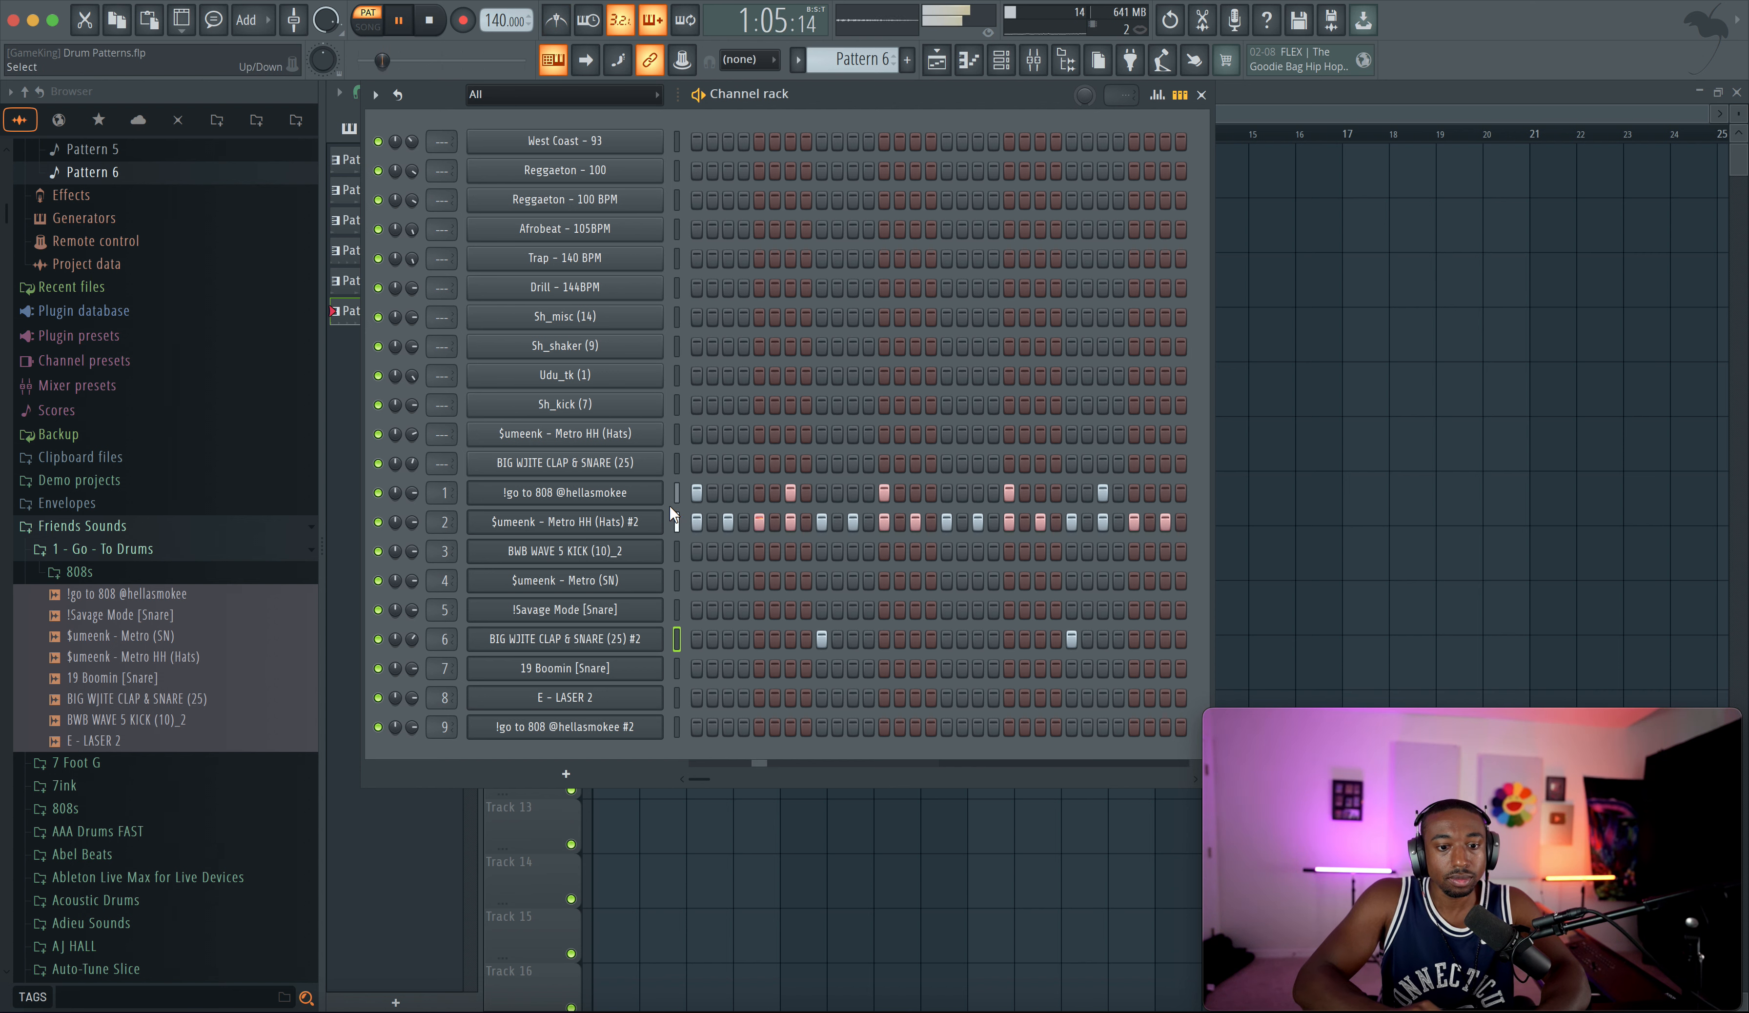
key(space)
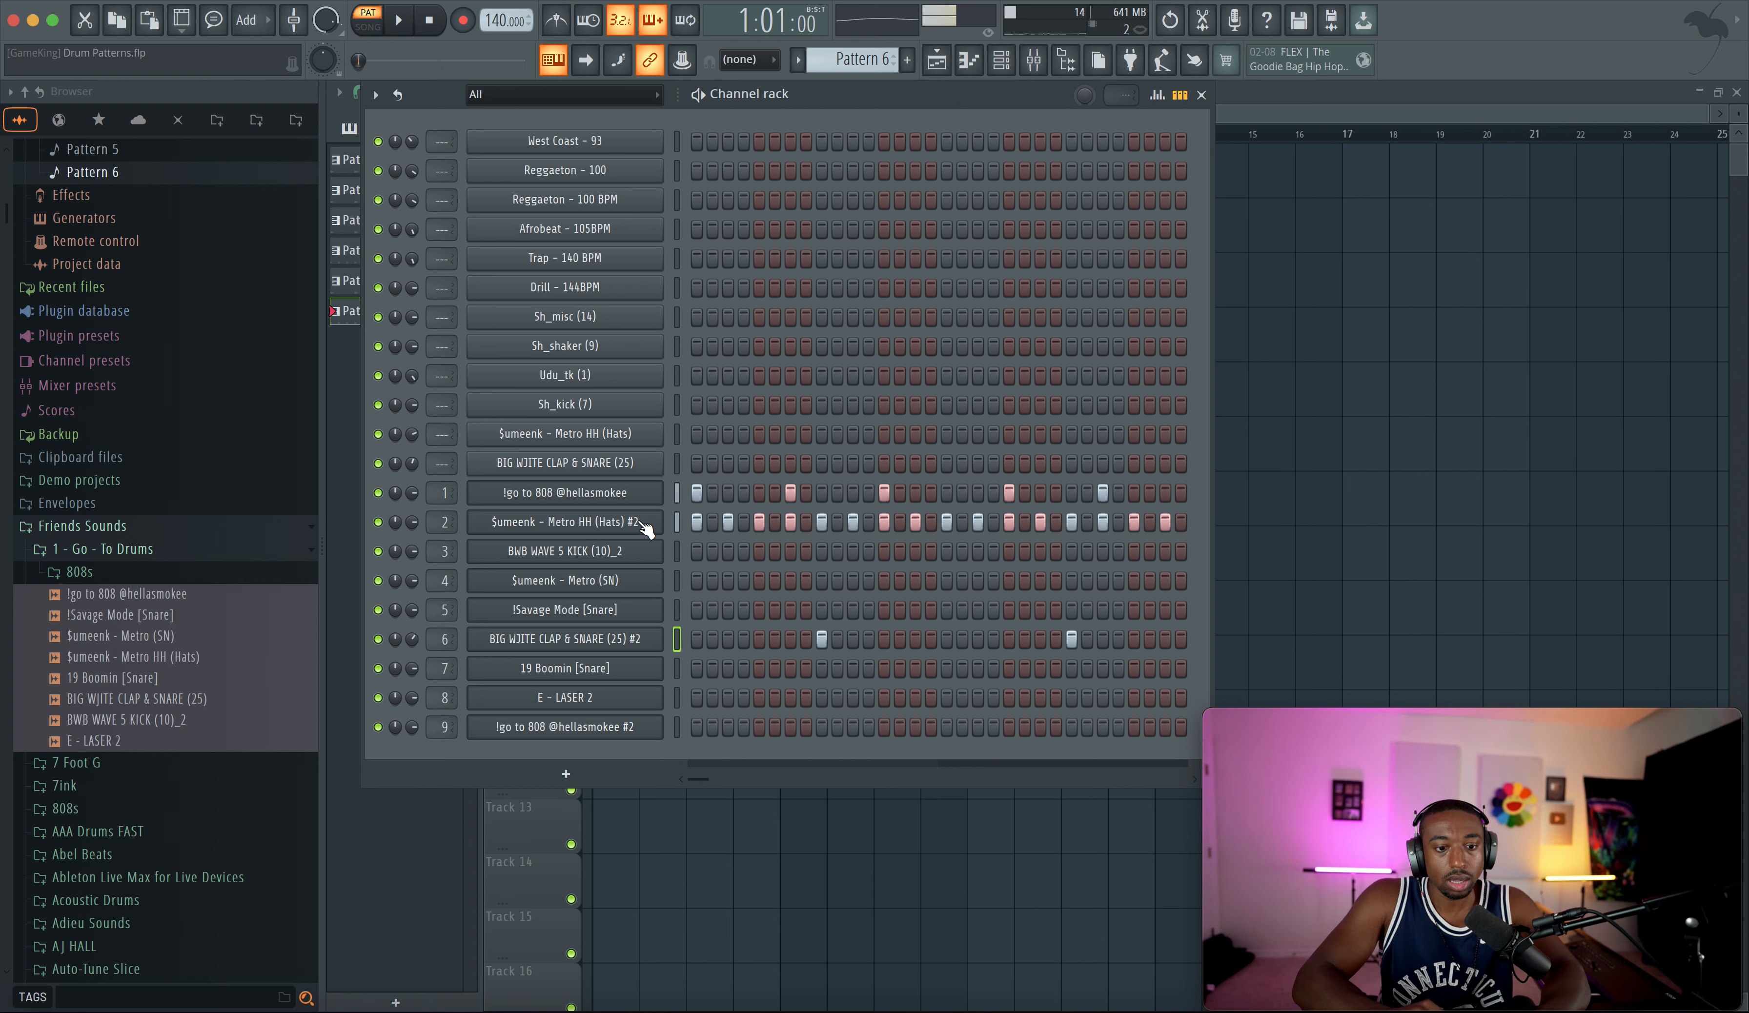
- Show the Repeat values of the $umeenk - Metro HH (Hats) #2 channel in the graph editor
click(1158, 96)
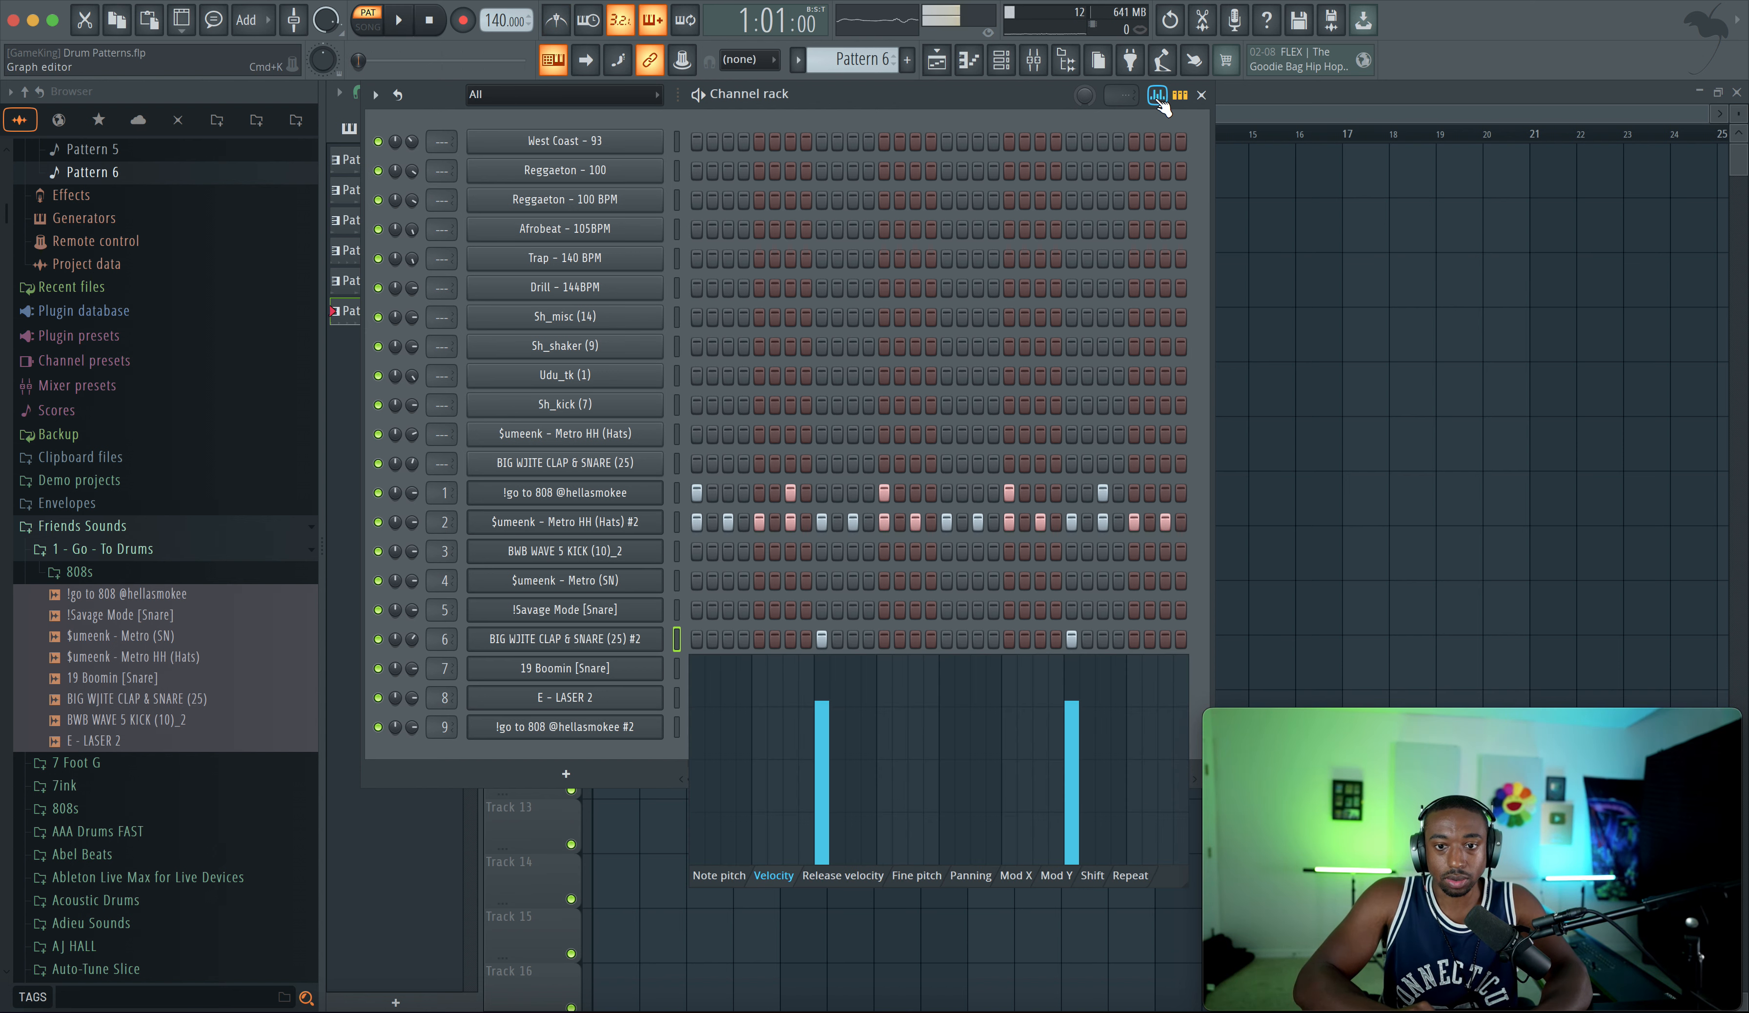
click(1126, 875)
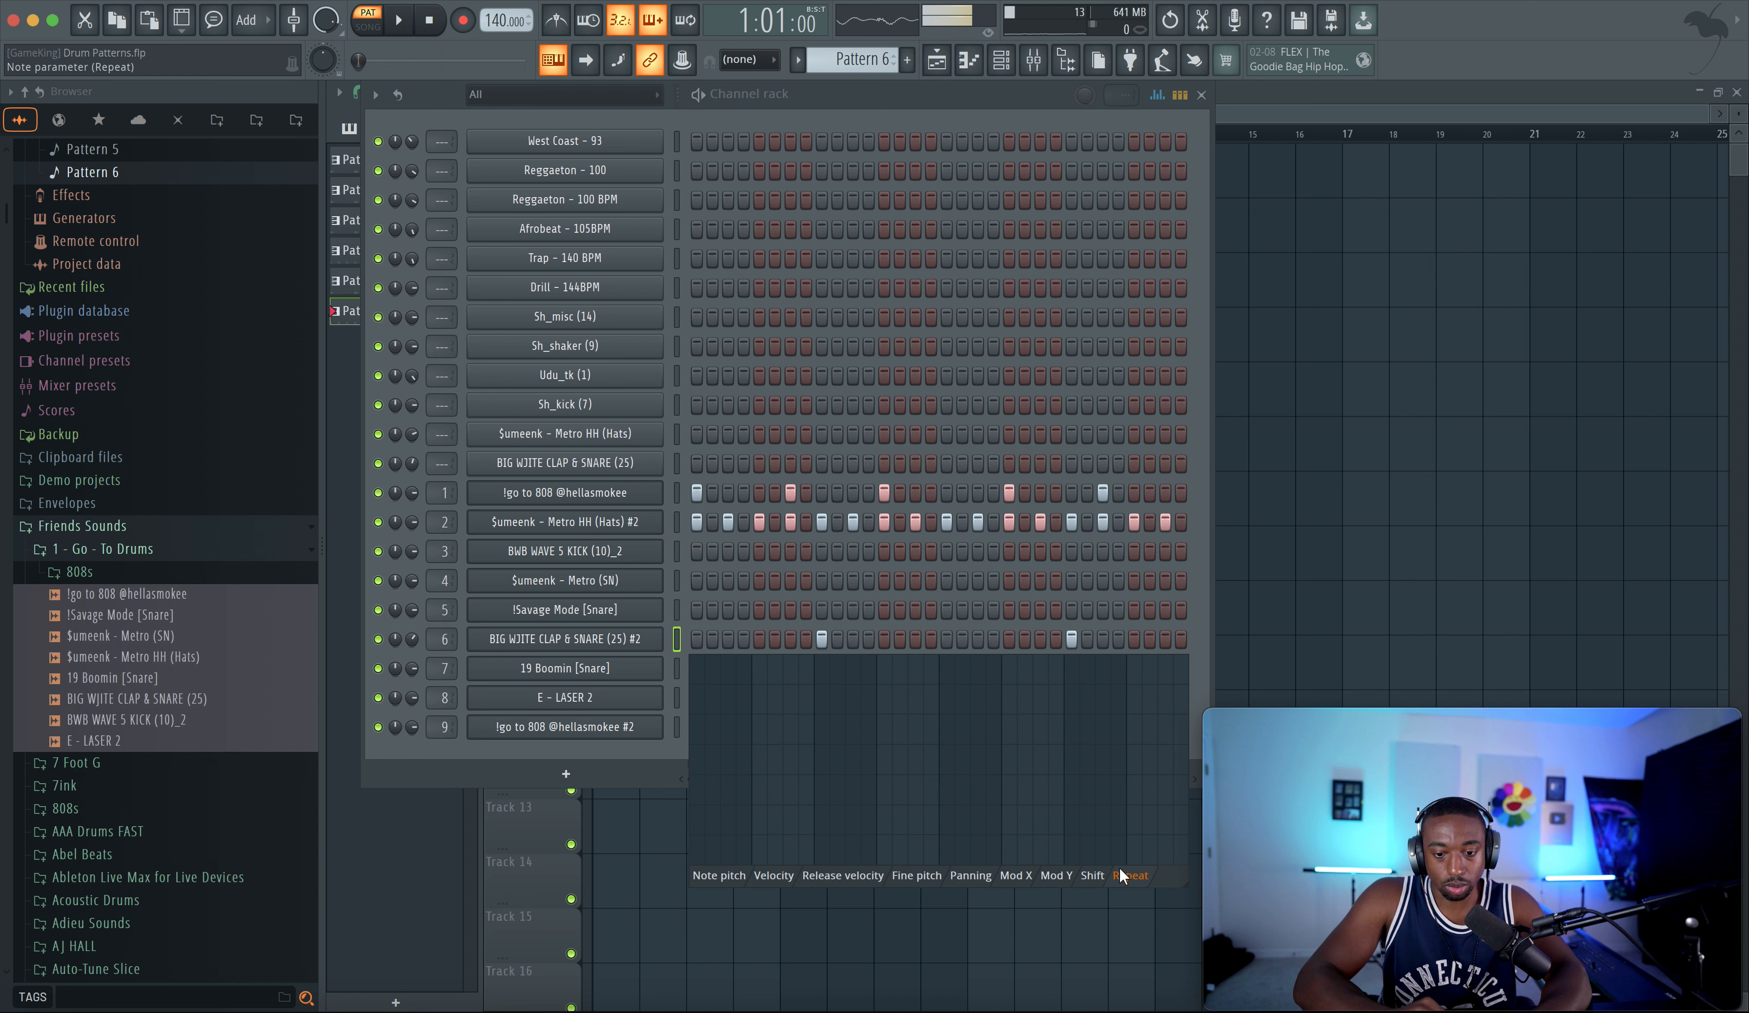
click(678, 546)
click(678, 523)
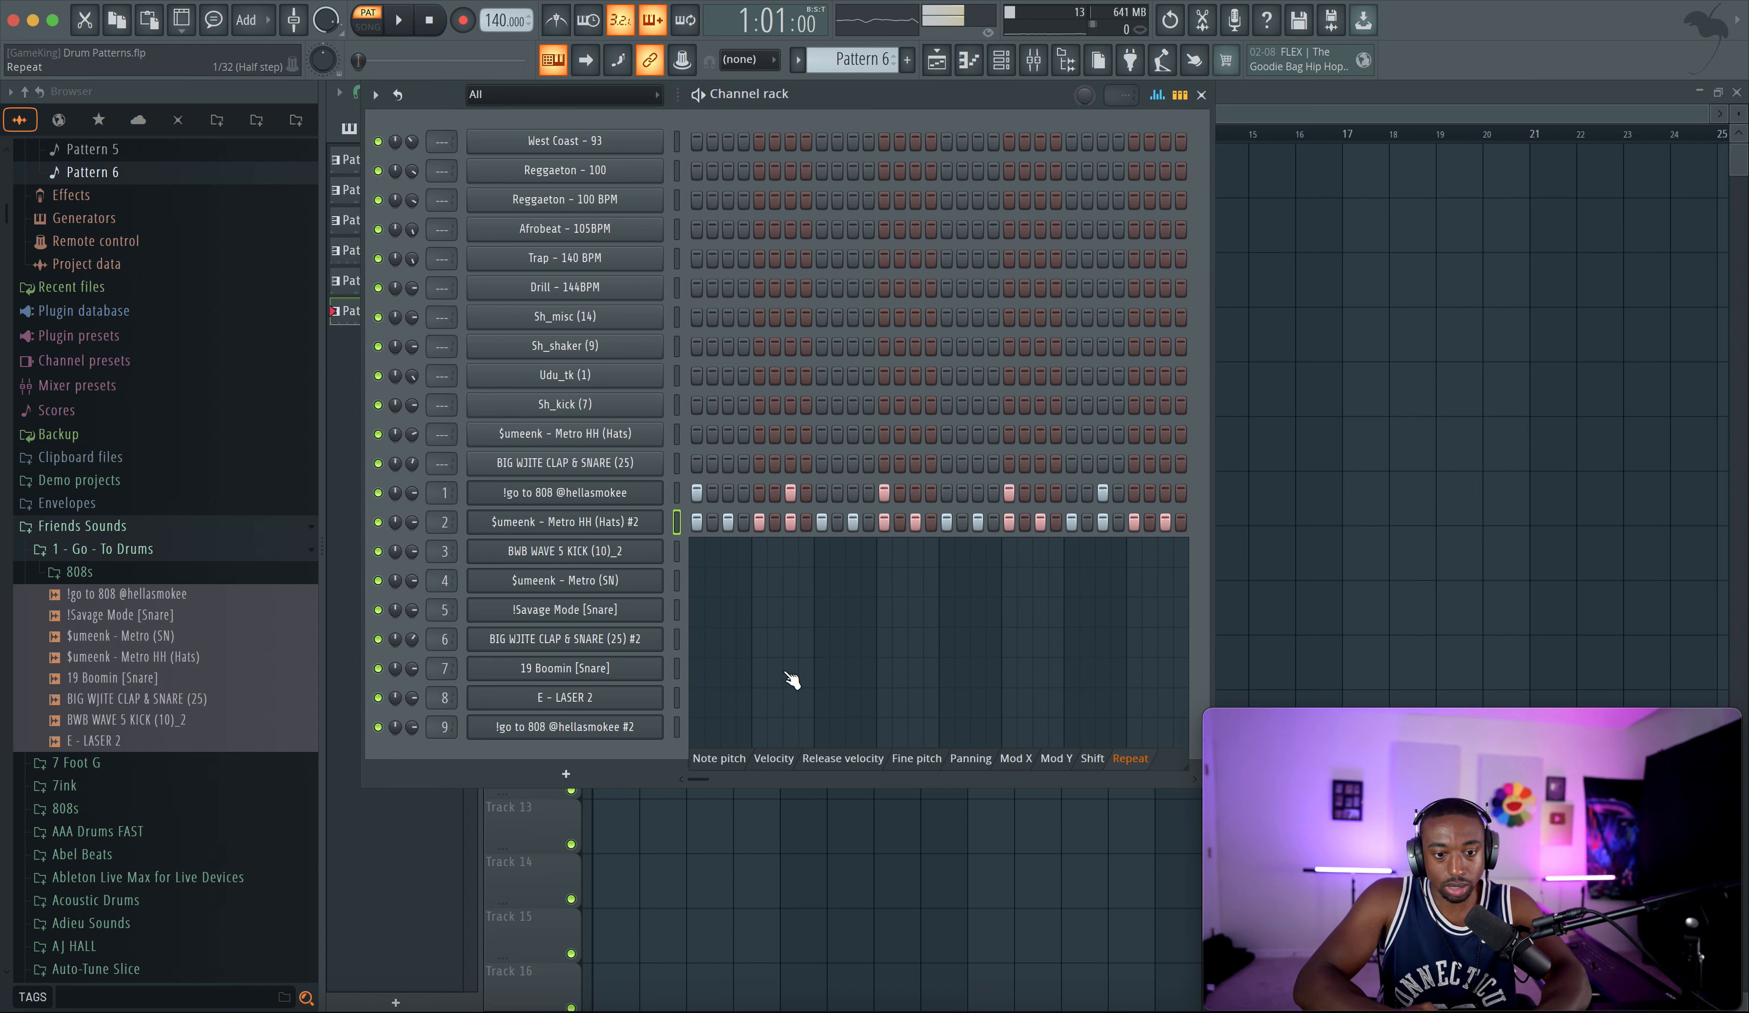
click(791, 654)
key(space)
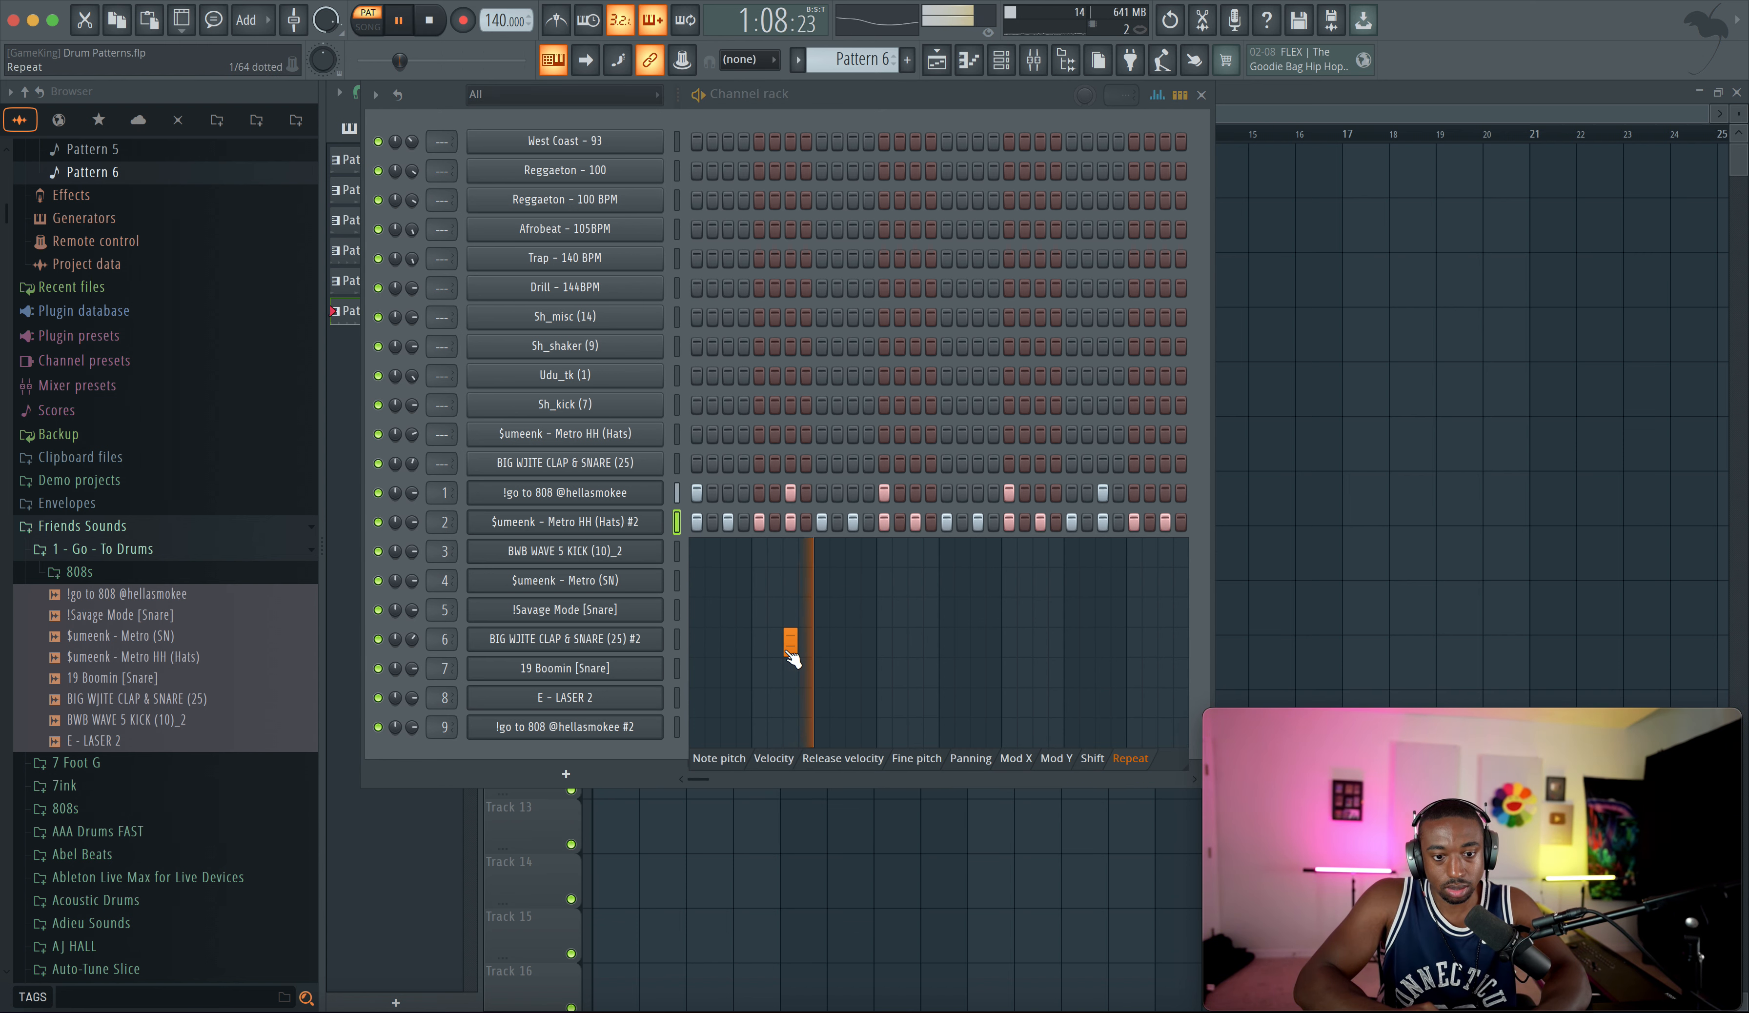
key(space)
right_click(789, 694)
- Set 1/64 dotted repeats on hat steps 5 and 21 and a 1/16 triplet repeat on step 29, then hide the graph editor
click(762, 634)
key(space)
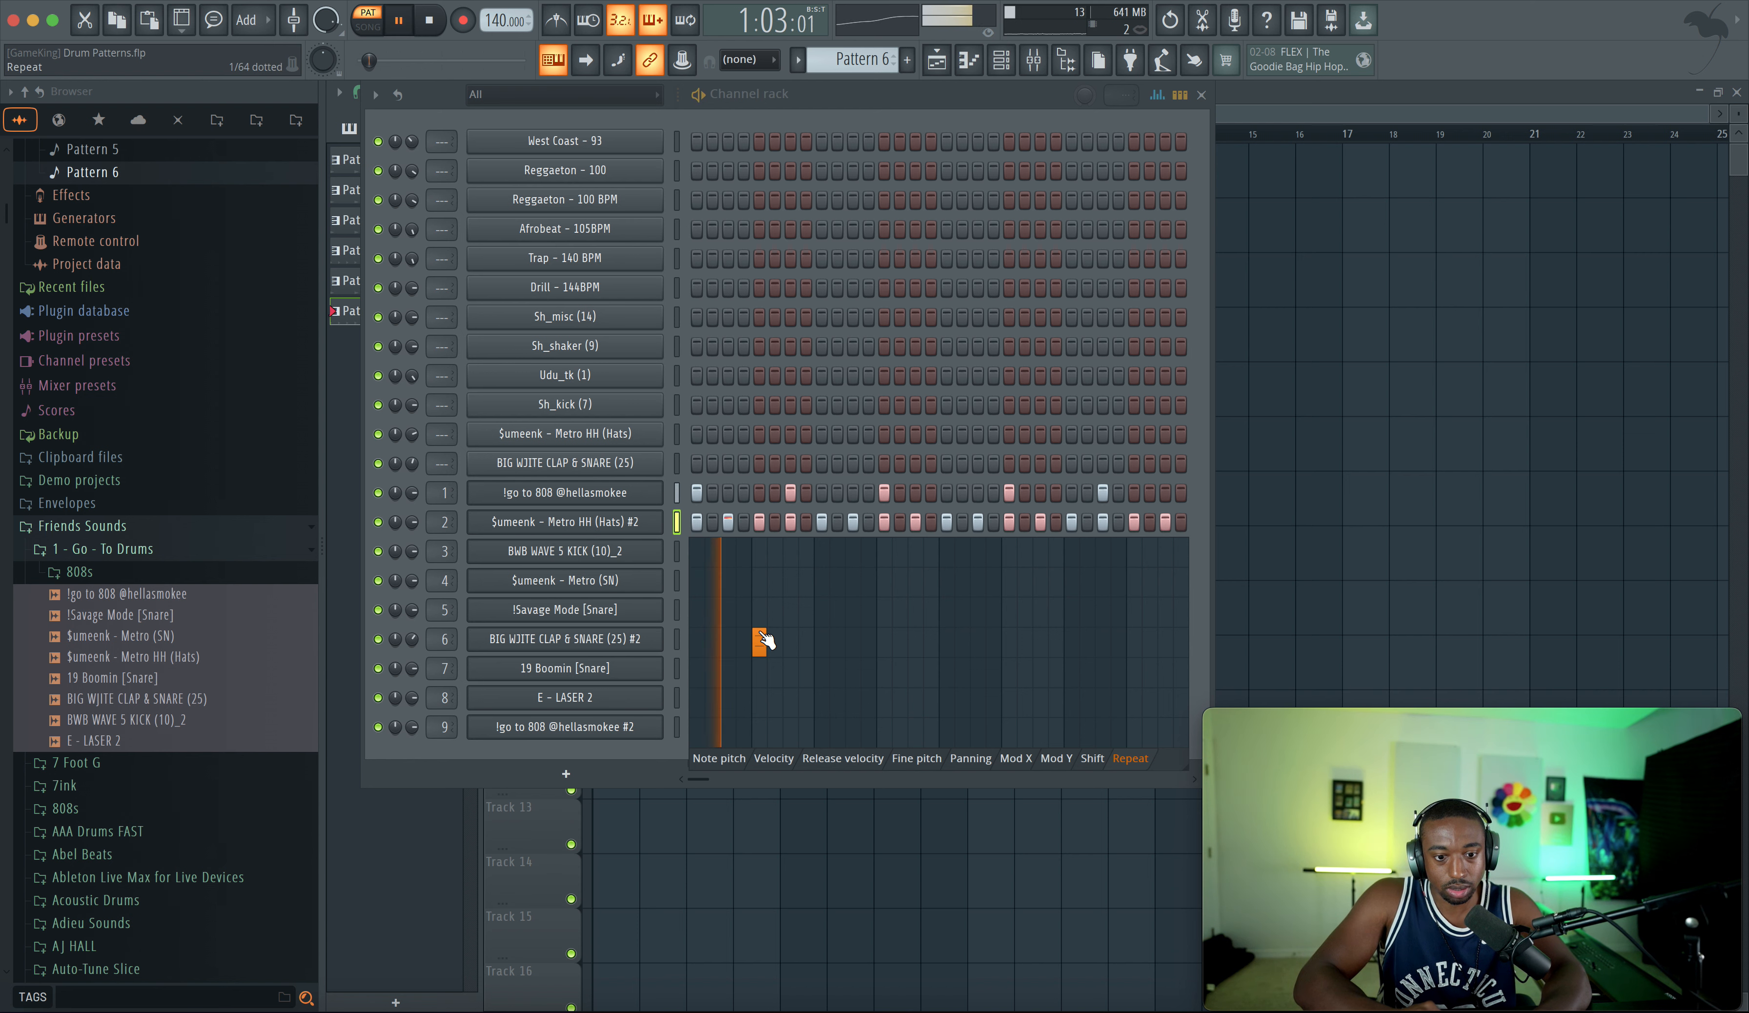
click(1008, 639)
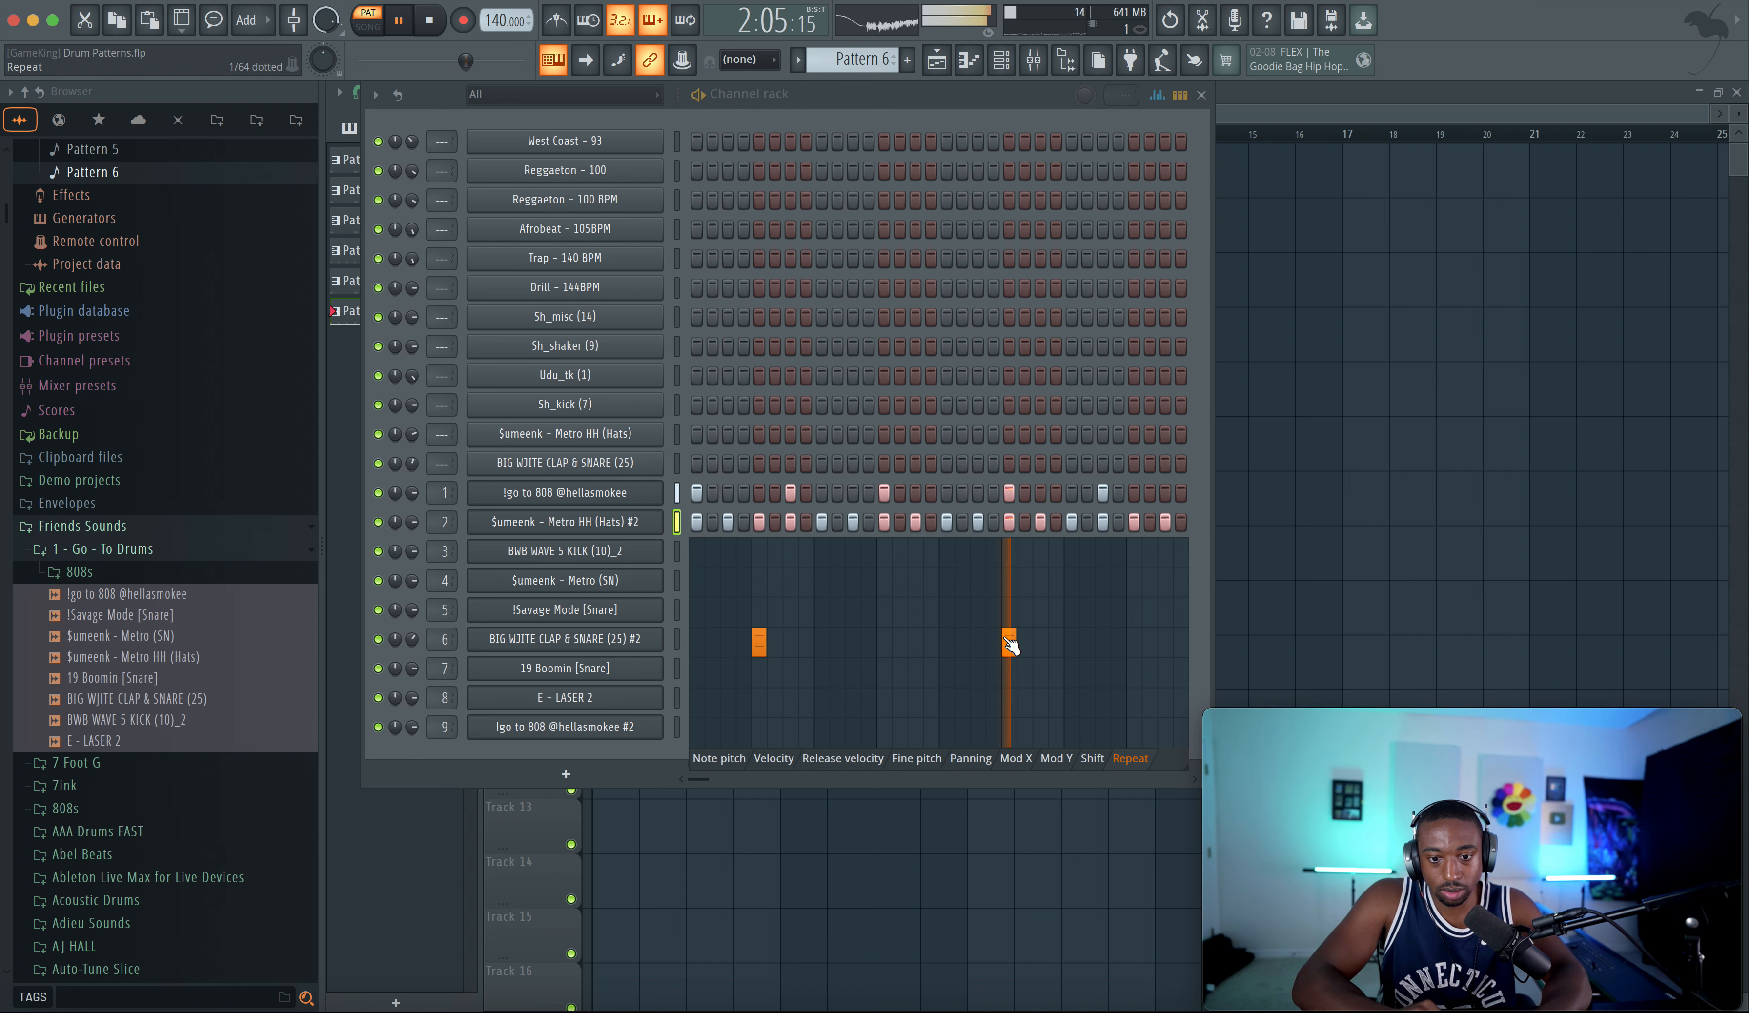
click(1134, 584)
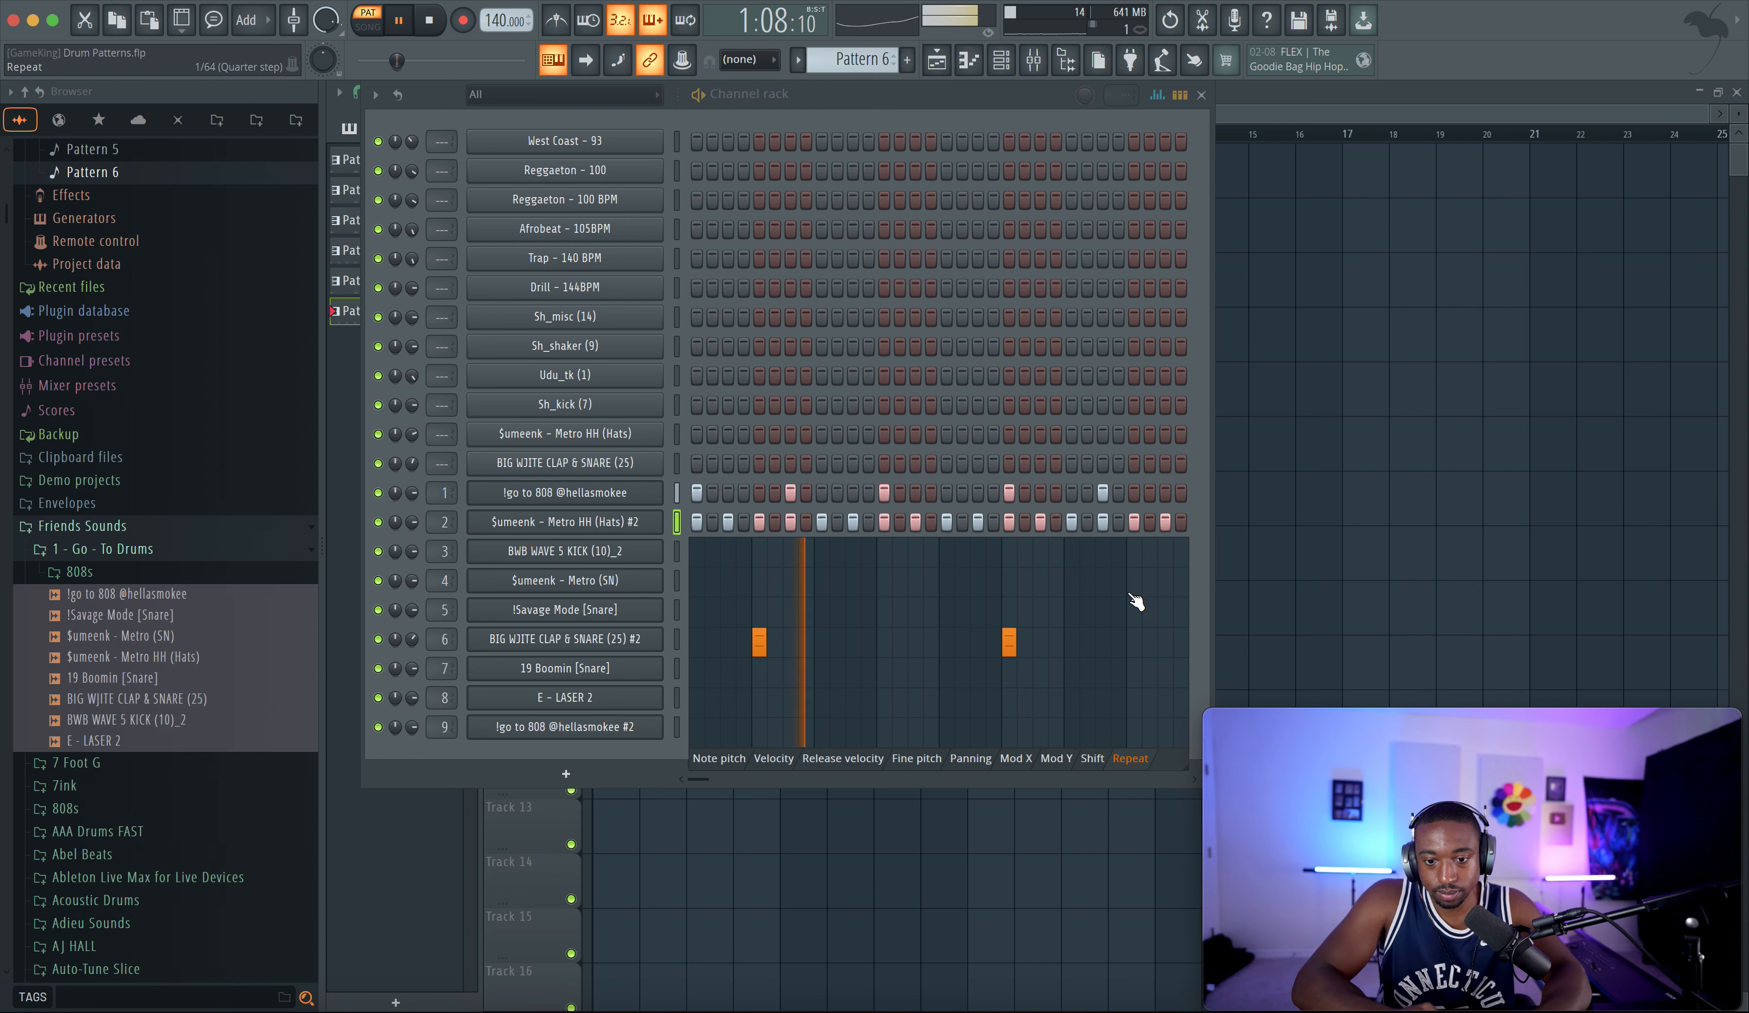
click(1137, 696)
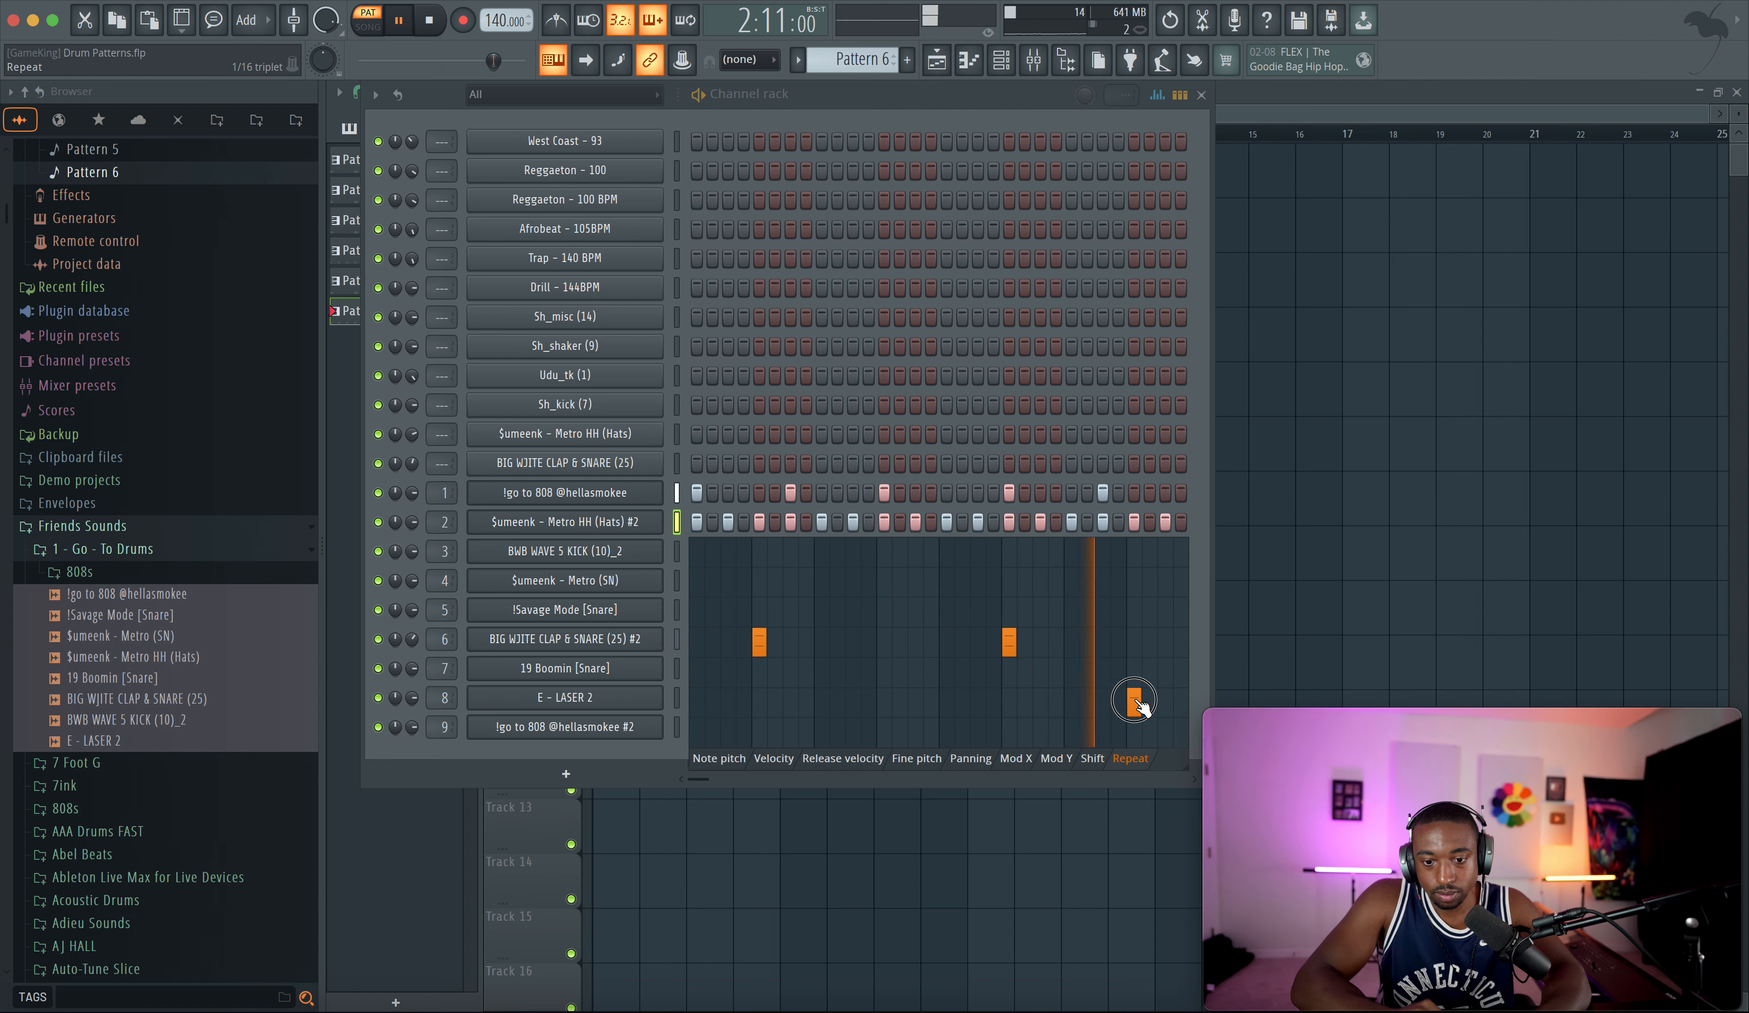
click(1158, 94)
- Set the fine time shift of the $umeenk - Metro HH (Hats) #2 channel to 0:03 and close its settings
click(547, 522)
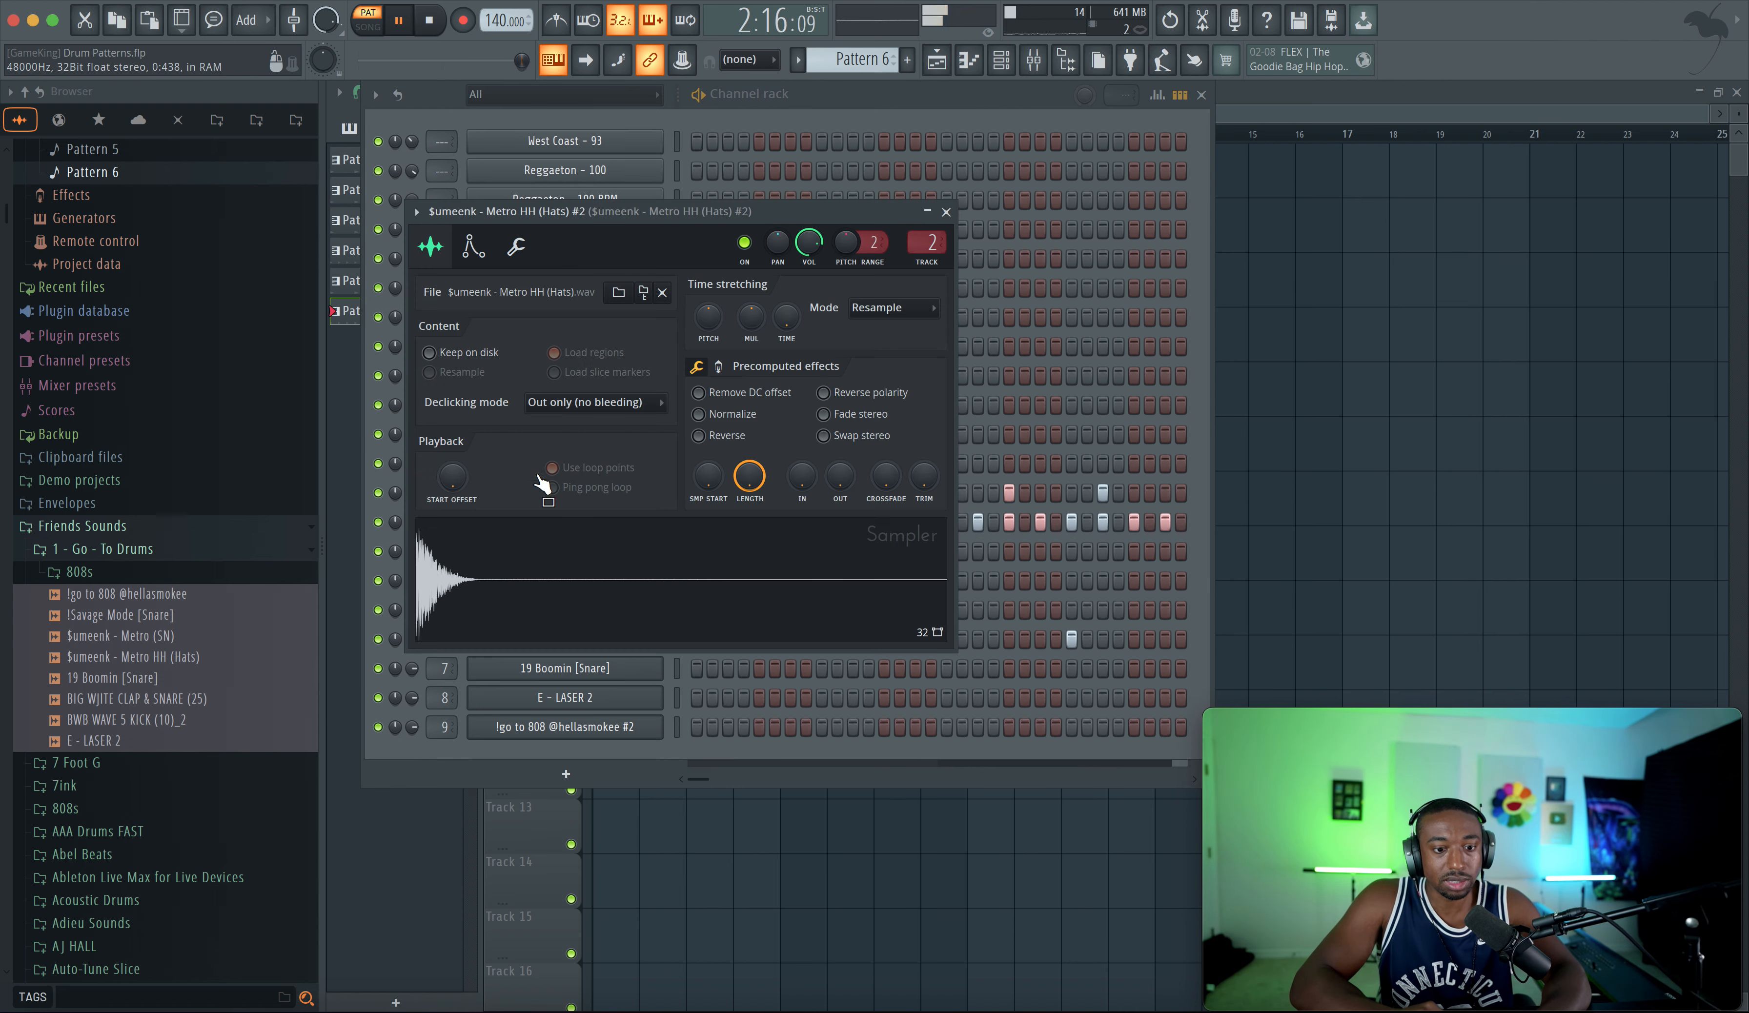
click(517, 248)
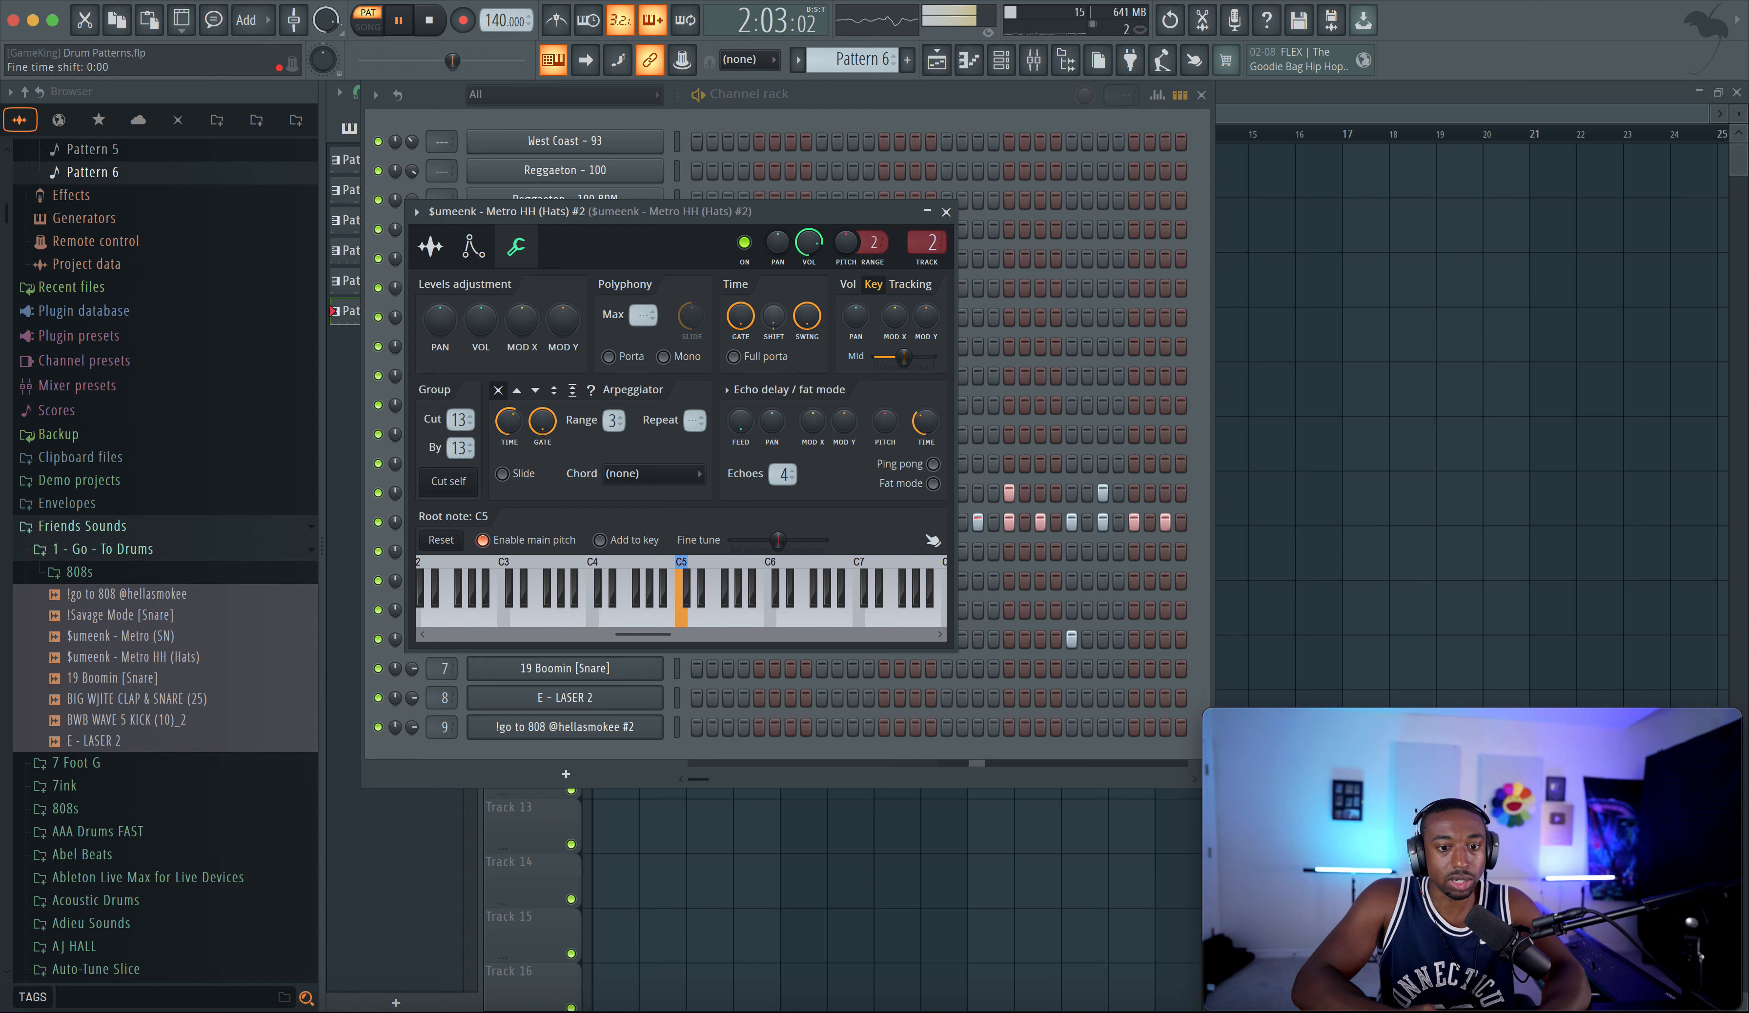
drag(774, 315, 773, 309)
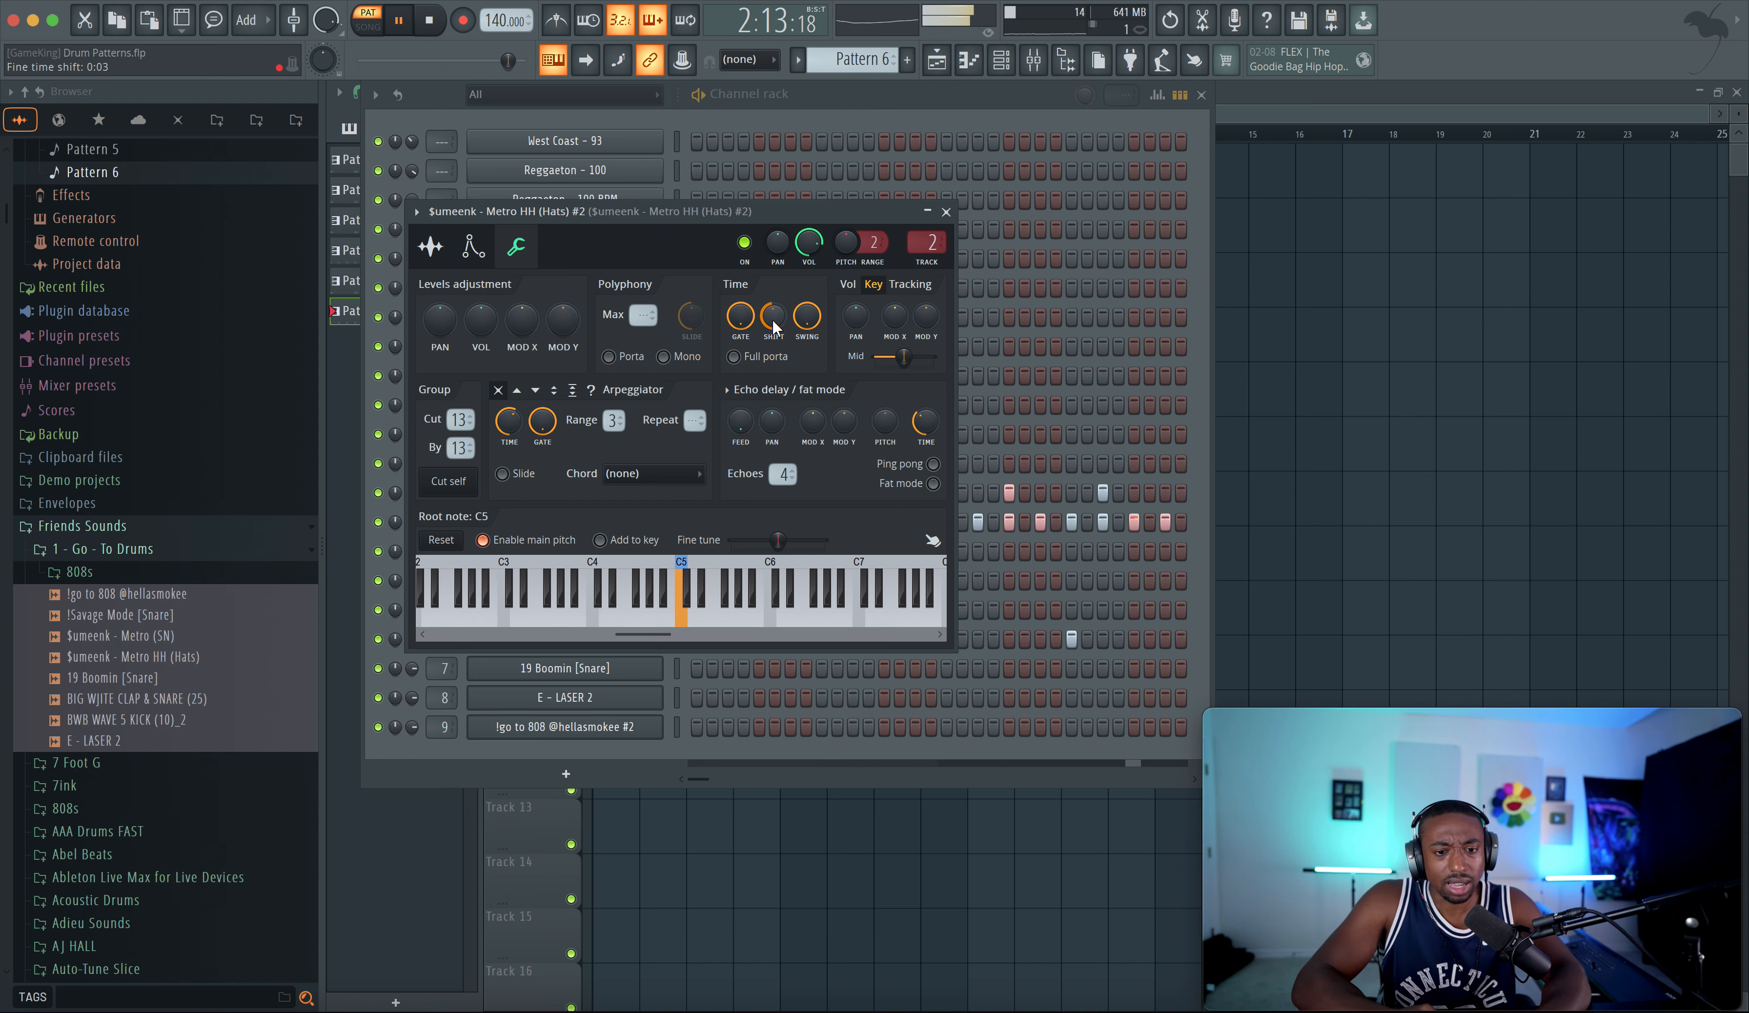
click(946, 211)
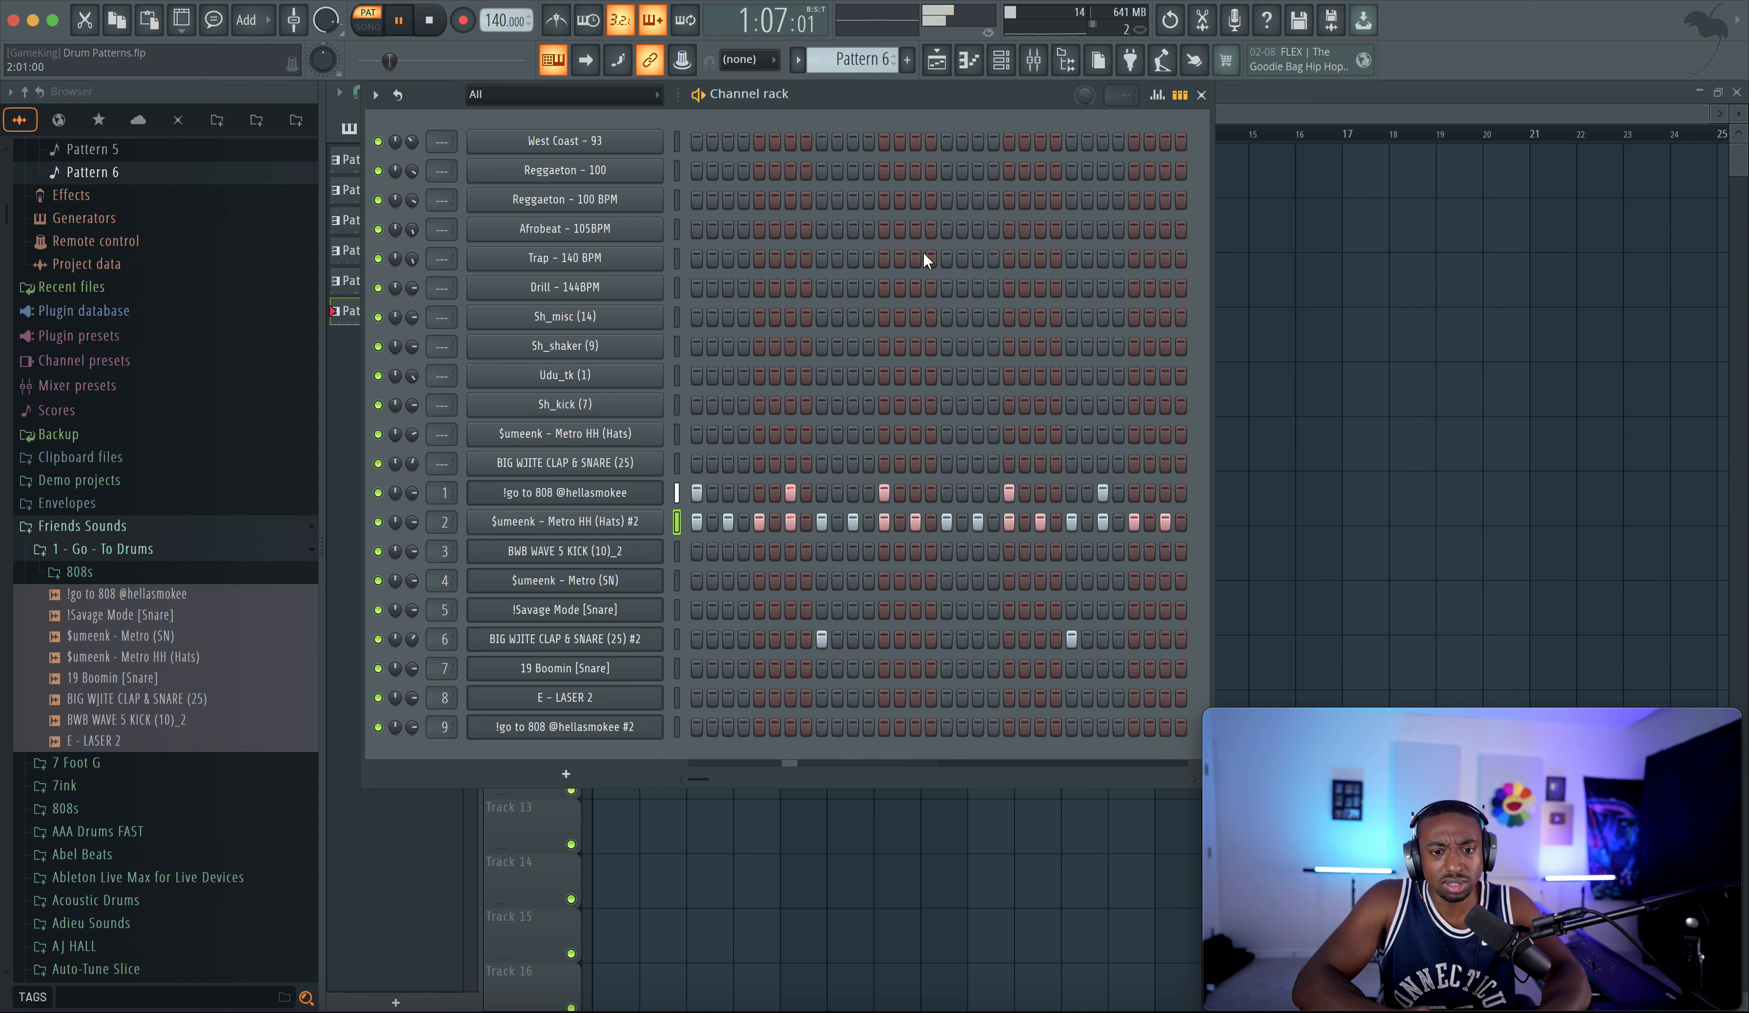
- Set the first !go to 808 channel's fine time shift to 0:01 and briefly check the levels in the mixer
click(565, 493)
click(490, 221)
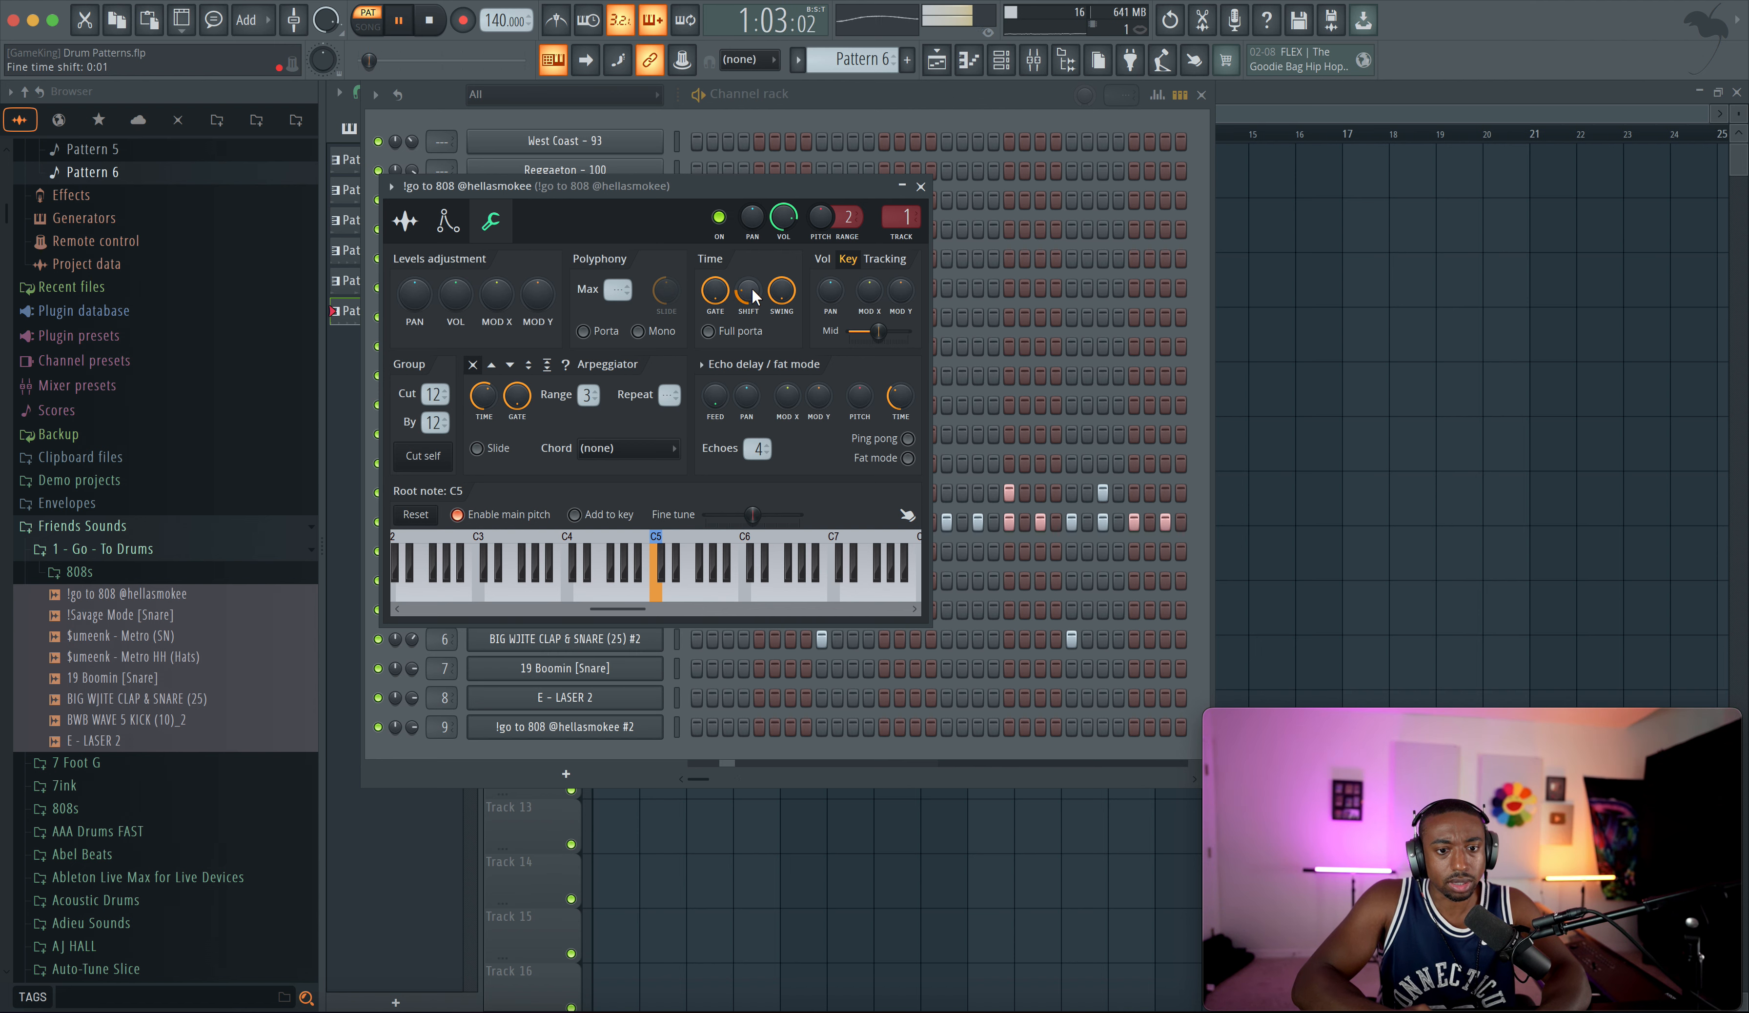
click(784, 218)
click(921, 187)
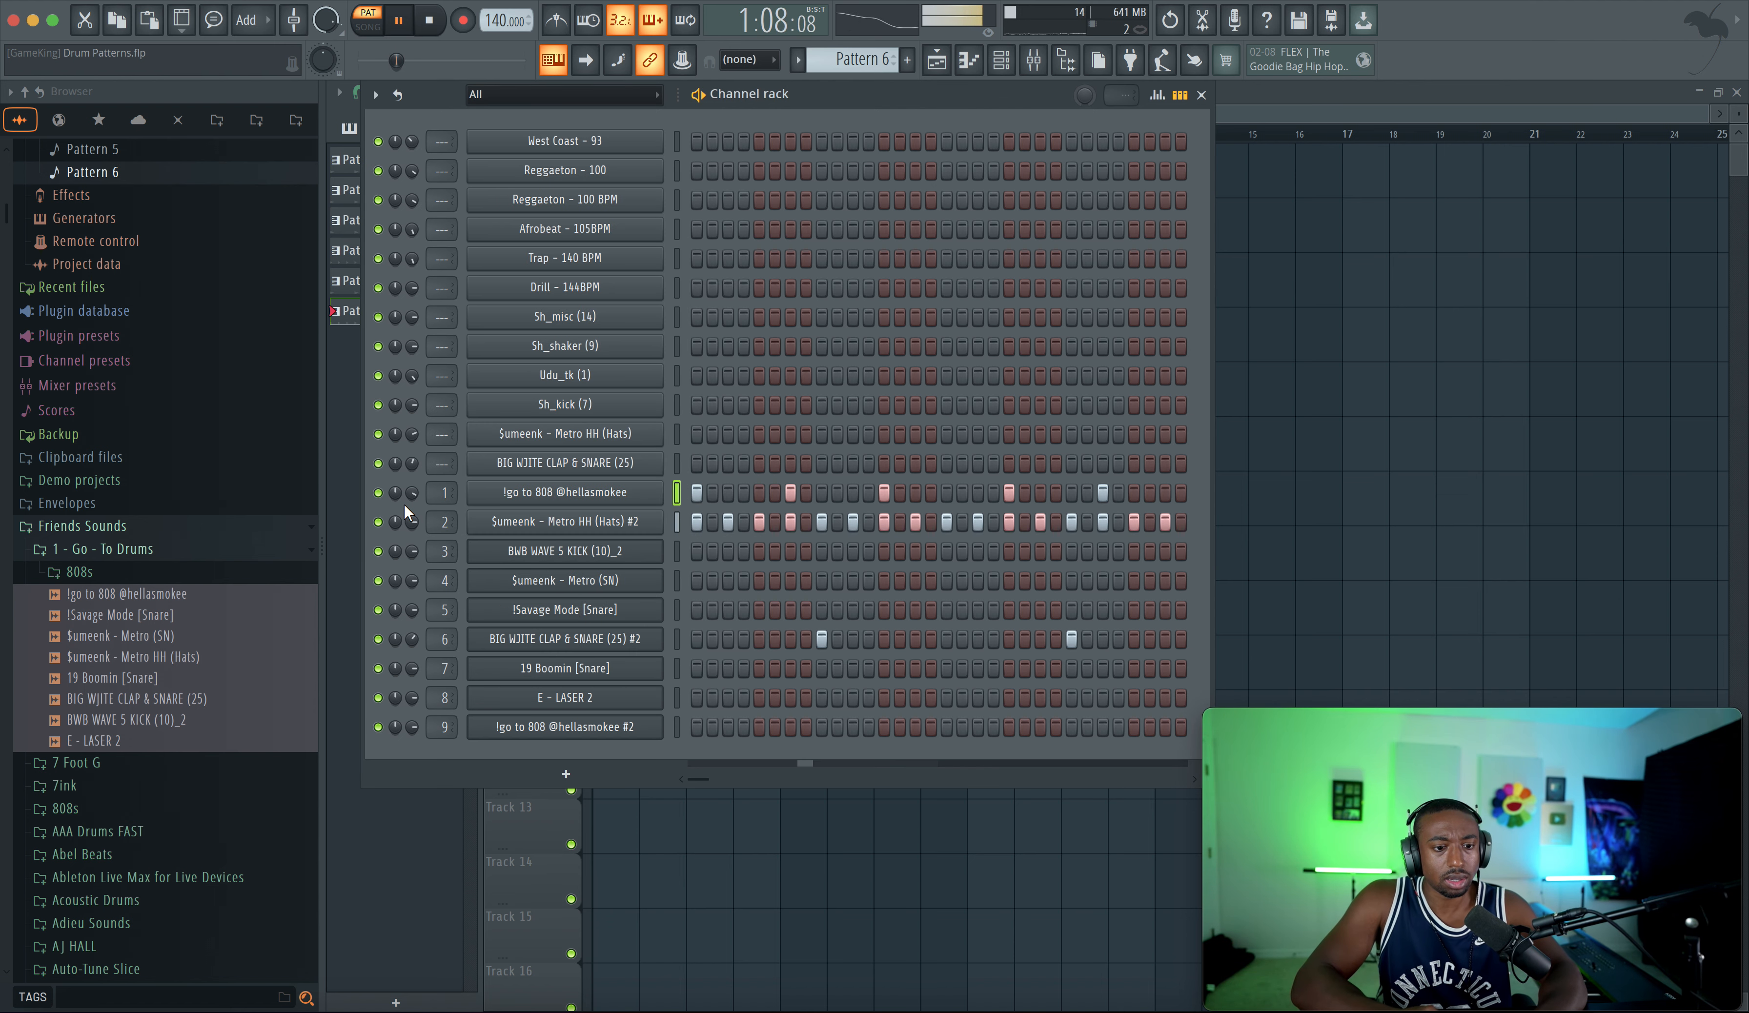
click(1038, 60)
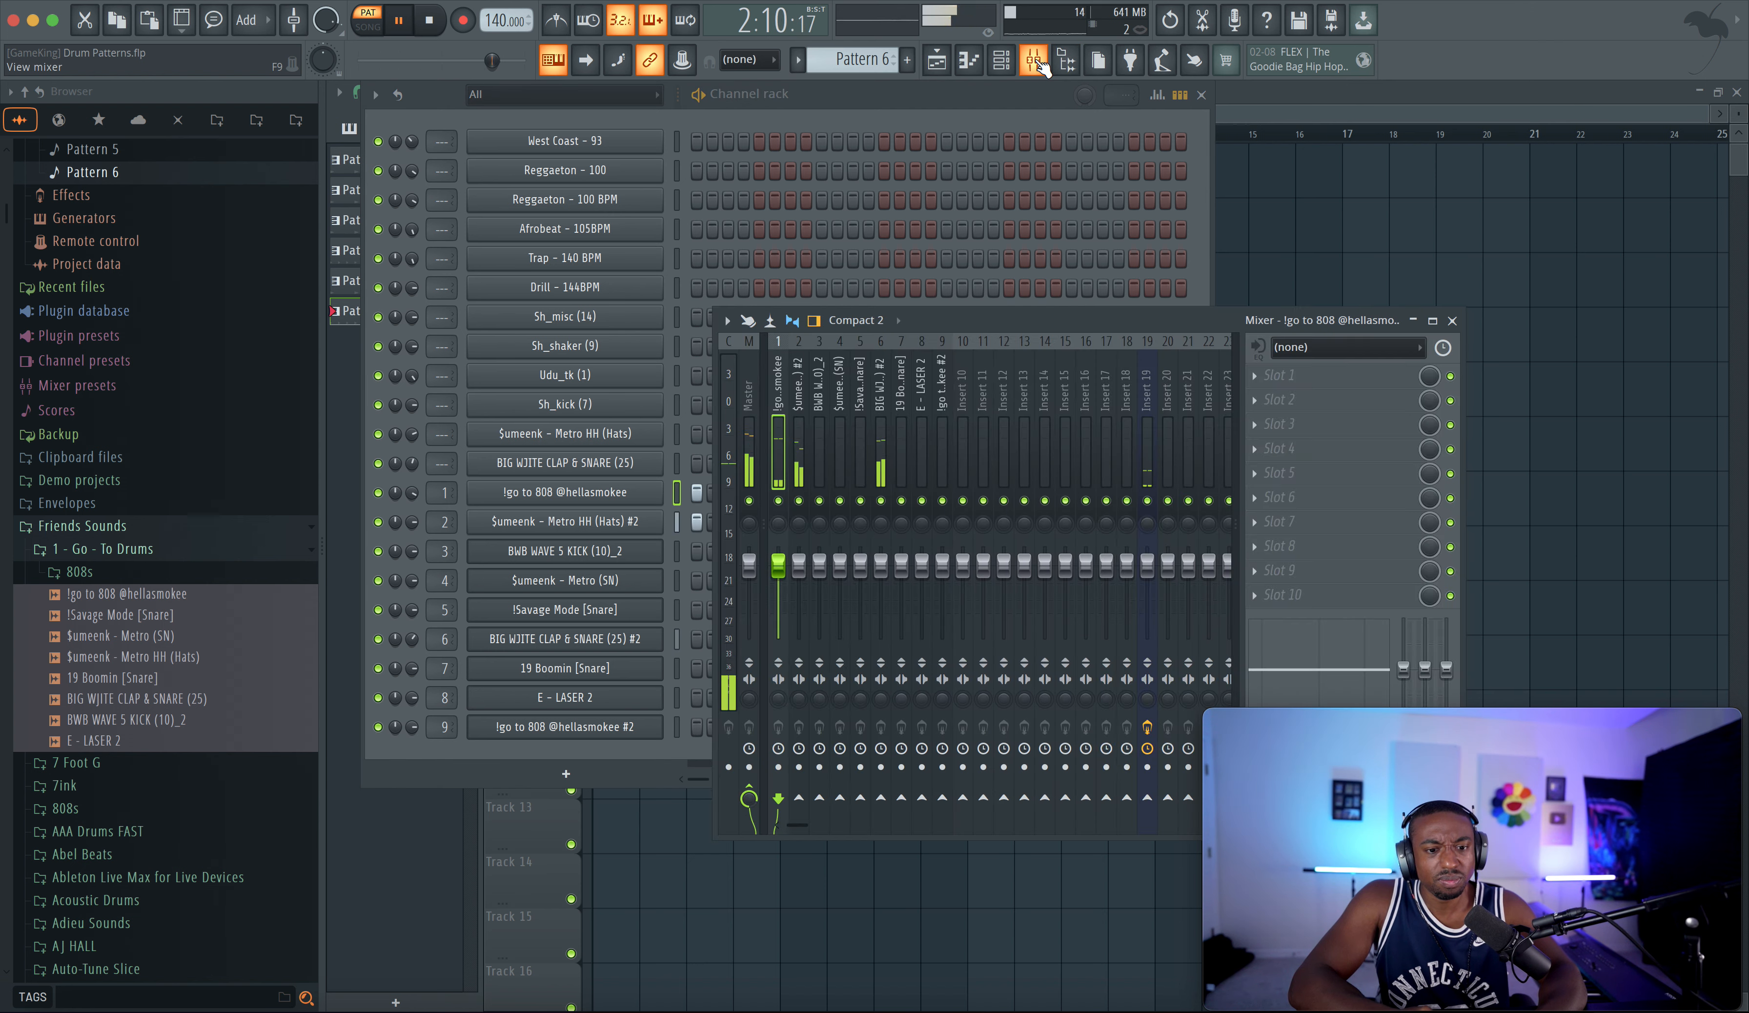
click(1038, 60)
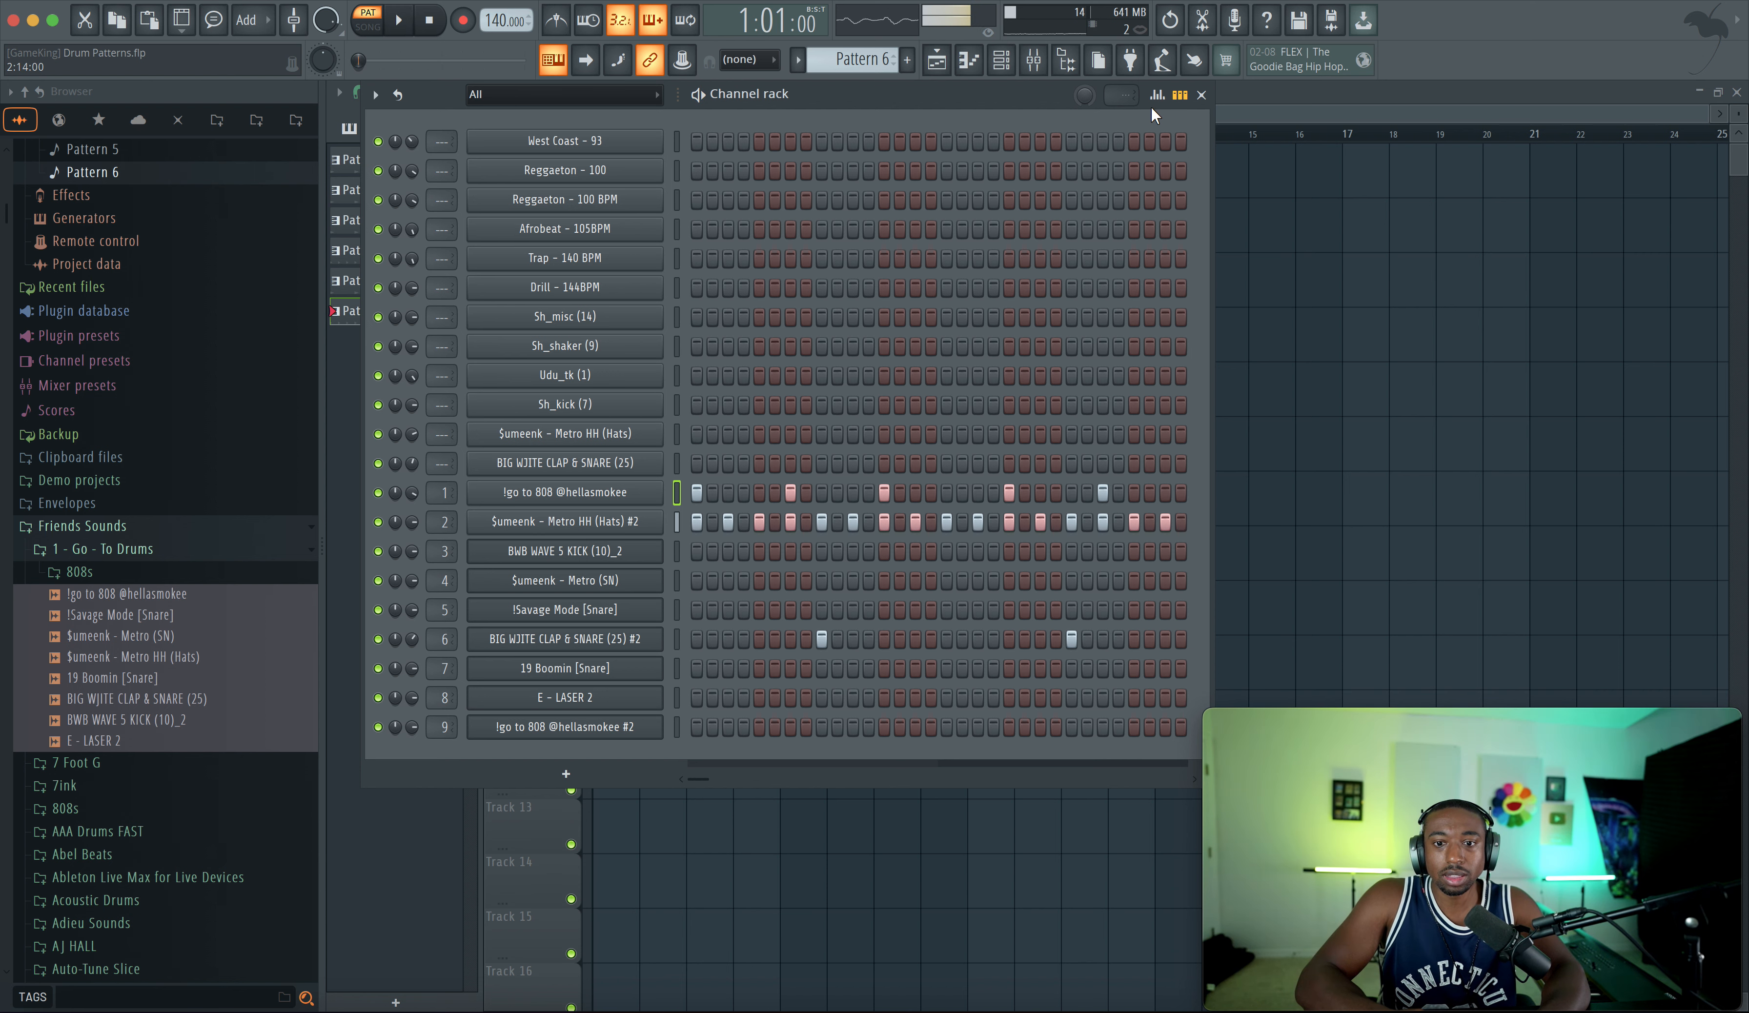
- Switch to the empty Pattern 7 and set it up with a tempo of 84 BPM and a main swing of 46%
scroll(876, 61, up, 1)
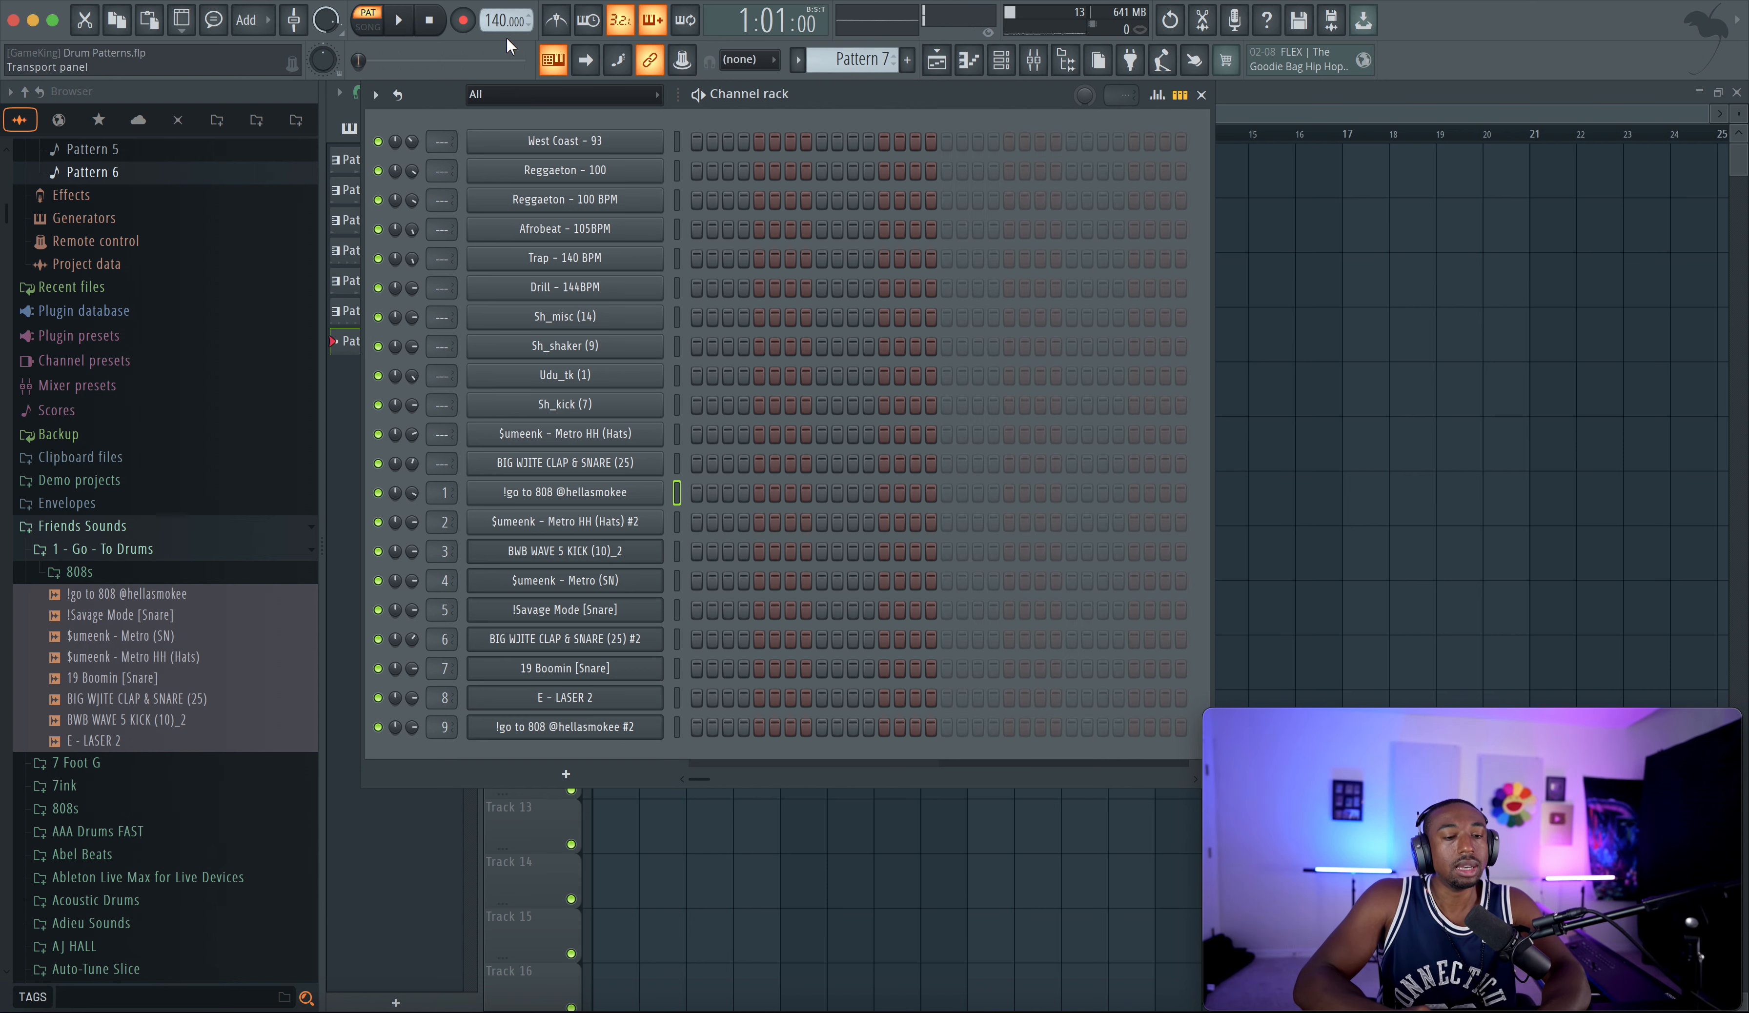
drag(496, 21, 495, 49)
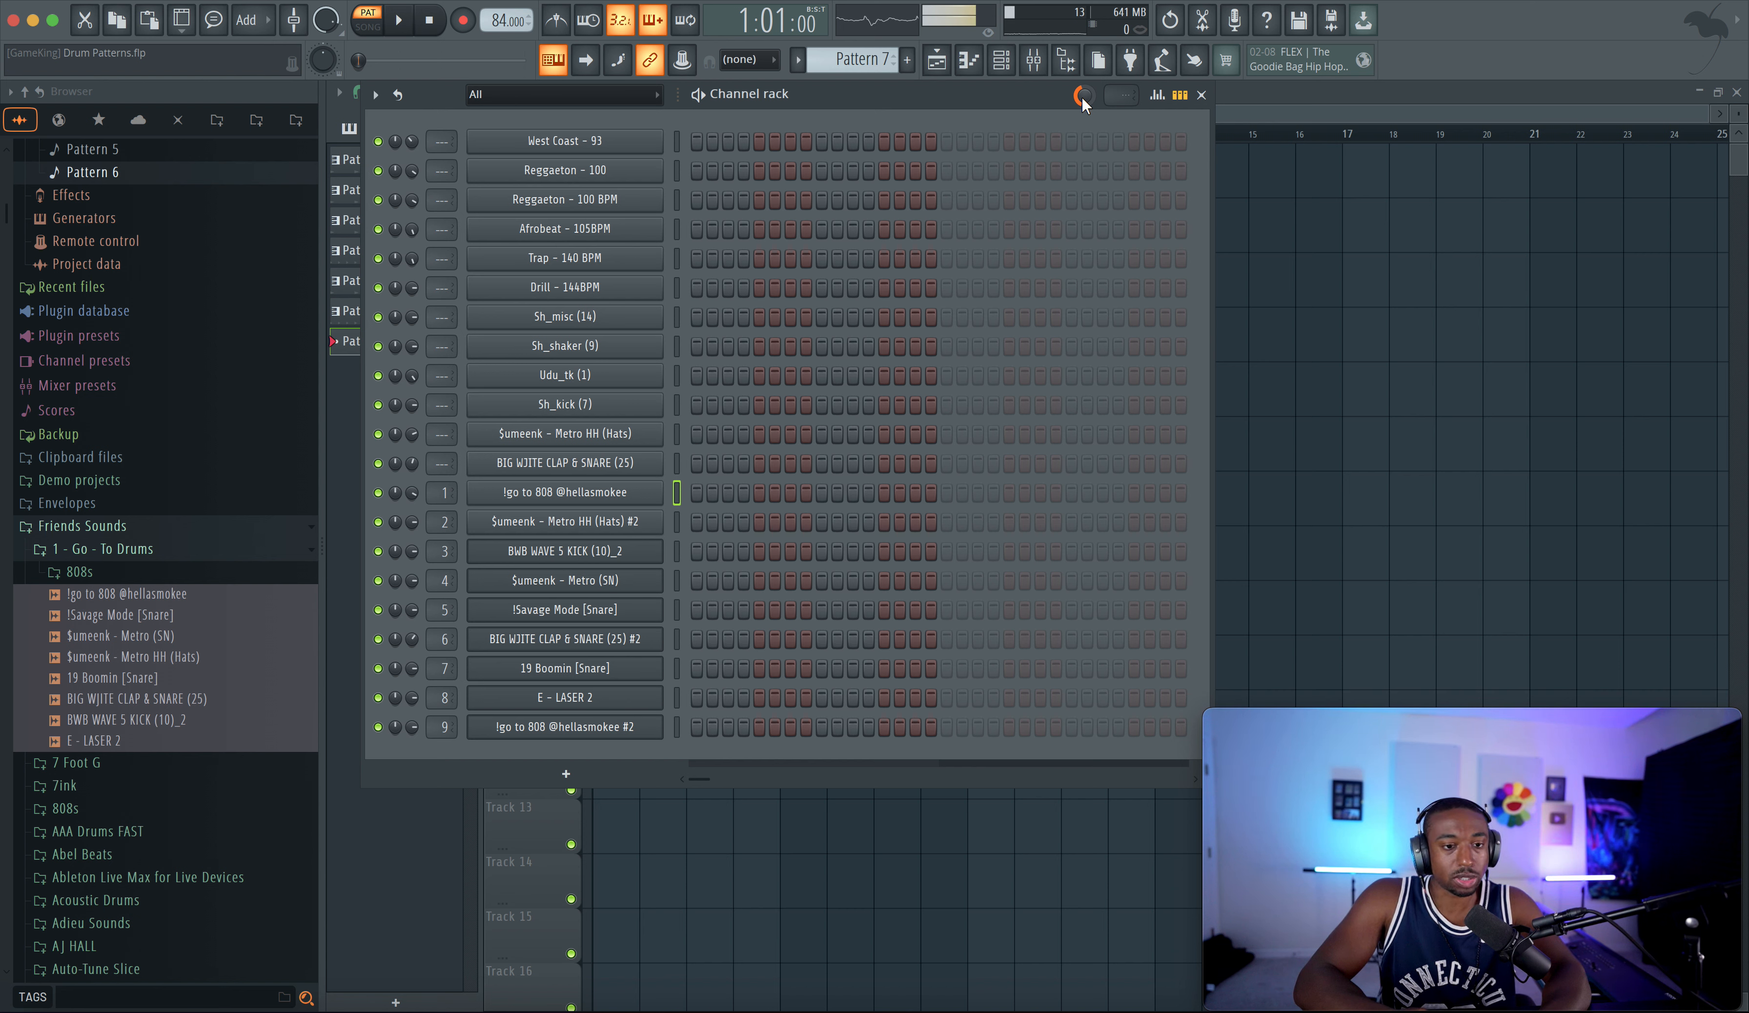
- Place BWB WAVE 5 KICK (10)_2 hits on steps 1, 8 and 9 of Pattern 7 while auditioning the groove
click(694, 551)
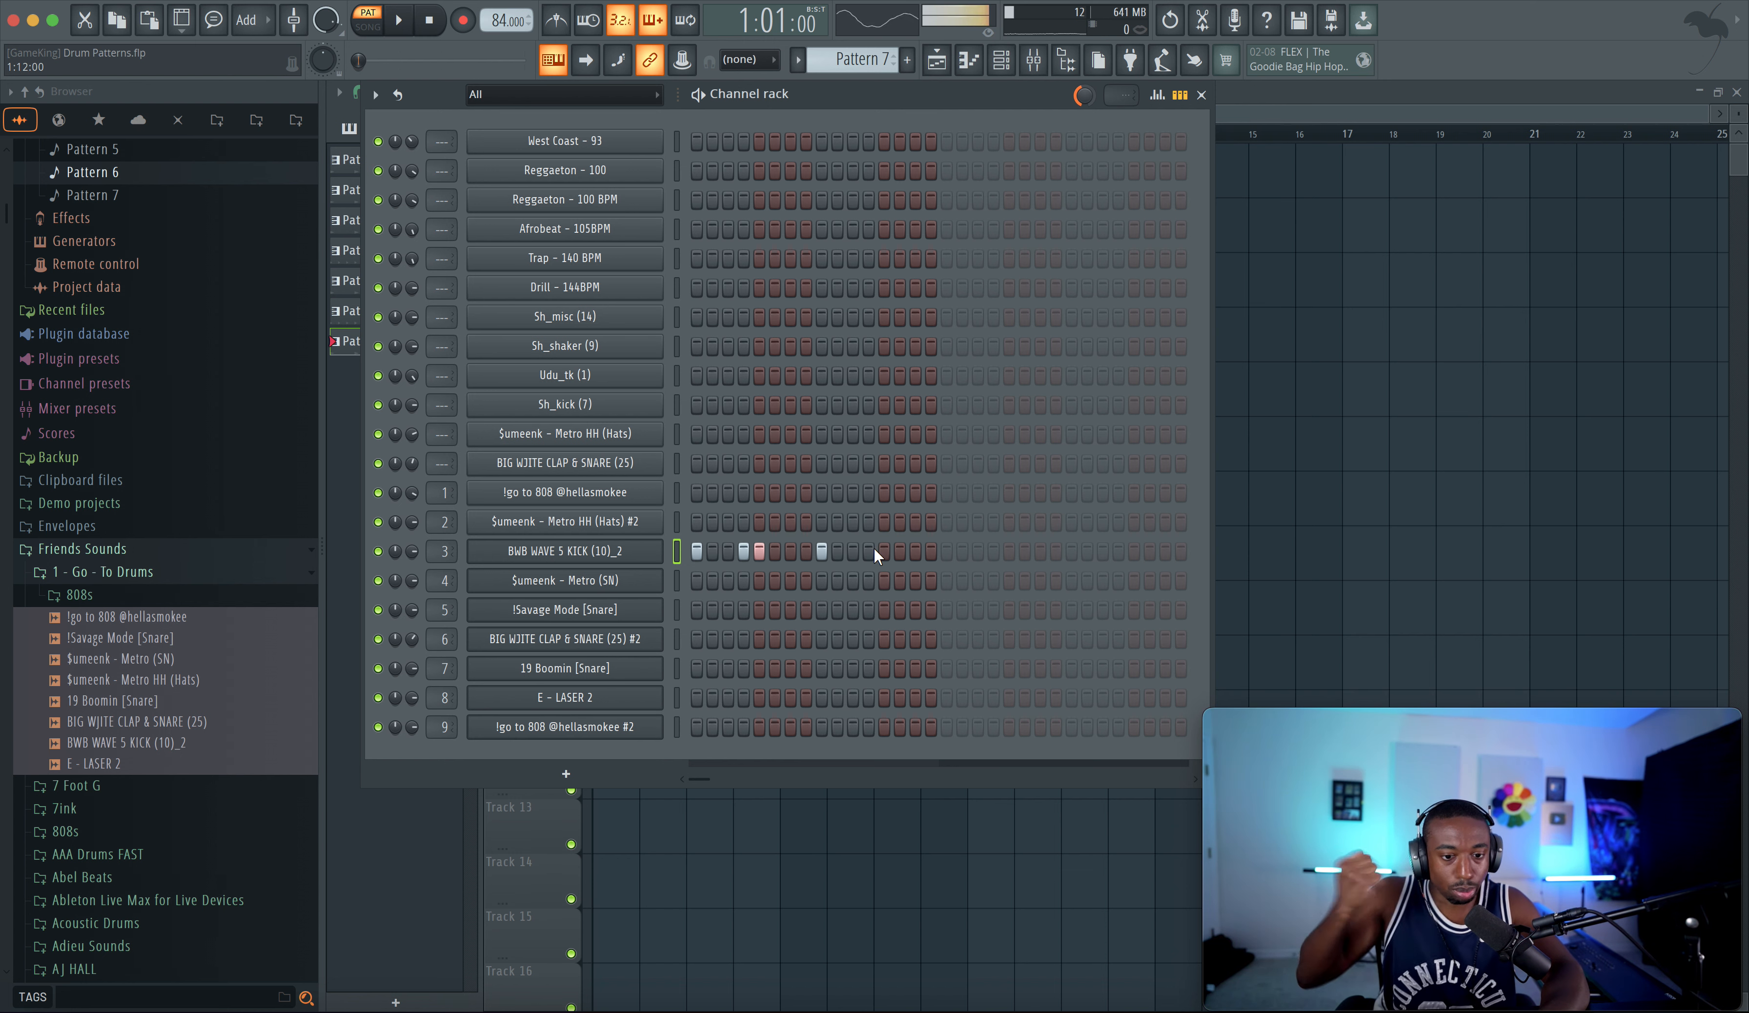
key(space)
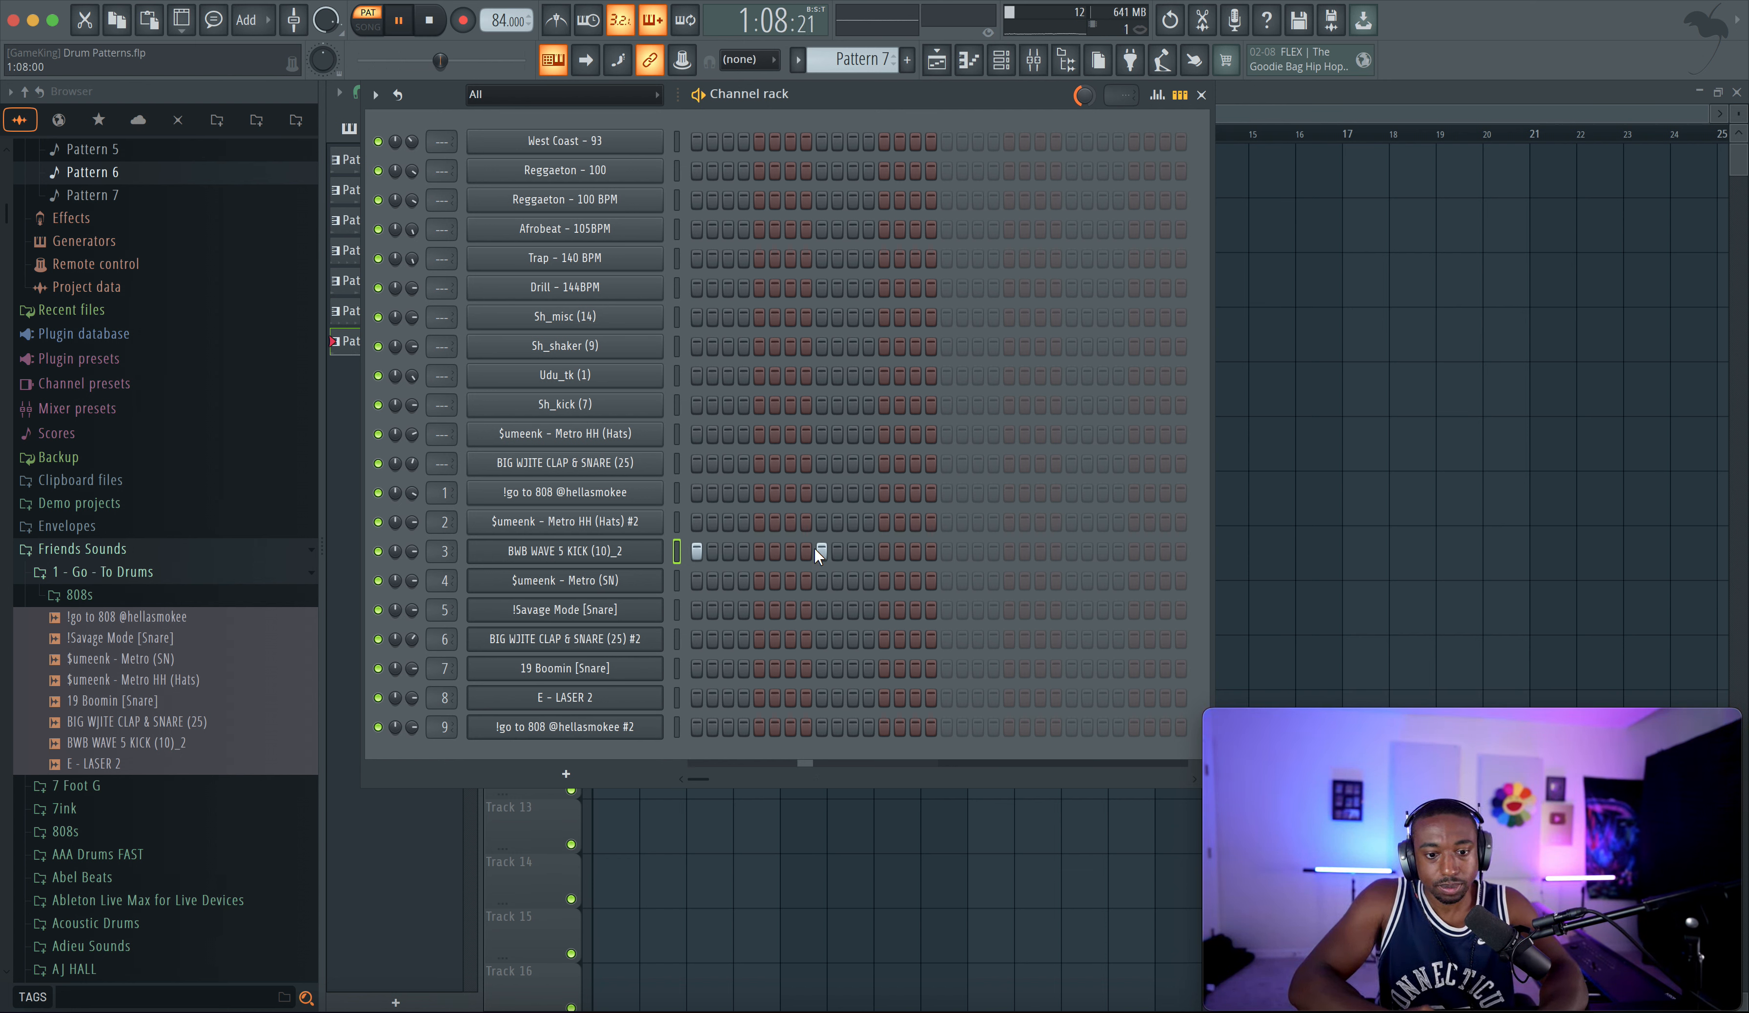
key(space)
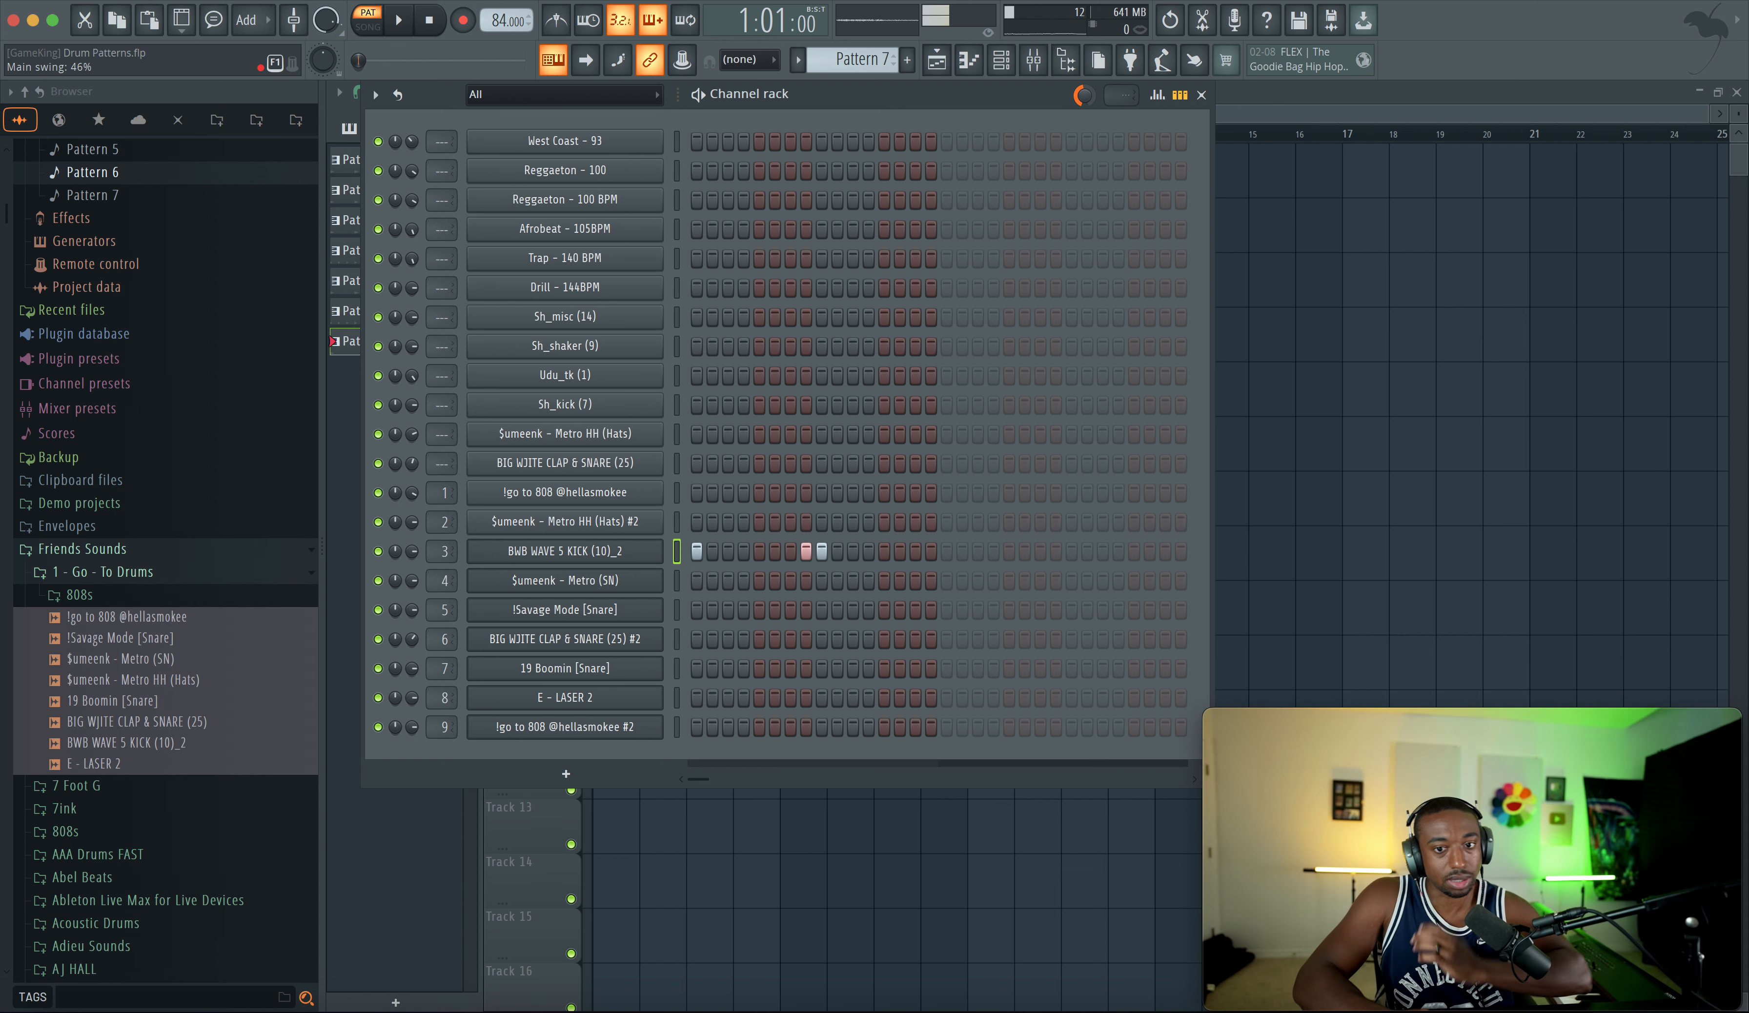
- Compare the snare and clap channels and put a hit on step 5 of !Savage Mode [Snare] only
click(680, 666)
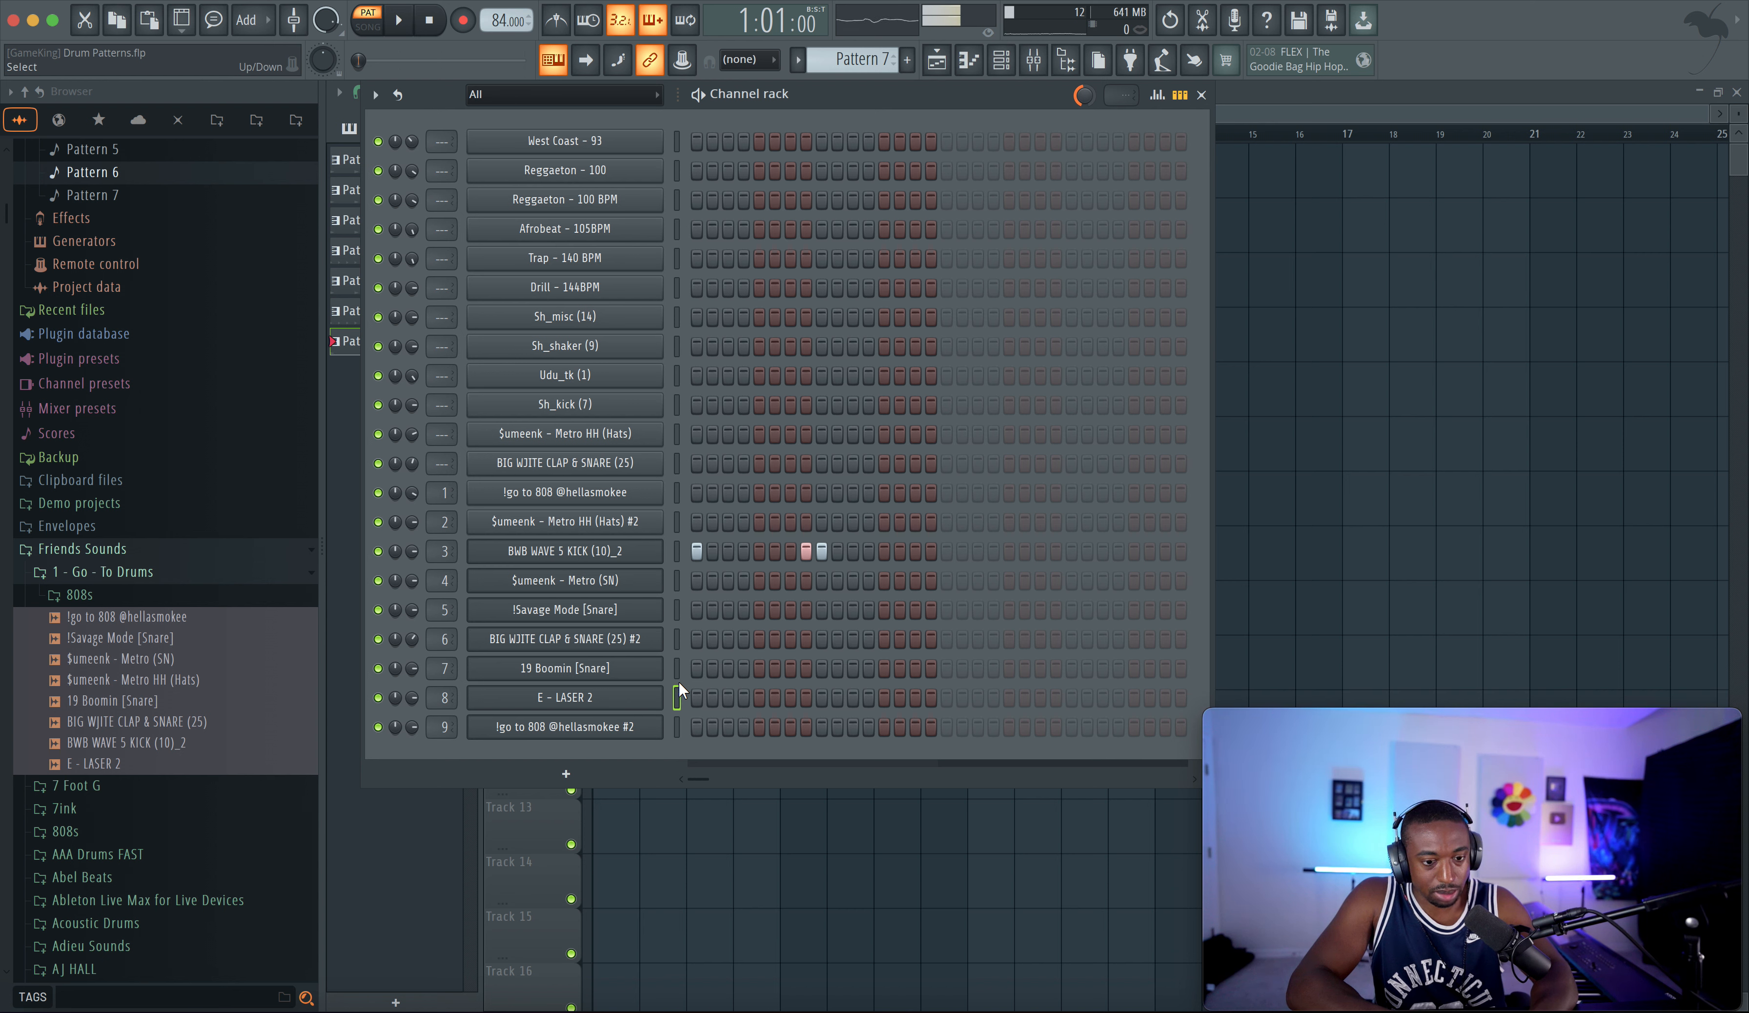
click(676, 639)
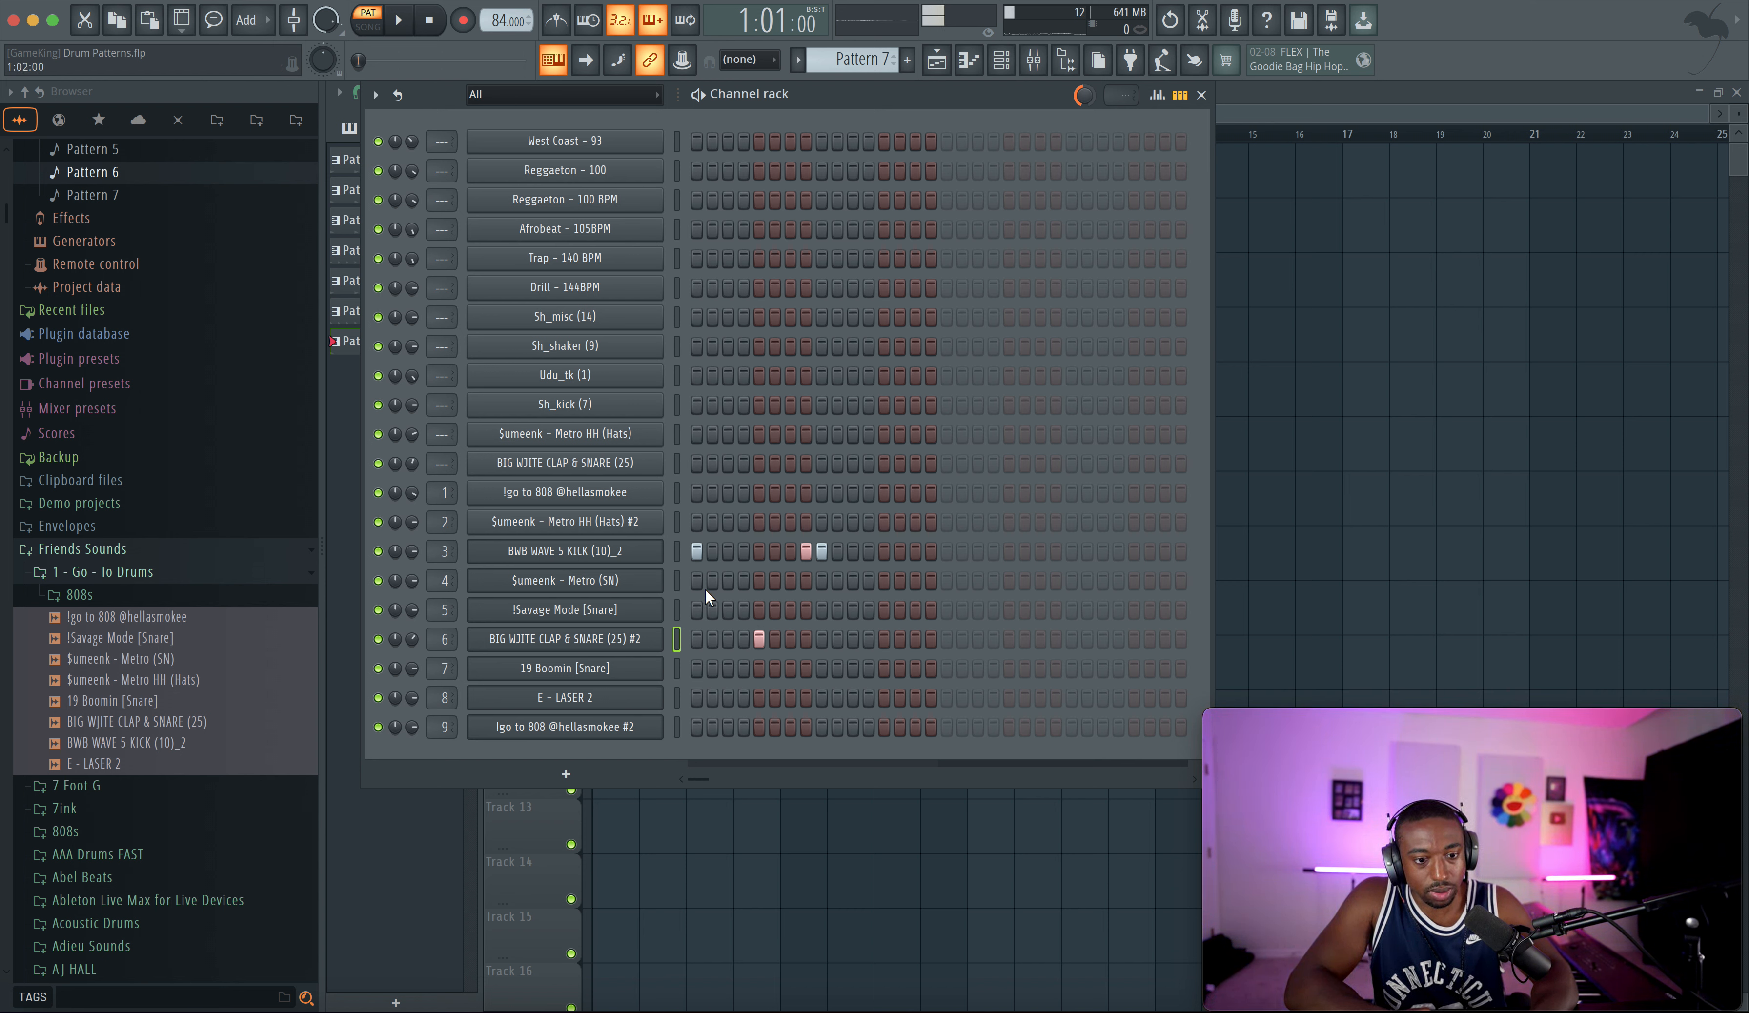
click(678, 607)
click(759, 639)
click(760, 610)
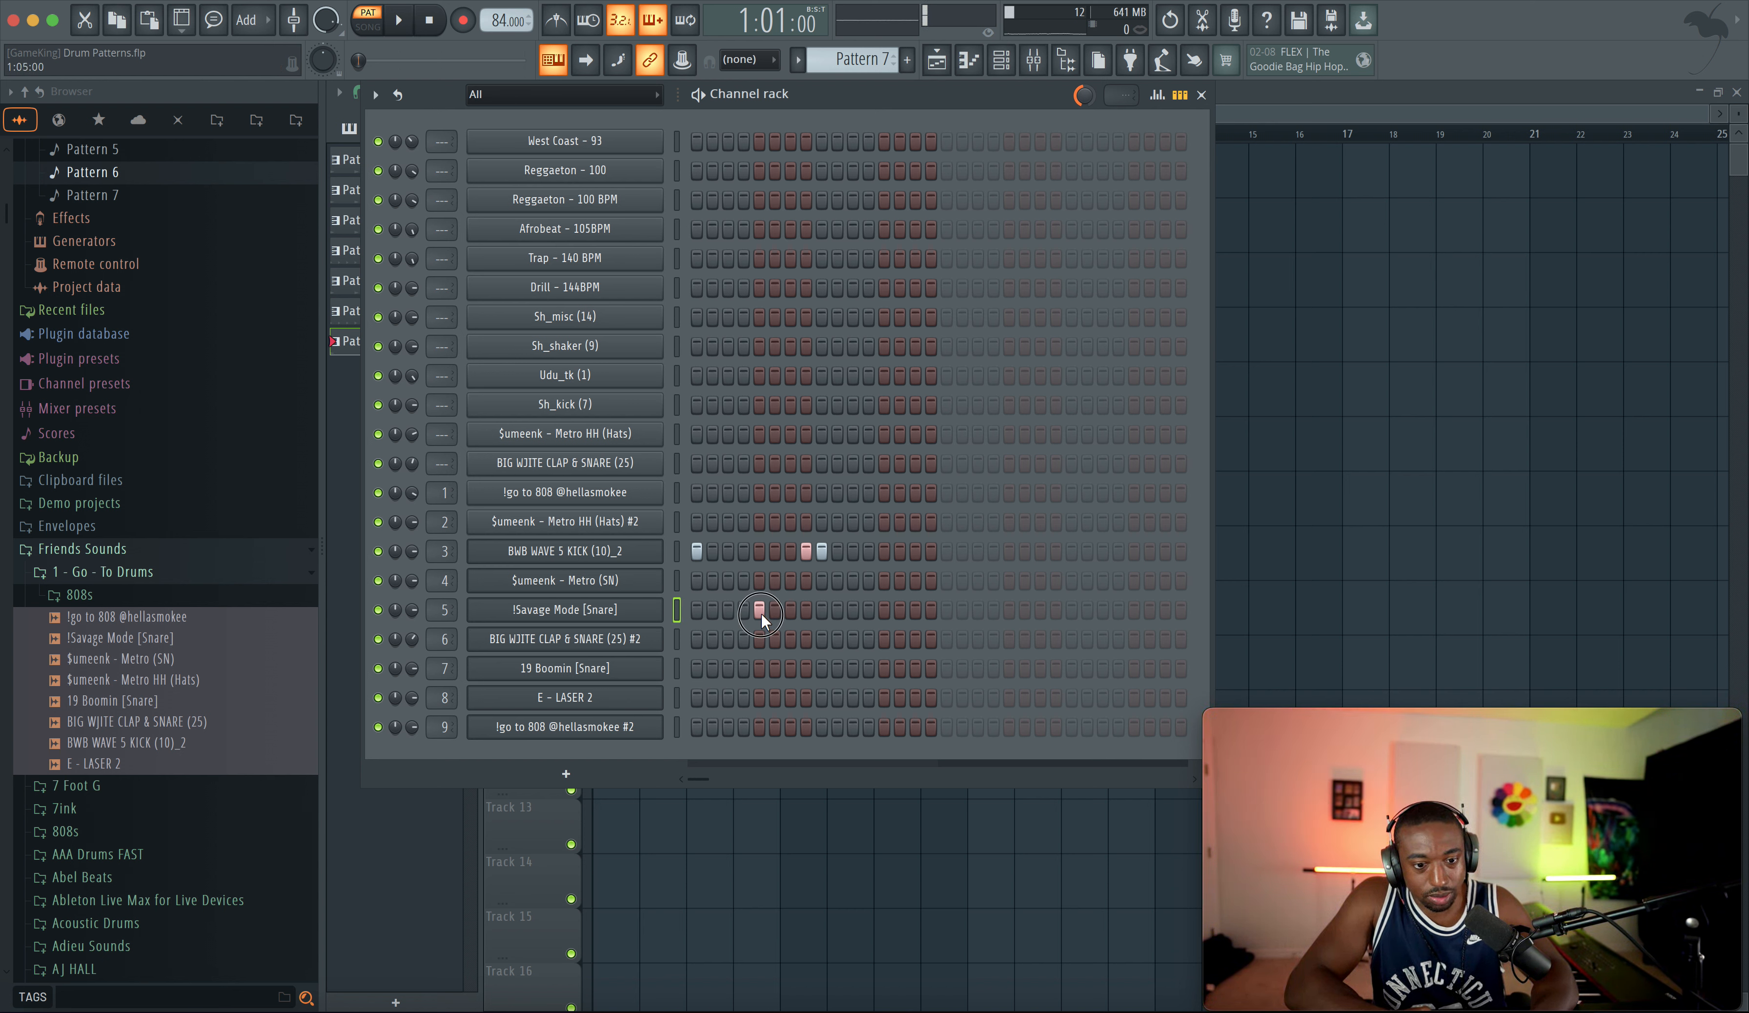
- Add a !Savage Mode [Snare] hit on step 13 and a BWB WAVE 5 KICK (10)_2 hit on step 16 during playback
key(space)
click(884, 610)
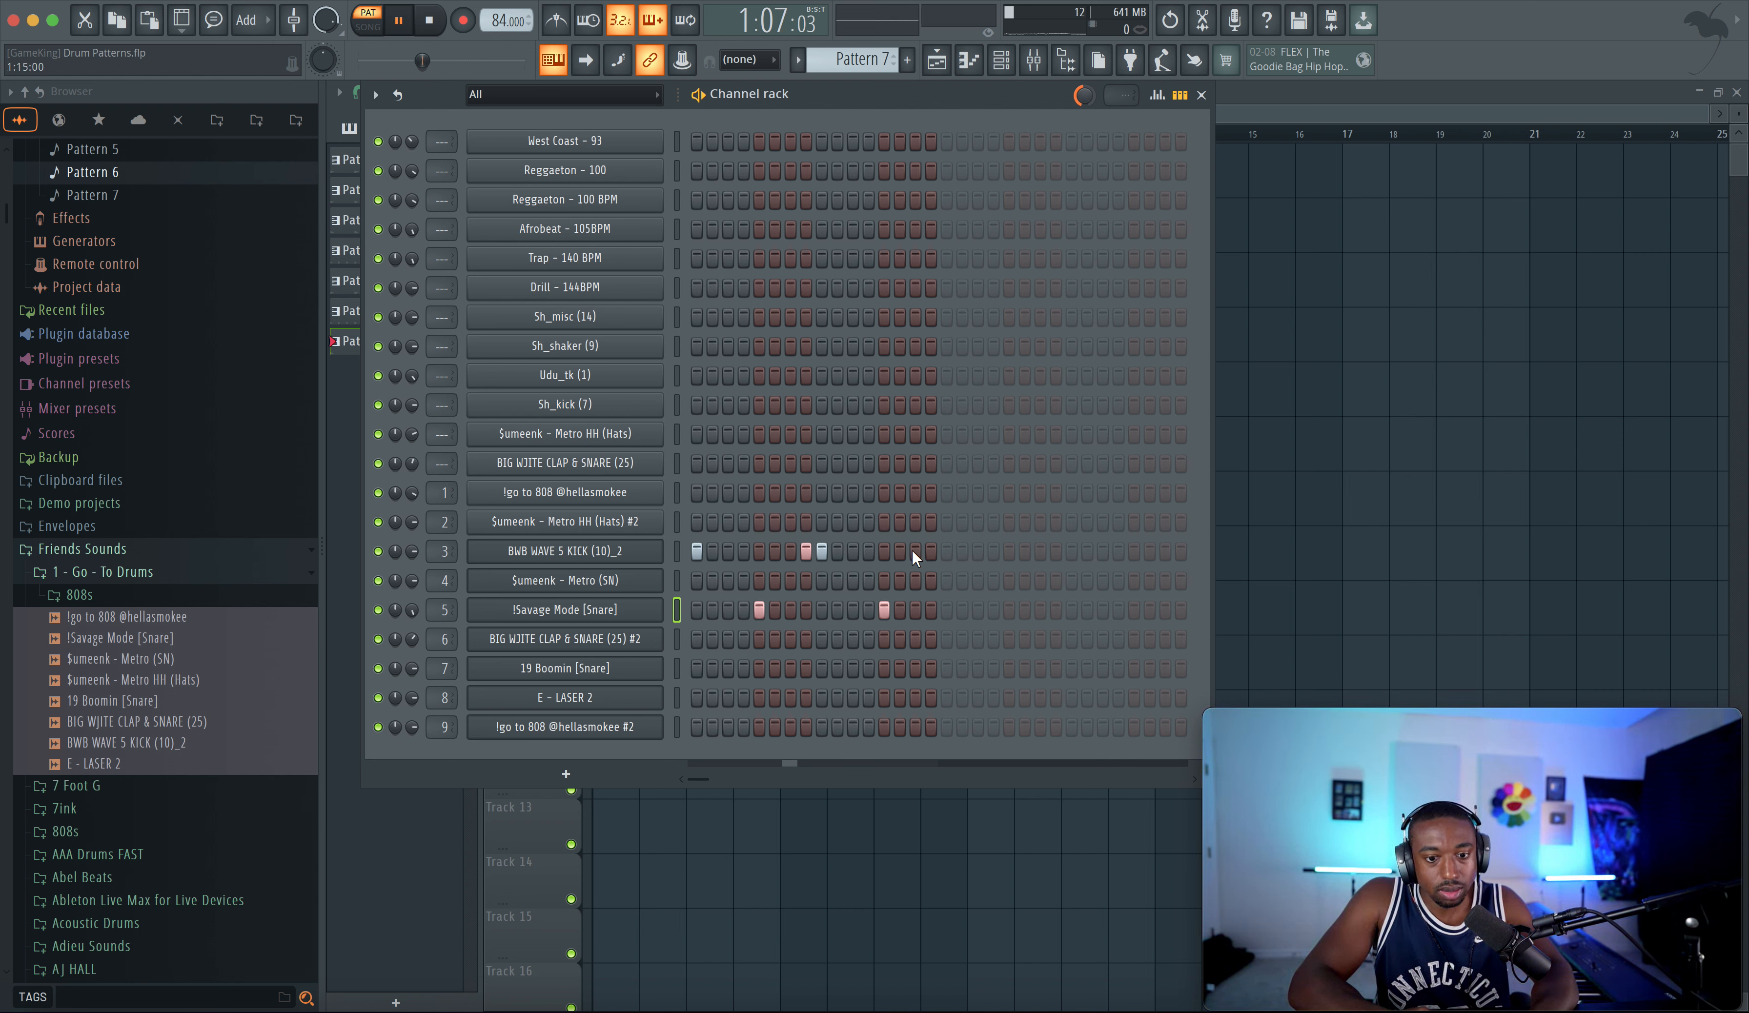
click(930, 549)
key(space)
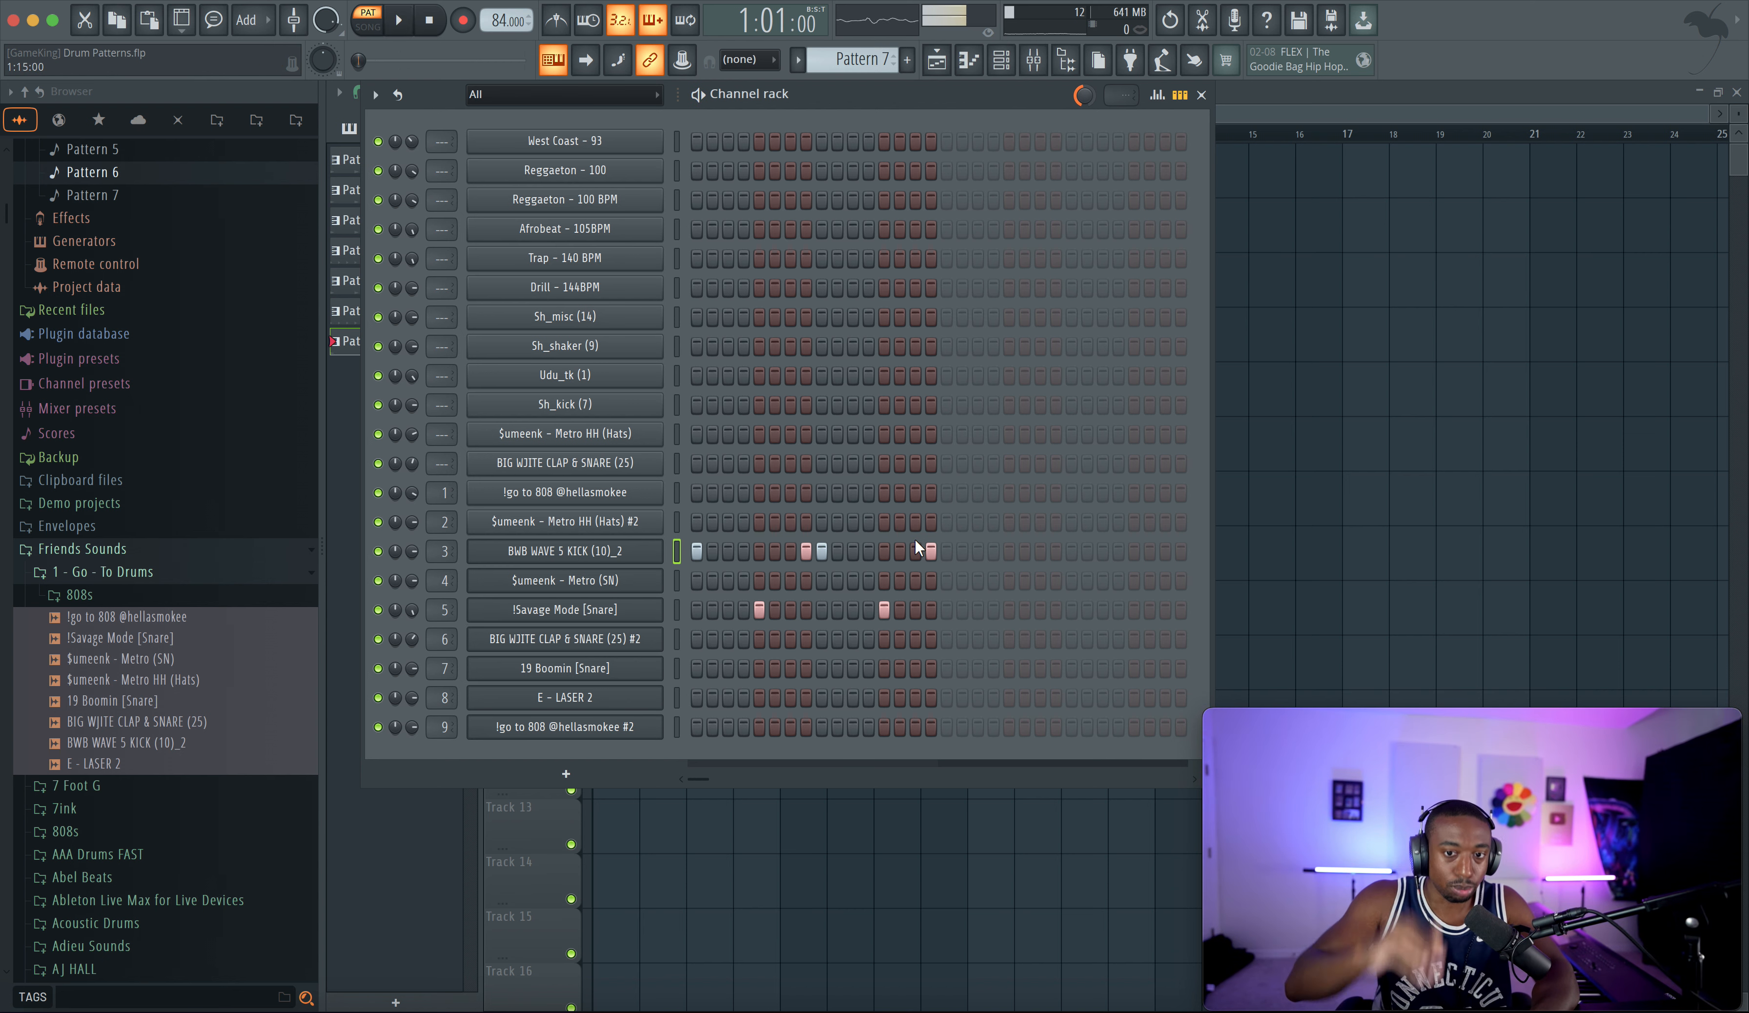
- Lower the velocity of the BWB WAVE 5 KICK (10)_2 hit on step 8 to 32%, then audition the groove while nudging the kick's volume
click(1157, 94)
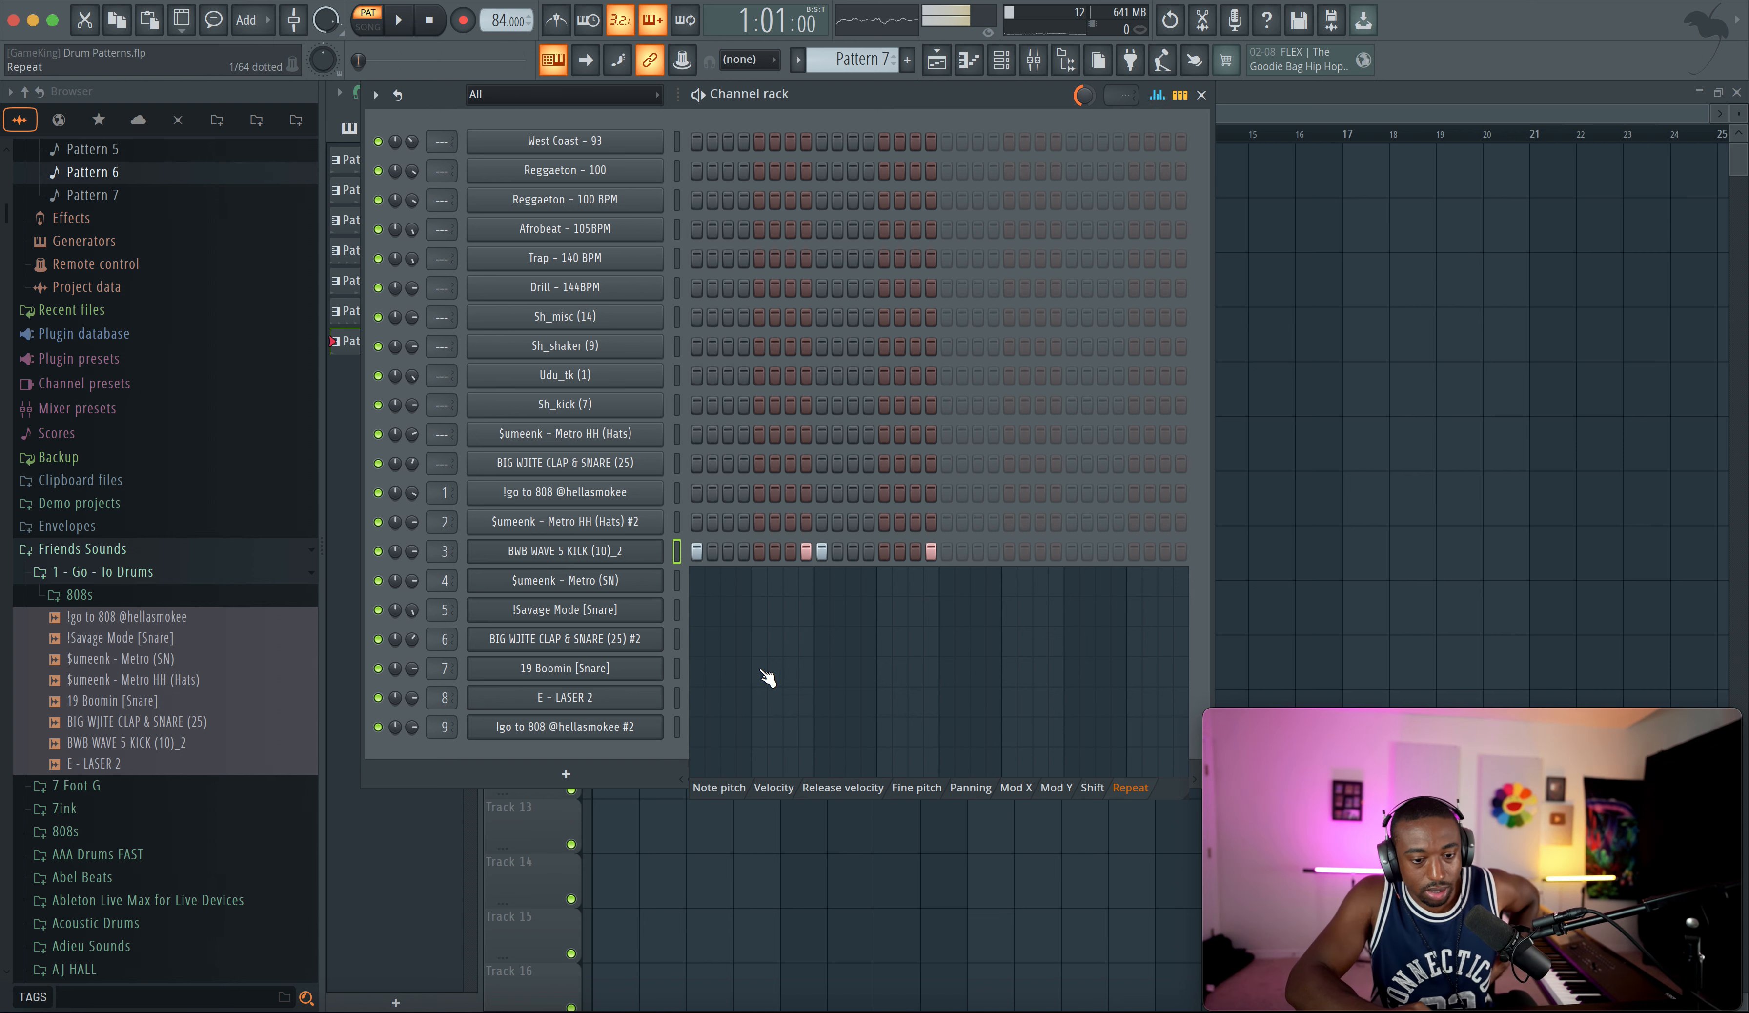
click(773, 787)
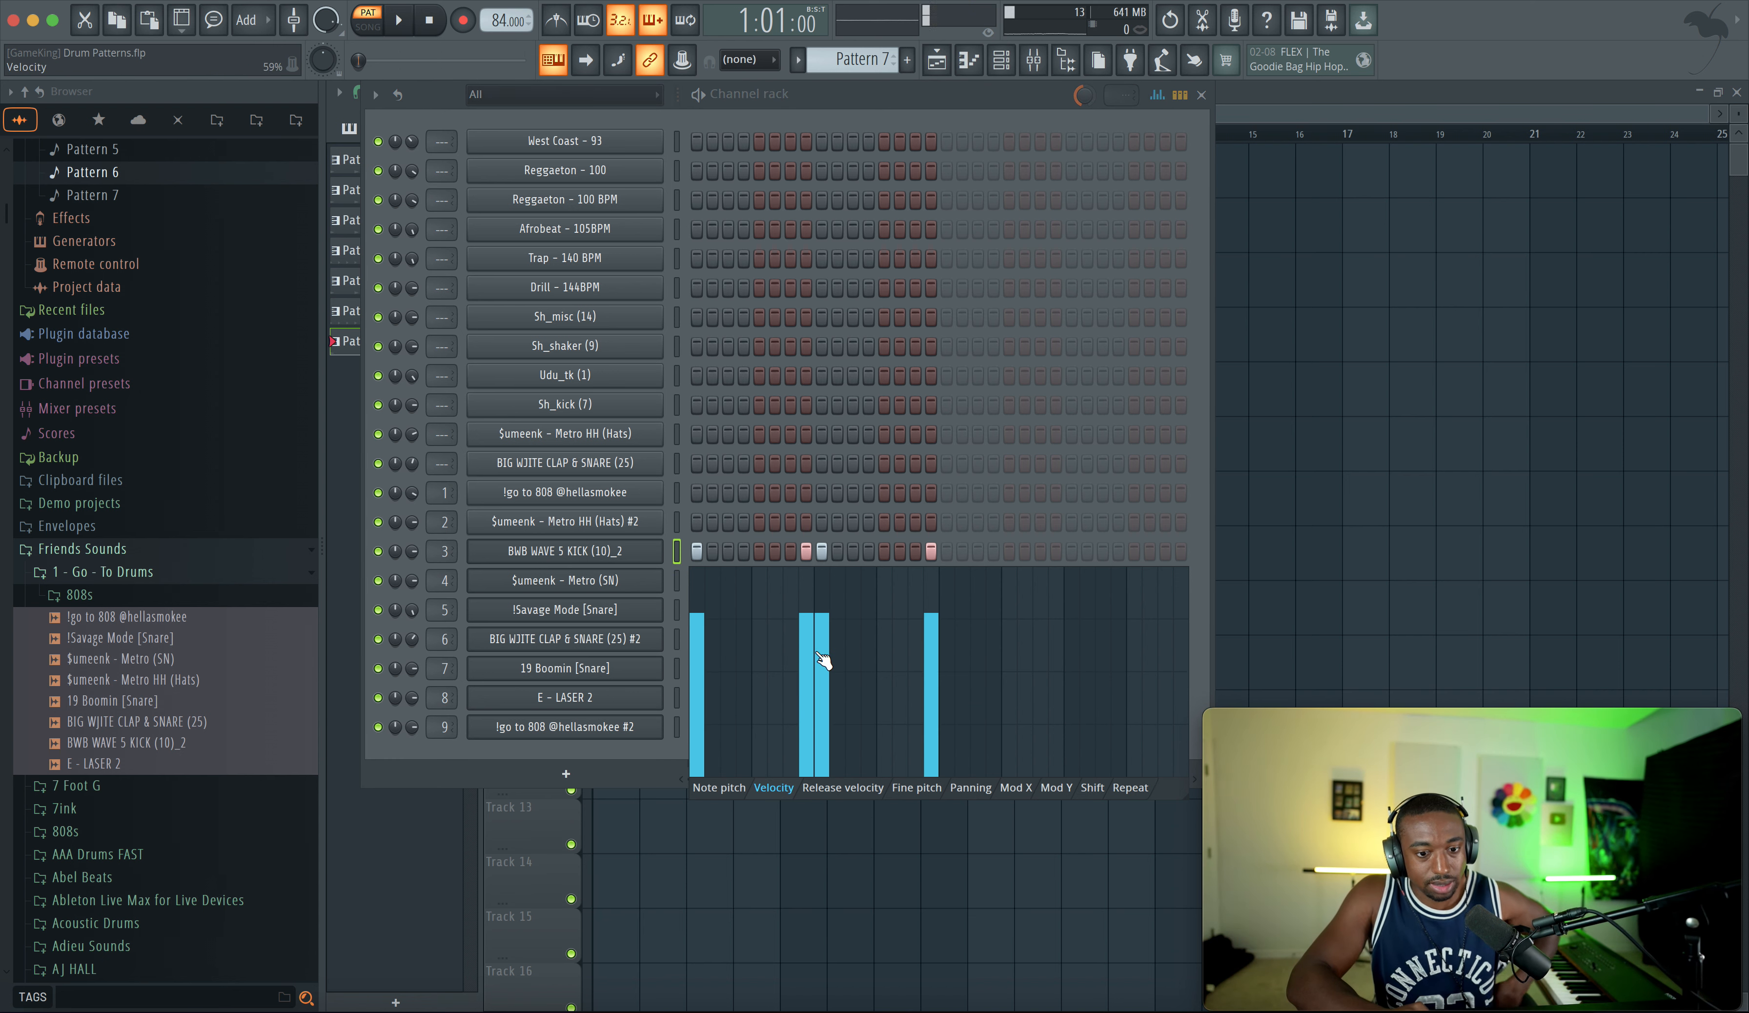
drag(801, 702, 805, 718)
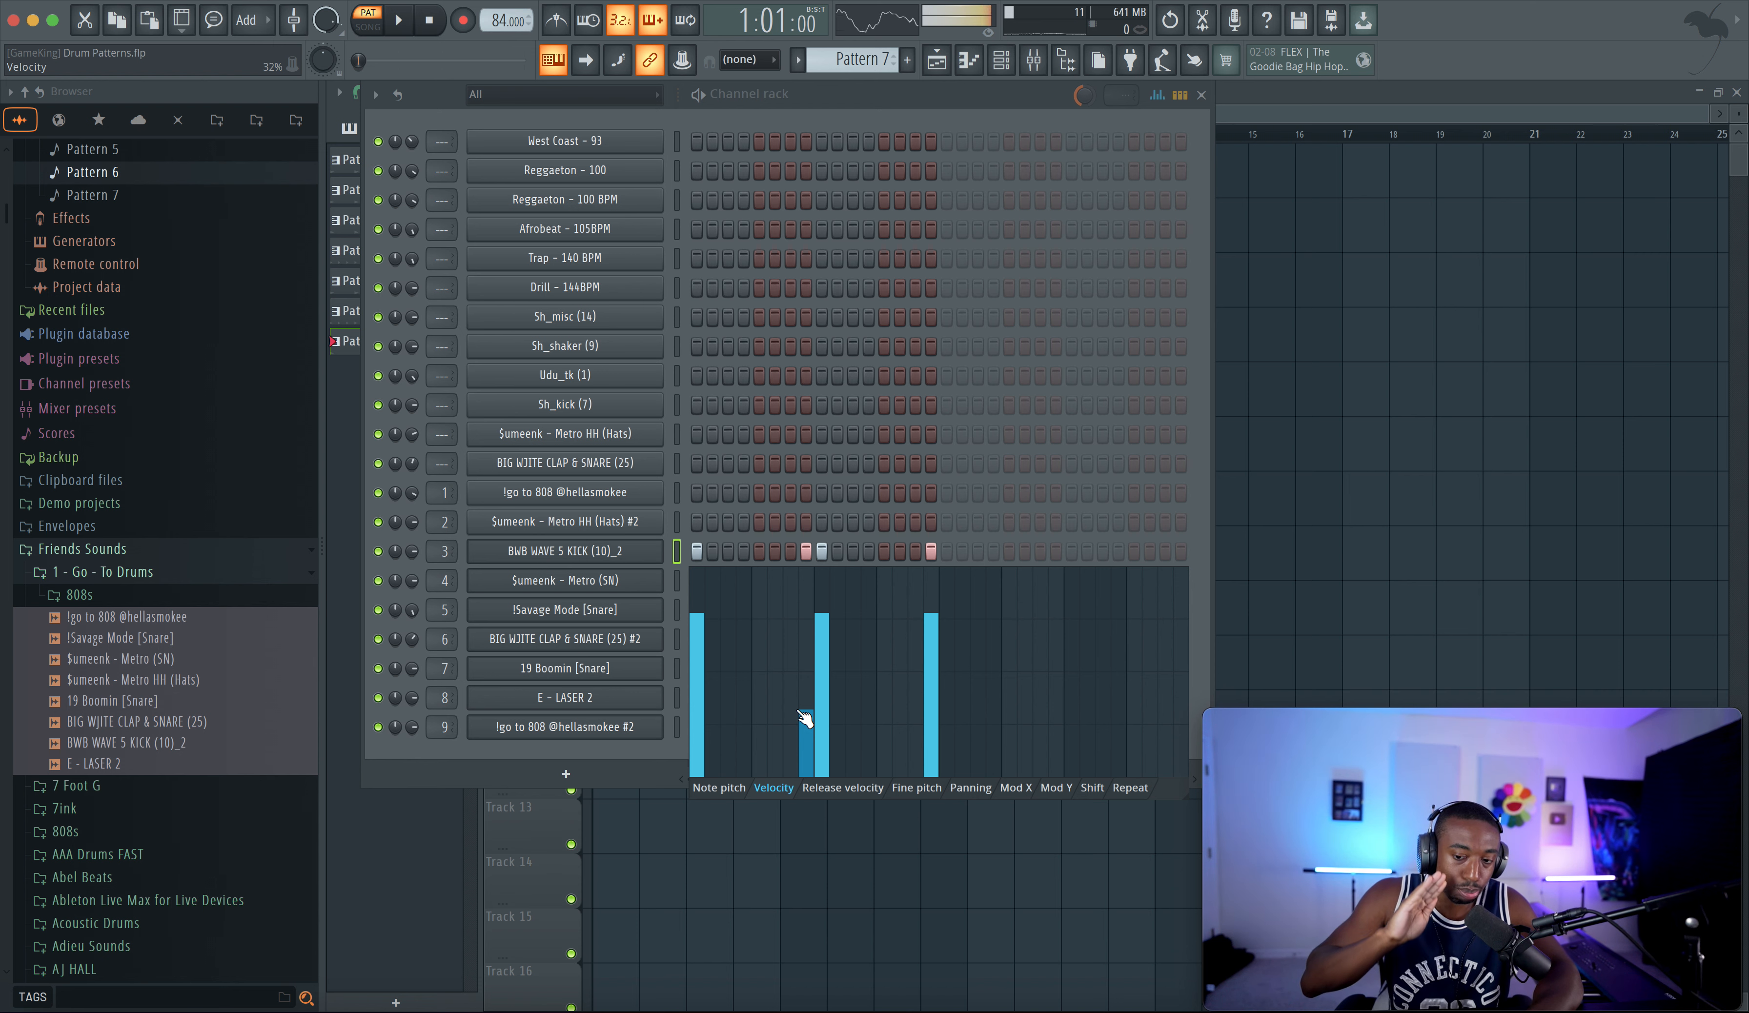
key(space)
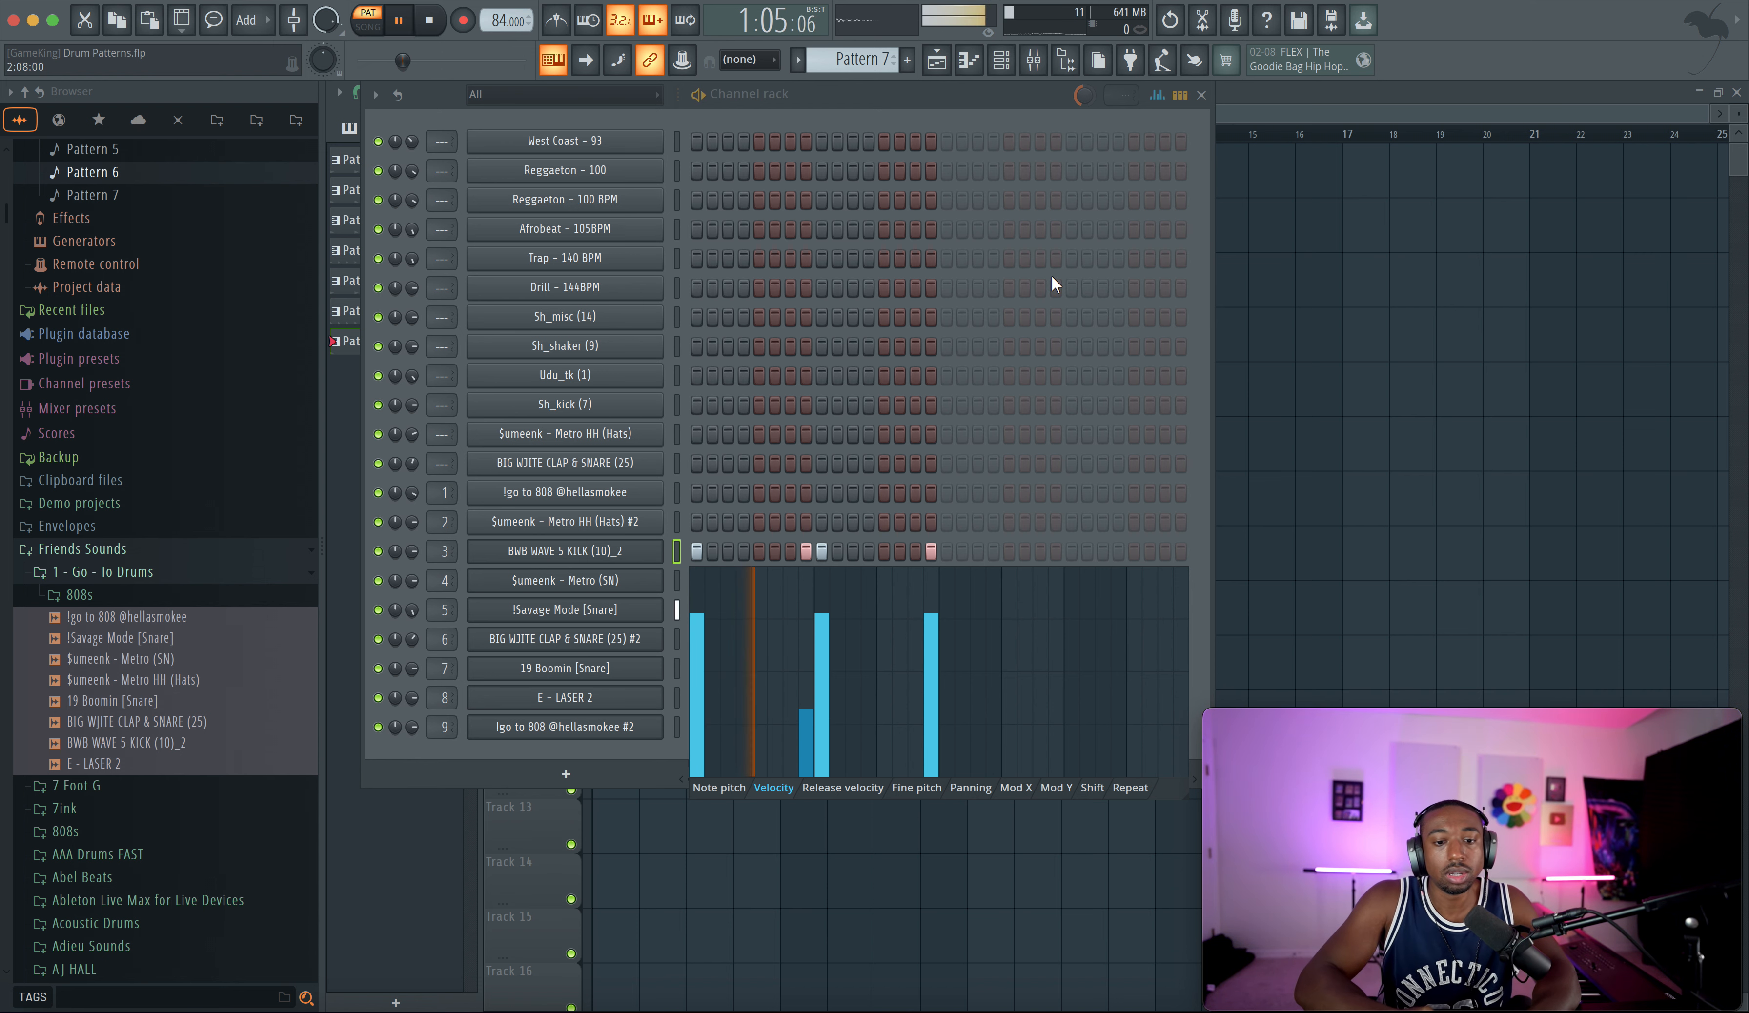
drag(412, 552, 411, 546)
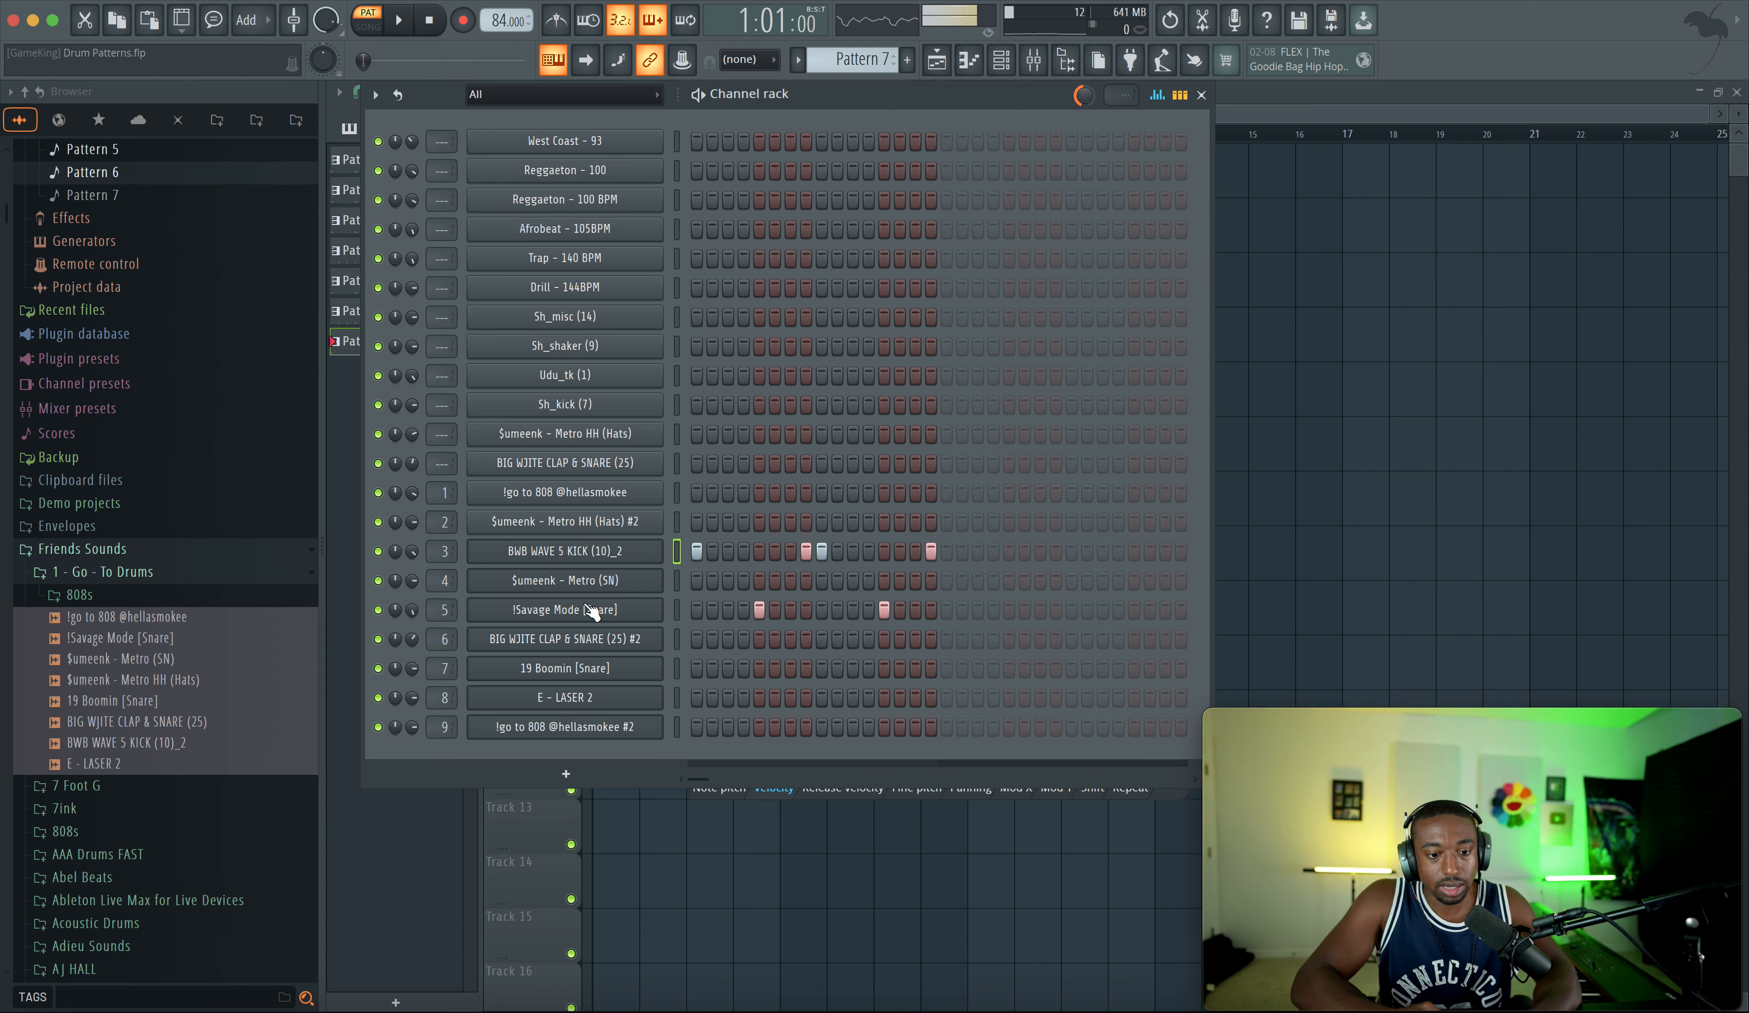
key(space)
- Fill $umeenk - Metro HH (Hats) #2 every 2 steps and show its Shift values in the graph editor
right_click(654, 521)
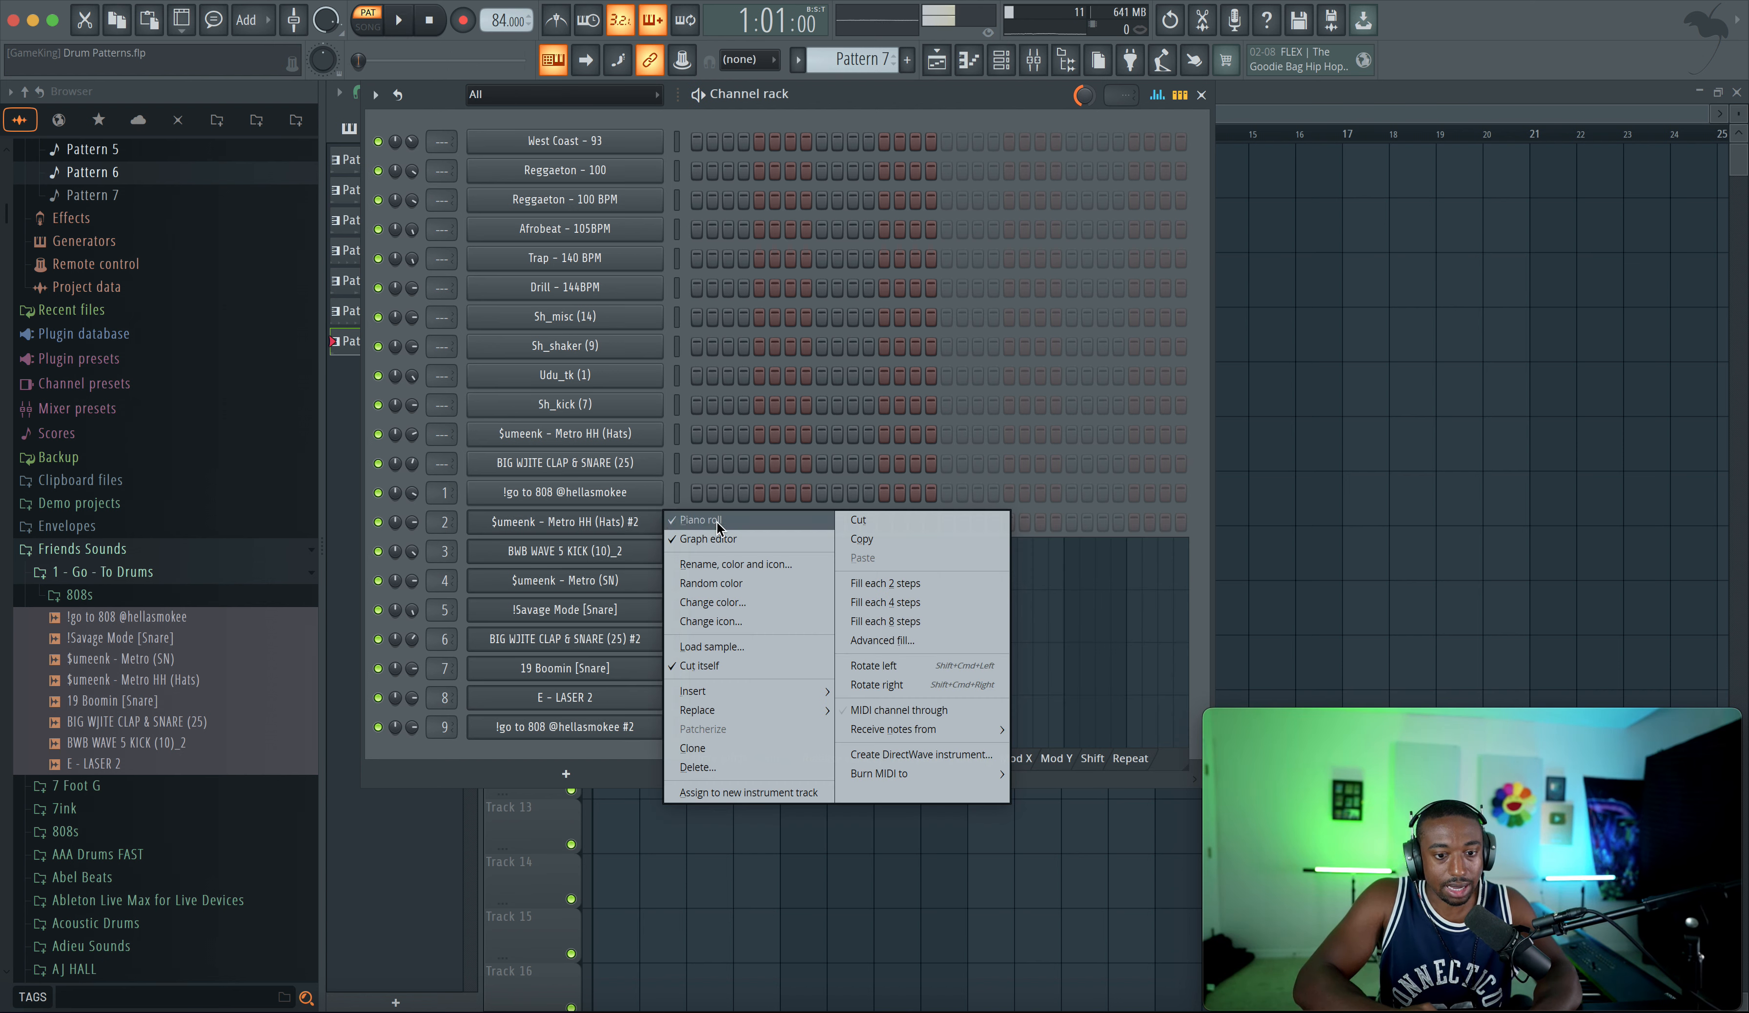
click(851, 574)
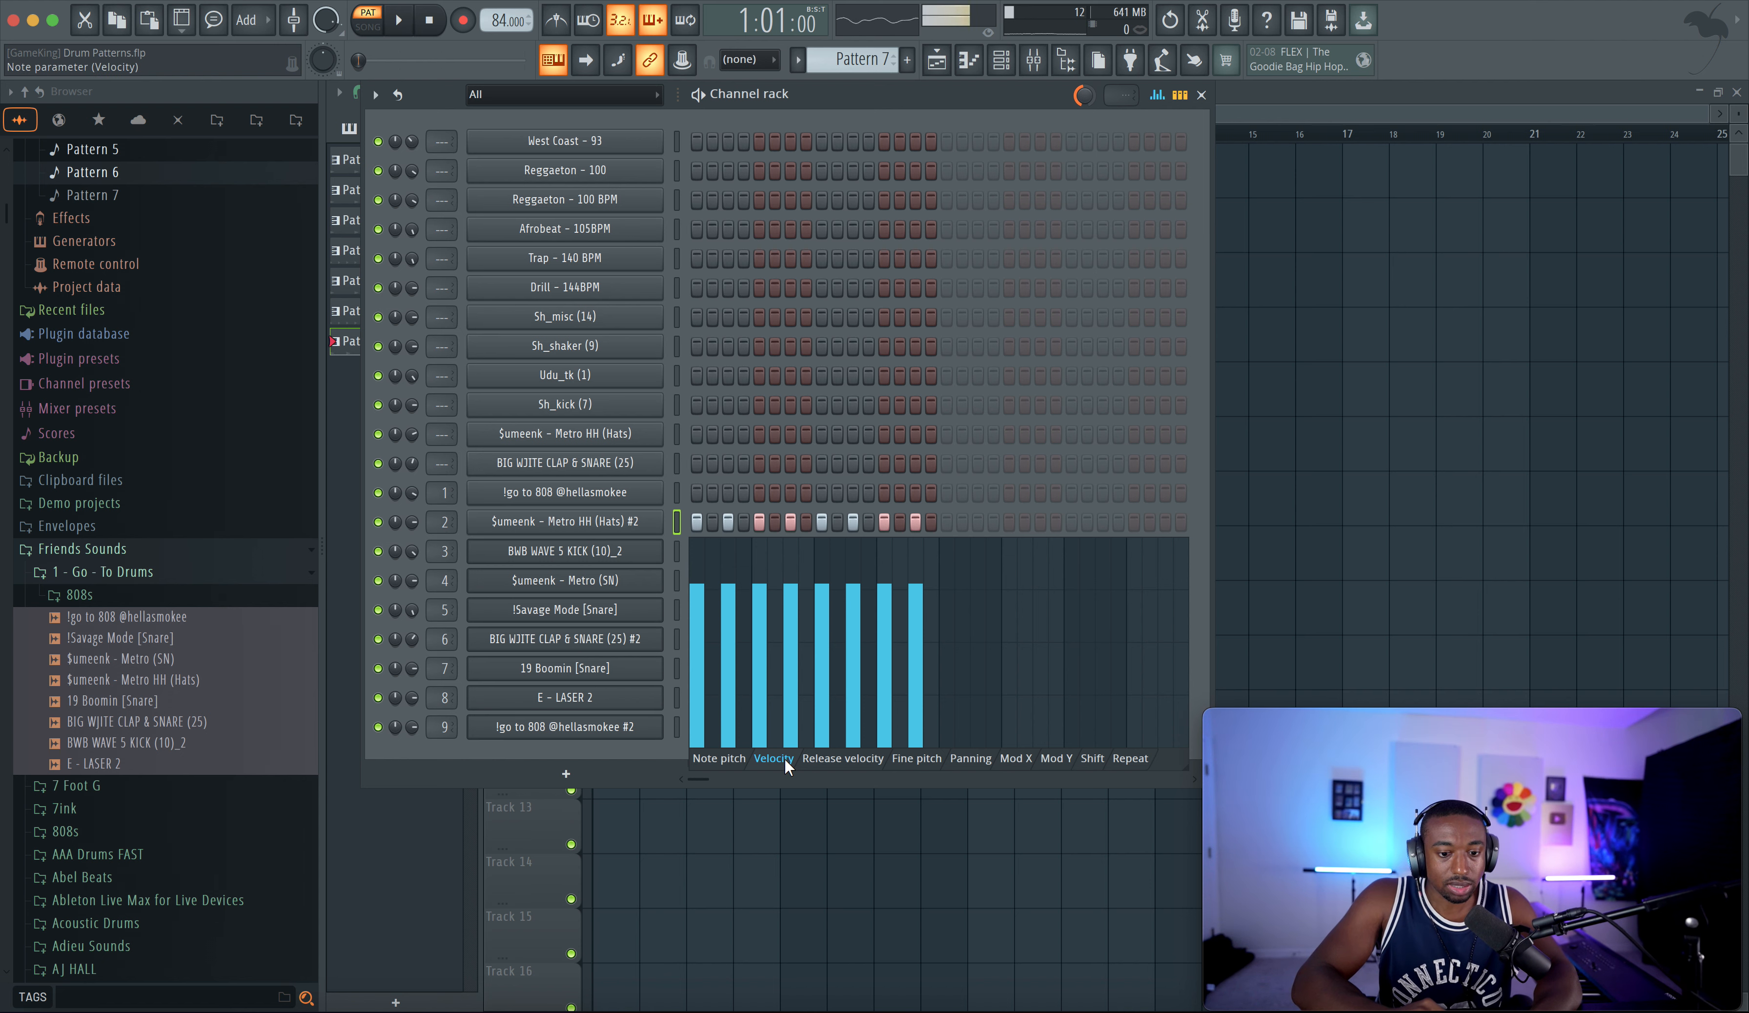
click(1087, 758)
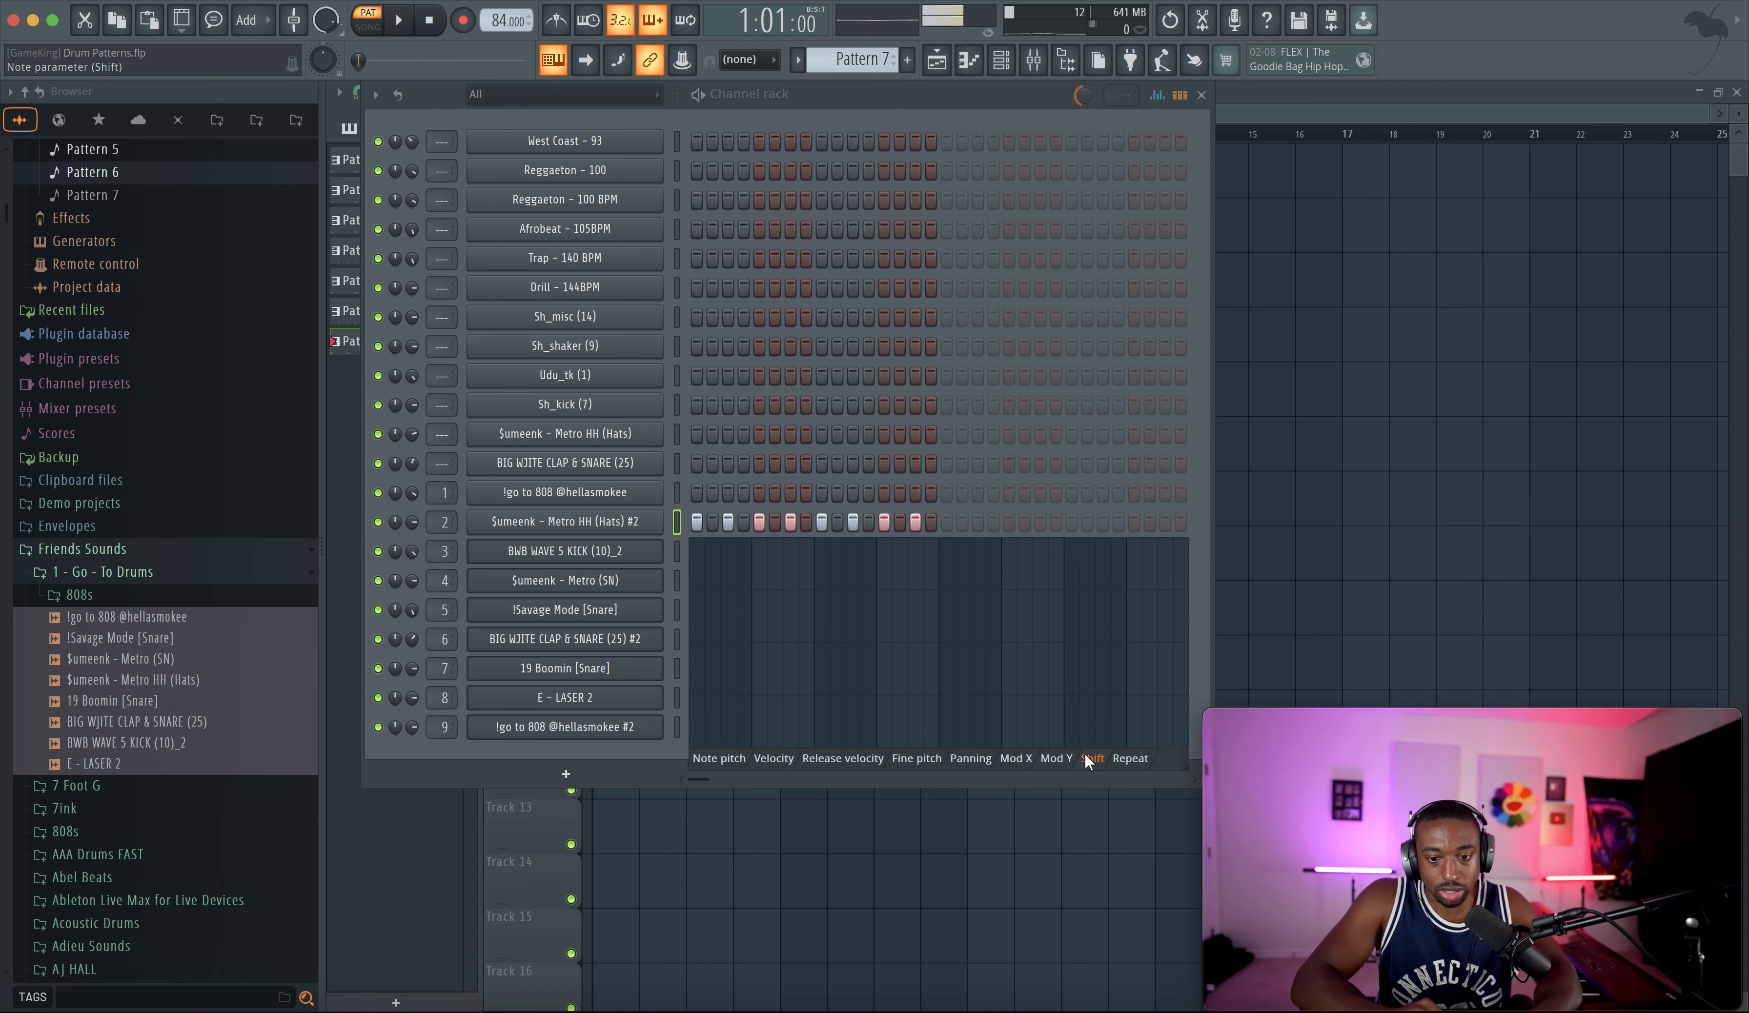
click(1161, 94)
click(1161, 95)
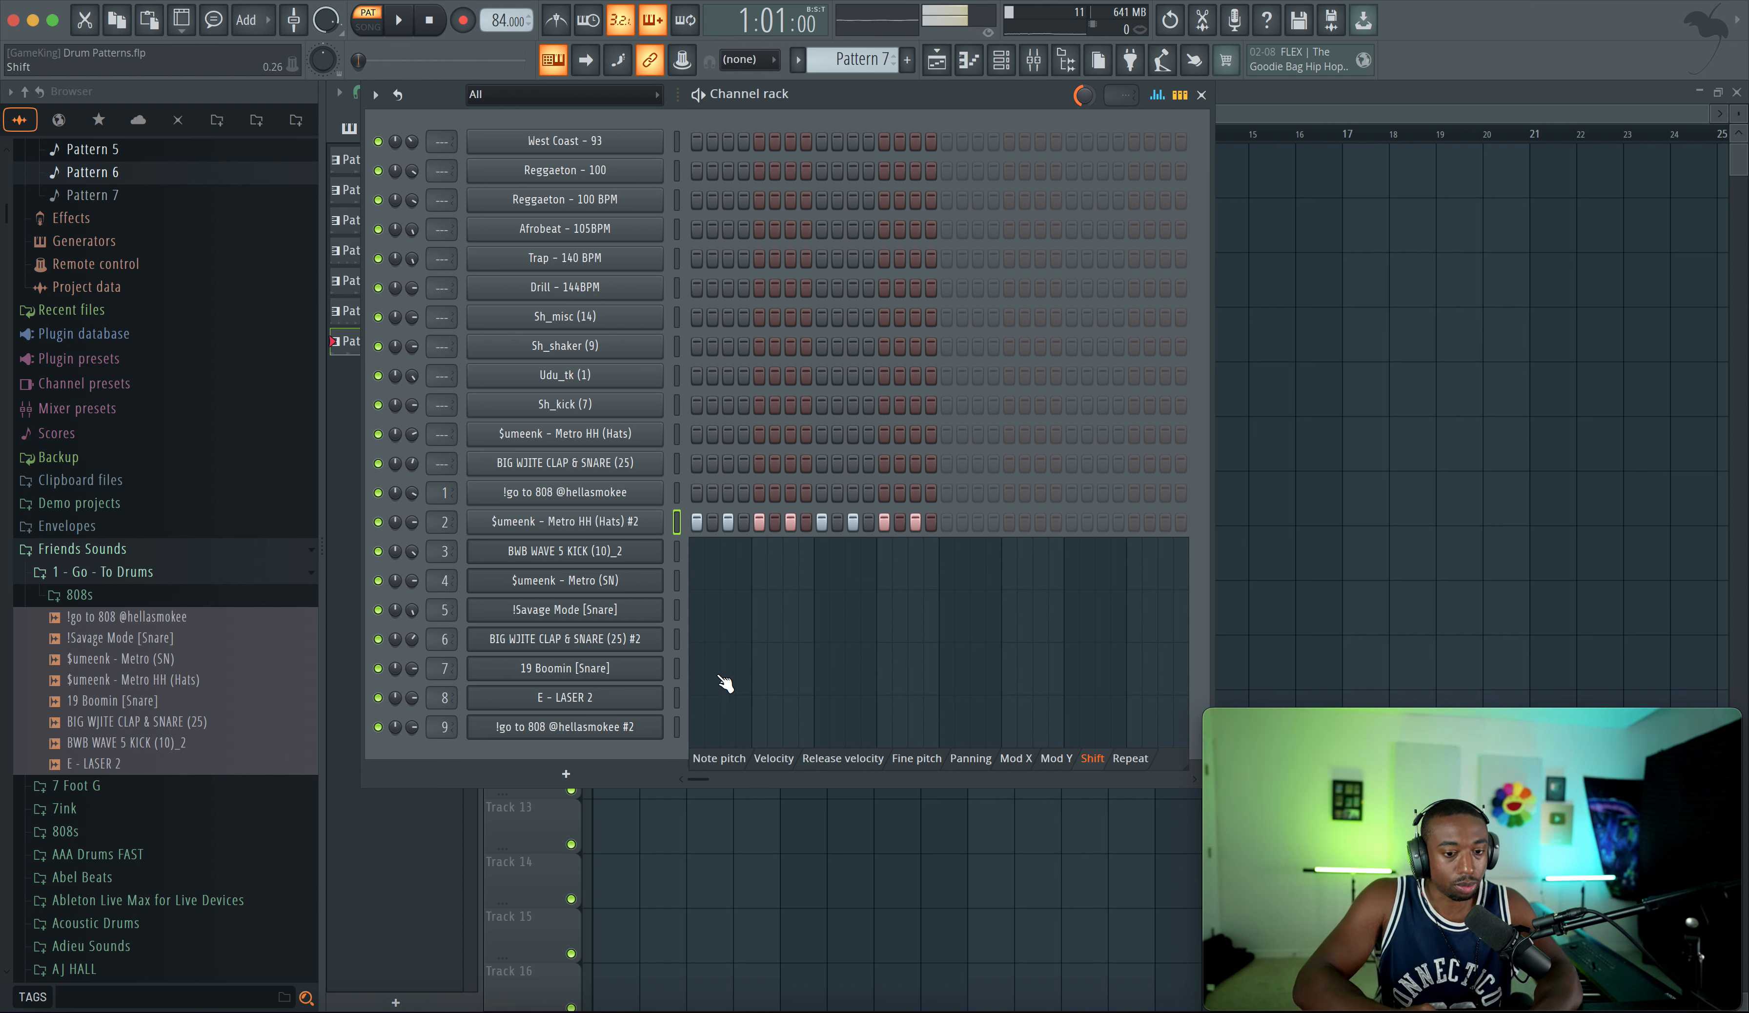
- Try a slight shift on the hat hits at steps 3, 7, 11 and 15 and play the pattern
click(728, 730)
click(790, 739)
click(853, 730)
click(908, 730)
key(space)
key(space)
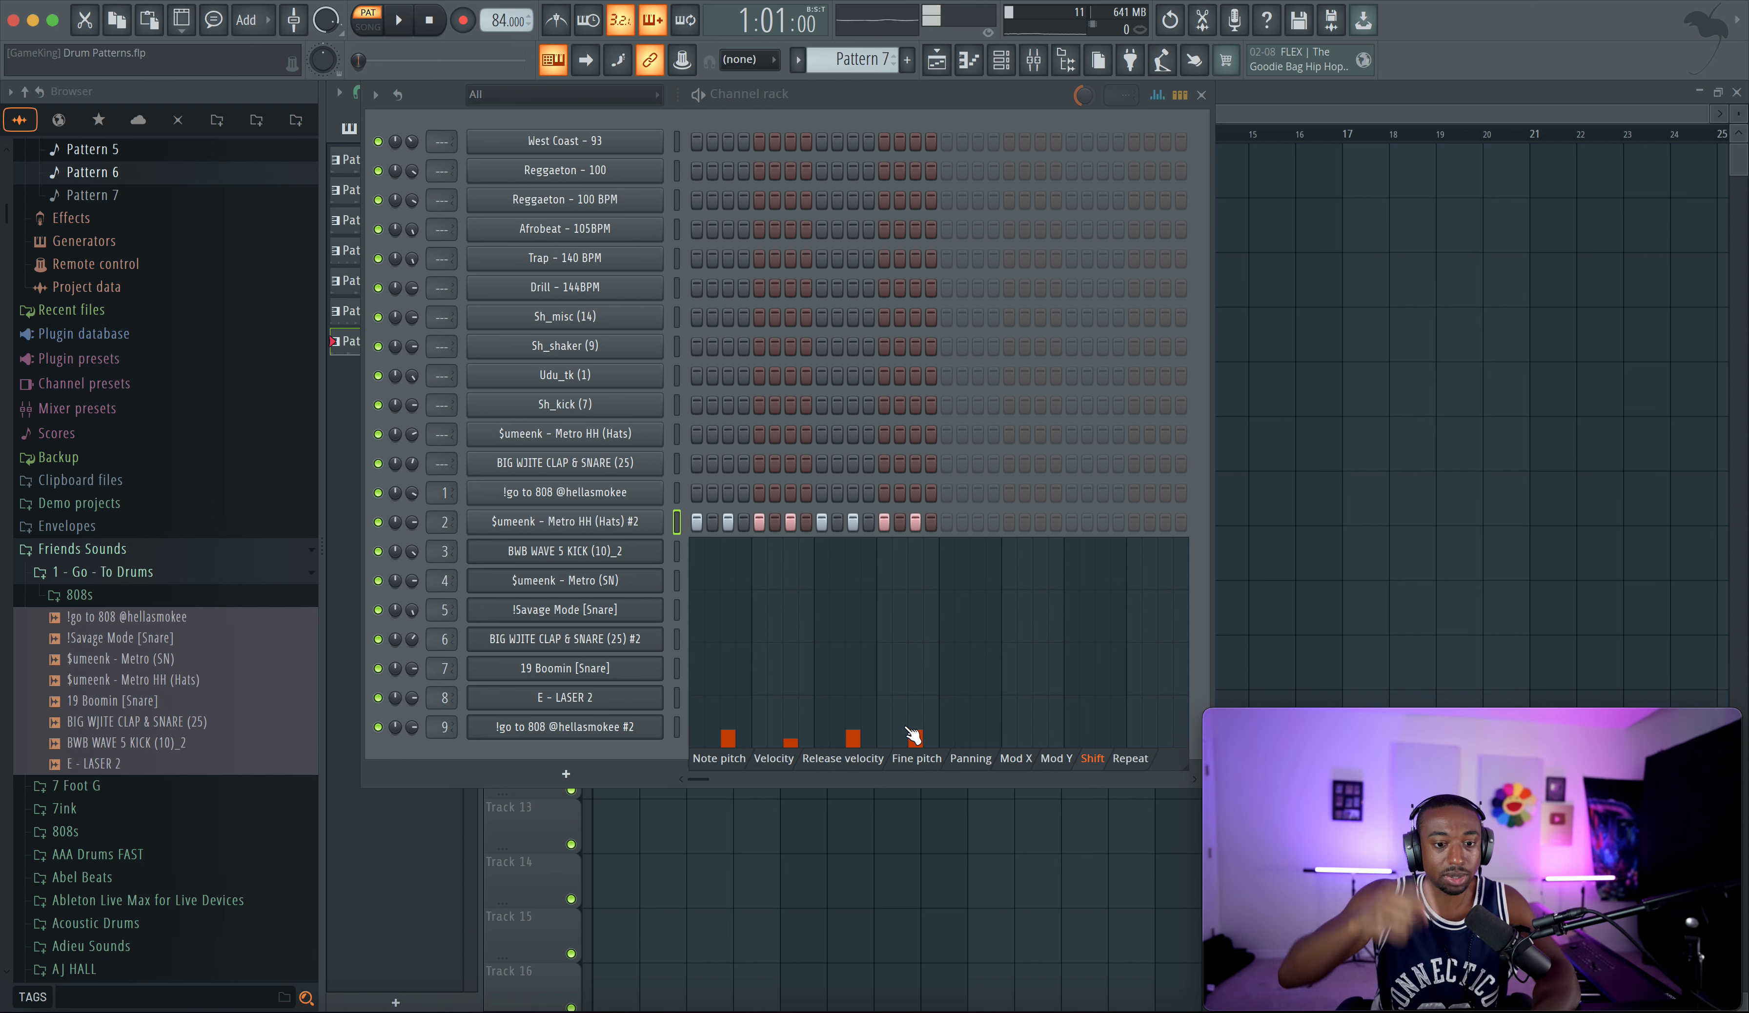
key(space)
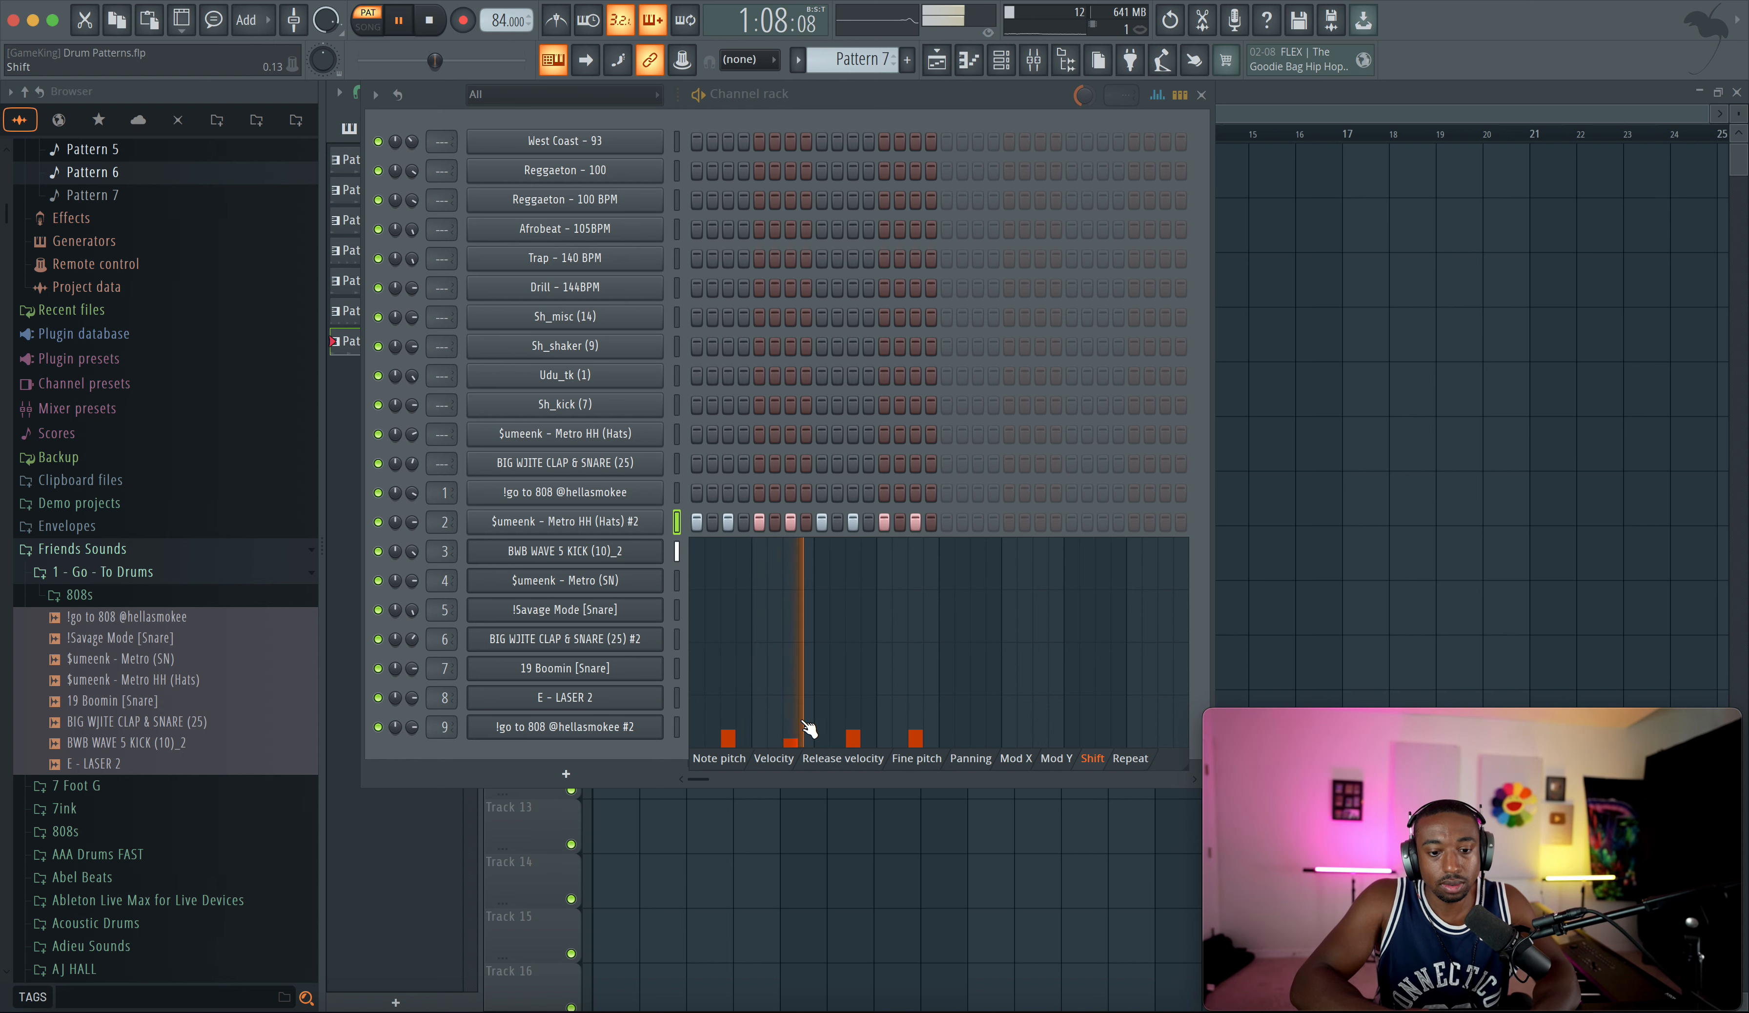
- Try a heavier shift of about 0.47 on the hat hits at steps 3, 7, 11 and 15 during playback
click(727, 649)
click(791, 649)
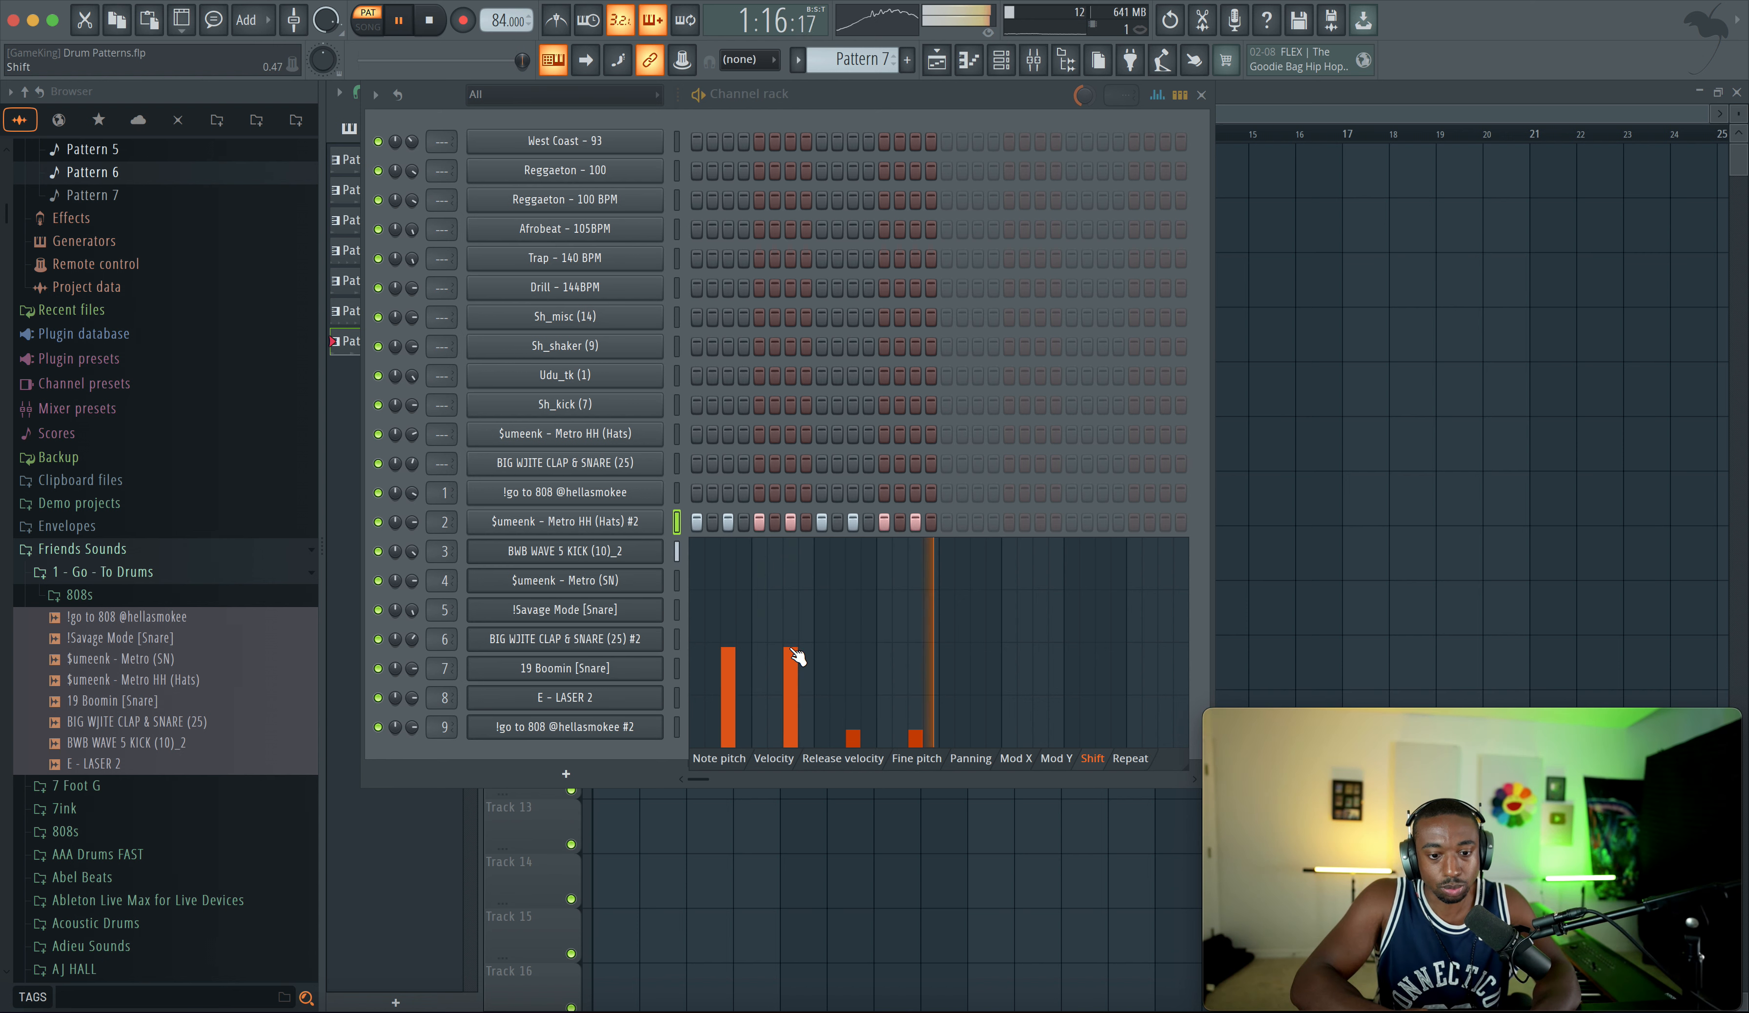
click(855, 650)
click(916, 650)
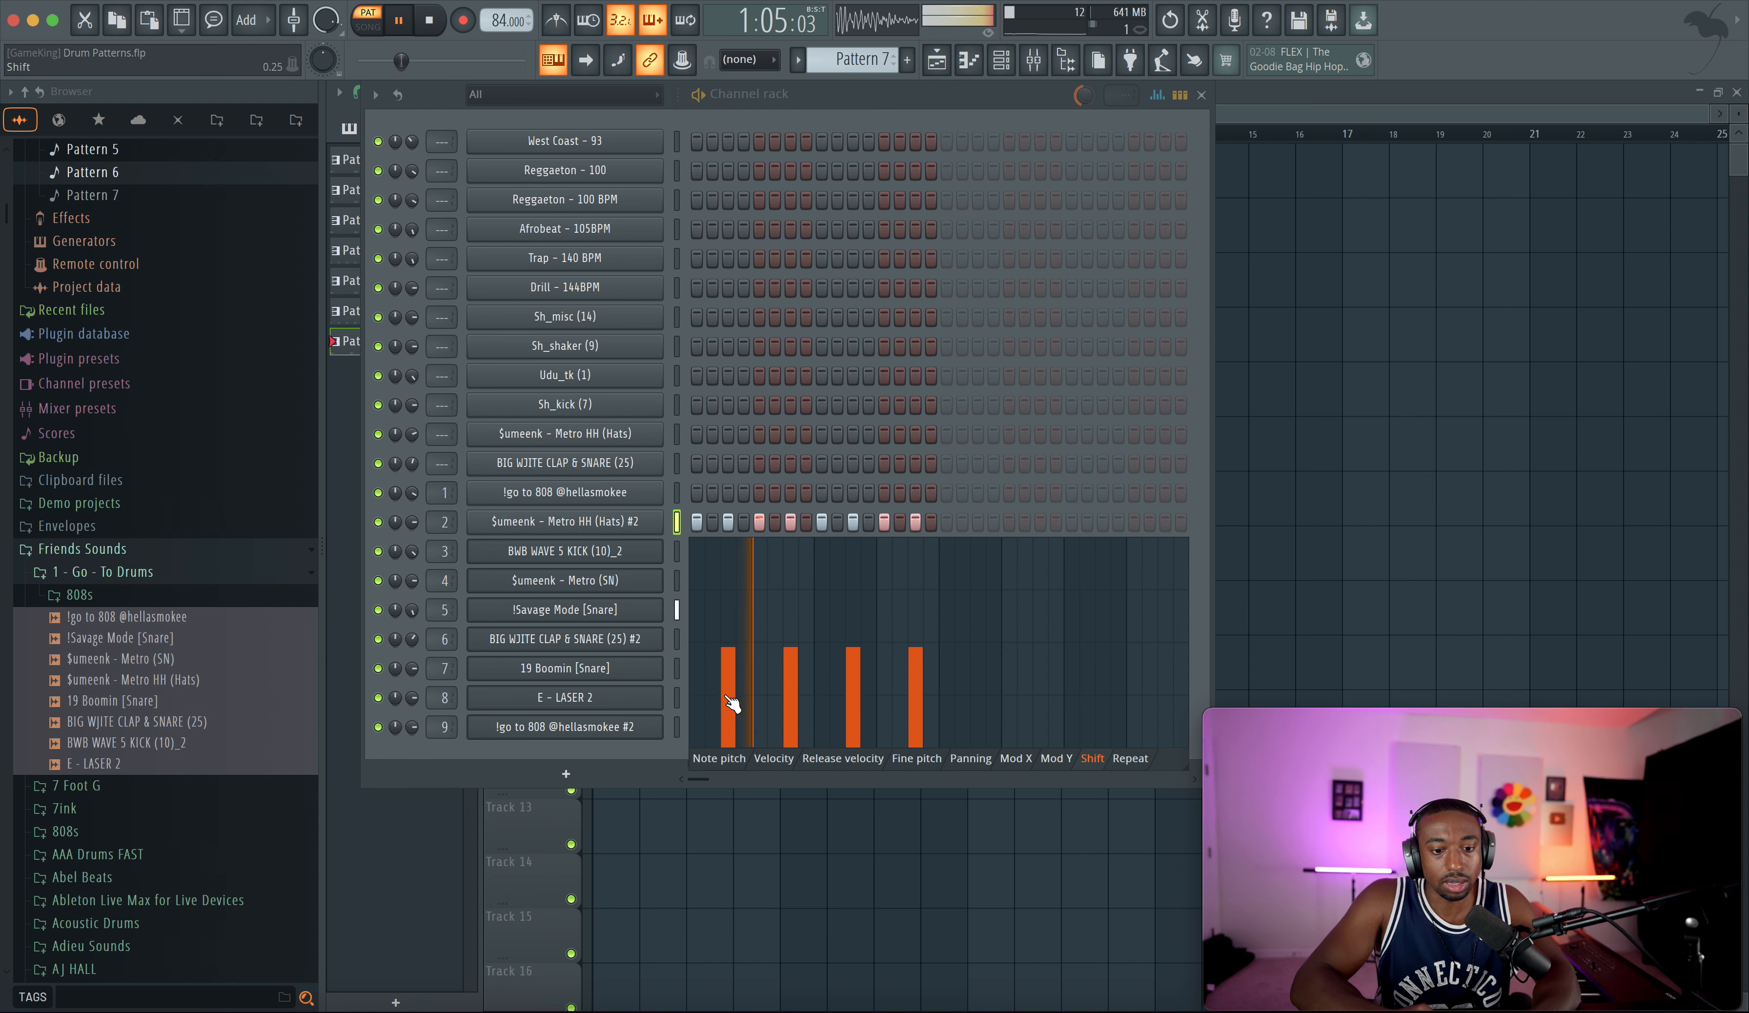
- Set the shift of the hat hits at steps 3, 7, 11 and 15 to about 0.24
click(731, 703)
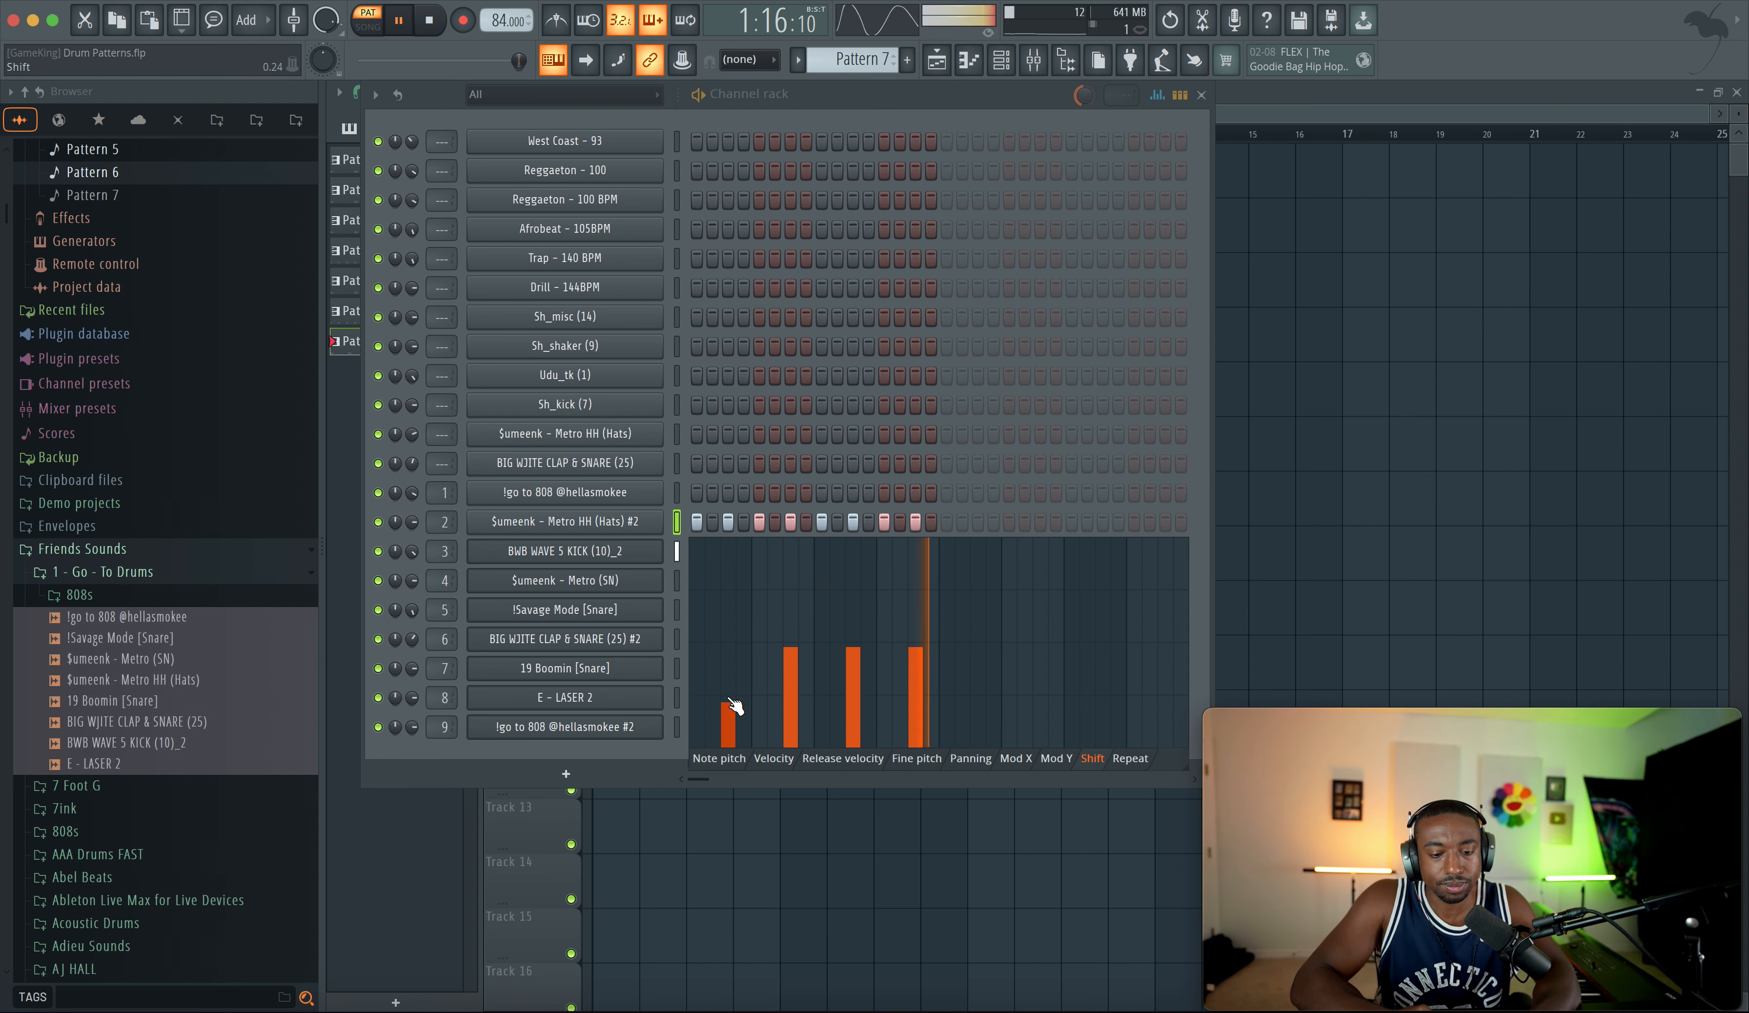
click(794, 704)
click(853, 703)
click(916, 702)
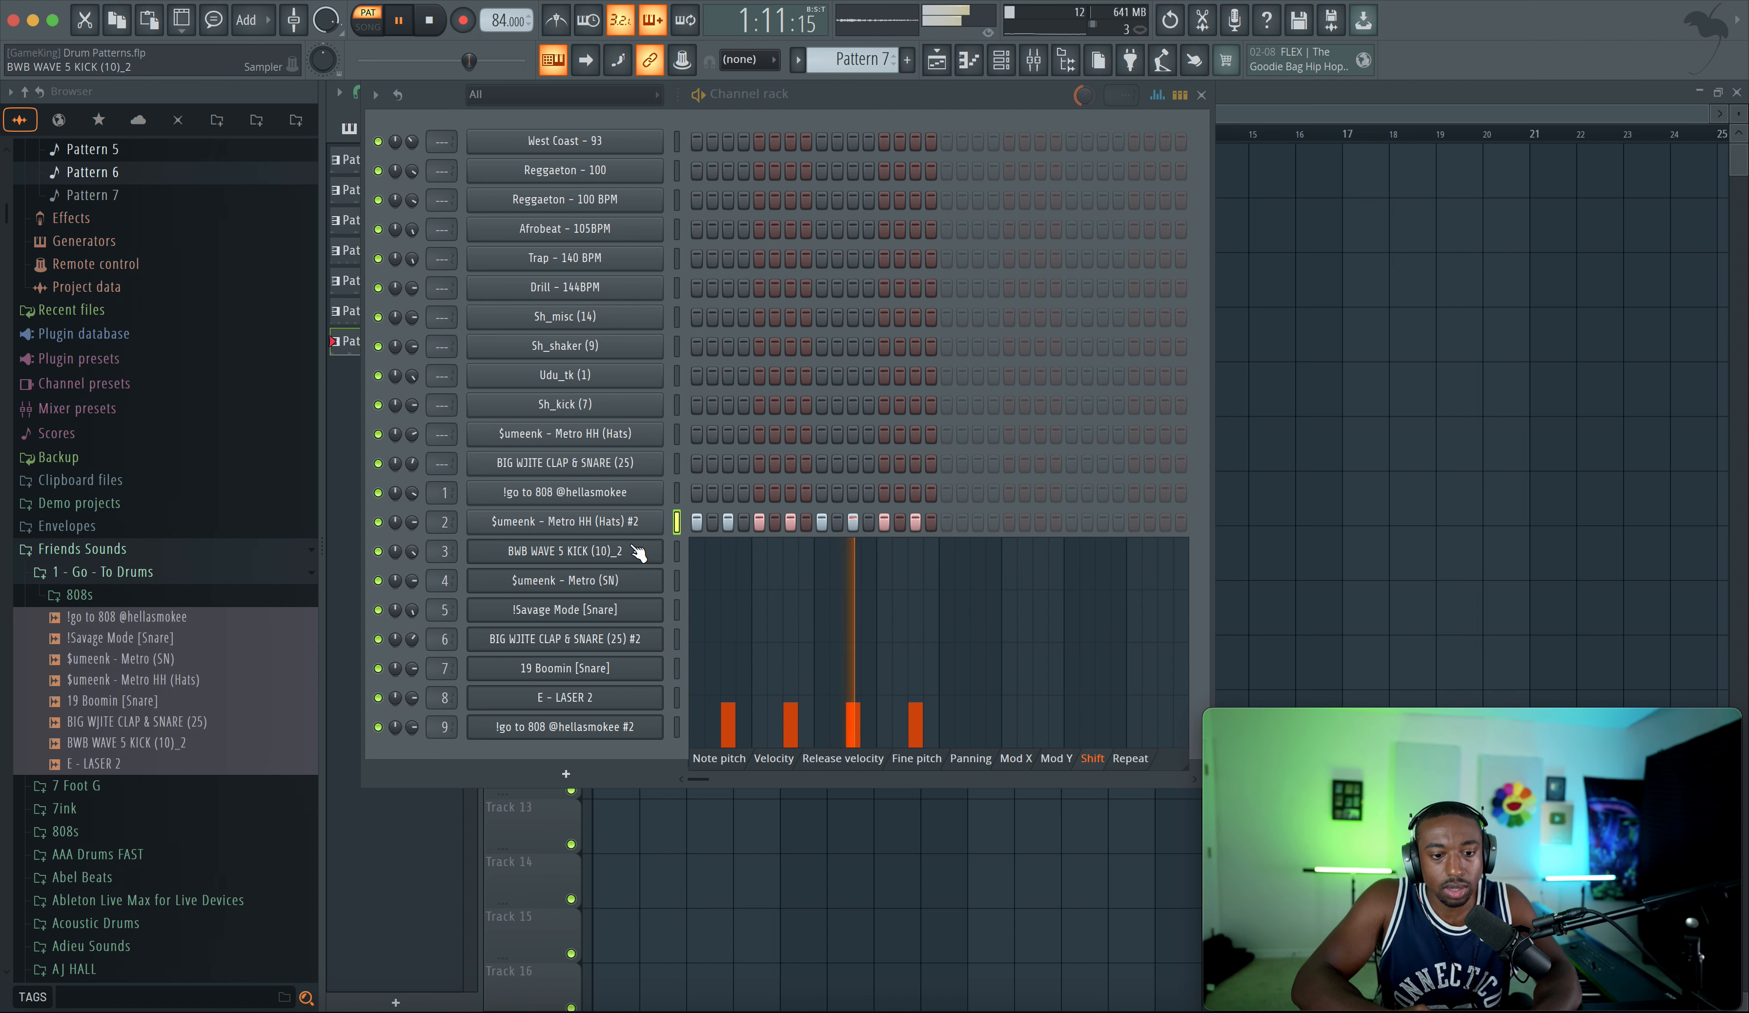
- Adjust the fine time shift in the channel settings of $umeenk - Metro HH (Hats) #2, then close them
click(622, 530)
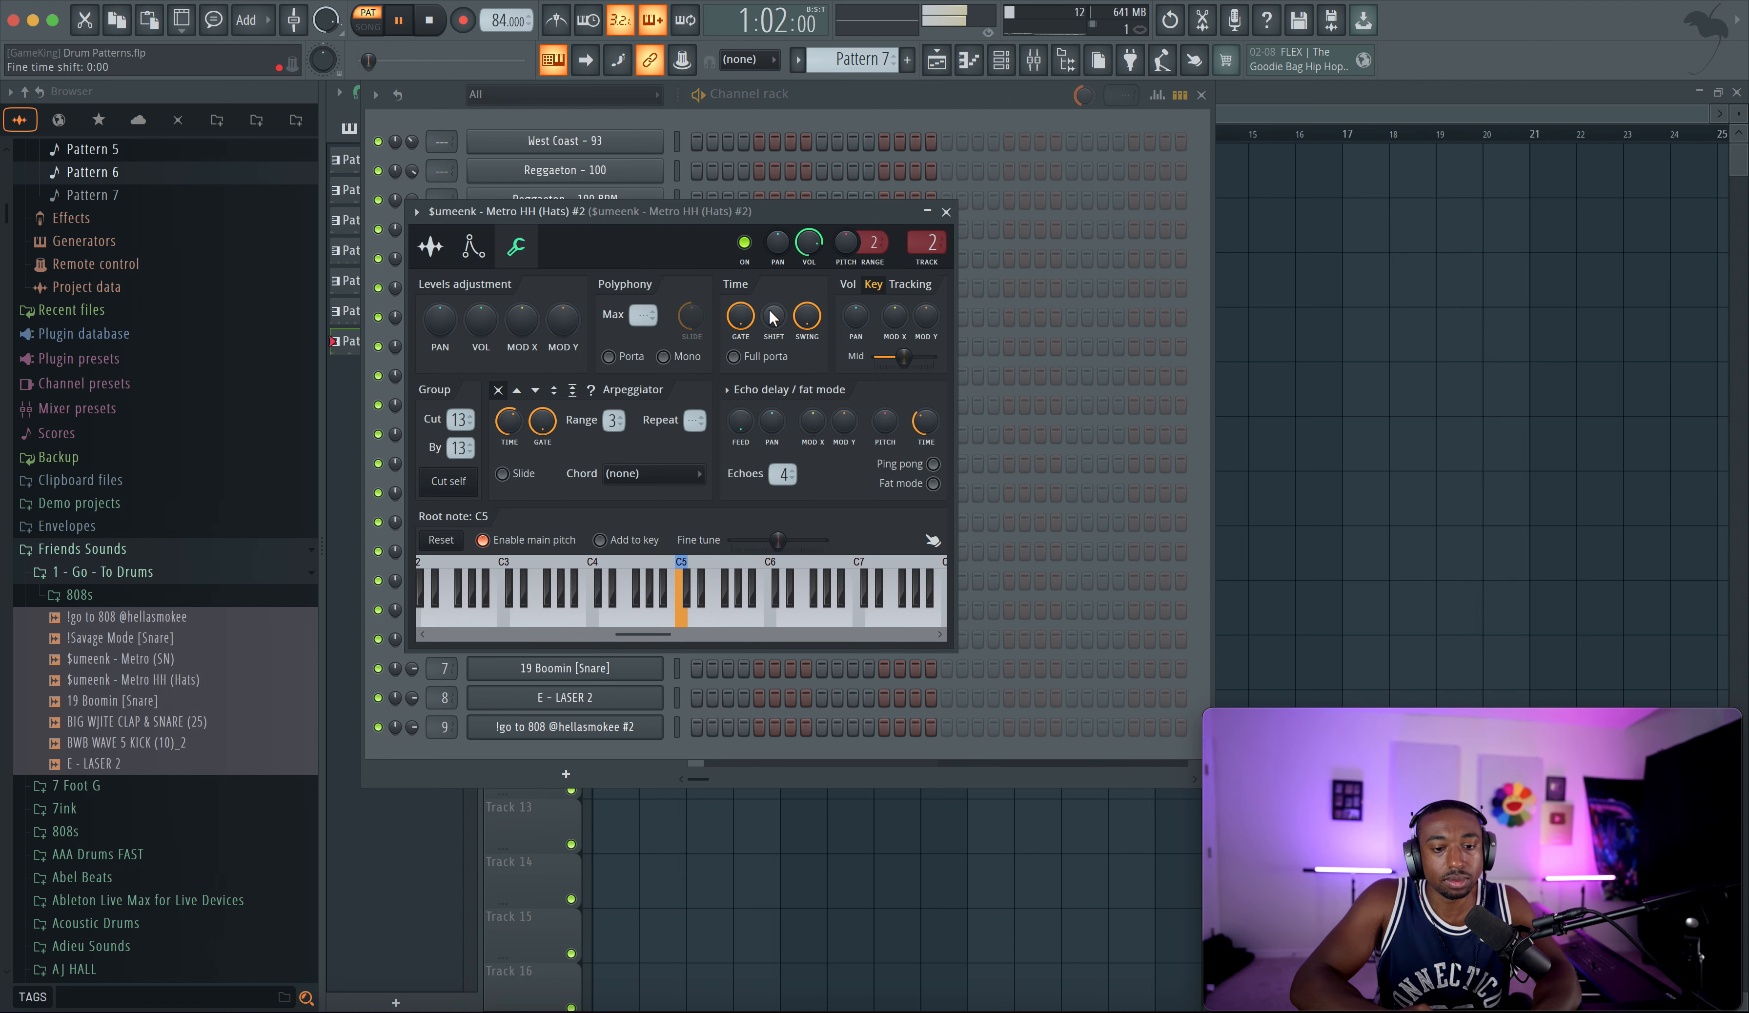
drag(770, 312, 767, 313)
click(946, 212)
- Set the fine time shift of !Savage Mode [Snare] to 0:01, audition the groove, and keep that channel selected
click(598, 611)
drag(851, 402, 850, 399)
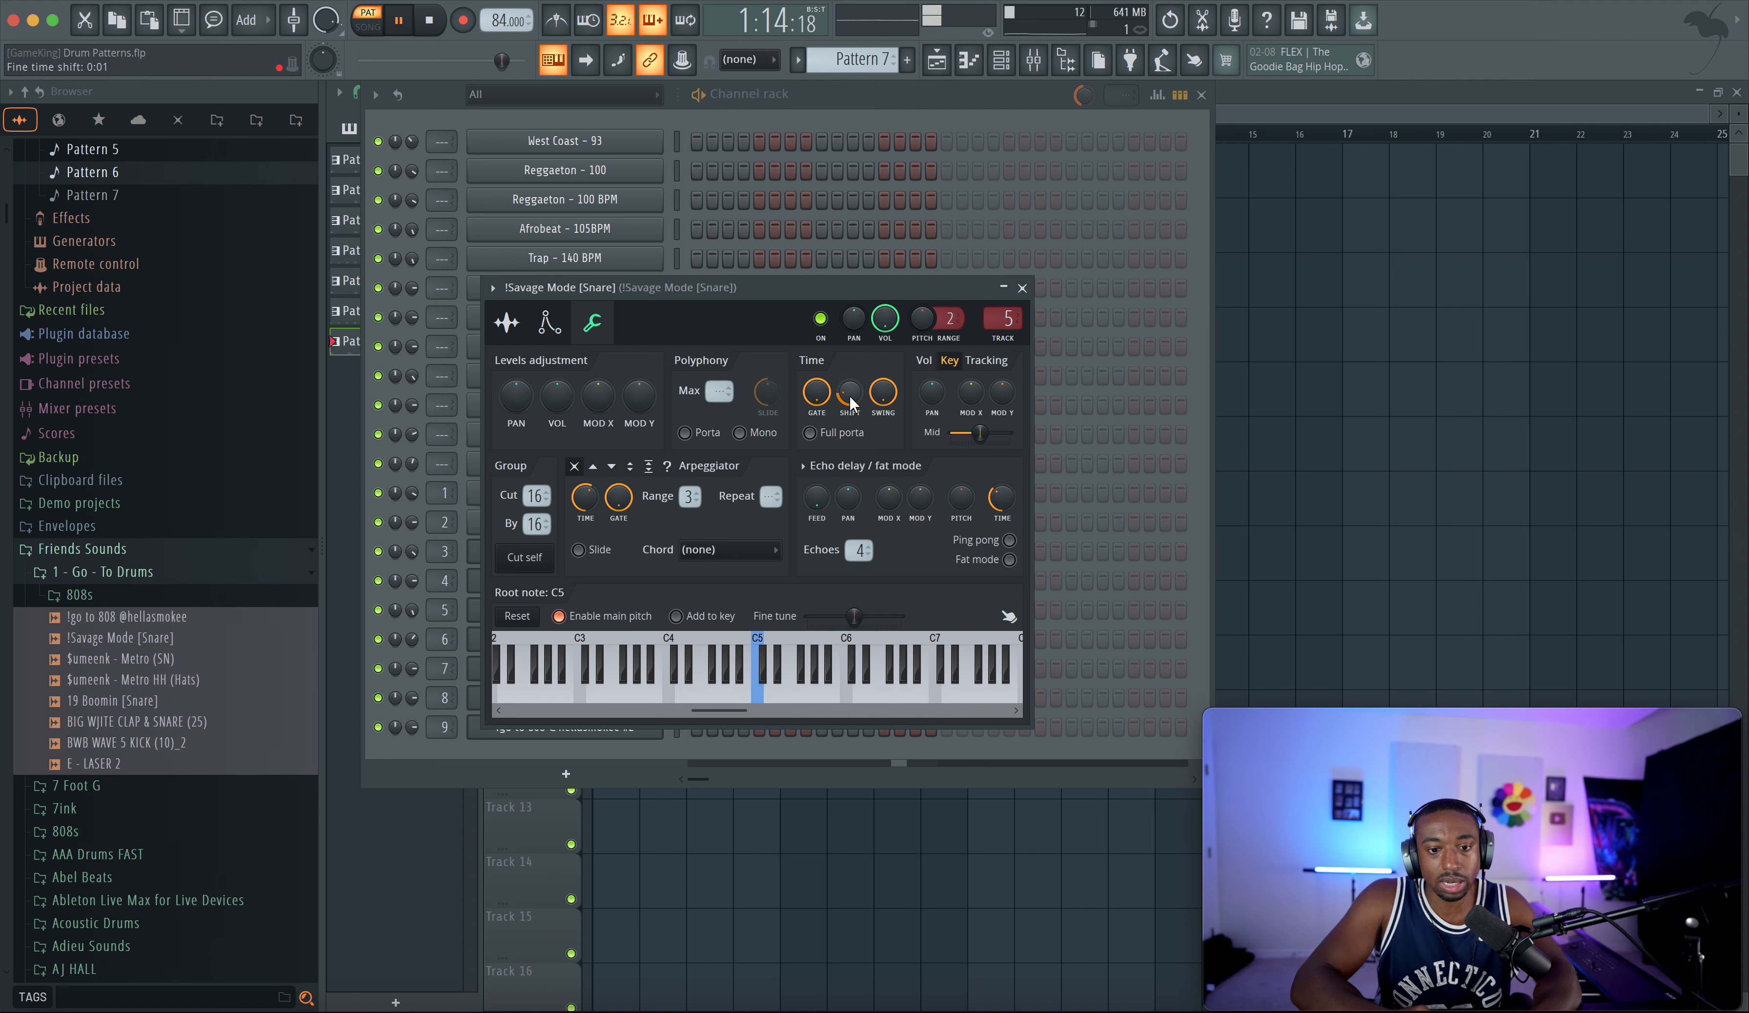
click(1022, 288)
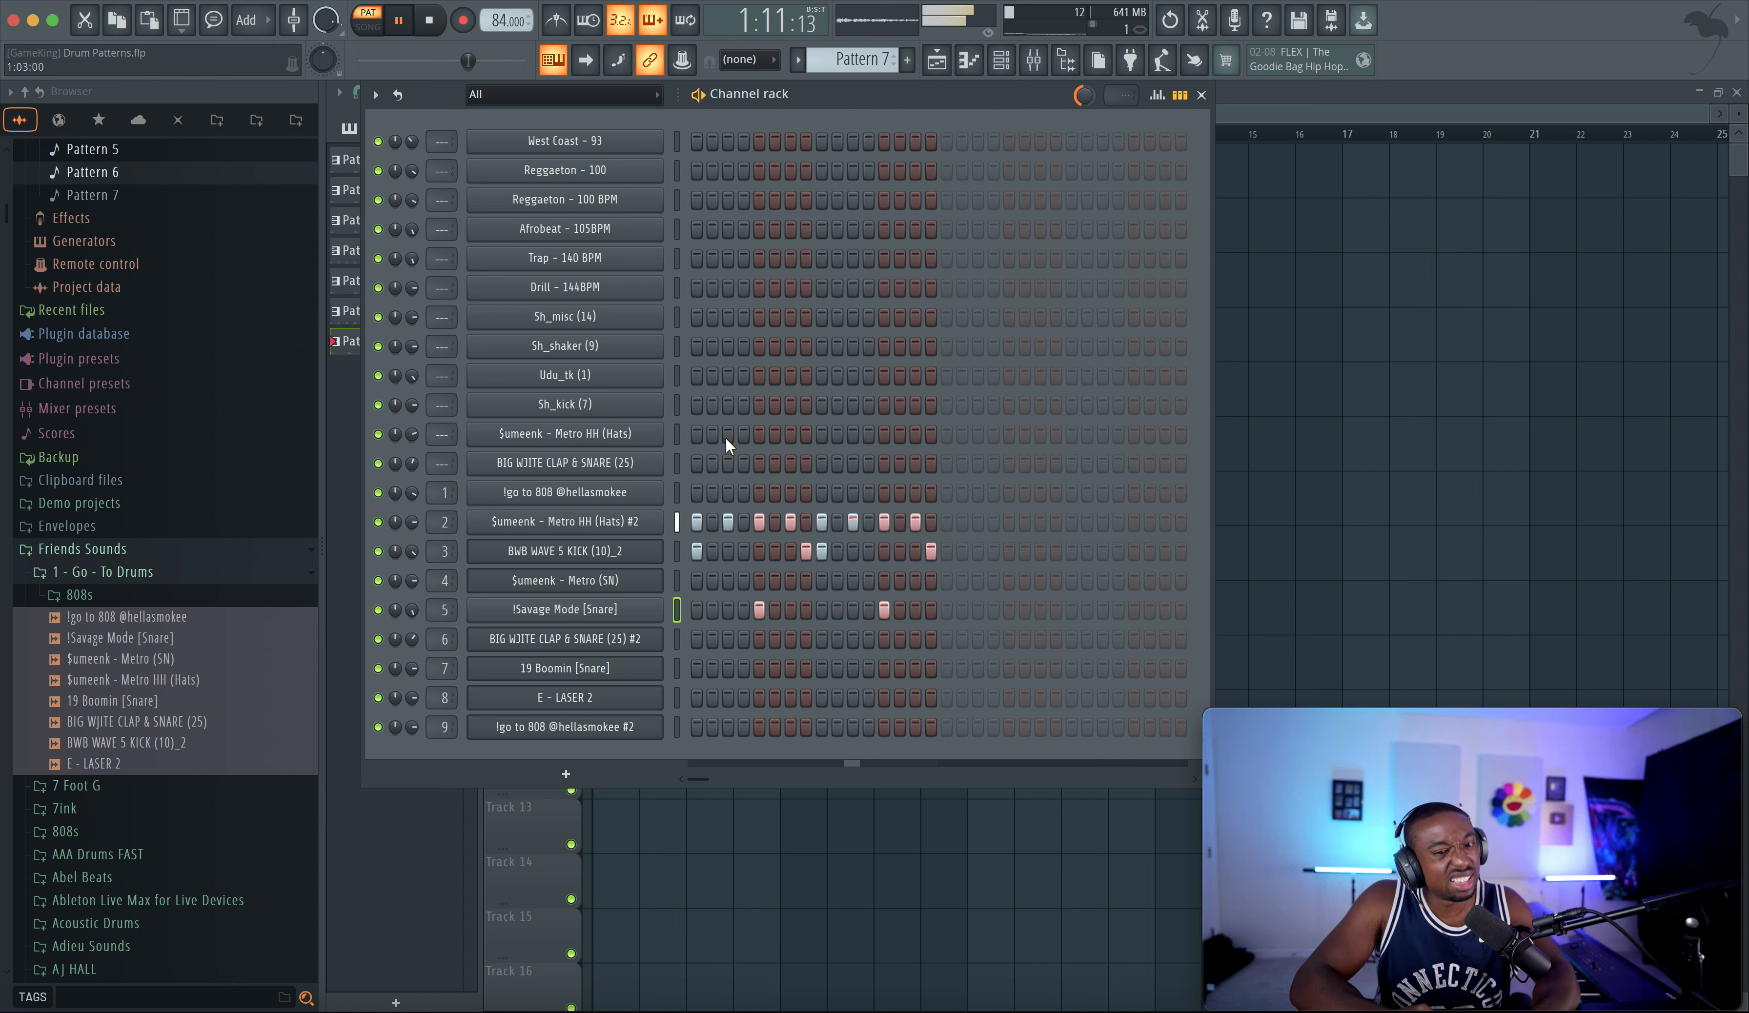
key(space)
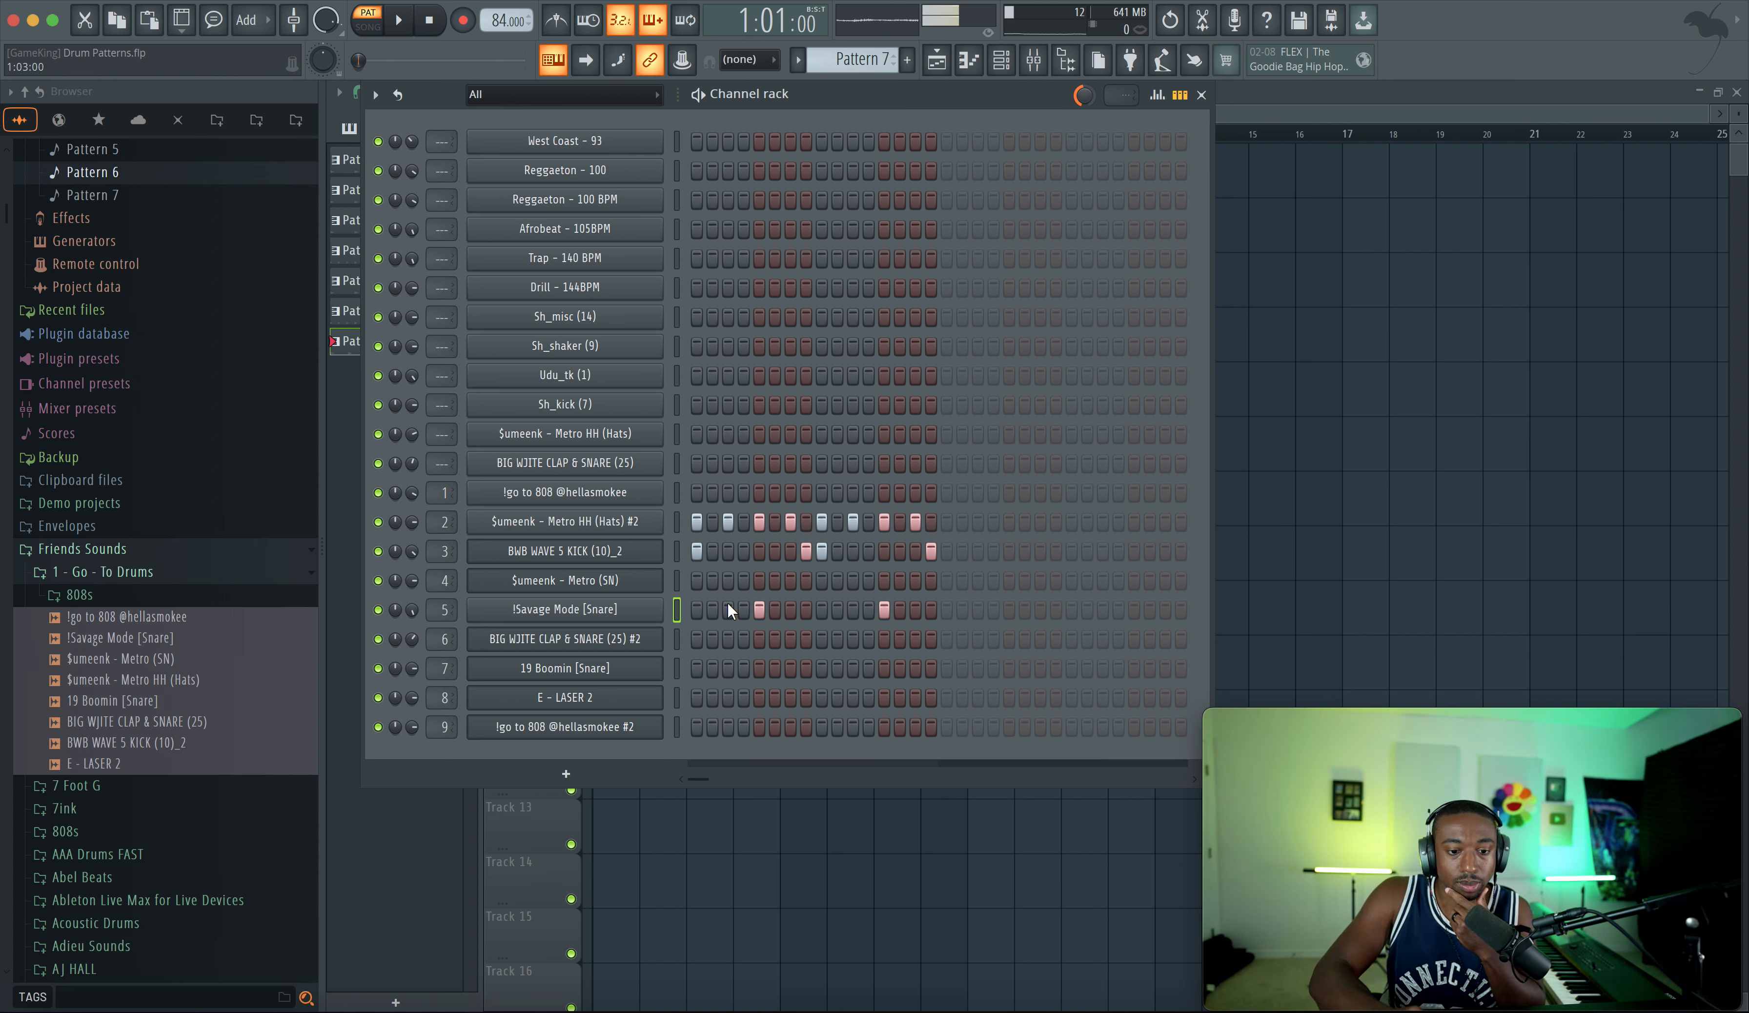
click(679, 609)
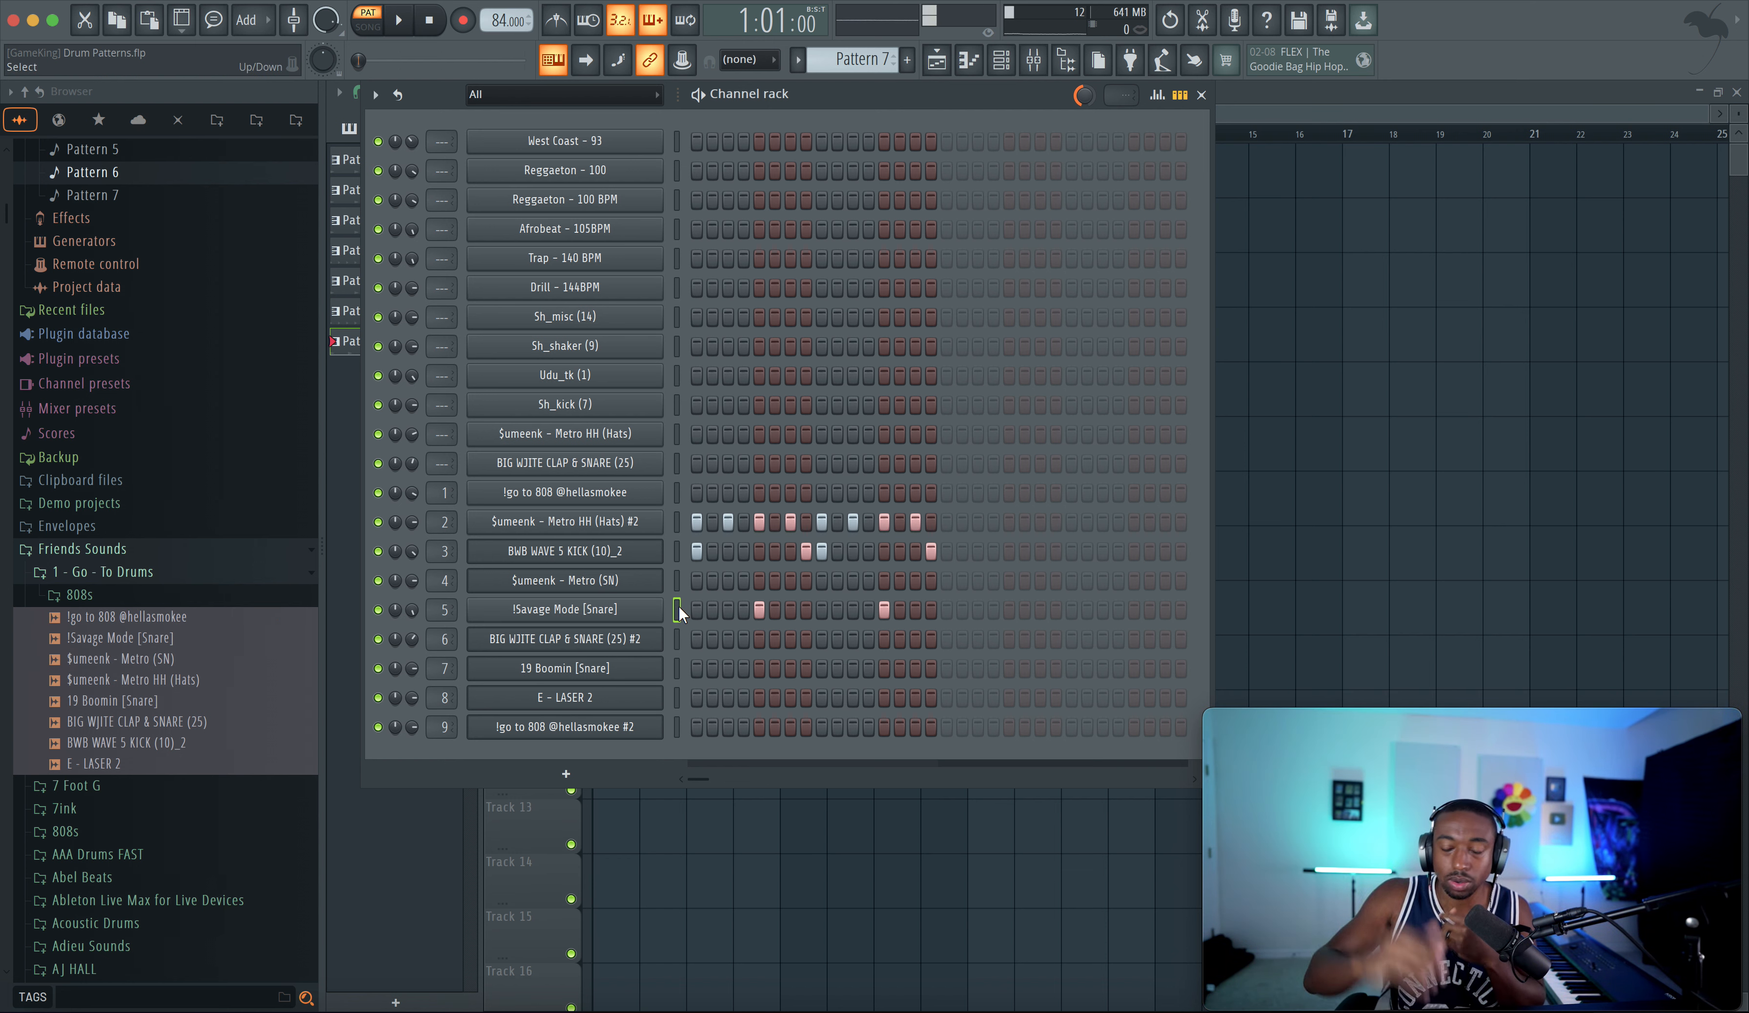